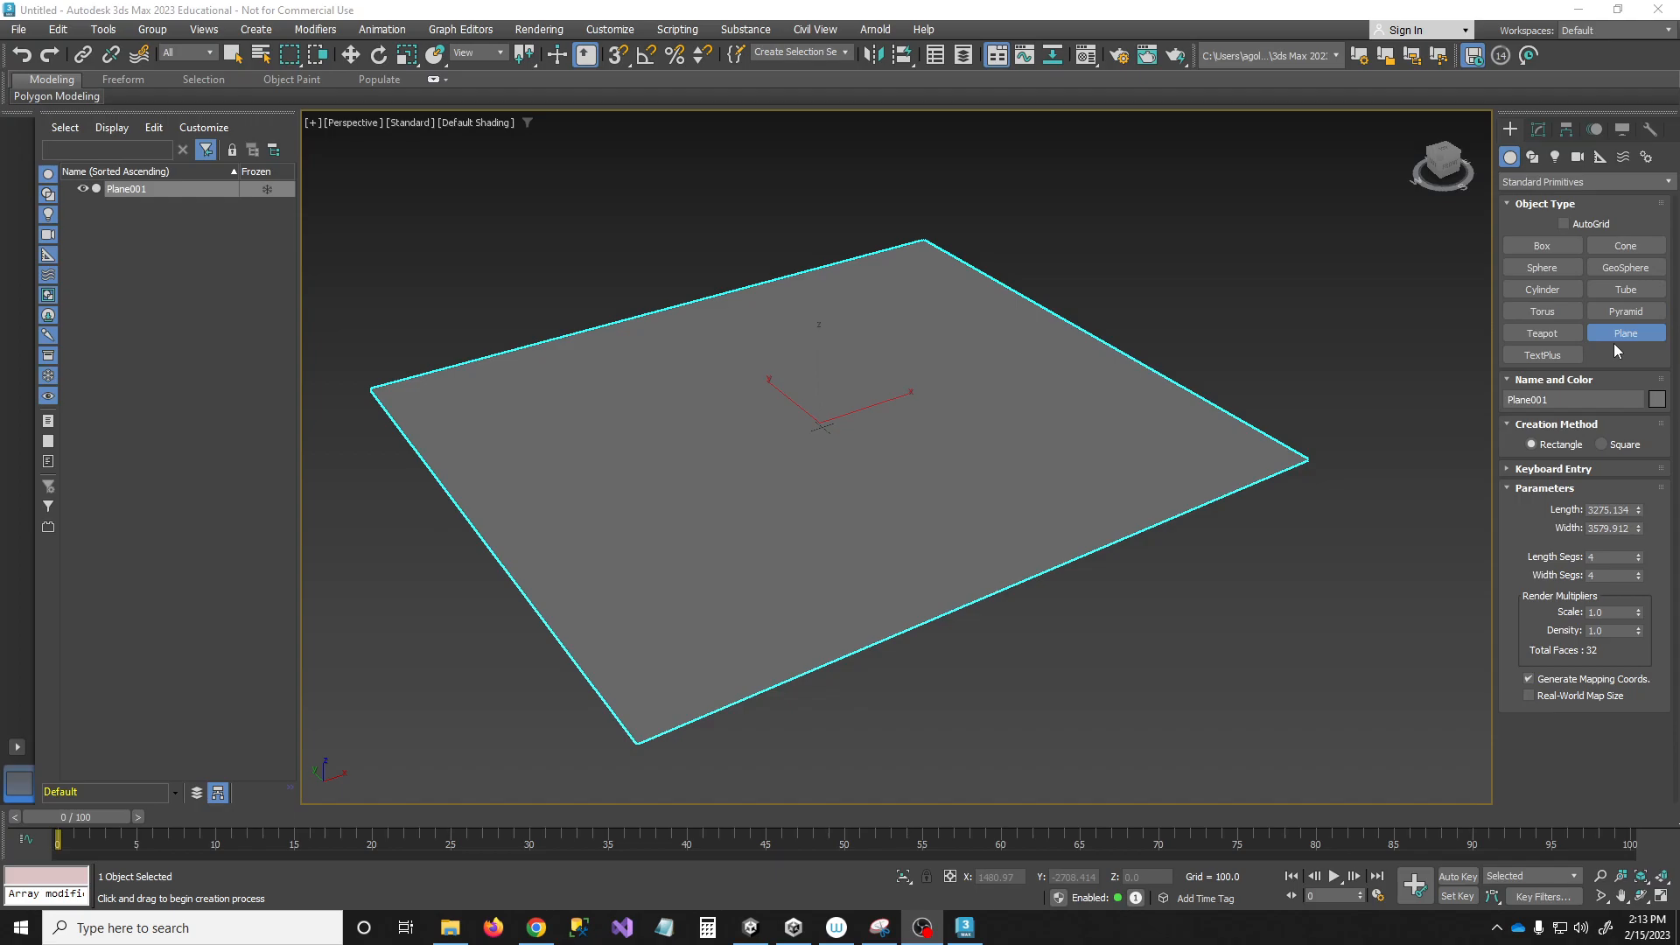
- Create a small box primitive near the middle of the plane
drag(1443, 166, 1122, 395)
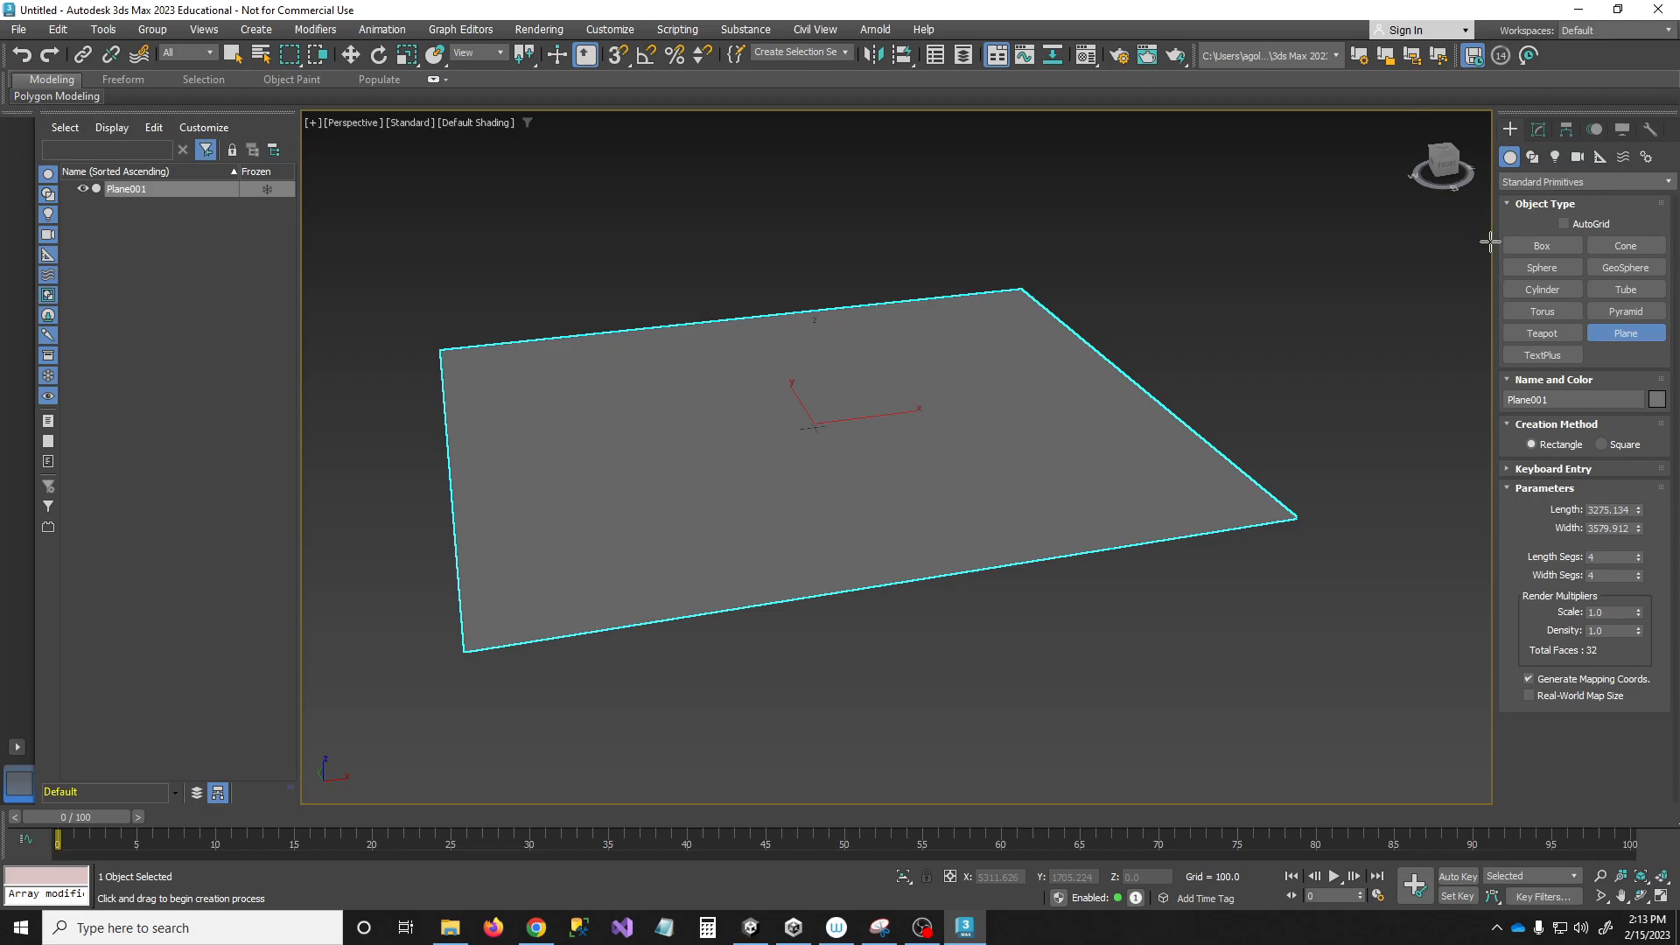
click(1554, 249)
alt+middle_drag(990, 473, 874, 469)
mouse_move(875, 464)
mouse_down()
mouse_move(925, 504)
mouse_move(932, 484)
mouse_move(887, 472)
mouse_move(900, 475)
mouse_up()
click(896, 426)
alt+middle_drag(896, 426, 901, 508)
- Move the box up above the plane to about X -17, Y -141, Z 731
key(w)
drag(884, 499, 776, 379)
mouse_move(775, 379)
alt+middle_down()
mouse_move(775, 333)
mouse_move(775, 379)
alt+middle_up()
mouse_move(775, 379)
mouse_down()
mouse_move(741, 365)
mouse_move(840, 353)
mouse_move(764, 384)
mouse_move(731, 374)
mouse_move(802, 380)
mouse_up()
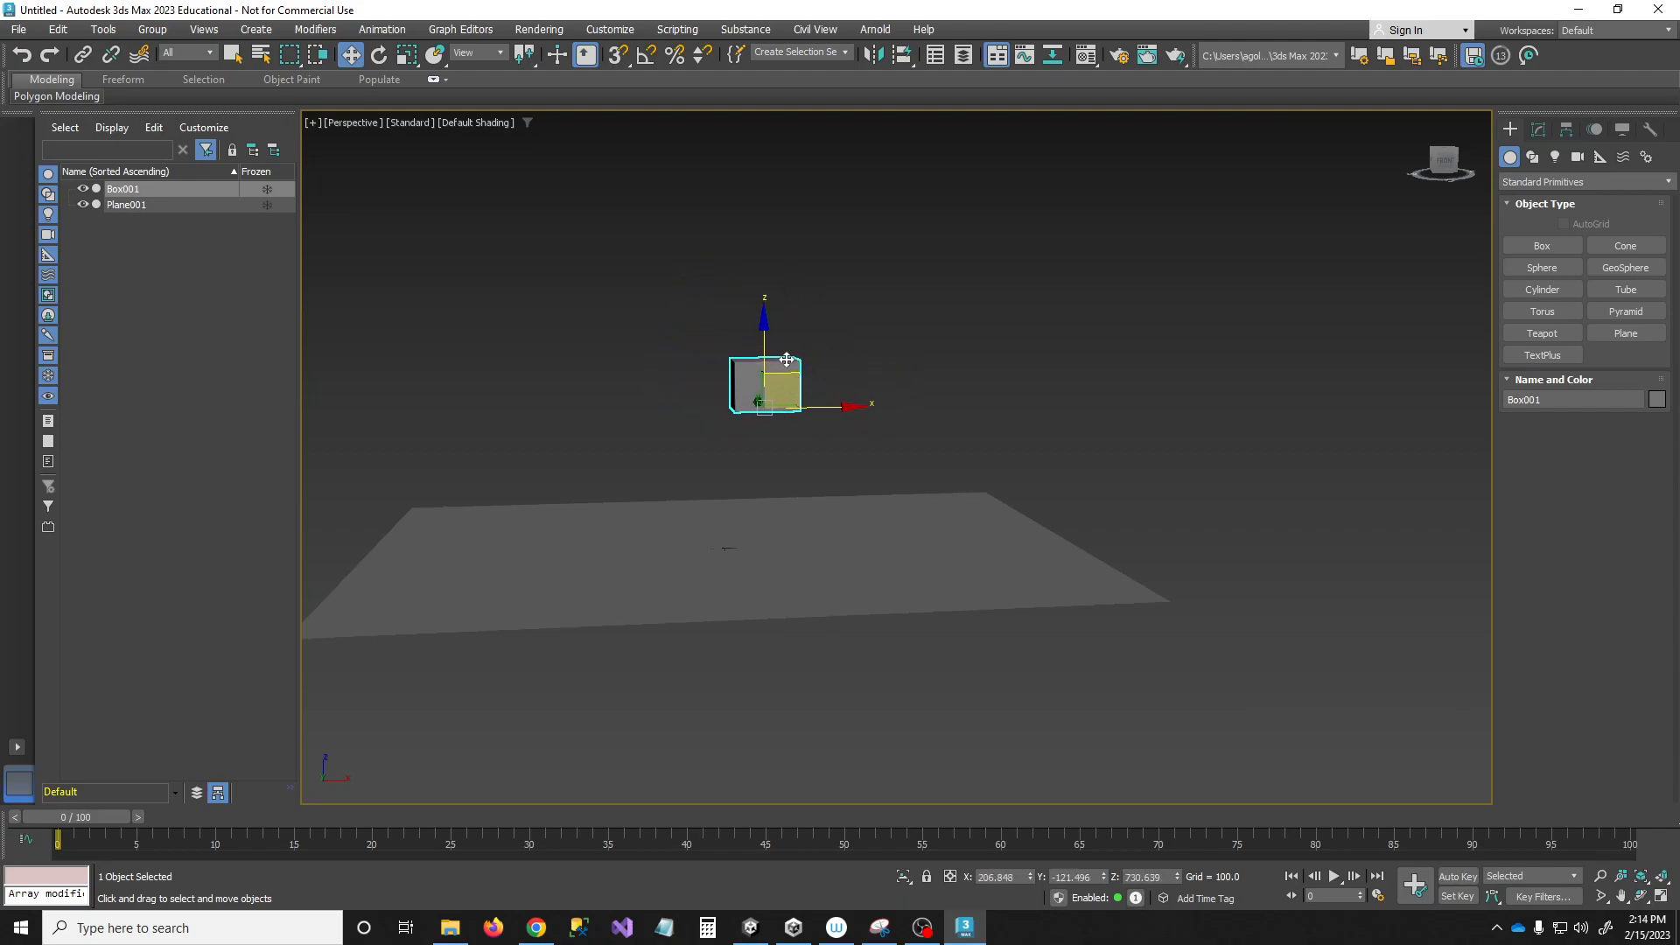
alt+middle_drag(799, 364, 963, 374)
key(f)
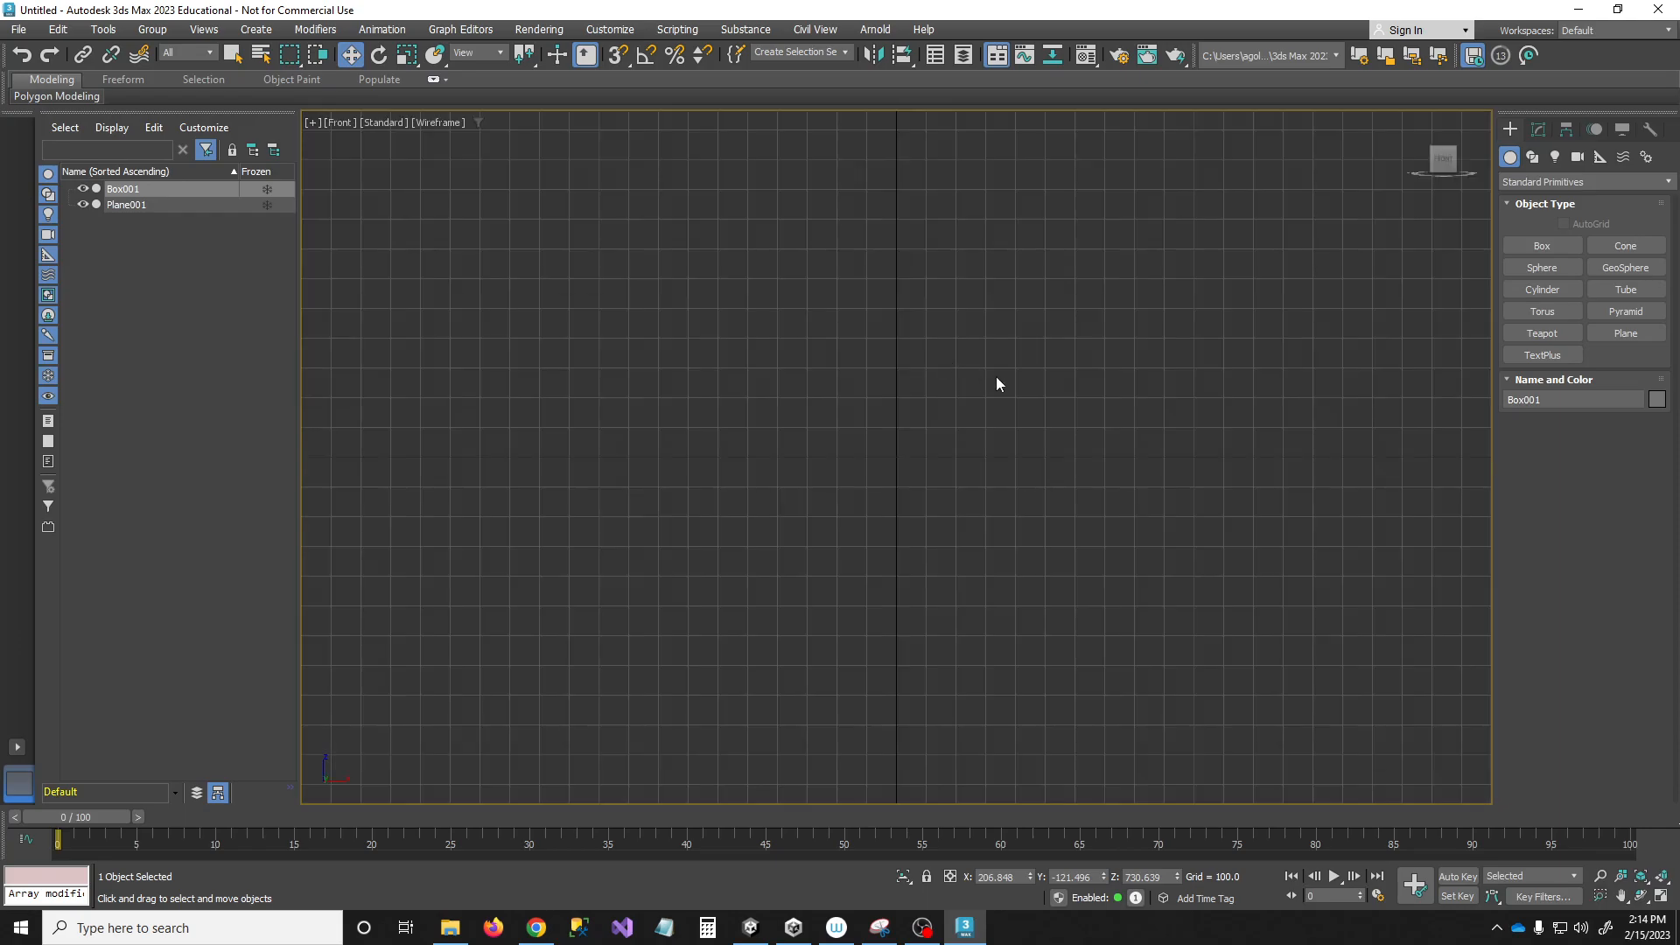
key(shift+z)
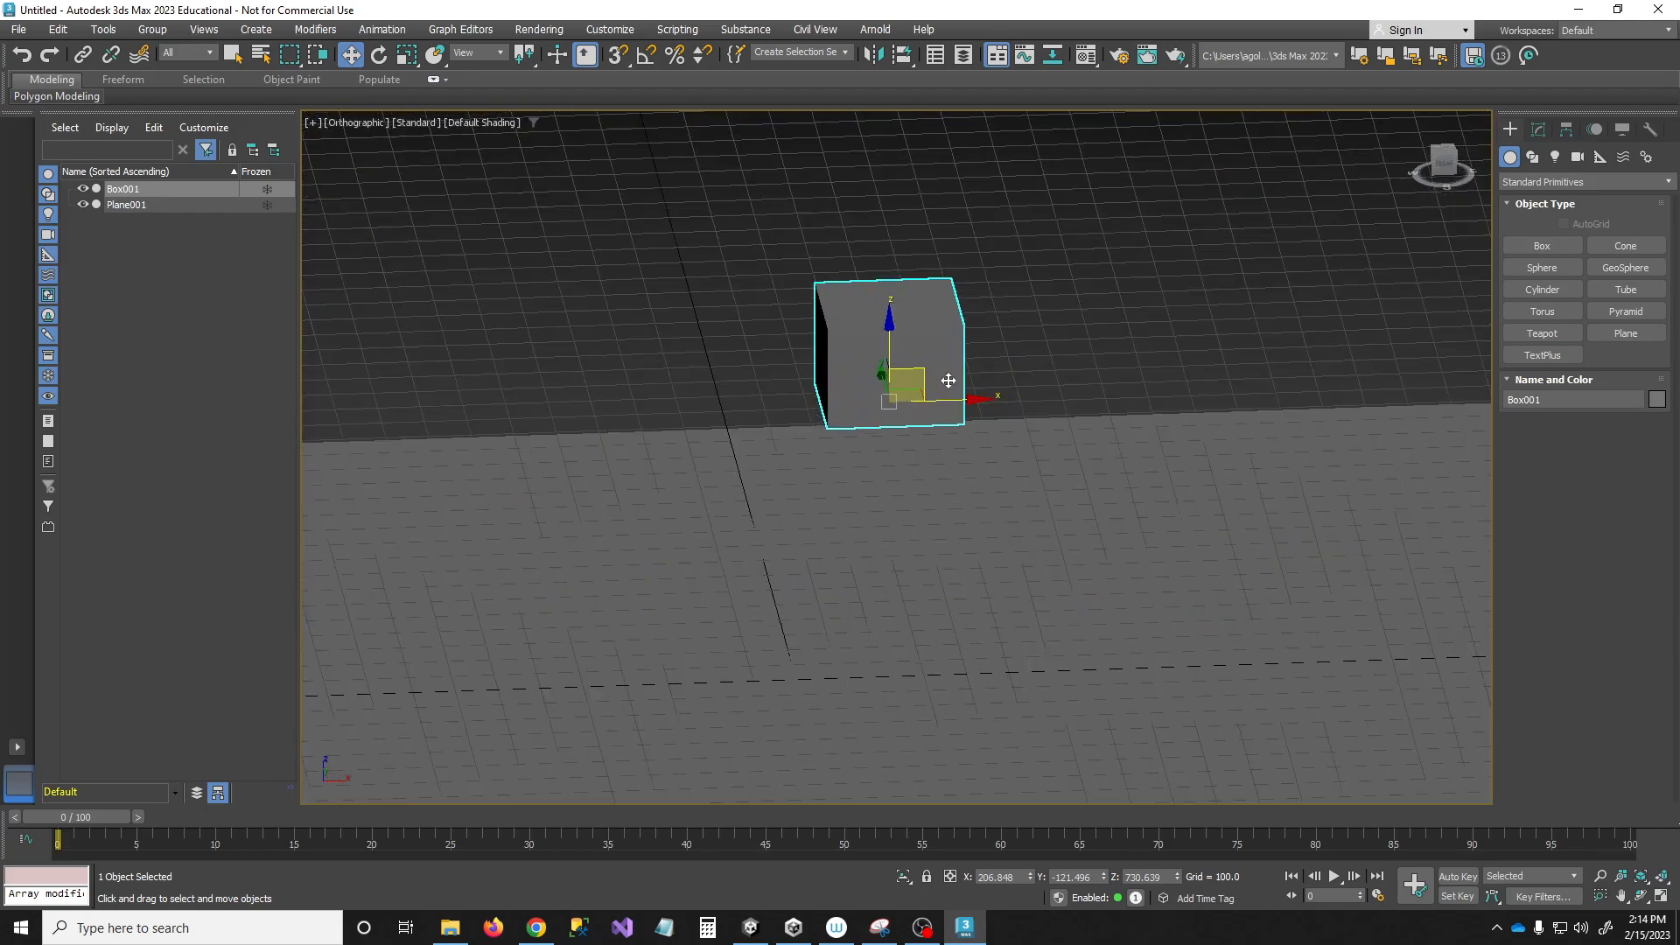
drag(904, 392, 810, 397)
mouse_move(814, 410)
alt+middle_down()
mouse_move(809, 393)
mouse_move(824, 403)
alt+middle_up()
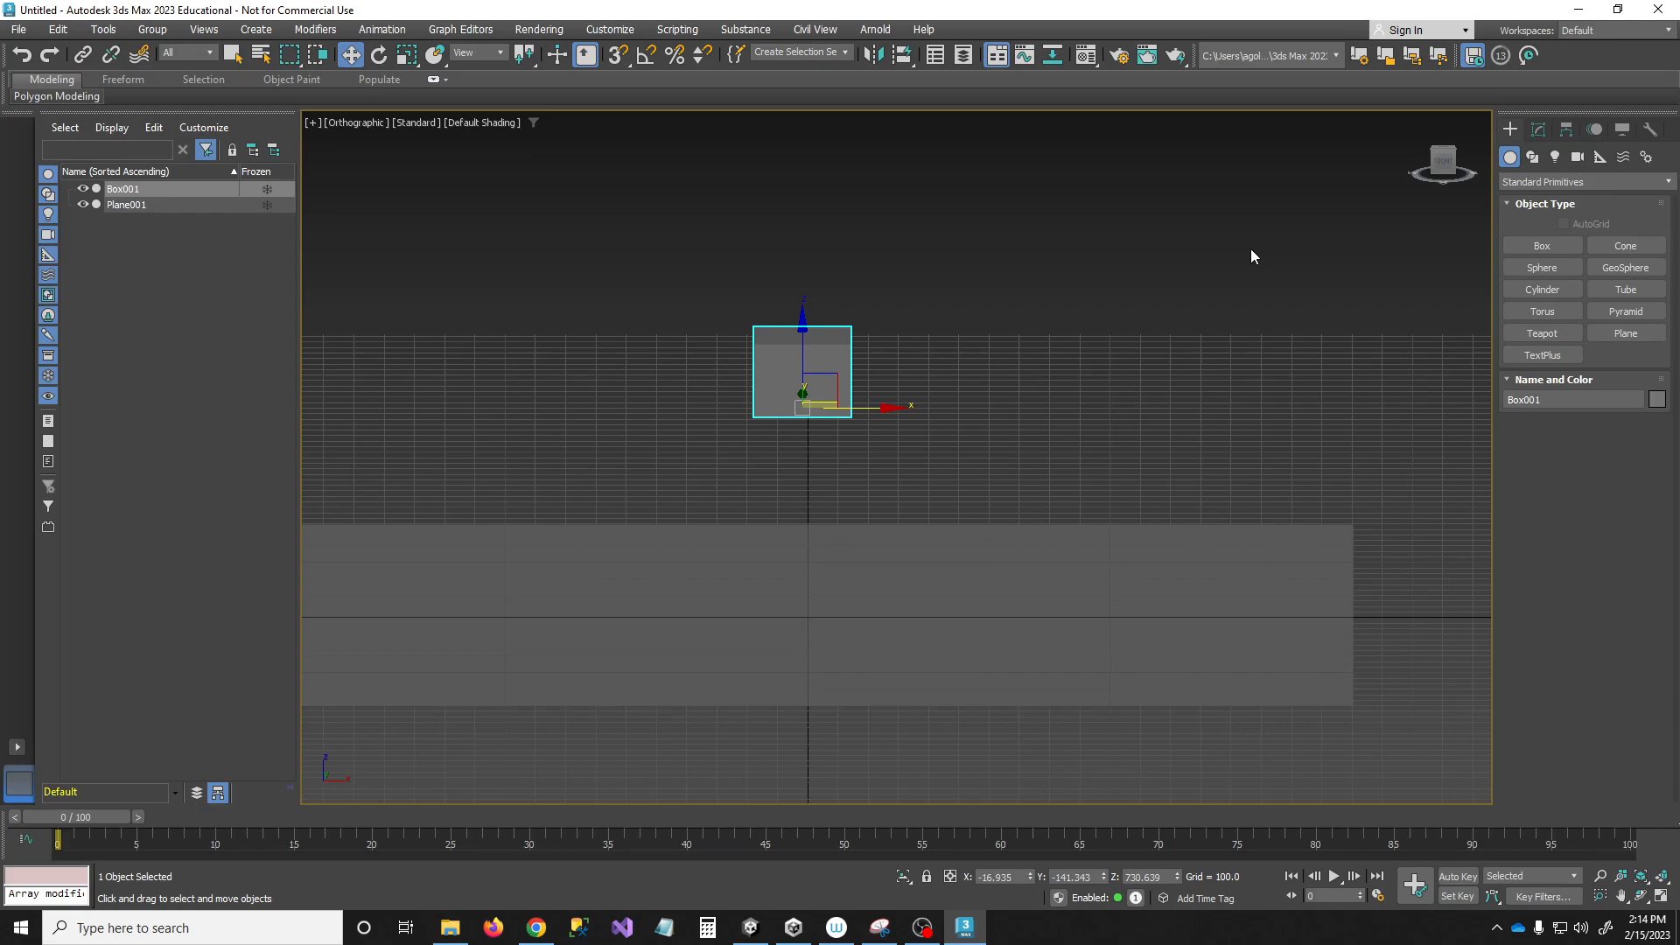
- Create a Dummy helper slightly larger than the box near the centre of the plane
scroll(1060, 361, down, 2)
alt+middle_drag(1054, 386, 1045, 410)
scroll(946, 412, up, 4)
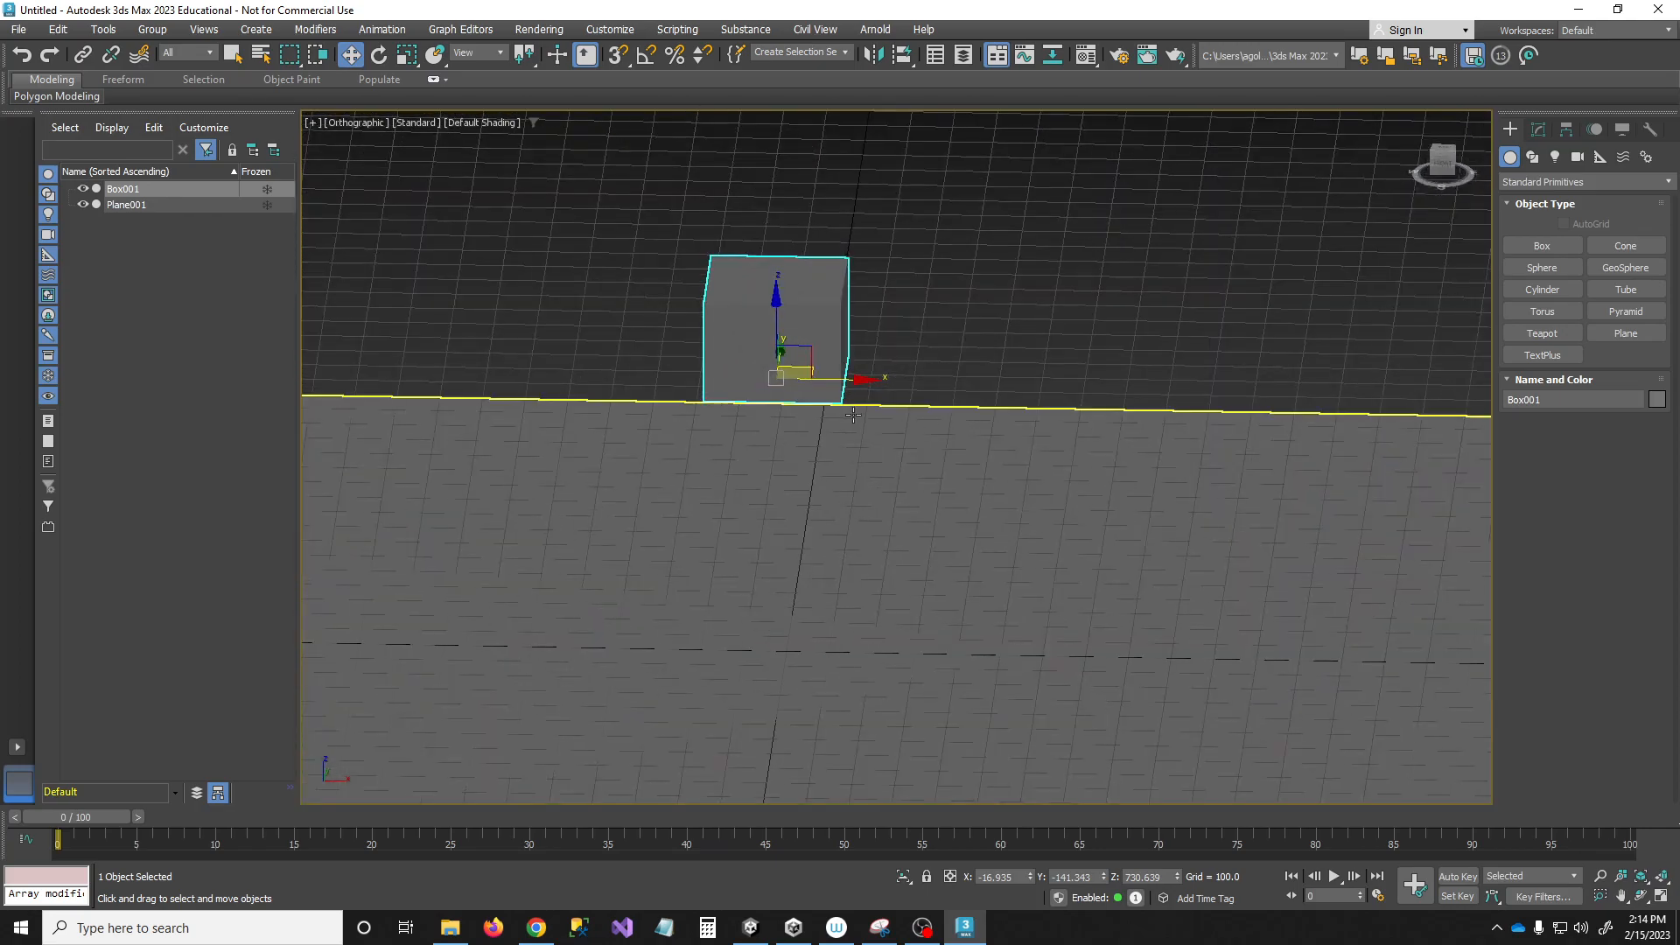
alt+middle_drag(874, 414, 867, 394)
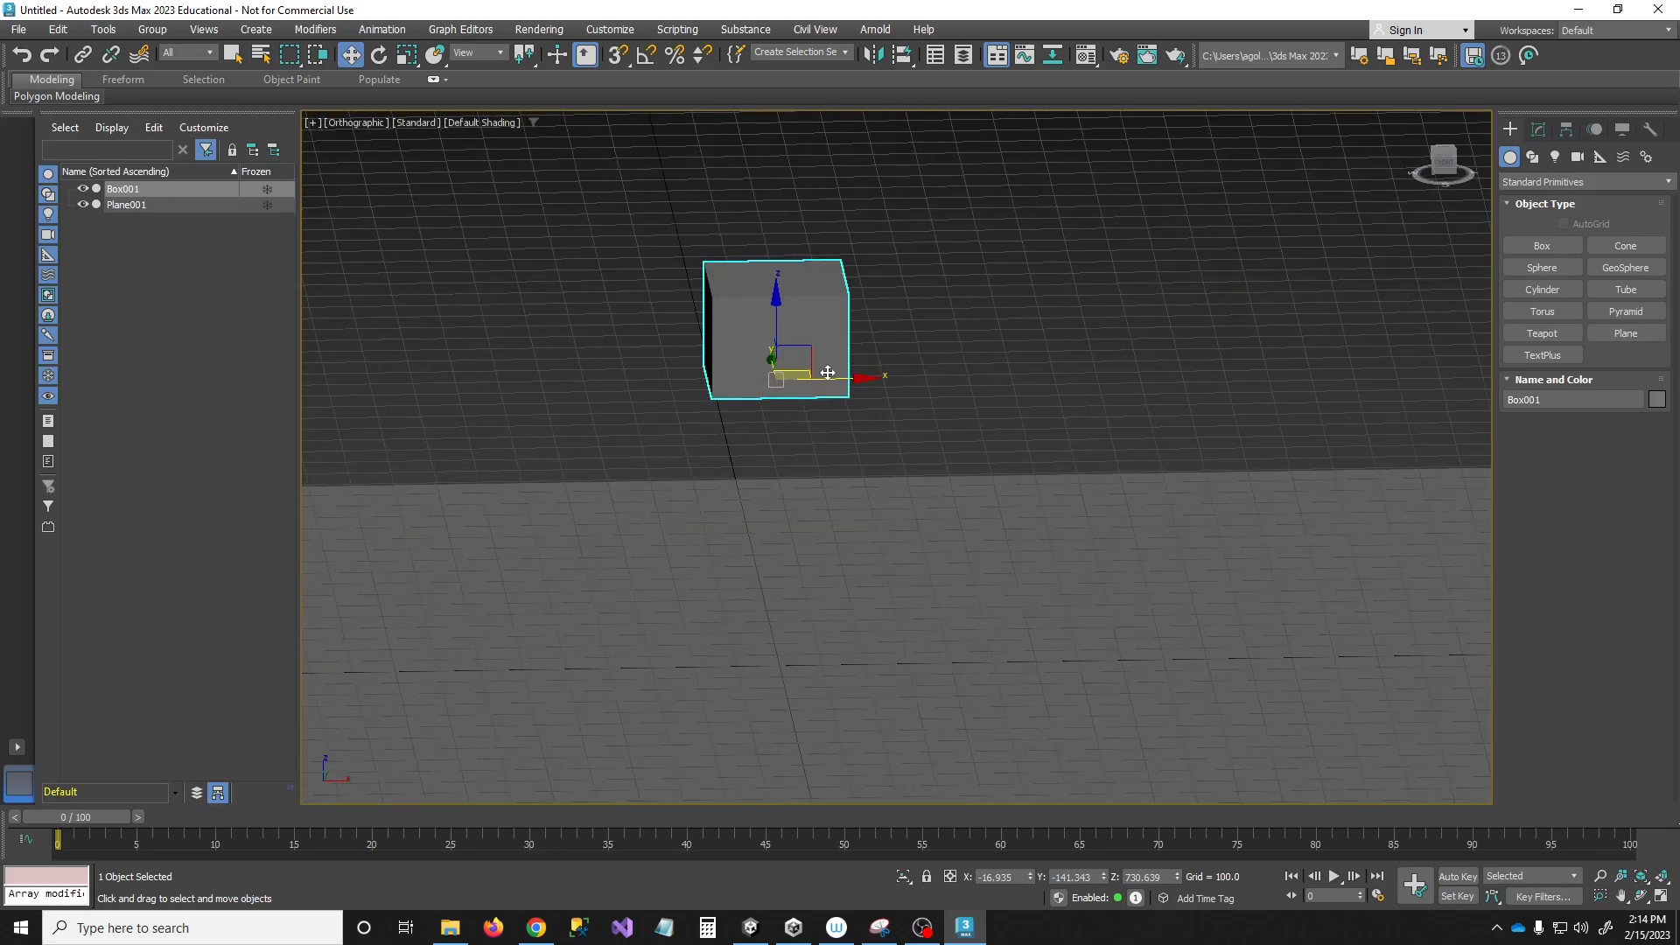
scroll(909, 397, down, 3)
alt+middle_drag(927, 407, 1094, 468)
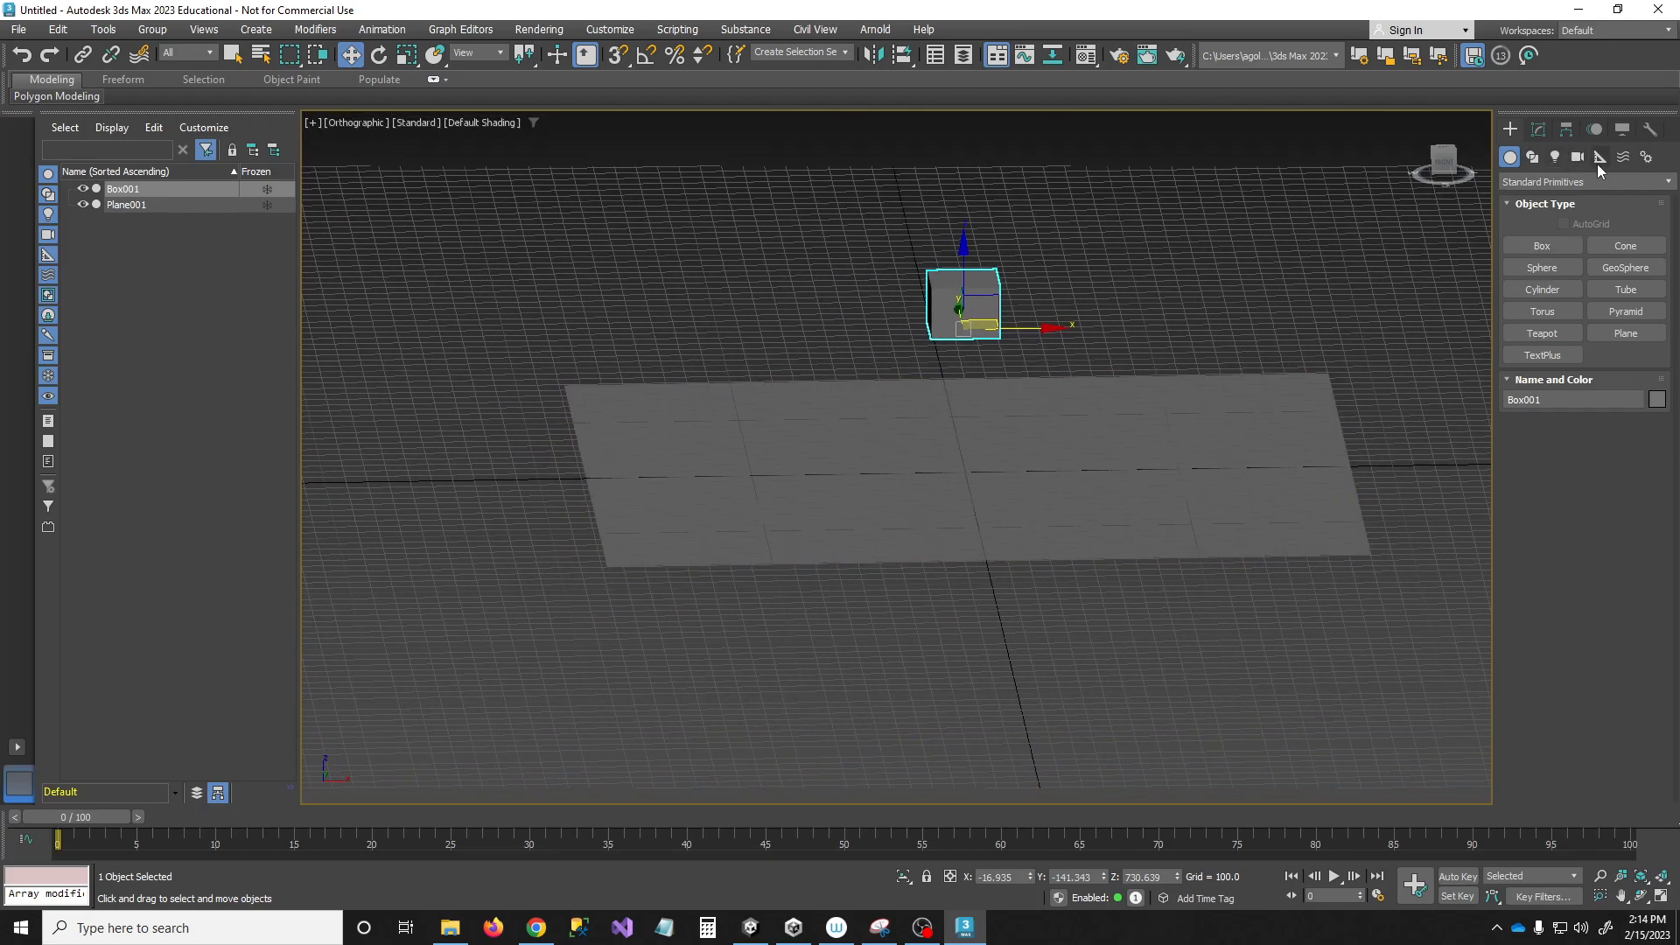
click(1600, 157)
click(1542, 246)
alt+middle_drag(1136, 417, 965, 439)
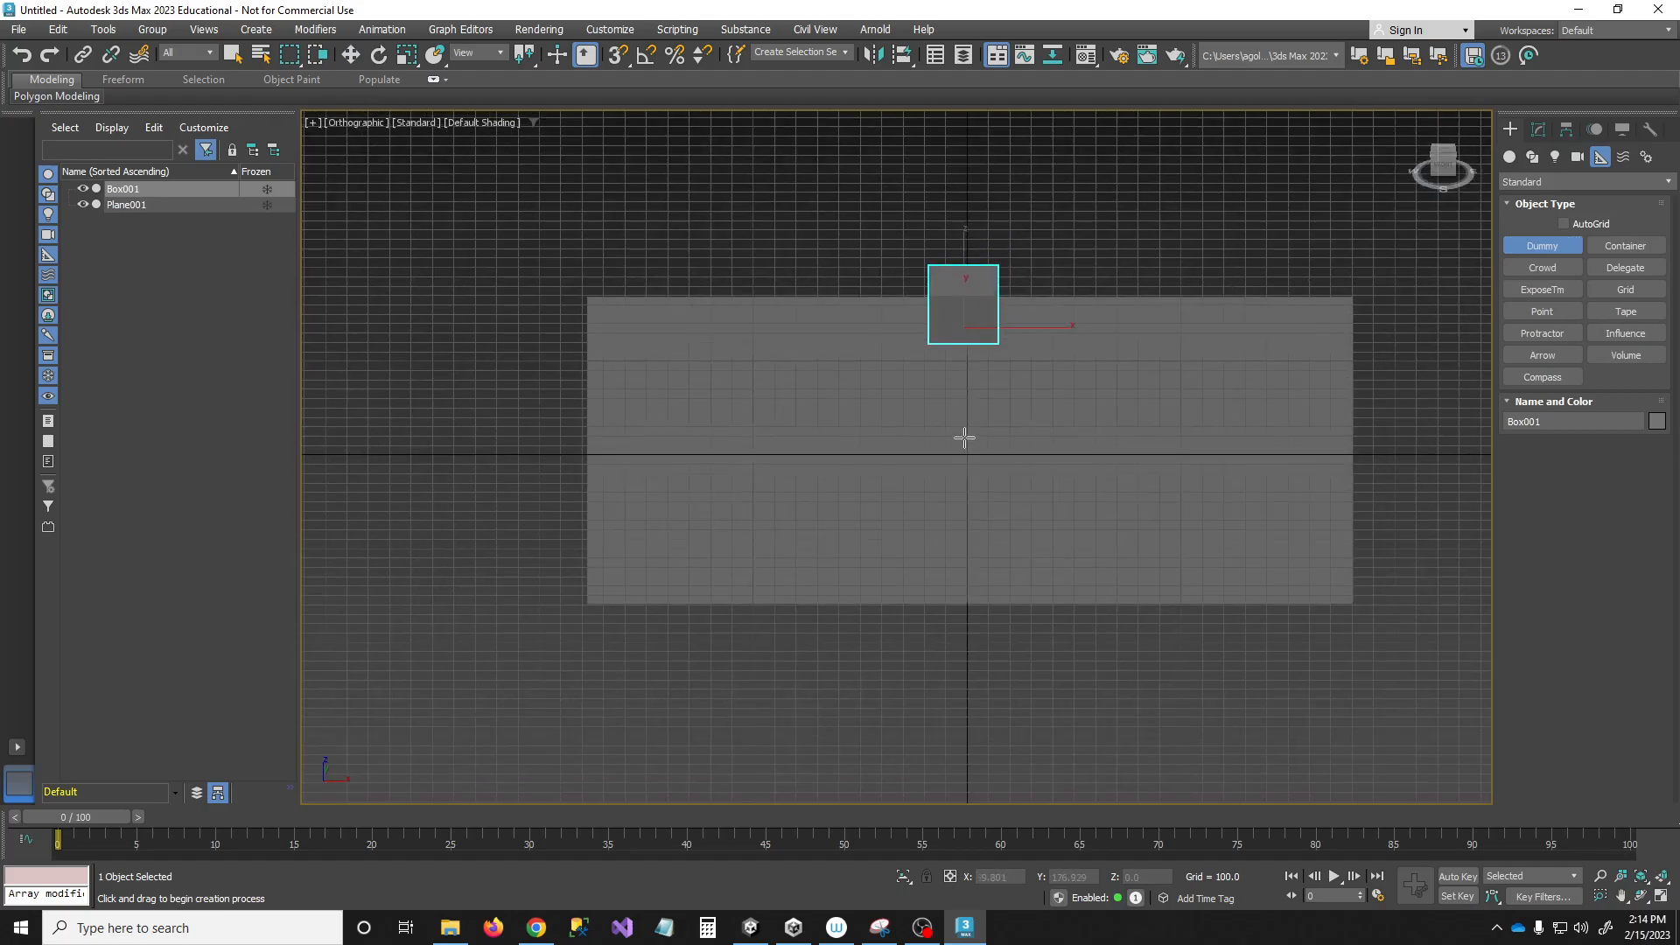
drag(964, 418, 960, 479)
alt+middle_drag(960, 479, 1220, 367)
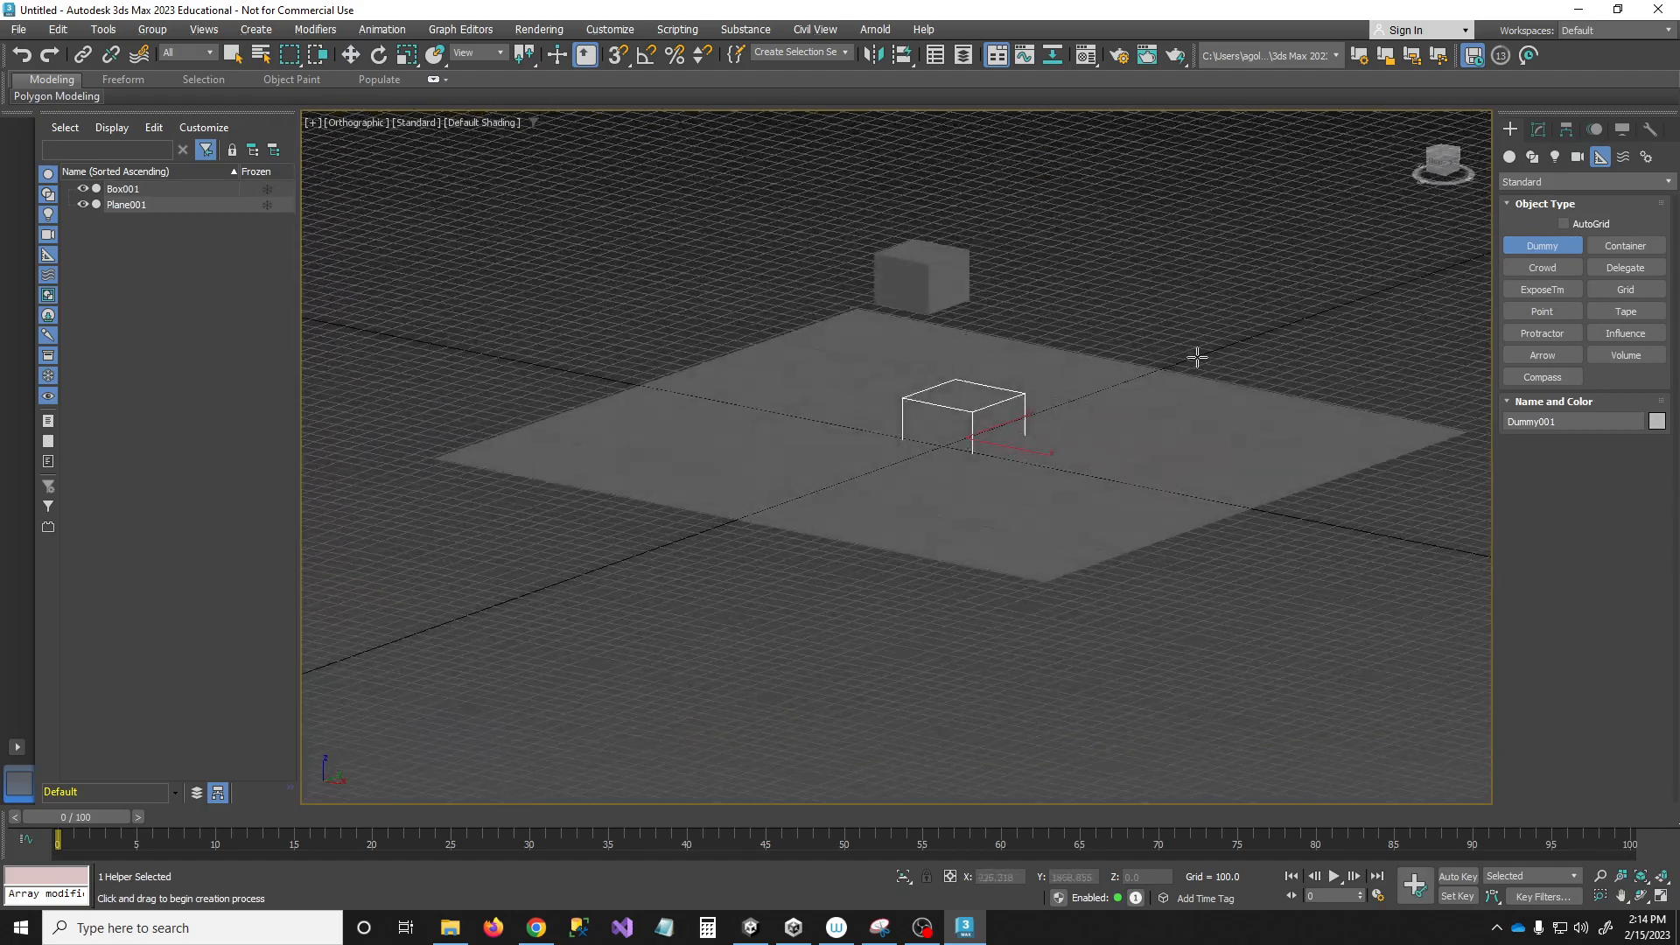
- Set the dummy's absolute world X and Y position to 0 with the Move Transform Type-In
key(w)
right_click(351, 56)
right_click(820, 428)
right_click(820, 447)
- Hide the plane so only the box and the dummy are displayed
click(1172, 440)
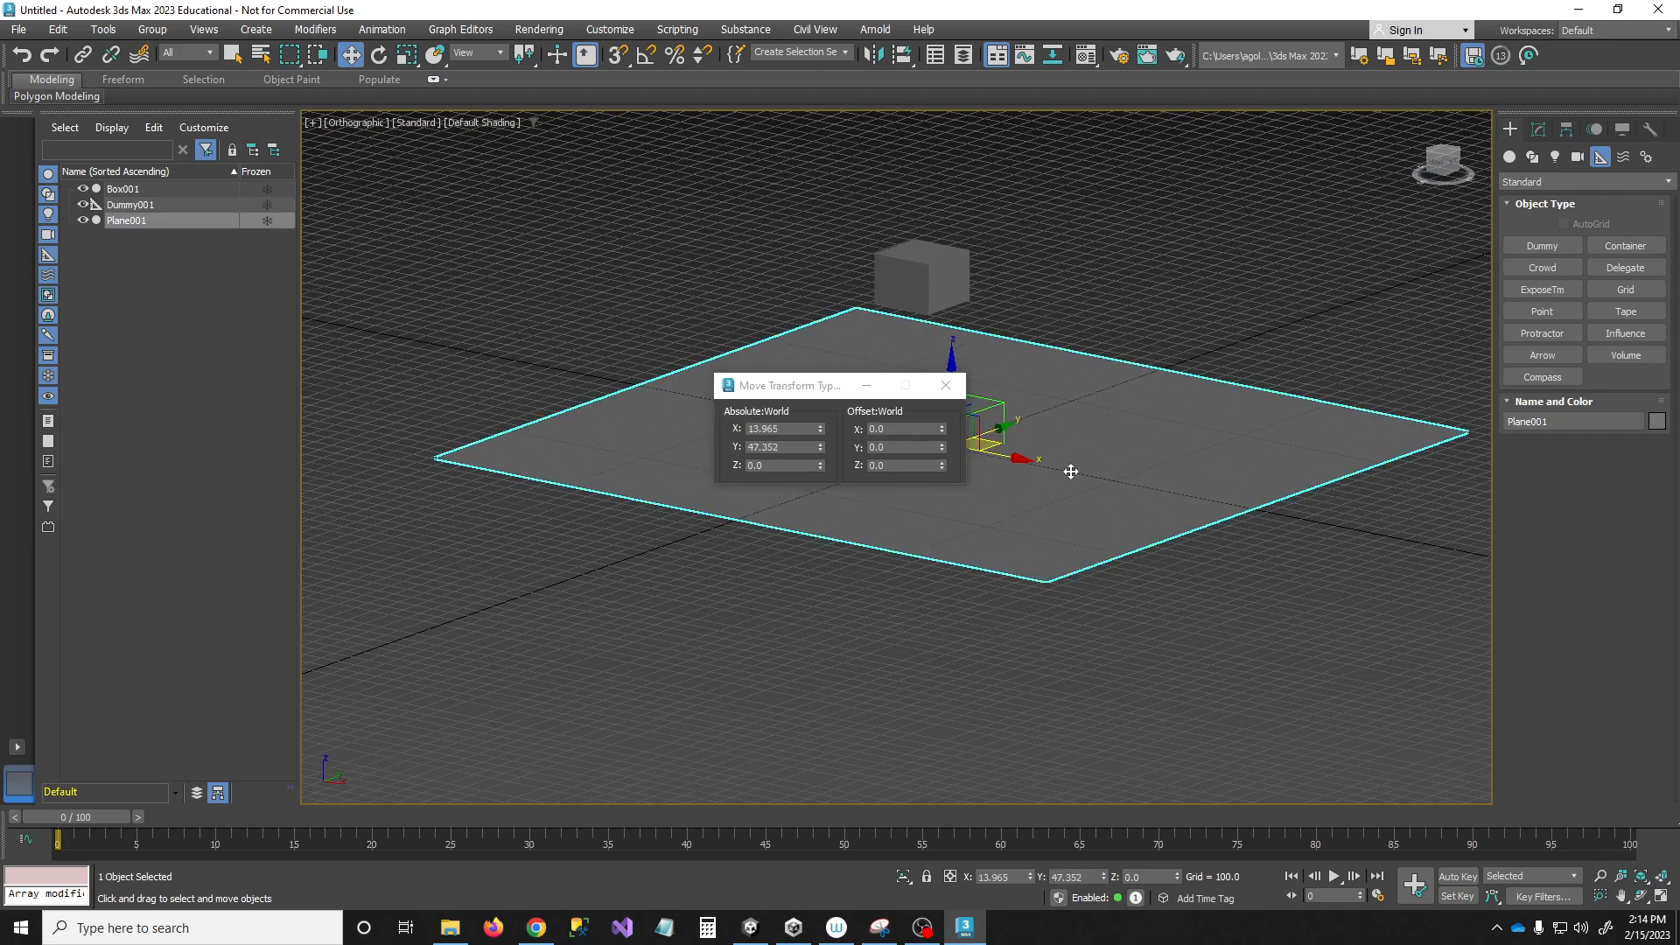
right_click(1066, 468)
click(1113, 402)
- Set the box's absolute world position to X 0, Y 0, Z 0 and close the transform dialog
click(913, 276)
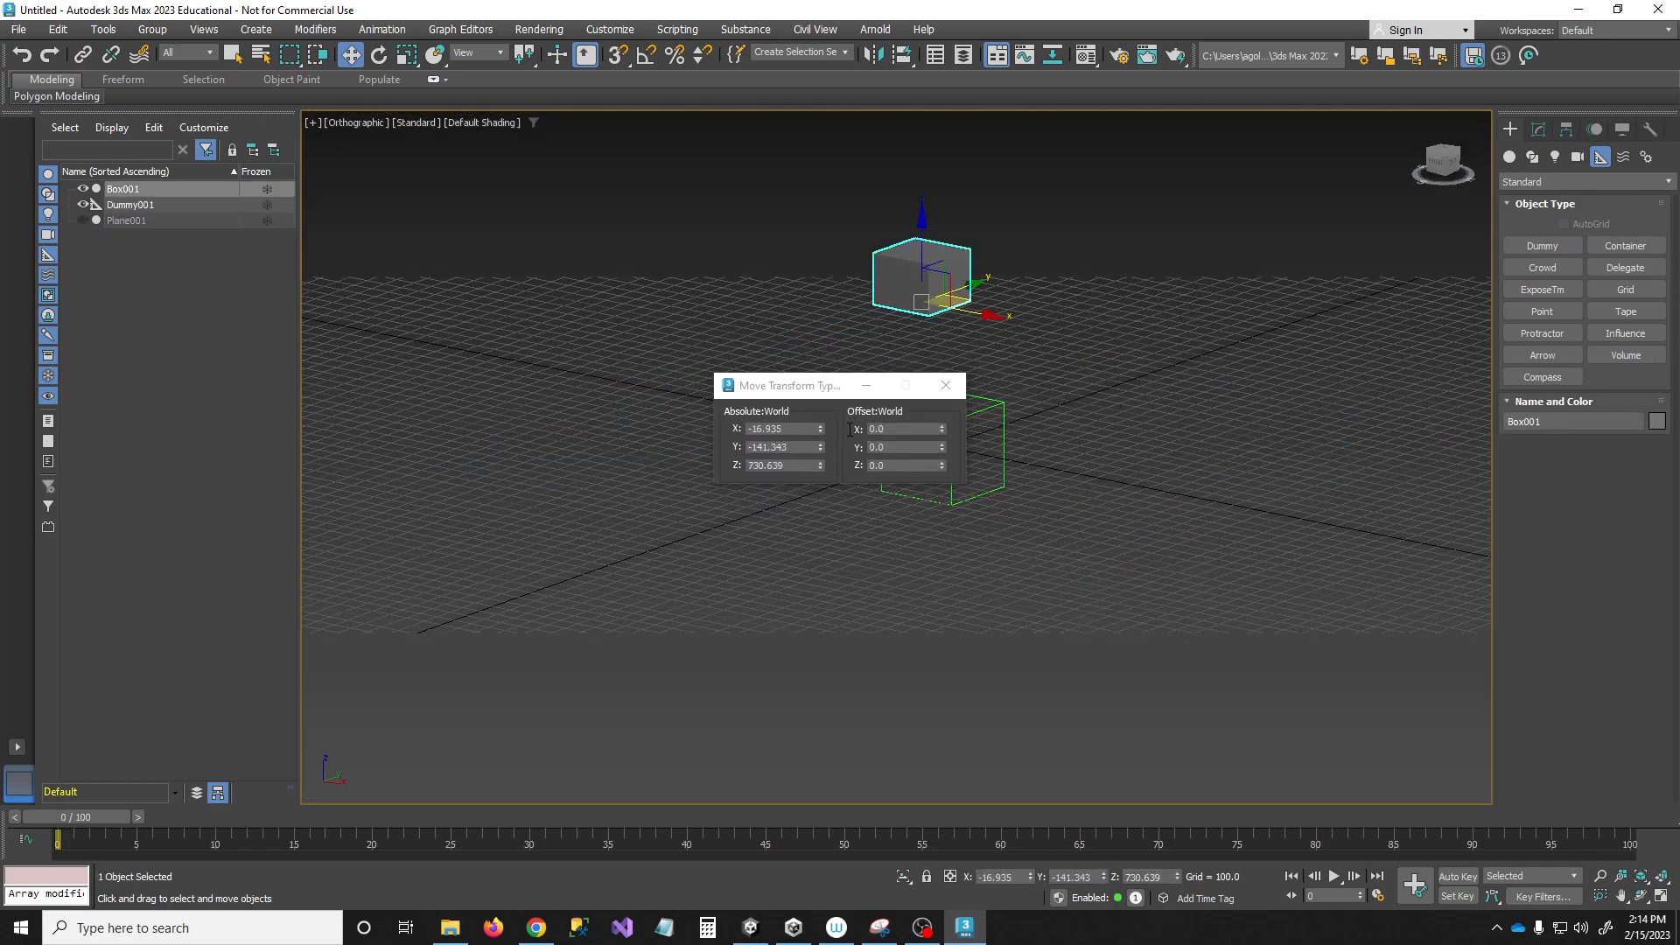
right_click(820, 429)
right_click(820, 448)
right_click(820, 465)
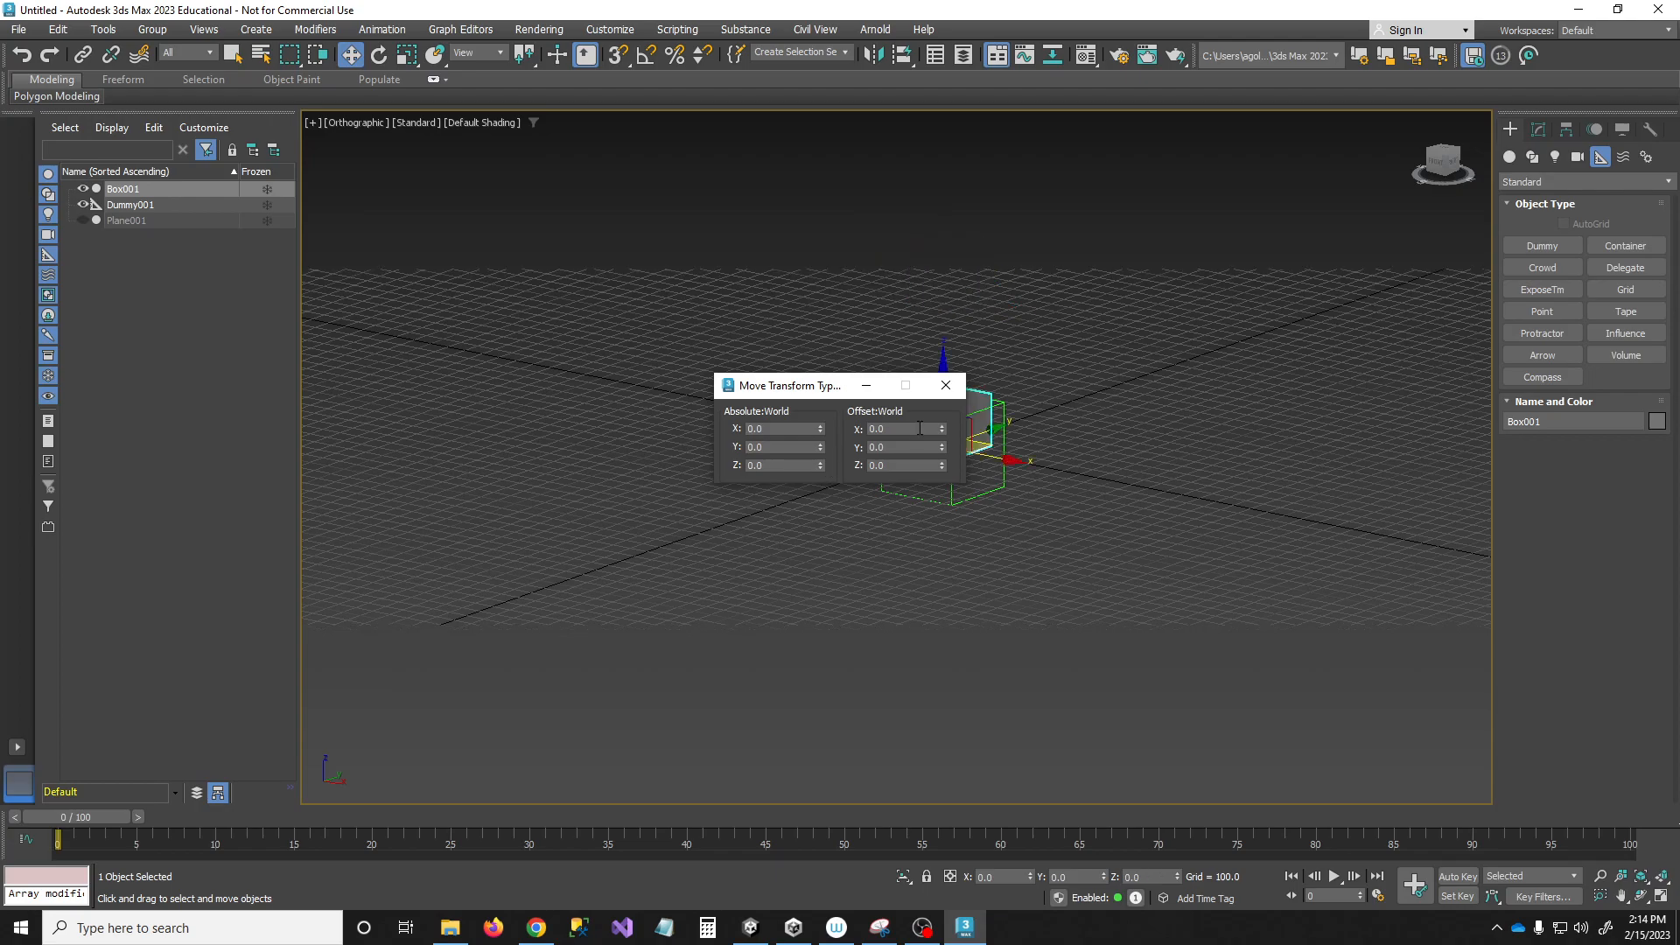
click(947, 386)
- Center the box's pivot to the object using Affect Pivot Only
alt+middle_drag(870, 476, 1003, 470)
scroll(1001, 462, up, 5)
click(1566, 129)
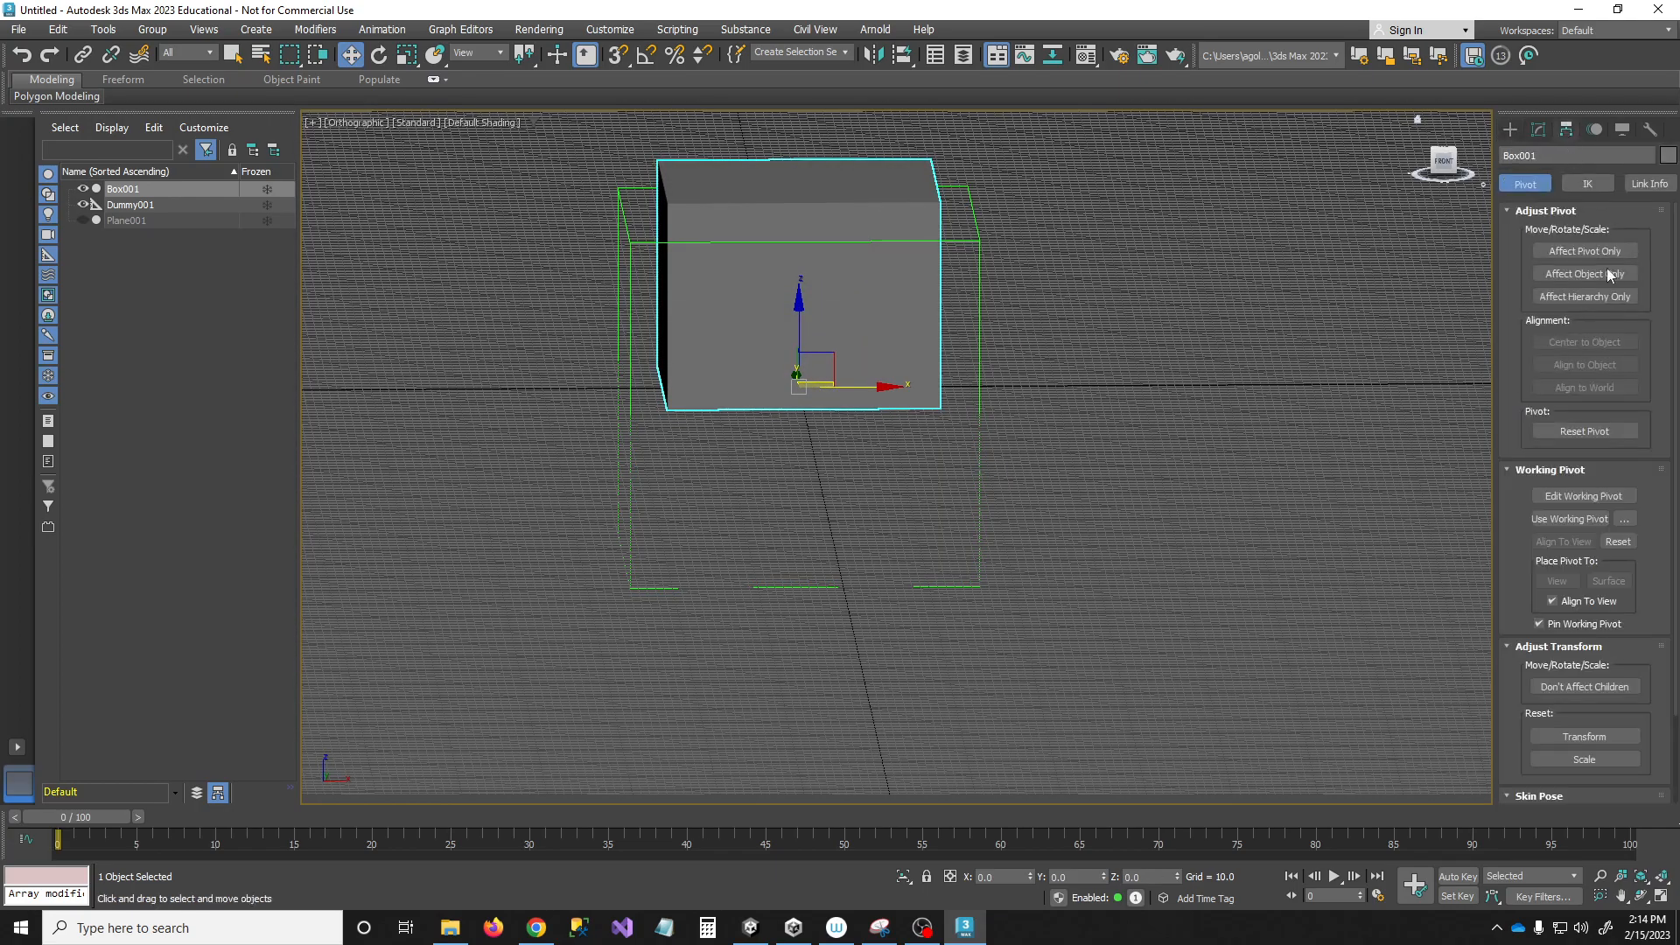
click(1586, 252)
- Convert the box to Editable Poly and align it to the centre of the dummy
right_click(978, 317)
mouse_move(1115, 534)
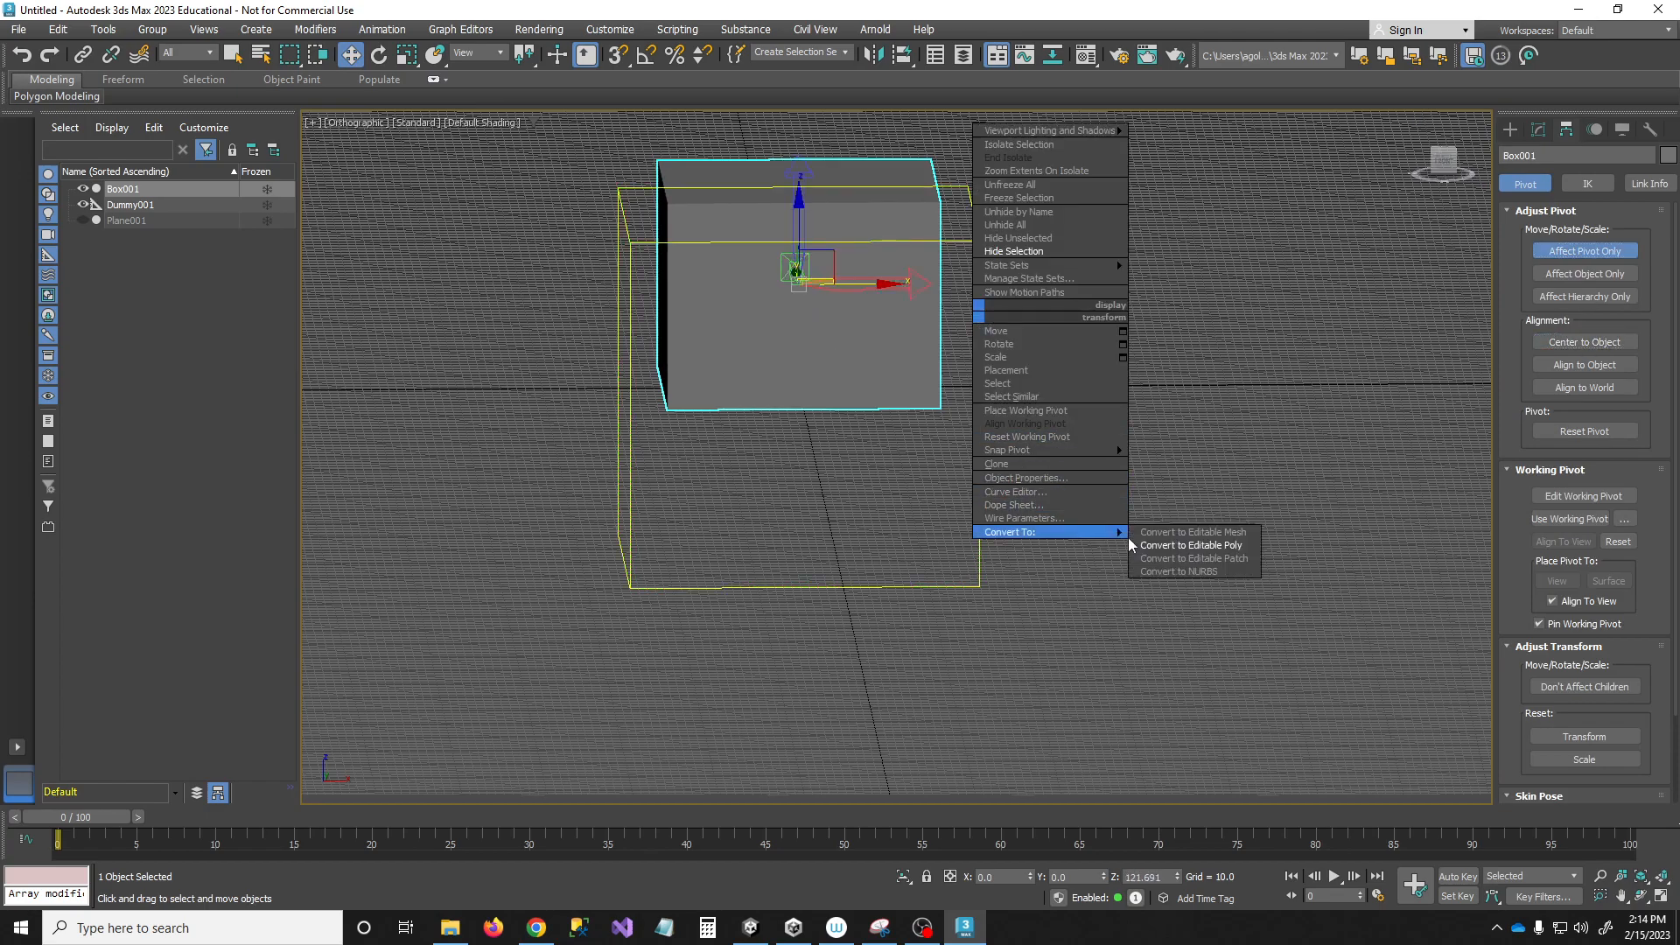
click(1180, 550)
click(902, 55)
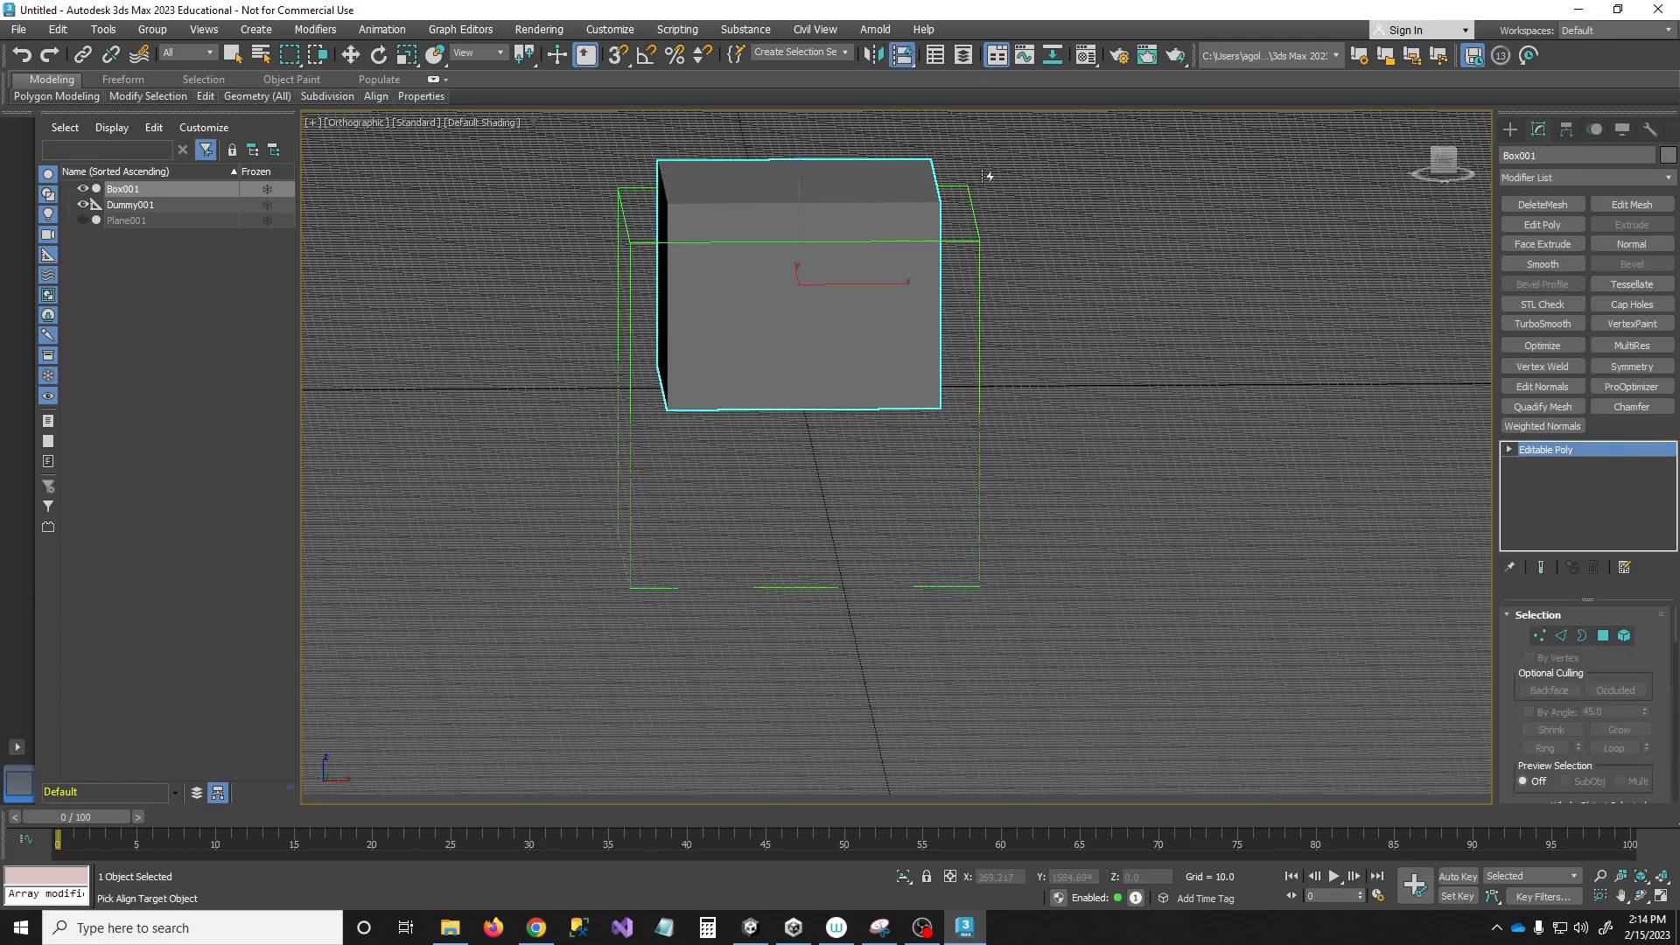
click(978, 254)
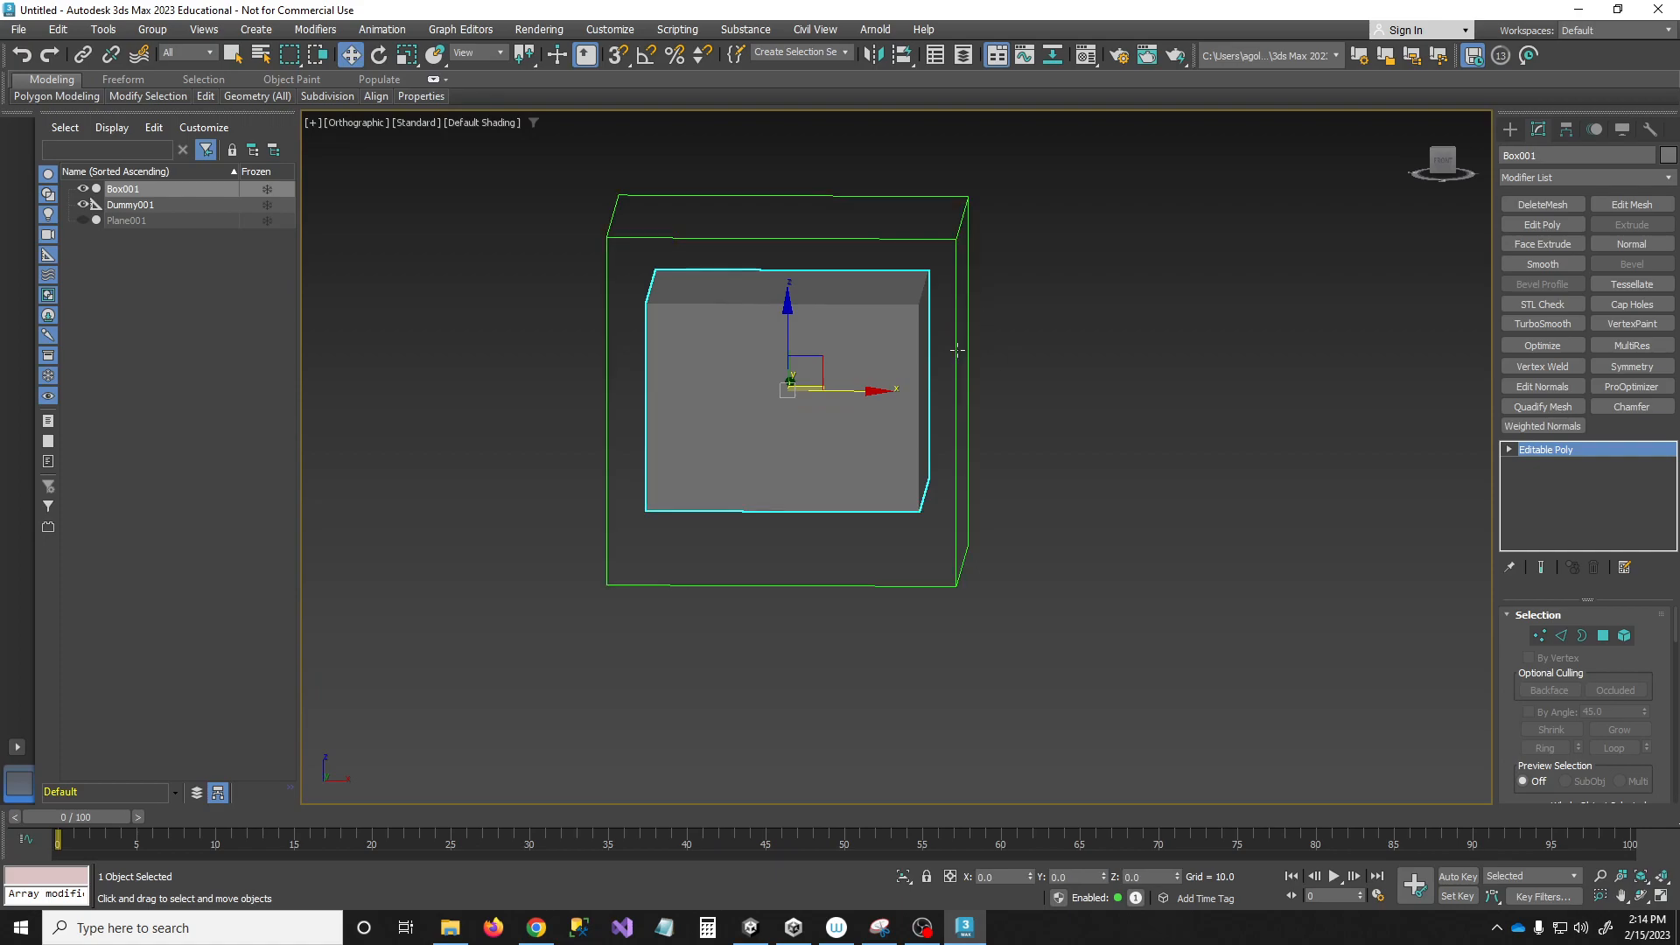
- Rename the dummy helper as b_root
click(959, 339)
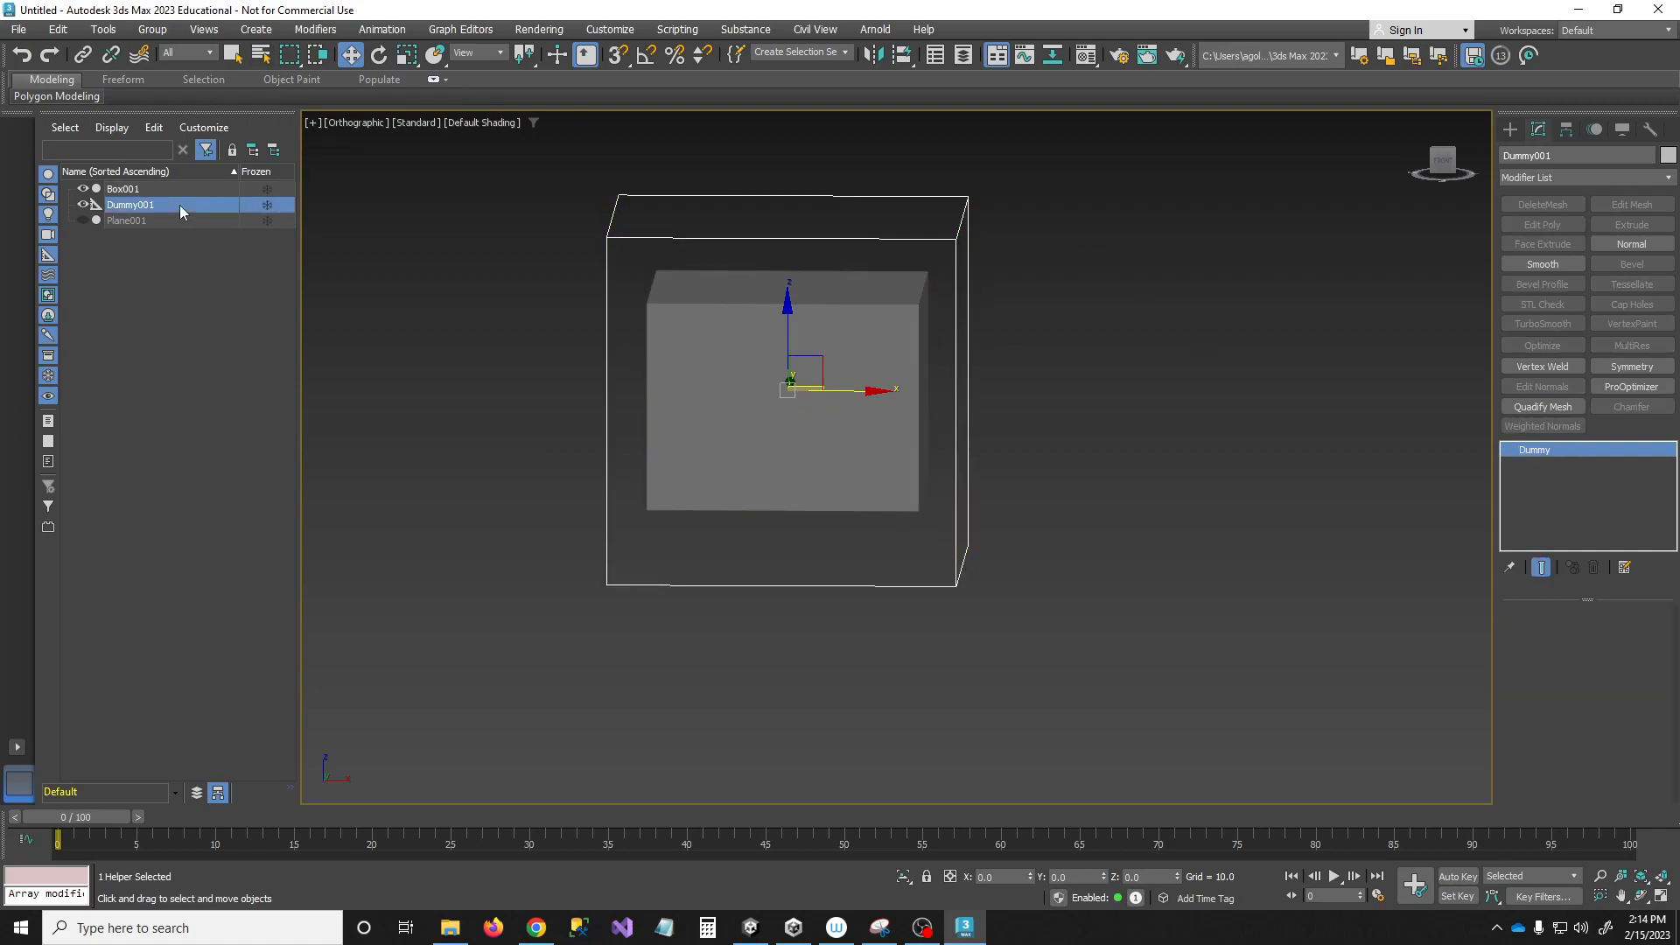
click(145, 207)
text(B_root)
- Rename the box as b_animation and make it a child of b_root
click(135, 191)
click(135, 191)
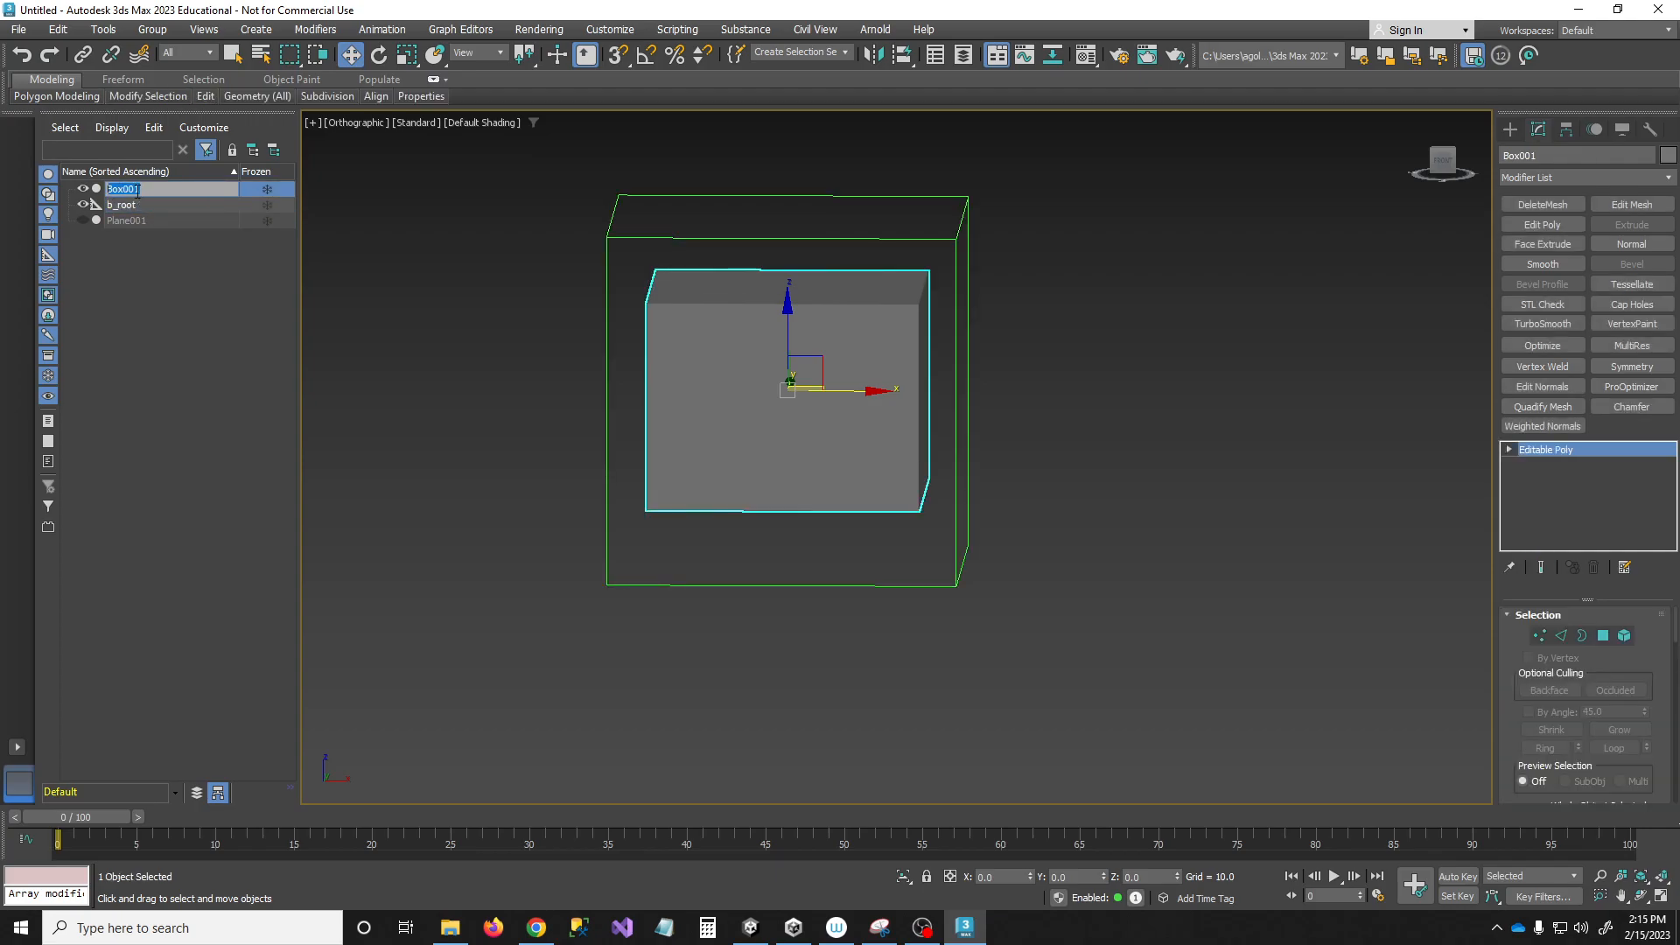
text(b)
key(Return)
drag(151, 204, 130, 213)
- Turn on Auto Key and rotate b_animation at frame 0 to about X 10.6, Y -12, Z -15 degrees
middle_drag(866, 429, 919, 355)
scroll(906, 355, down, 2)
key(f)
scroll(825, 450, down, 10)
scroll(823, 462, up, 3)
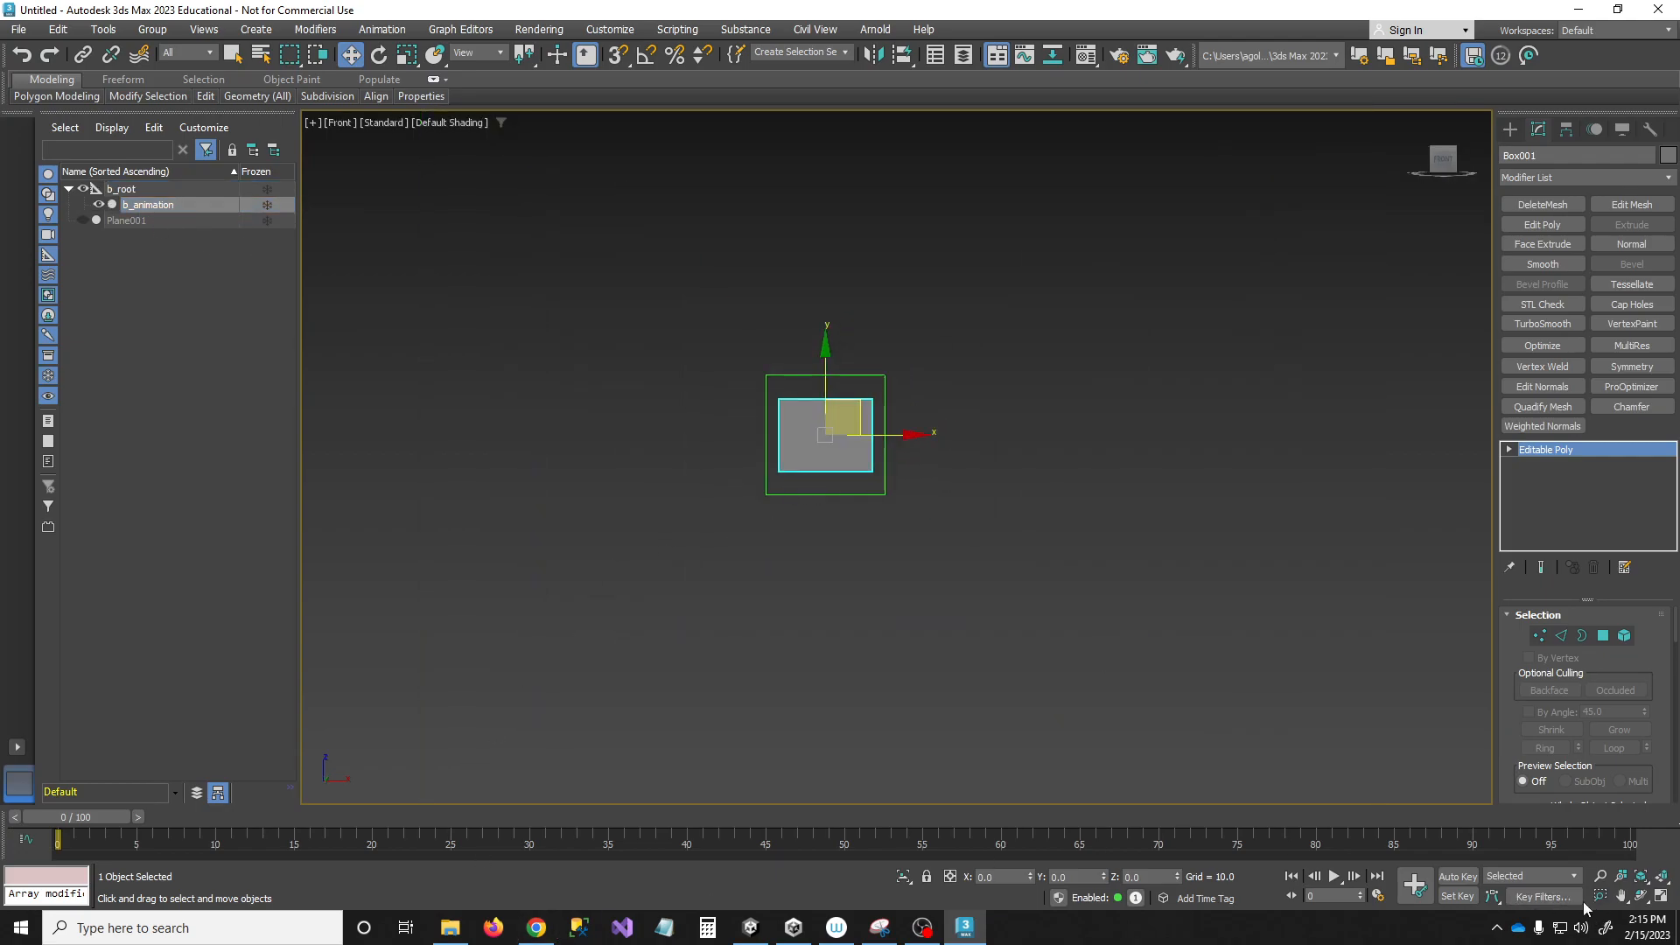
key(n)
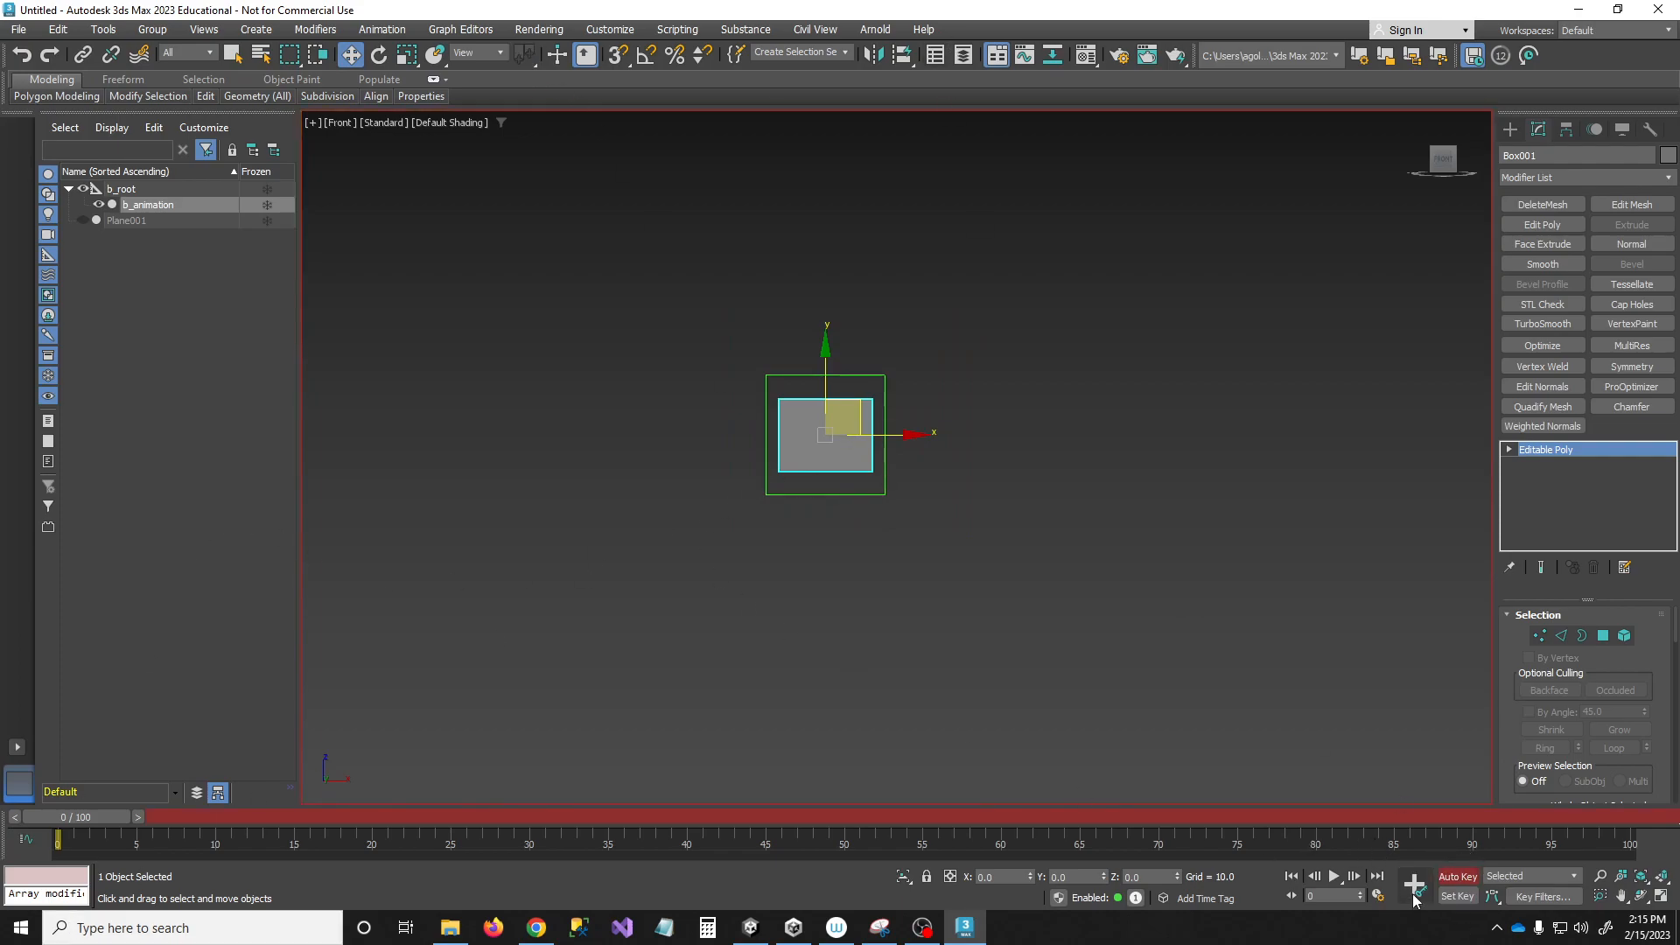
alt+middle_drag(724, 474, 965, 438)
scroll(875, 450, up, 2)
scroll(970, 435, up, 2)
key(e)
drag(968, 398, 989, 404)
key(w)
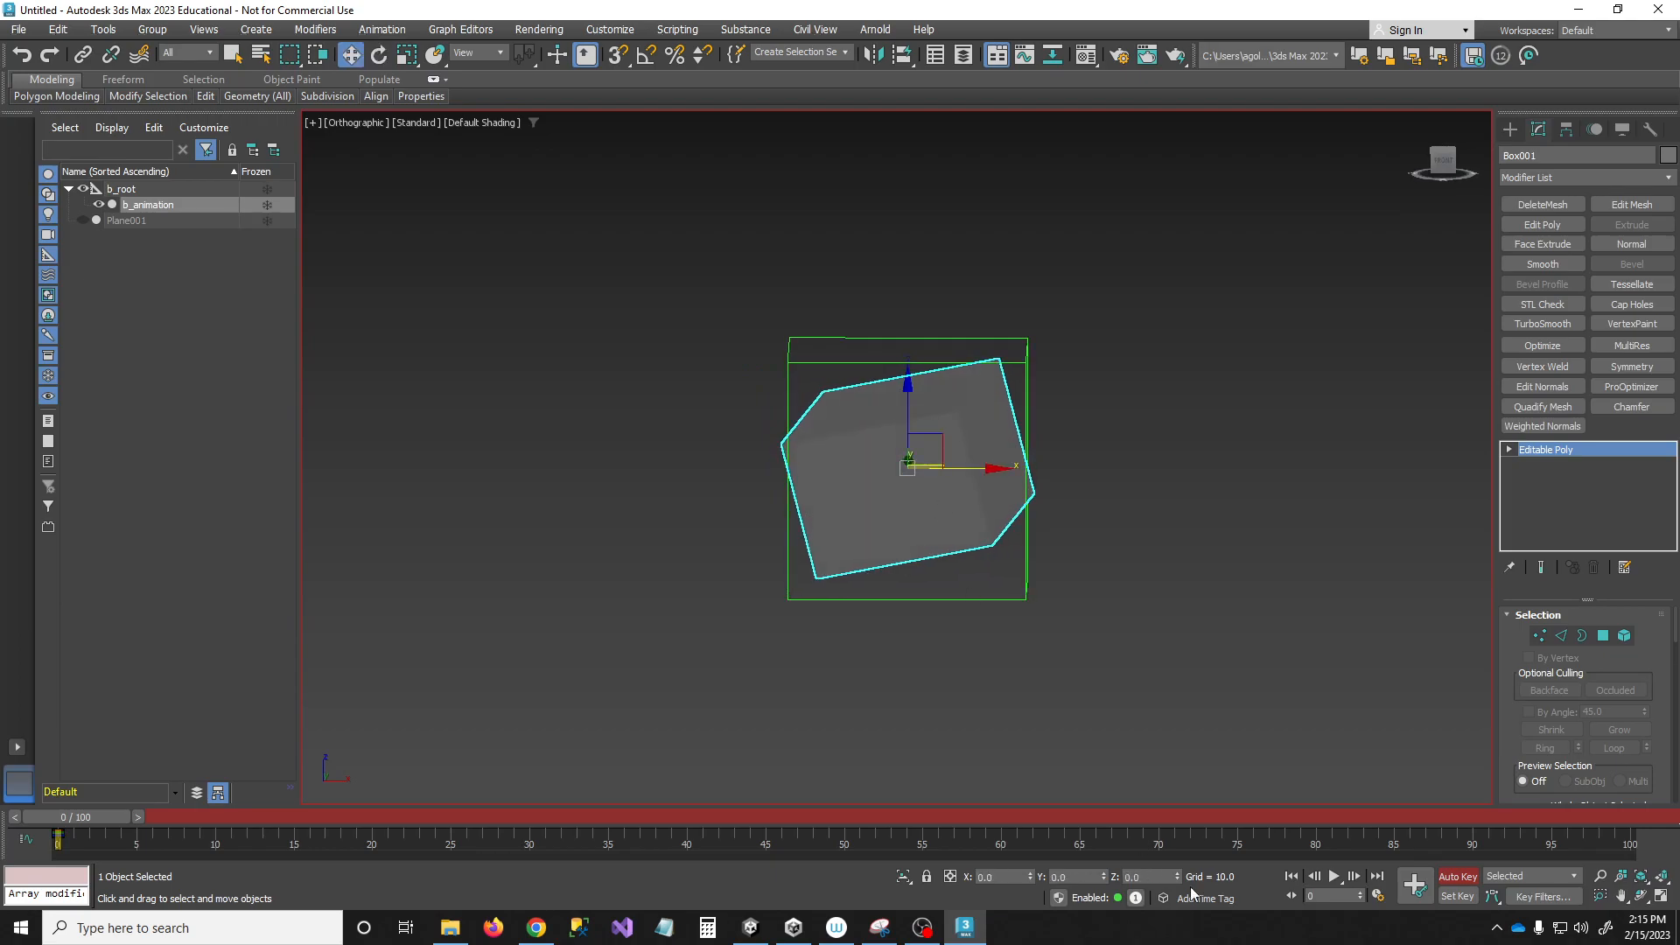
- Key b_animation at frame 20 by moving it to about X -51, Z 47 and rotating it slightly
drag(79, 818, 395, 800)
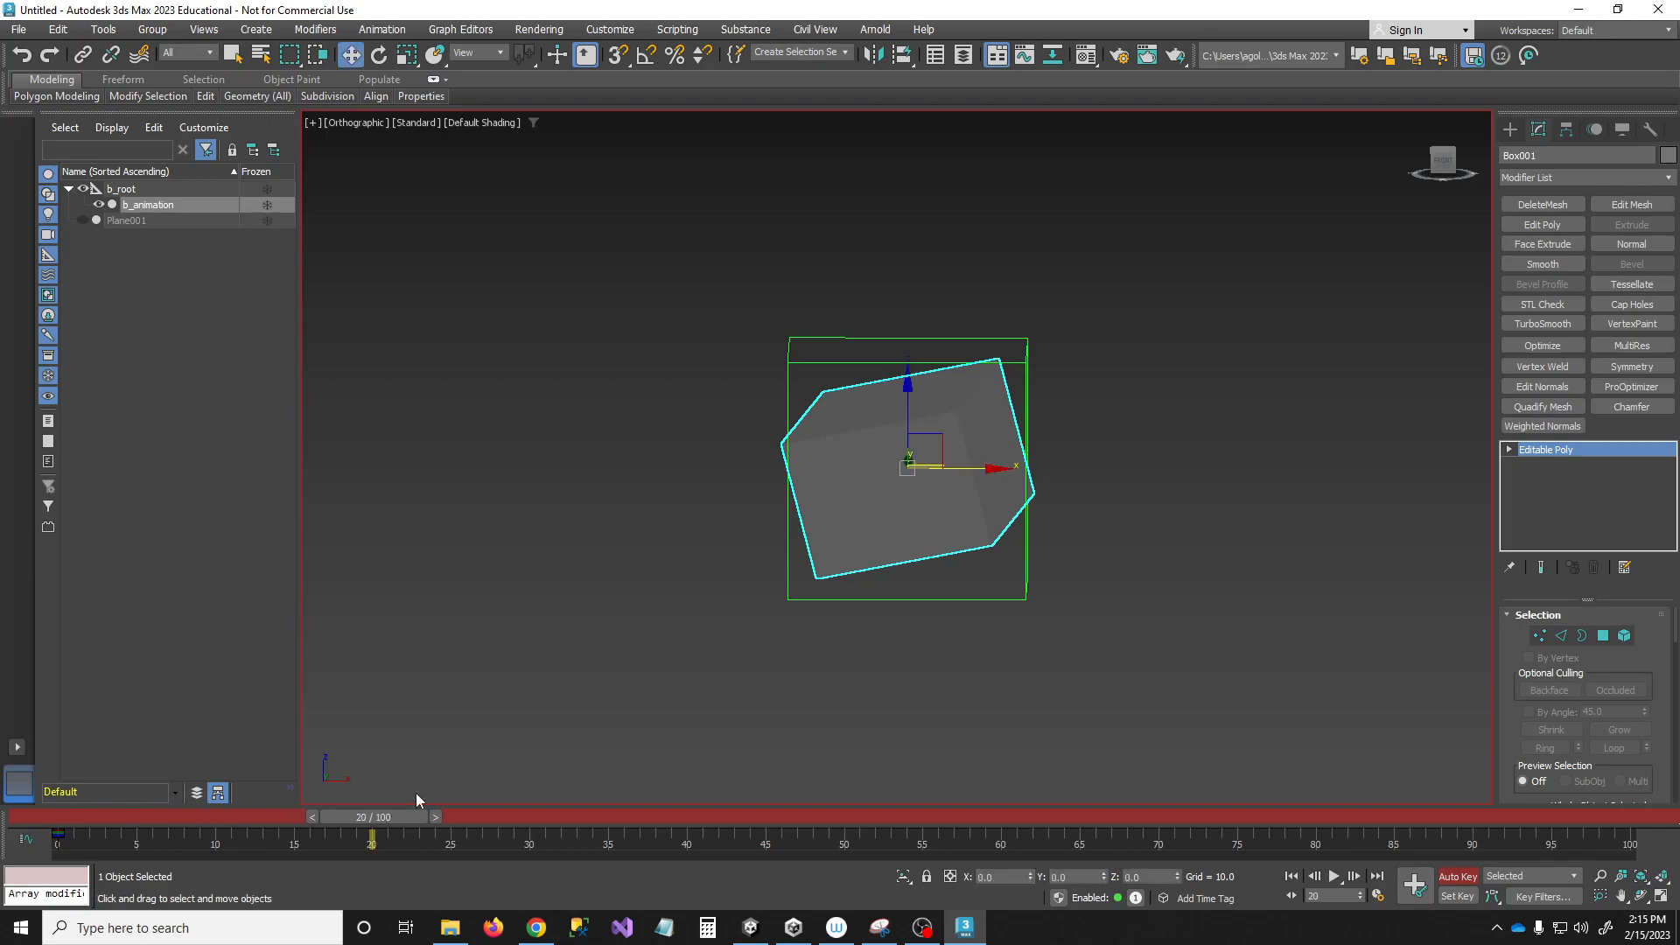
drag(925, 450, 904, 412)
key(e)
- Key b_animation at frame 40 with a new position and rotation inside the dummy
drag(392, 821, 687, 822)
key(w)
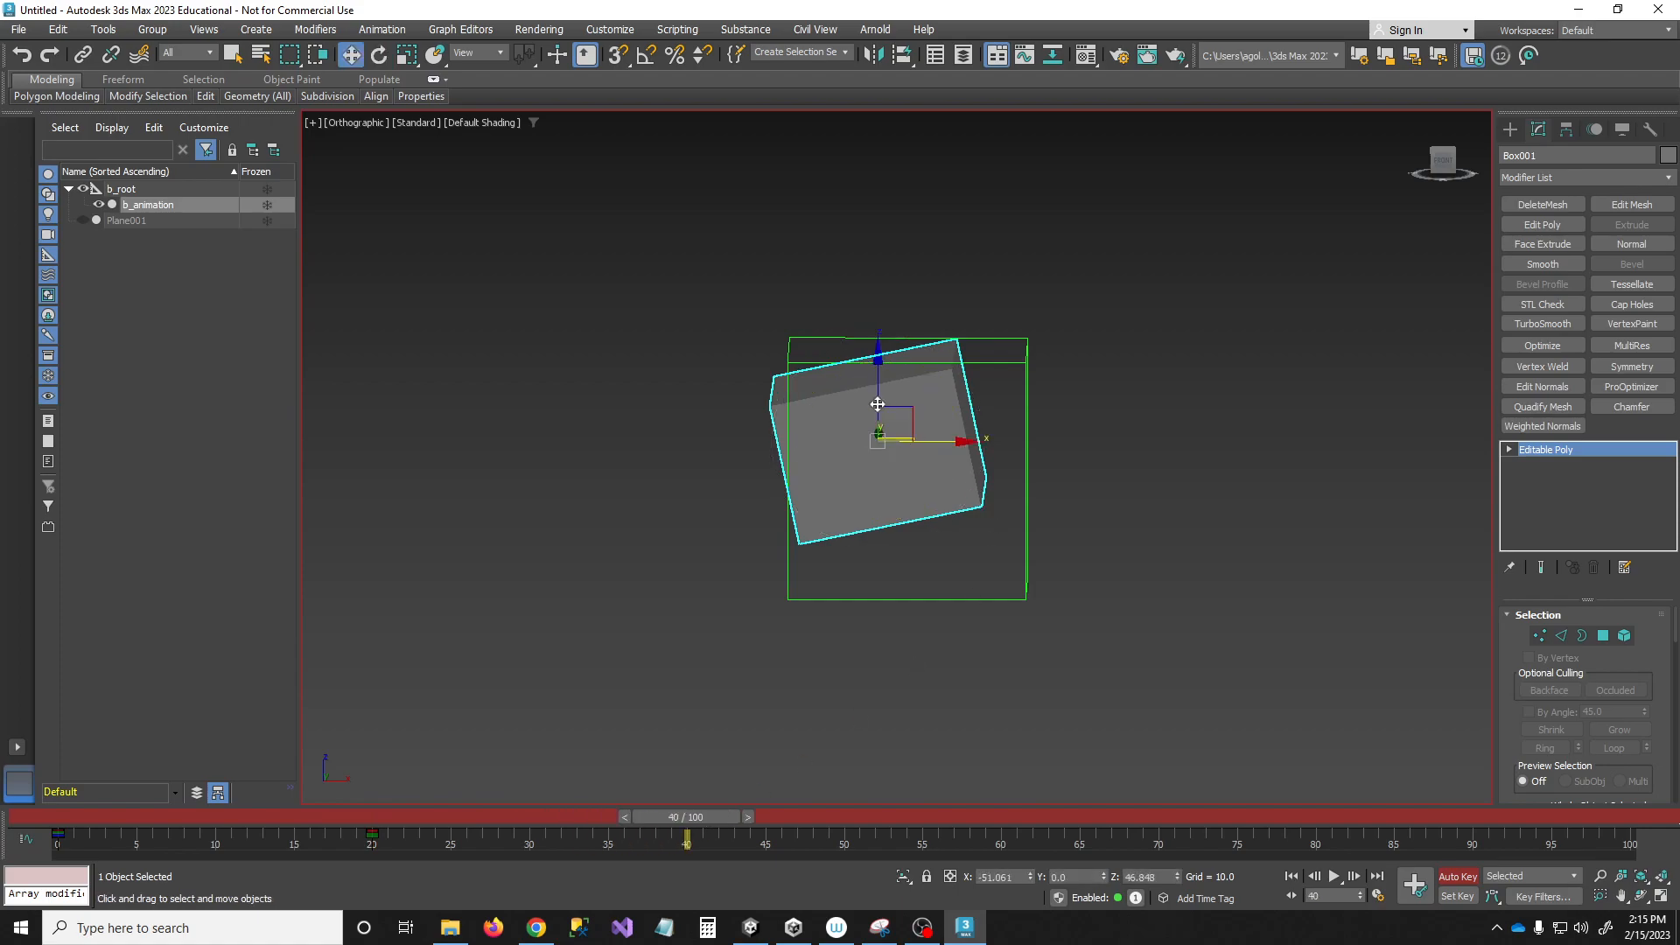
drag(905, 407, 951, 435)
key(e)
- Key b_animation at frame 60, moving it and rotating it to about X -4, Y 0, Z 6 degrees
drag(687, 816, 979, 825)
key(w)
drag(915, 444, 931, 492)
key(e)
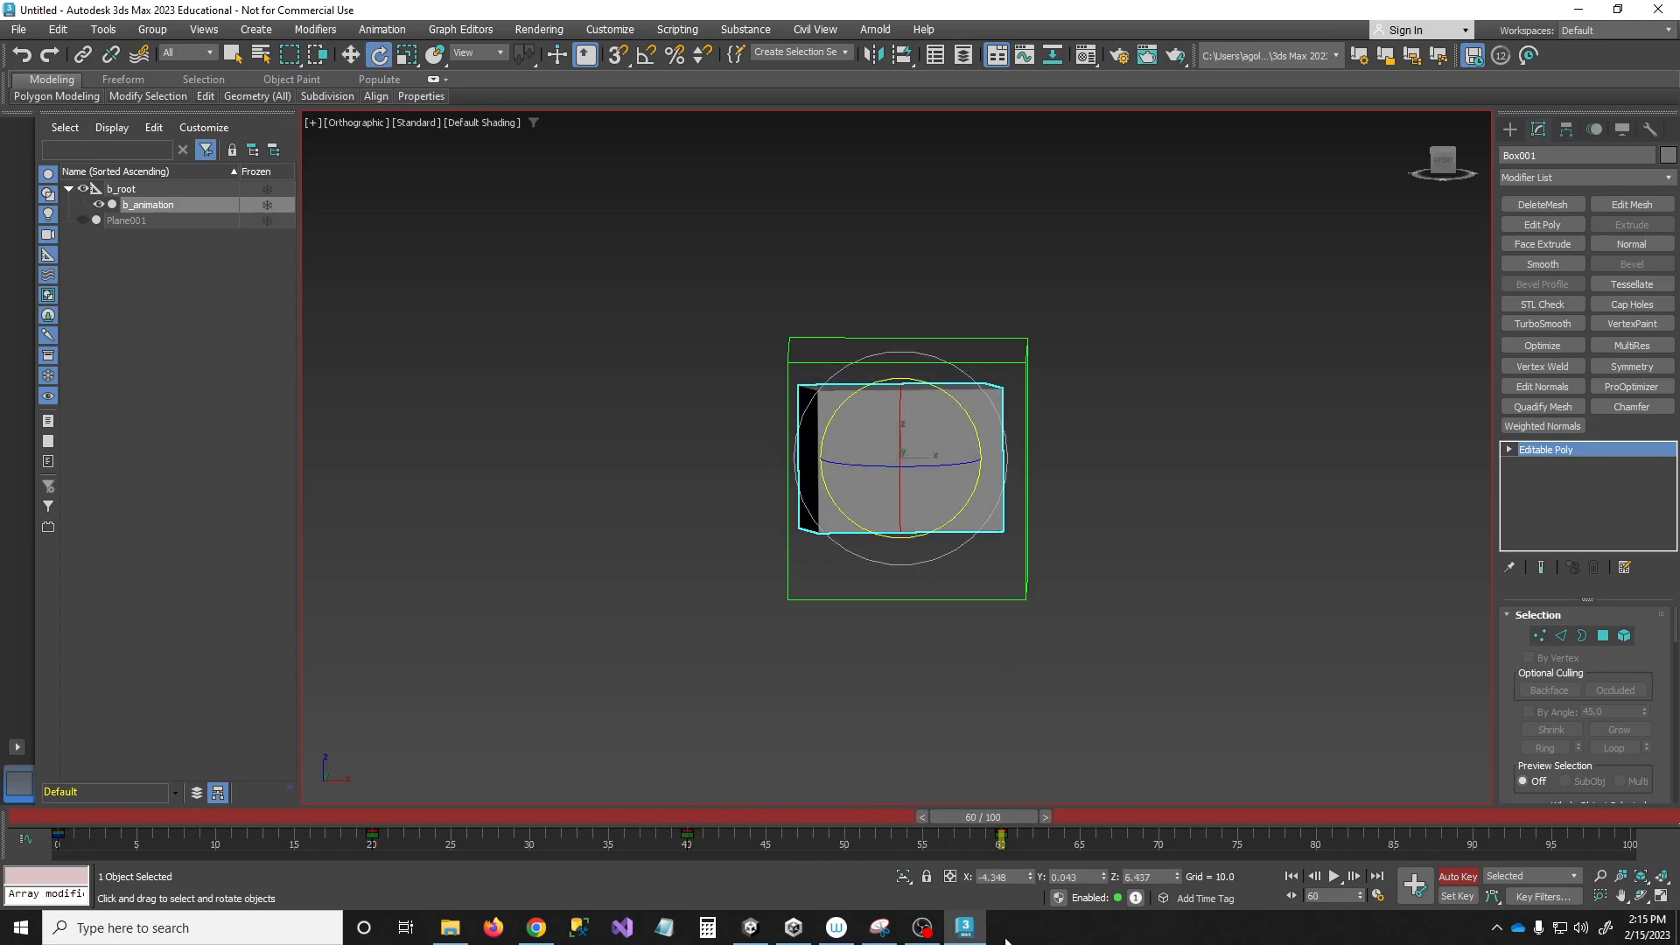
- Key b_animation at frame 80, moving it and rotating it to about X 2, Y 0, Z 12 degrees
drag(1025, 818, 1342, 817)
key(w)
drag(904, 390, 938, 472)
key(e)
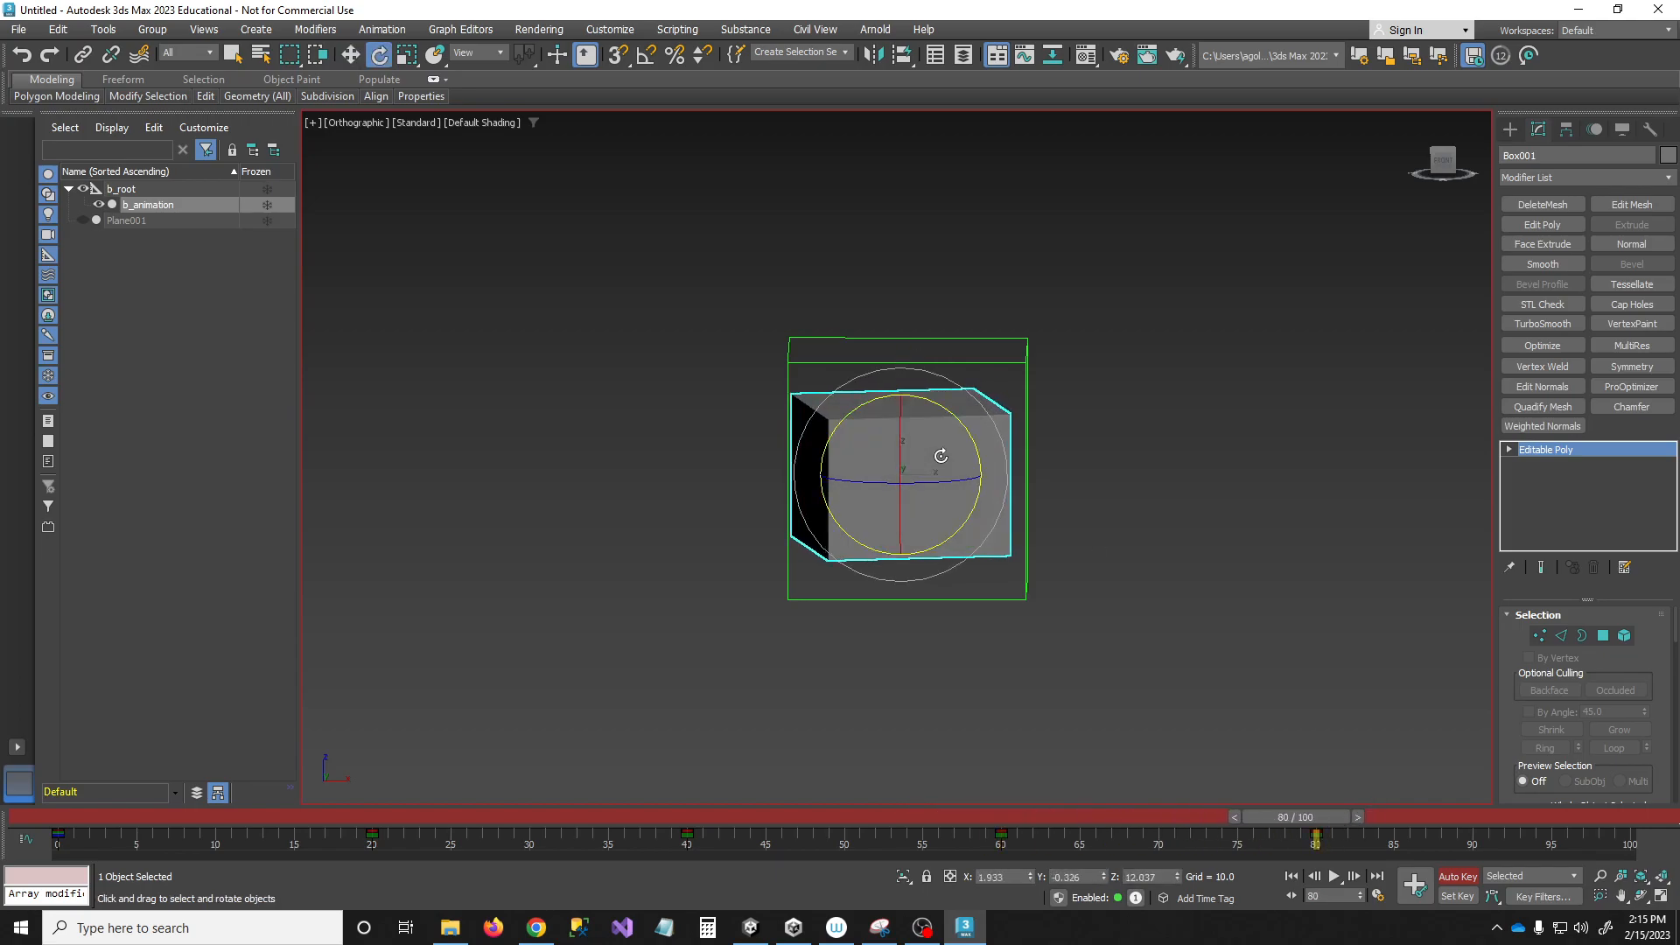
- Copy b_animation's frame 0 key to frame 100 so the motion loops
drag(1317, 805, 1606, 817)
drag(156, 843, 1630, 839)
shift+drag(1635, 895, 1631, 891)
- Play the animation from frame 0 to review the loop, turn off Auto Key, and stop playback
drag(1624, 818, 18, 849)
key(/)
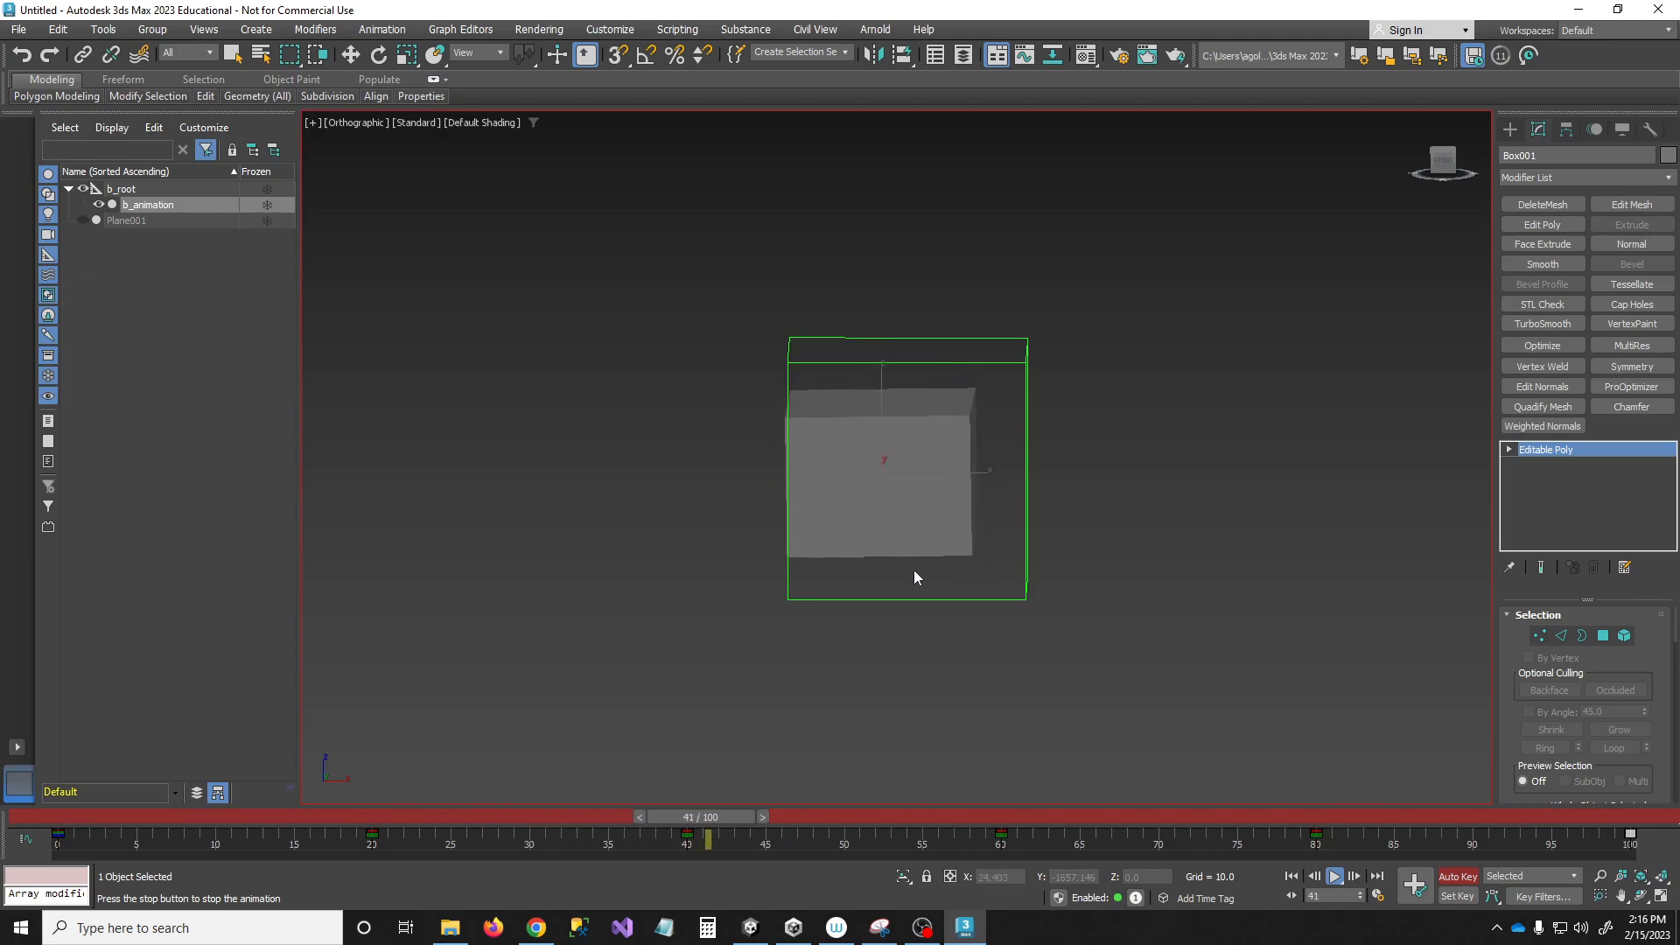
right_click(879, 560)
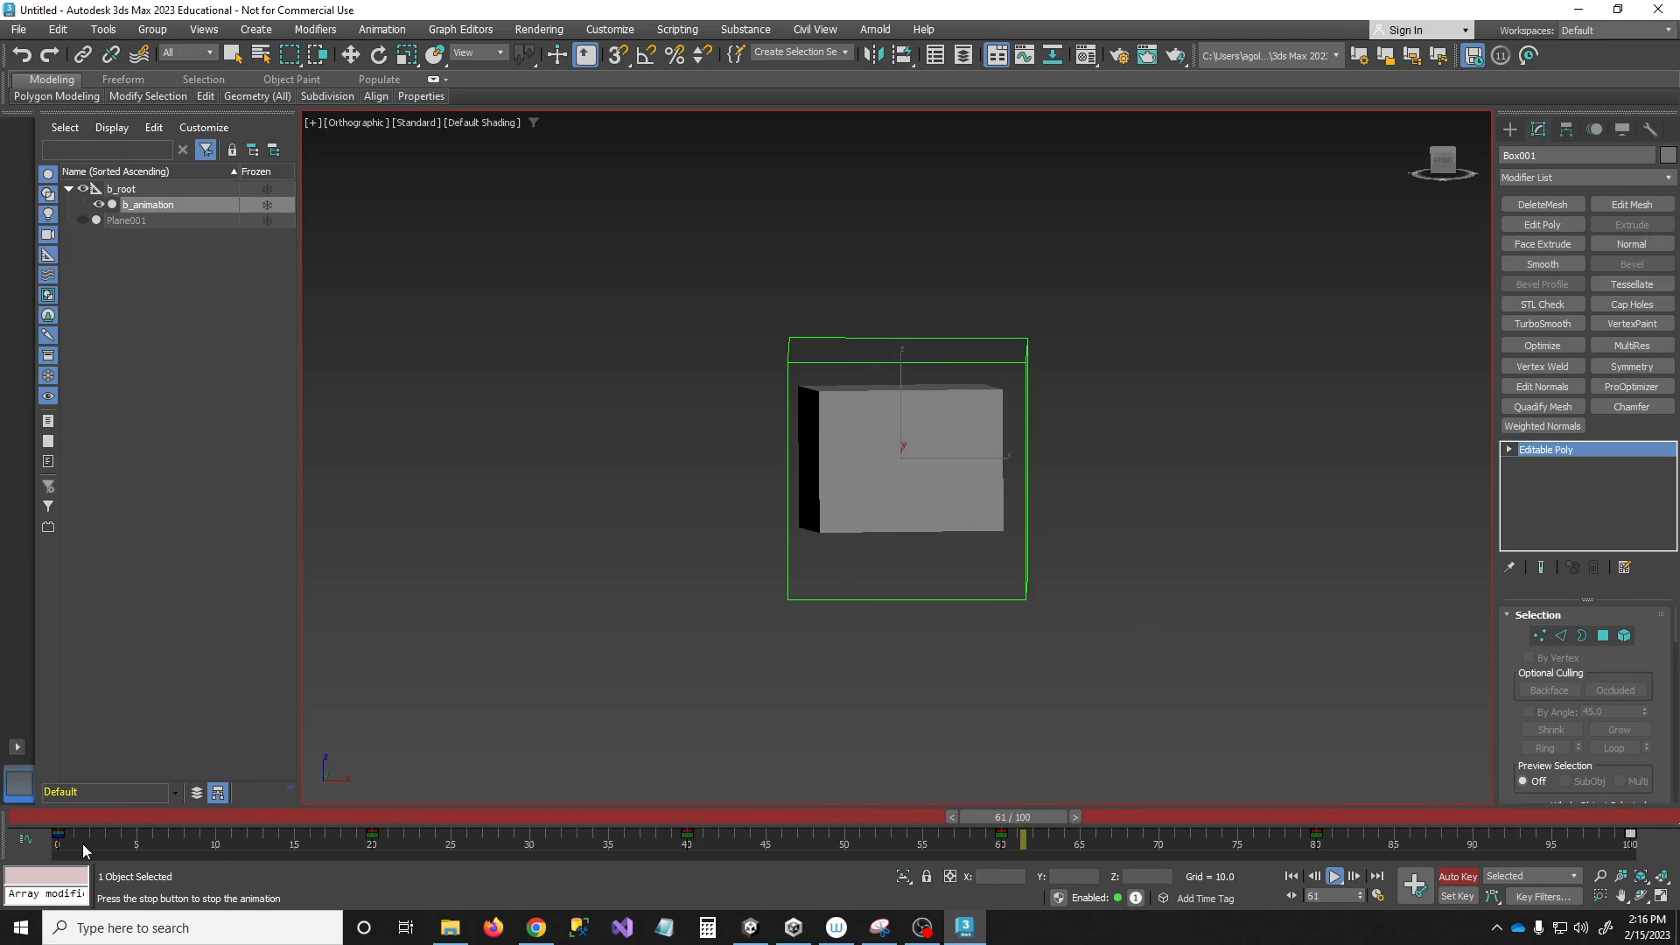
click(1459, 877)
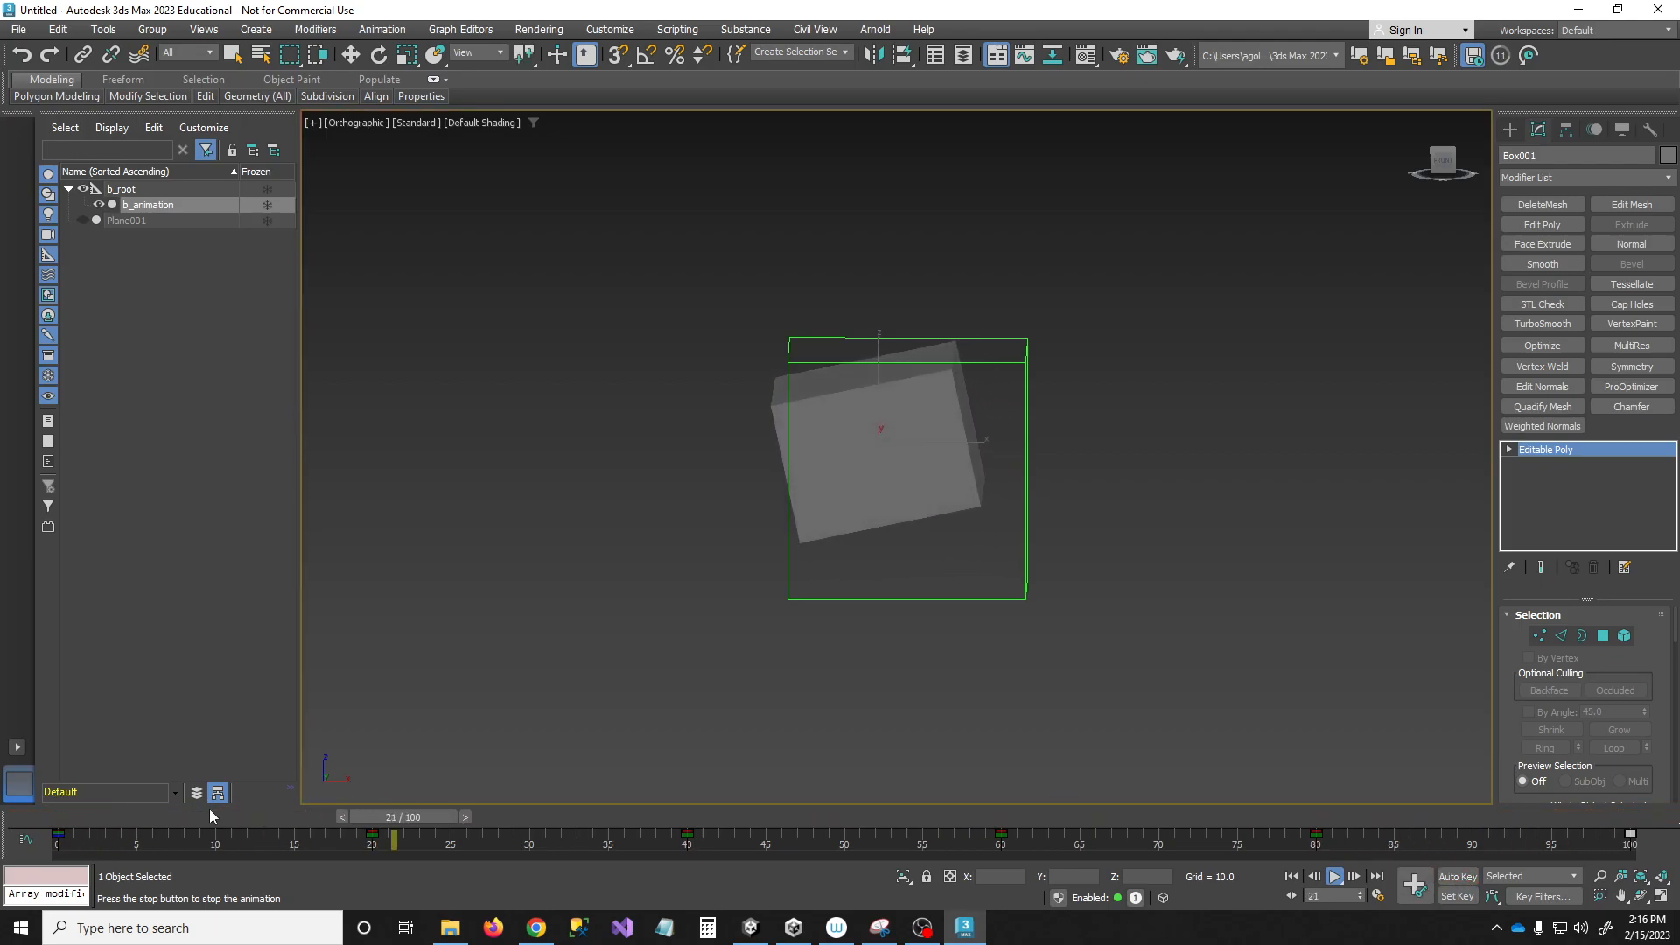
right_click(1043, 823)
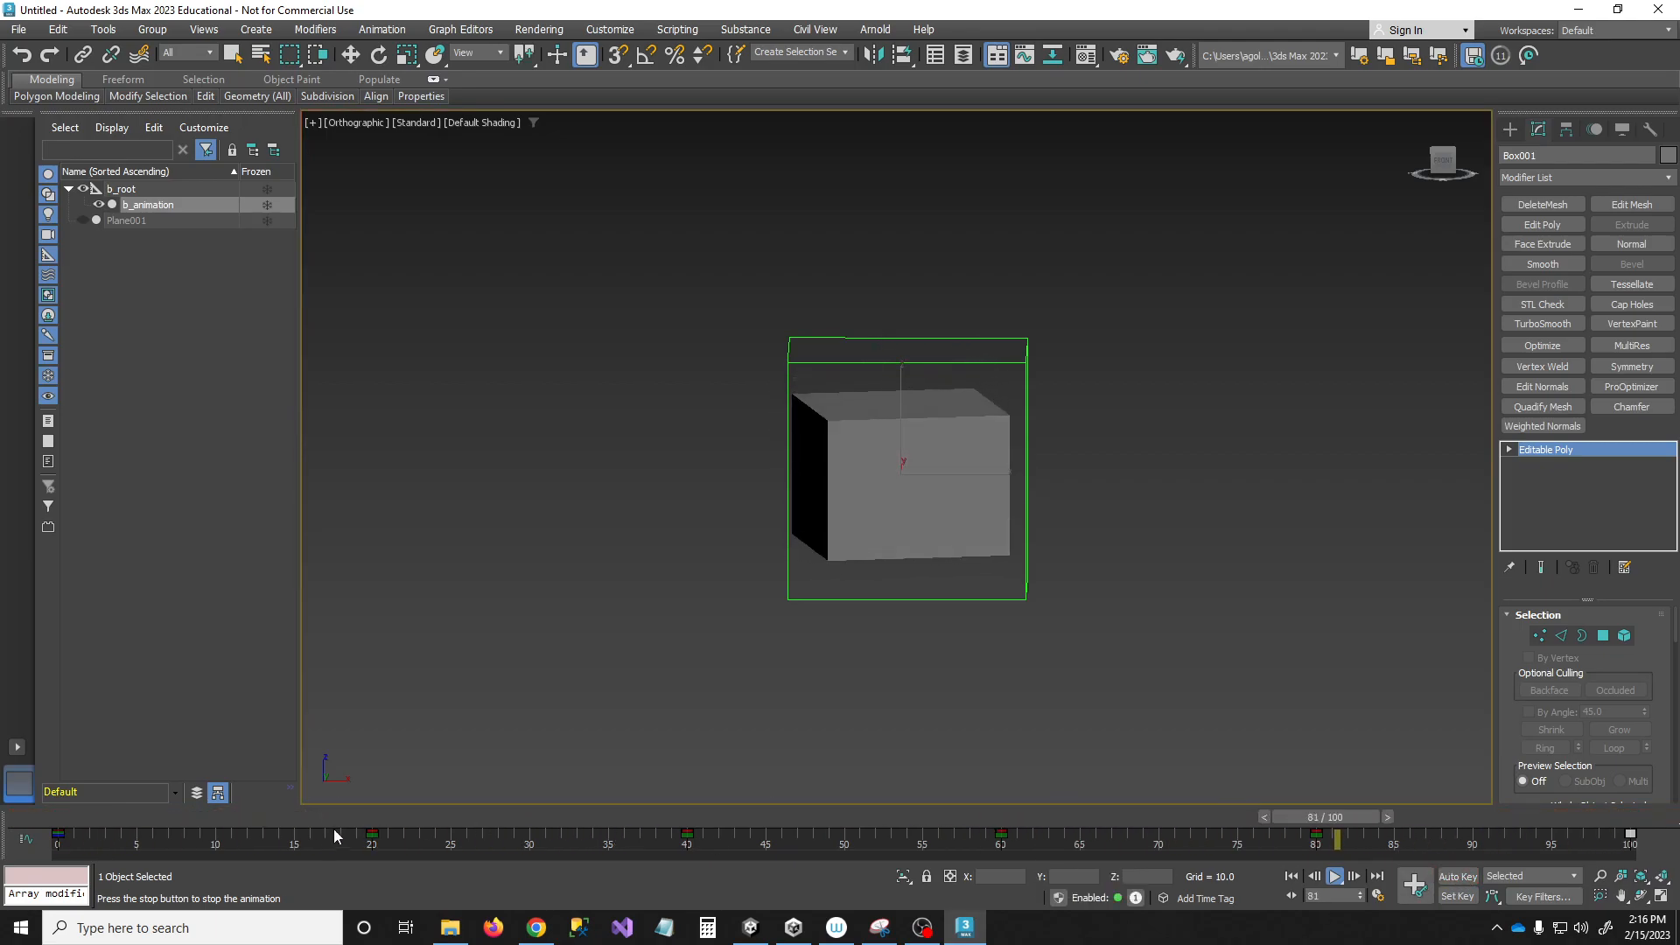
right_click(1264, 833)
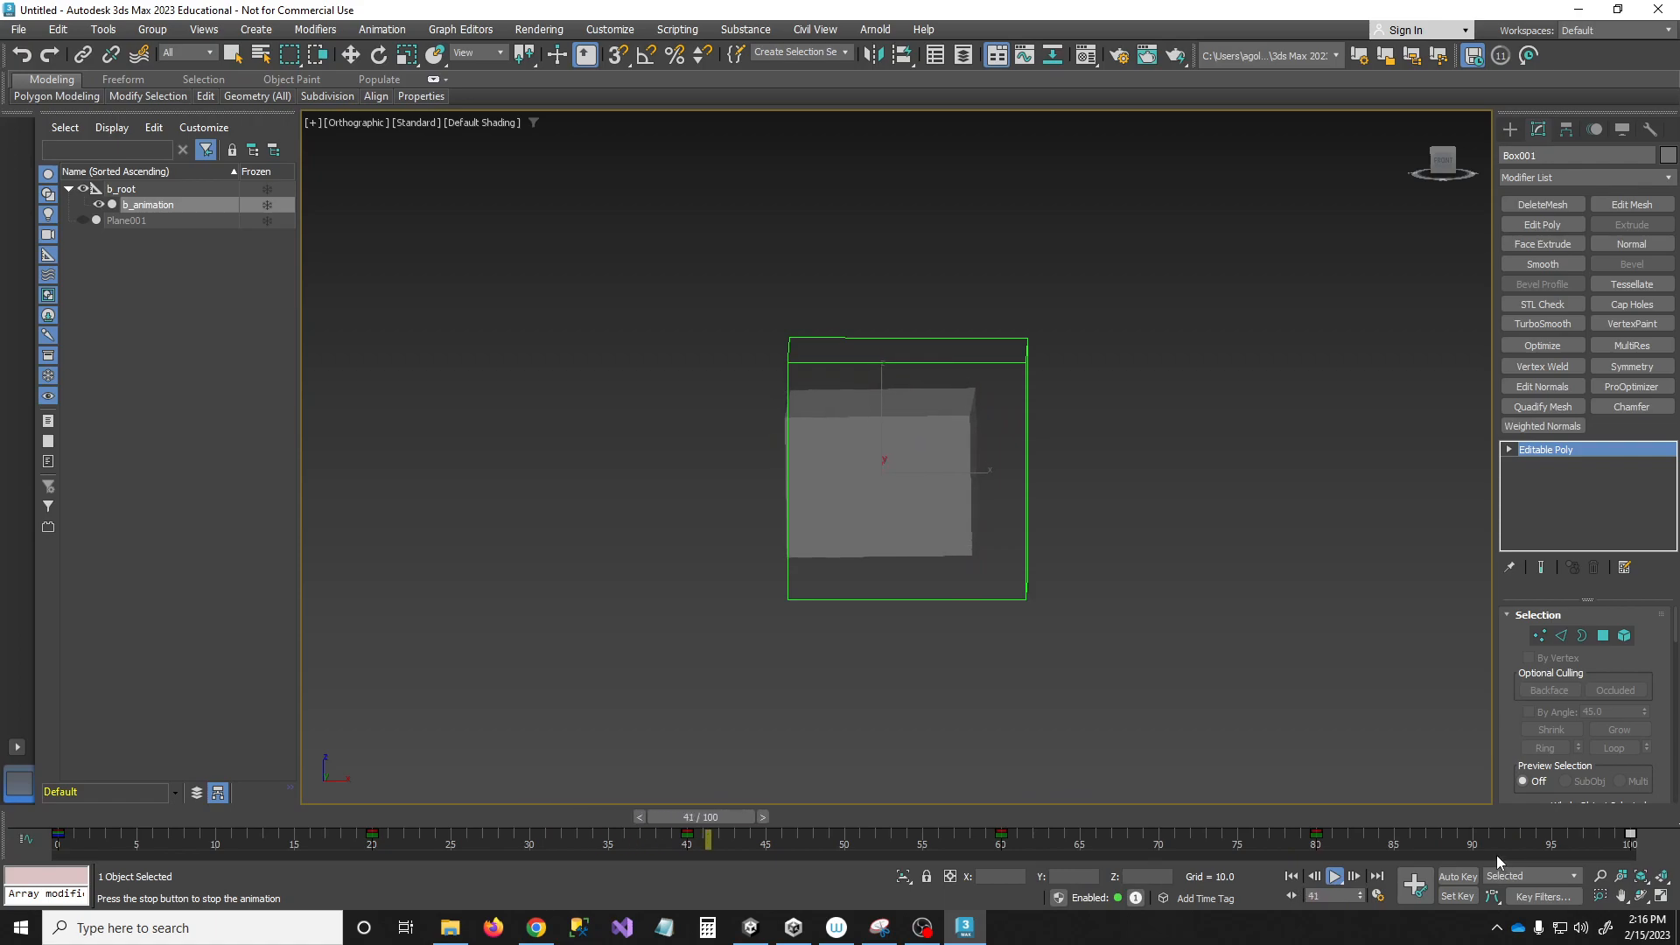
click(1337, 877)
- Turn Auto Key on at frame 0 and rotate b_animation to about X -0.6, Y -2, Z -12 degrees
drag(220, 829, 79, 817)
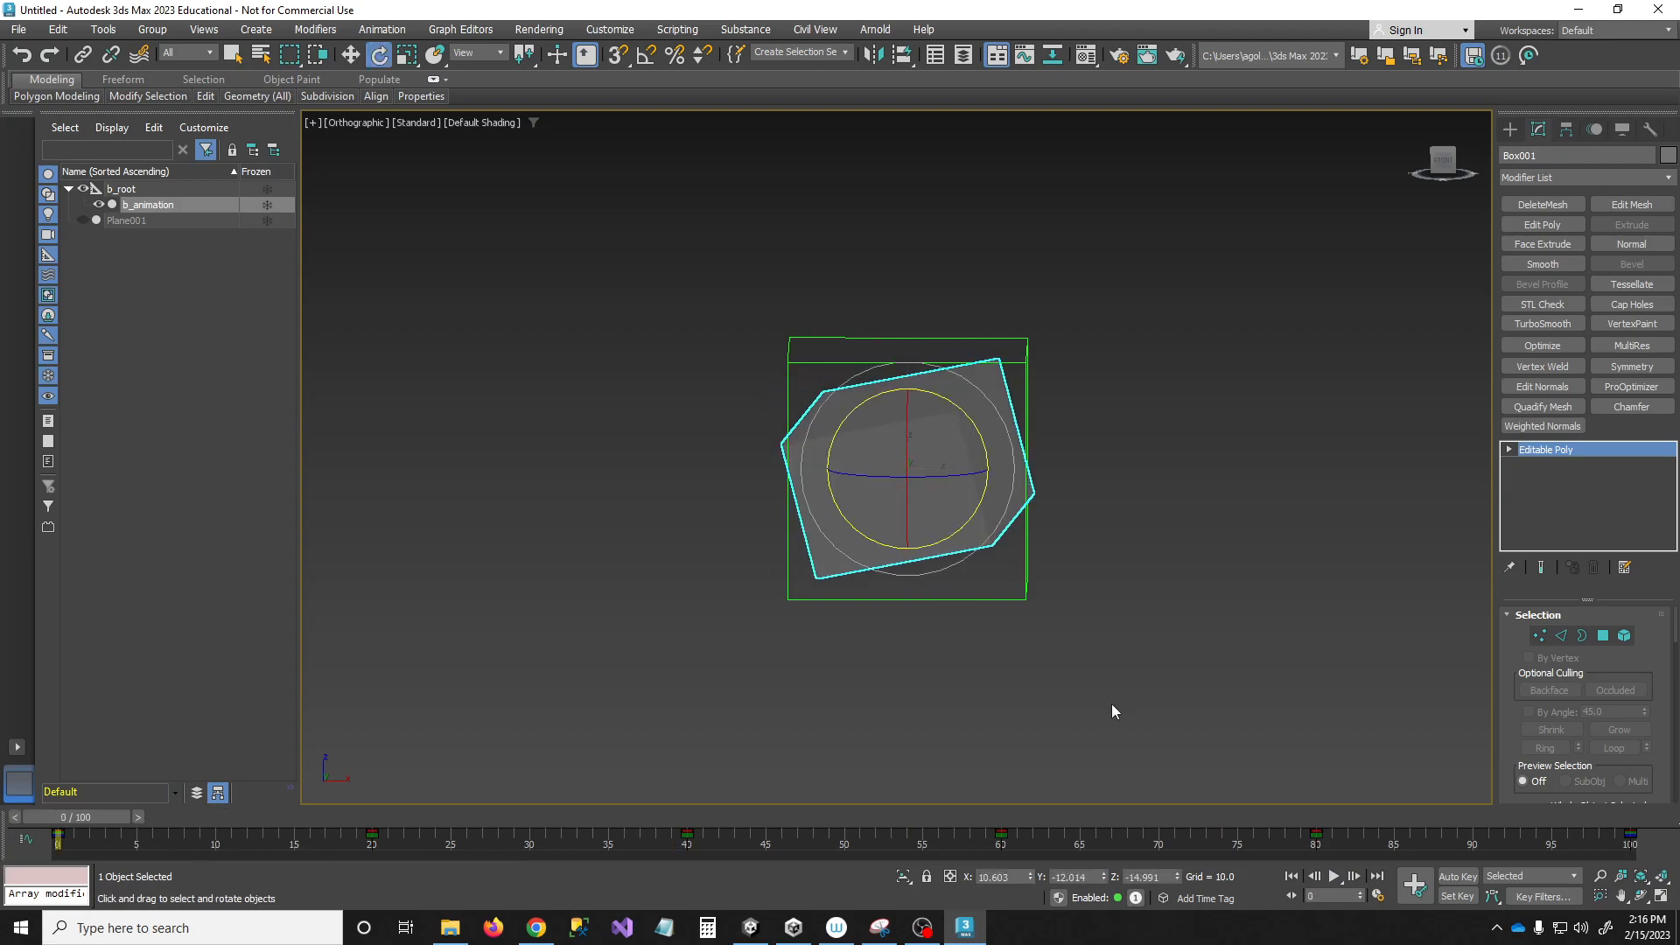
click(1458, 876)
mouse_move(980, 462)
mouse_down()
mouse_move(942, 447)
mouse_move(957, 432)
mouse_move(988, 451)
mouse_up()
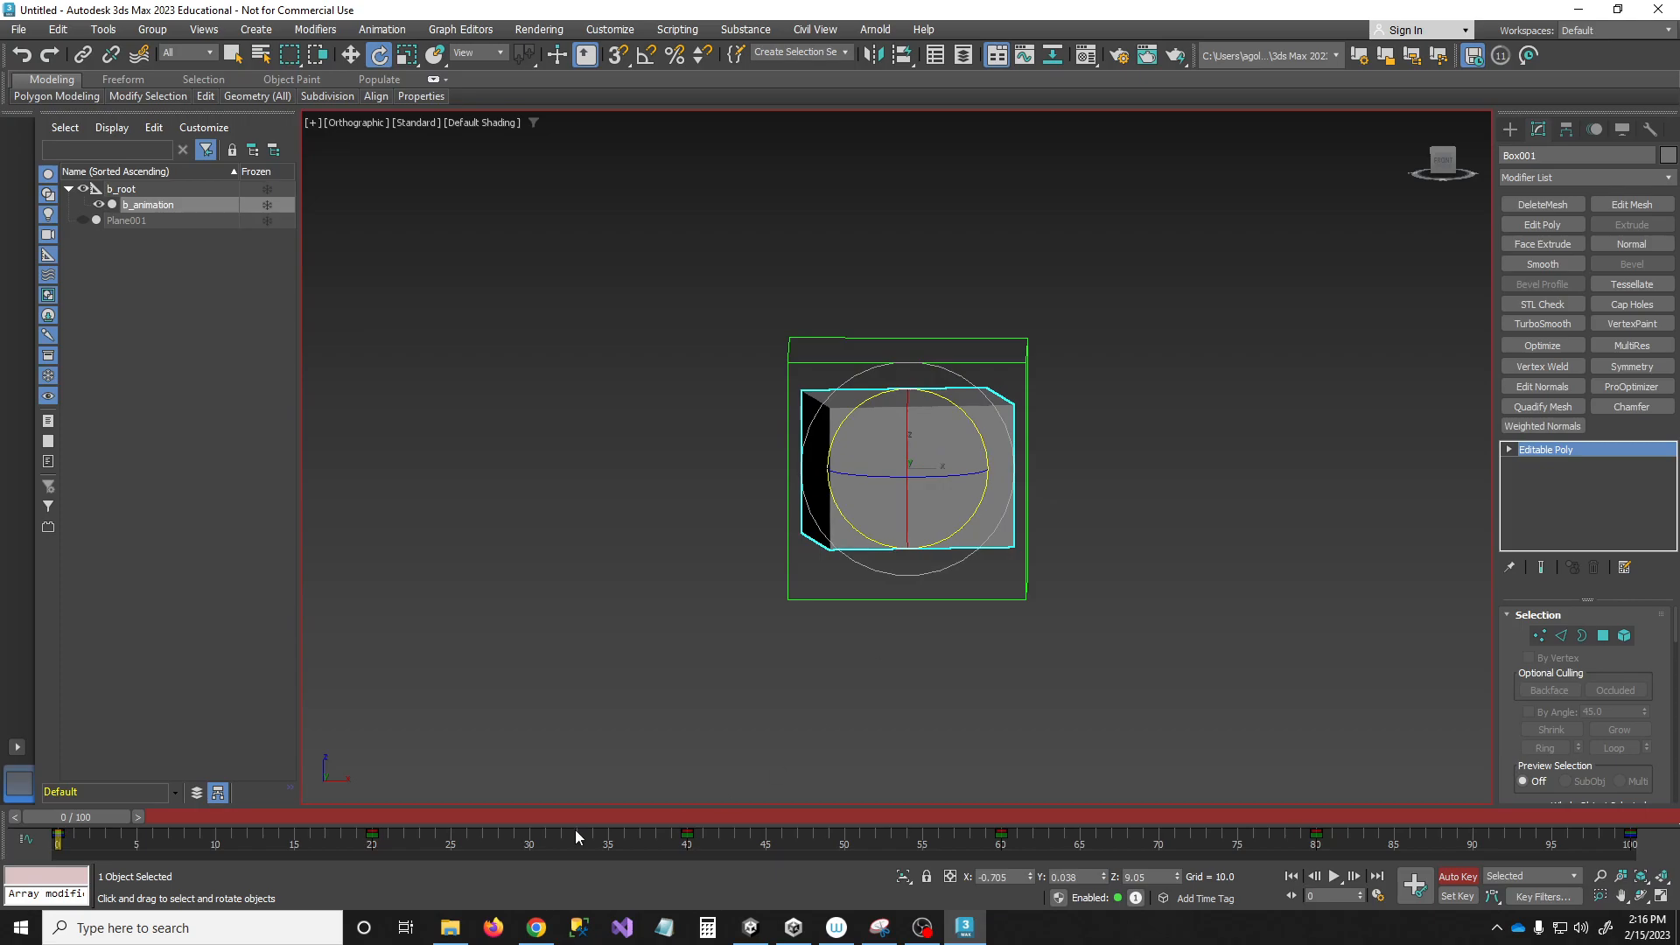
drag(87, 816, 1, 896)
key(e)
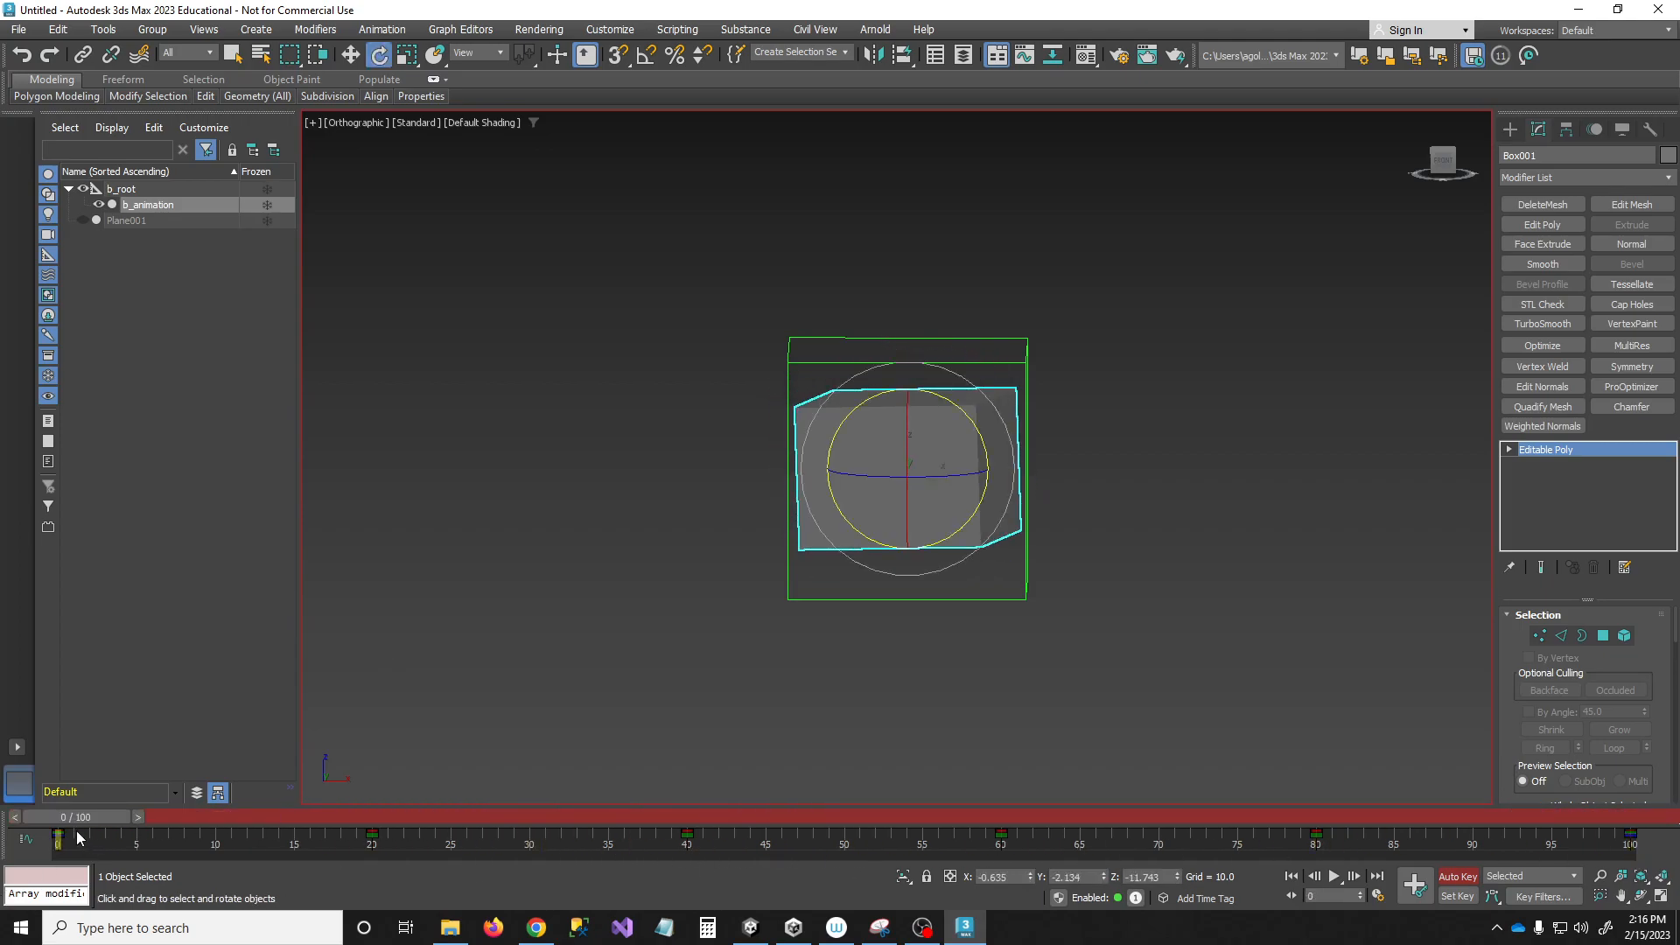
- Copy the revised frame 0 key to frame 100 and play the animation
click(57, 837)
shift+drag(58, 837, 1625, 906)
key(slash)
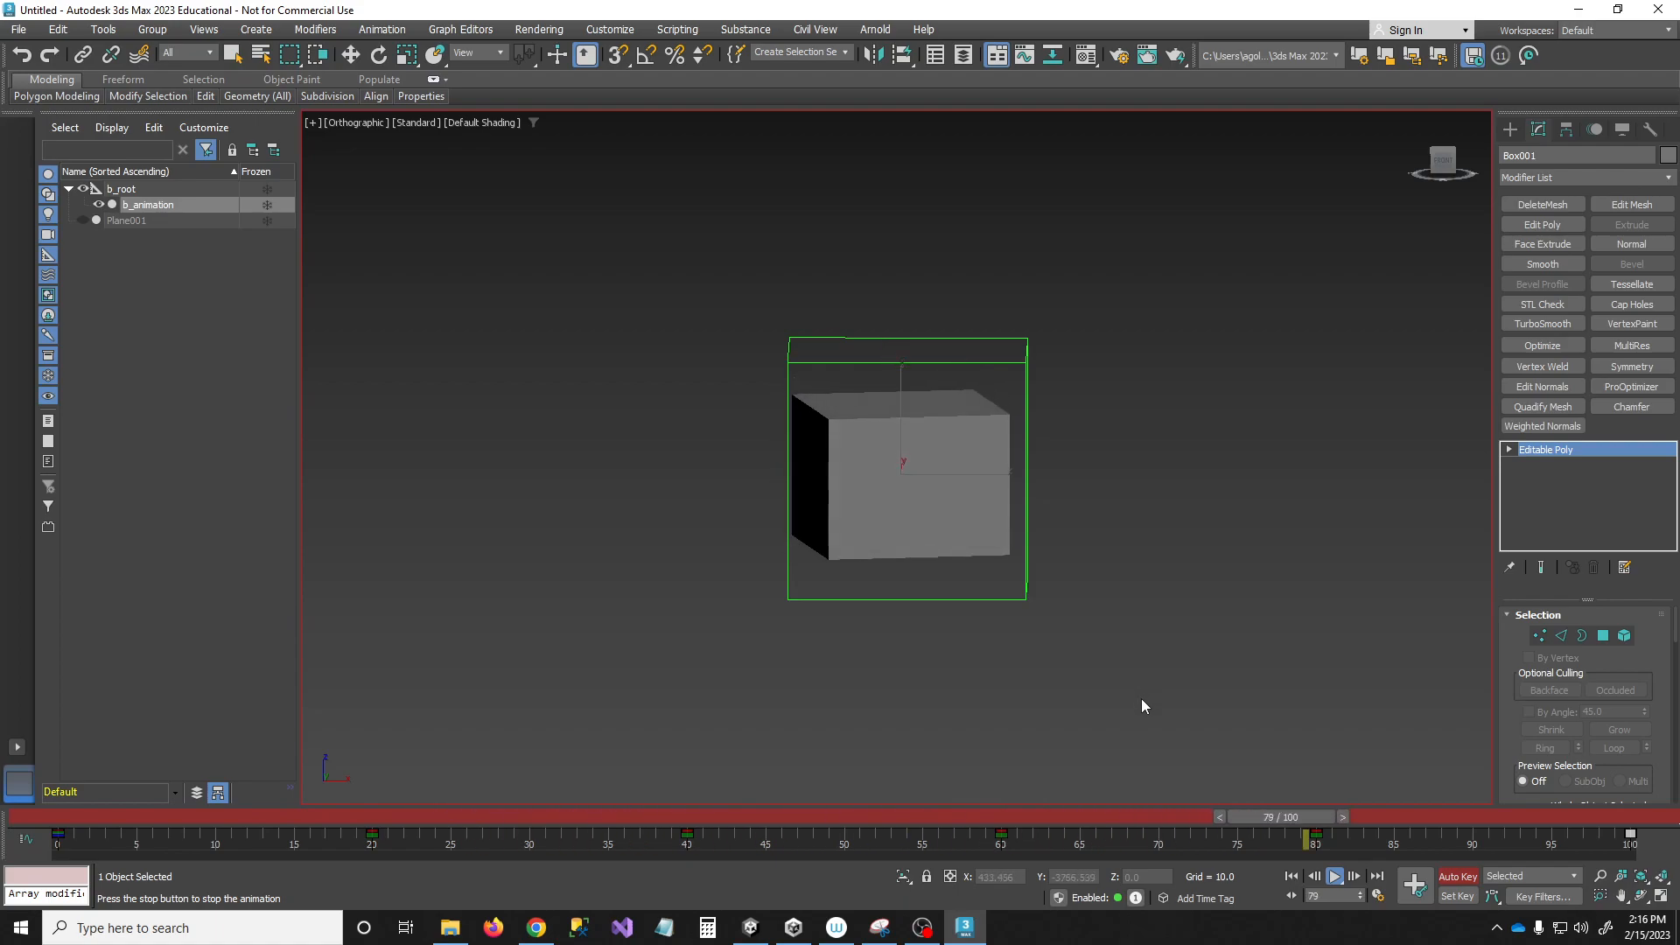
- Stop playback, go to frame 80, and rotate b_animation to about X -3.8, Y 0.2, Z -2.9 degrees
right_click(1256, 830)
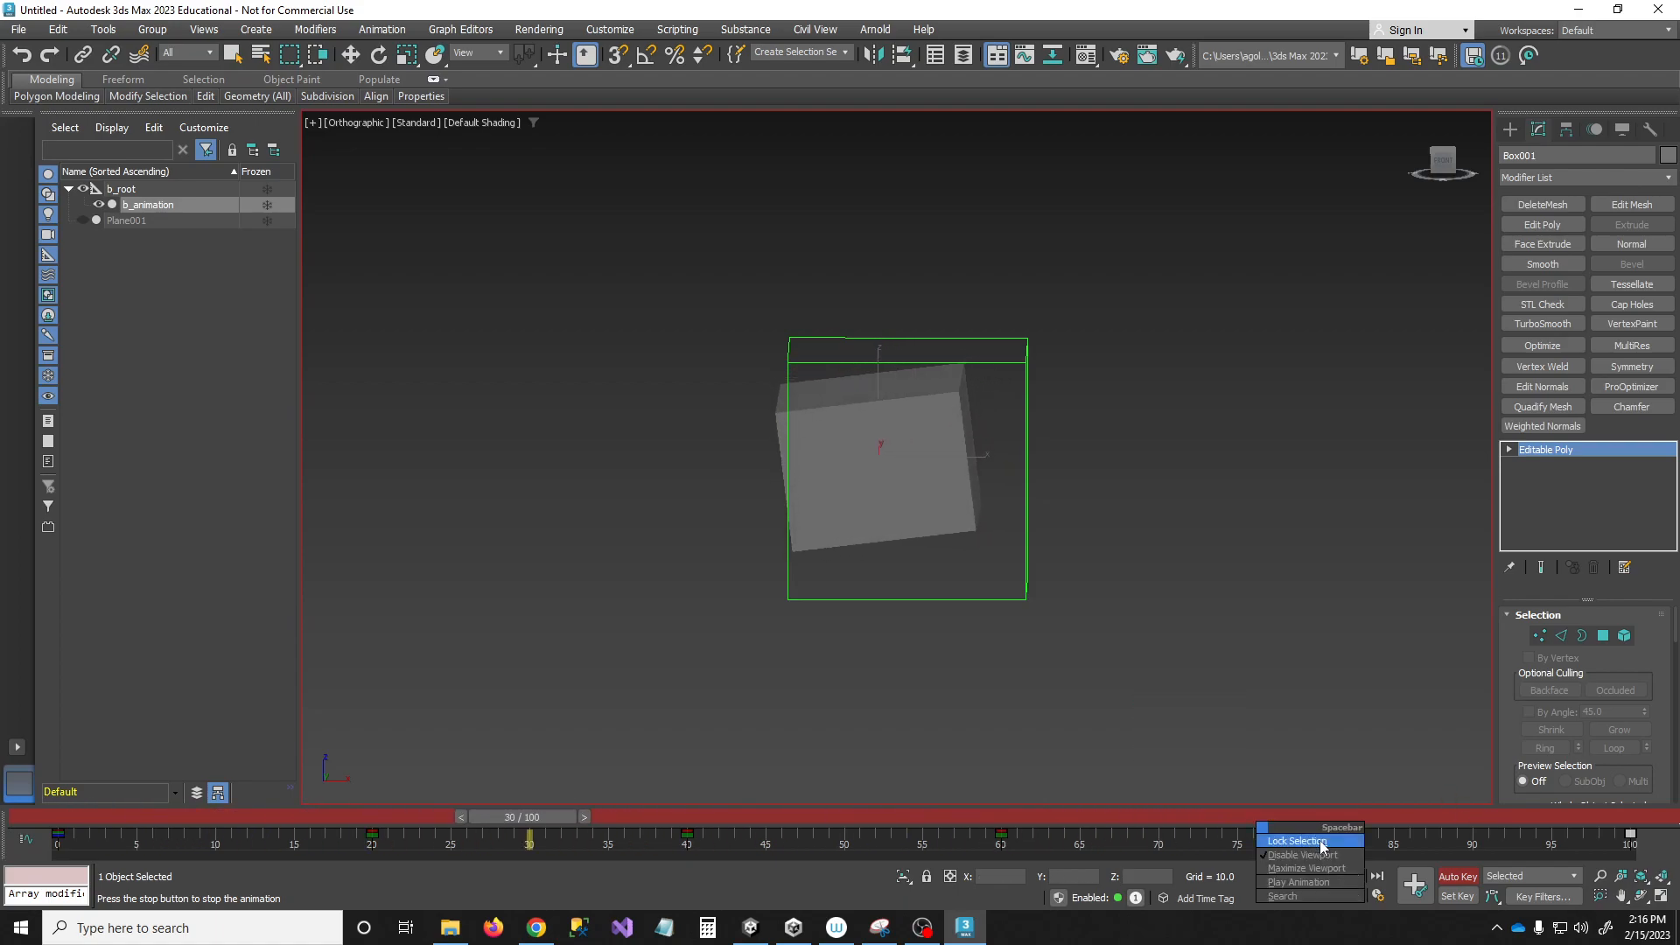
click(1407, 846)
key(Escape)
drag(1213, 815, 1301, 816)
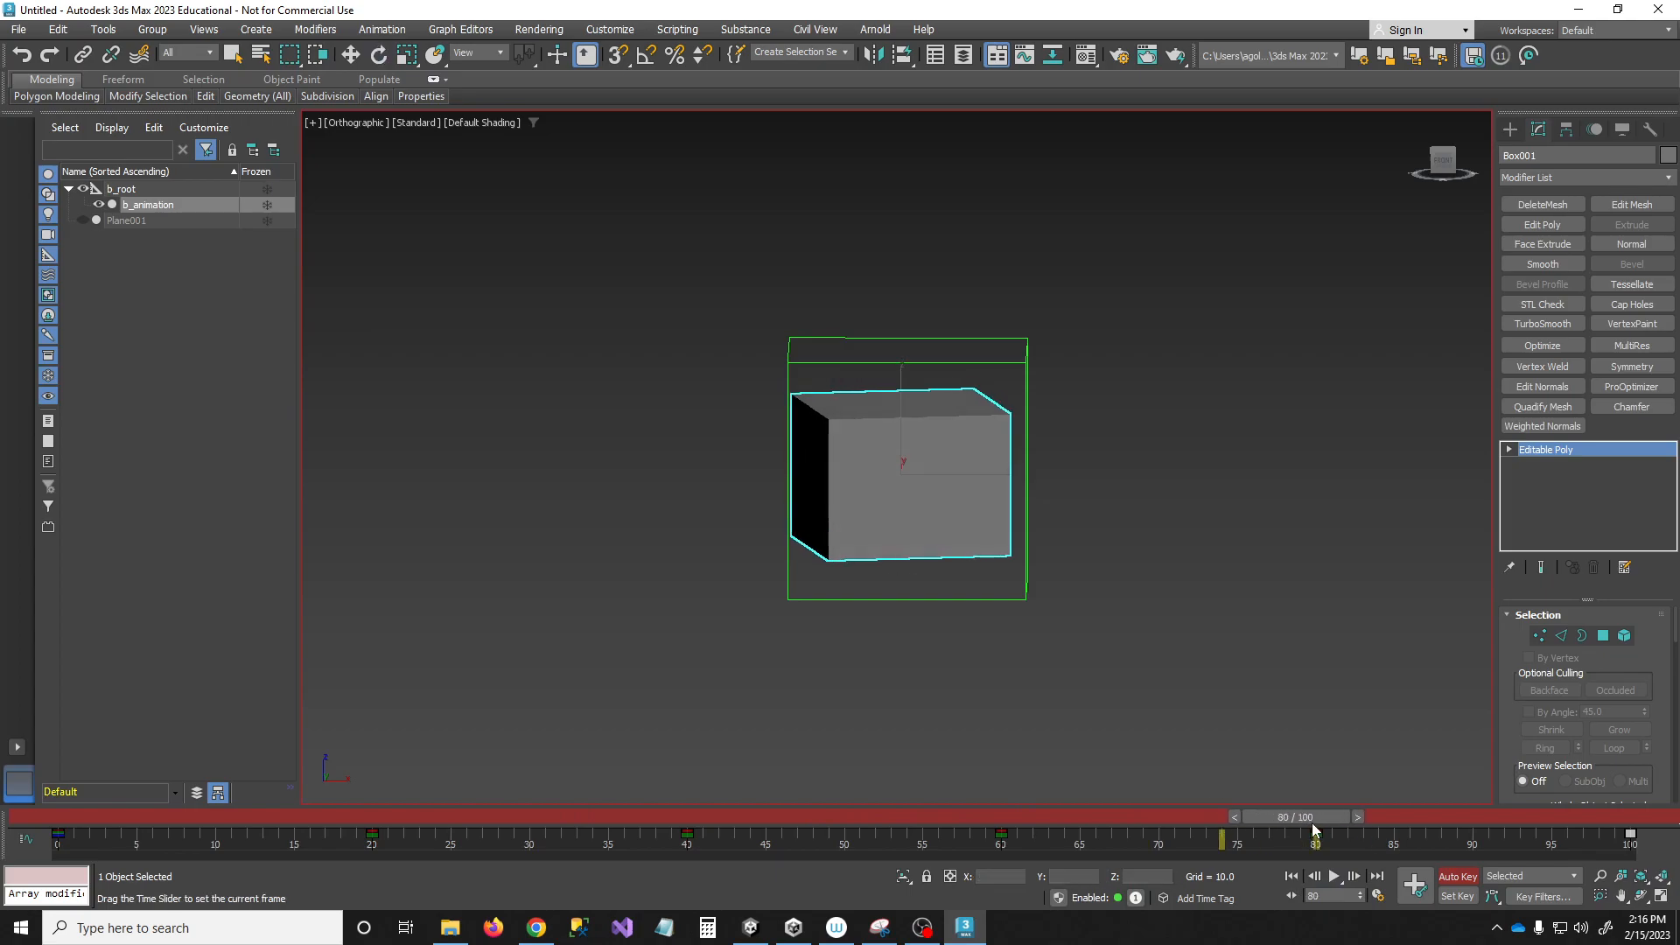
drag(967, 489, 901, 477)
drag(1295, 816, 1315, 868)
key(e)
drag(946, 478, 919, 478)
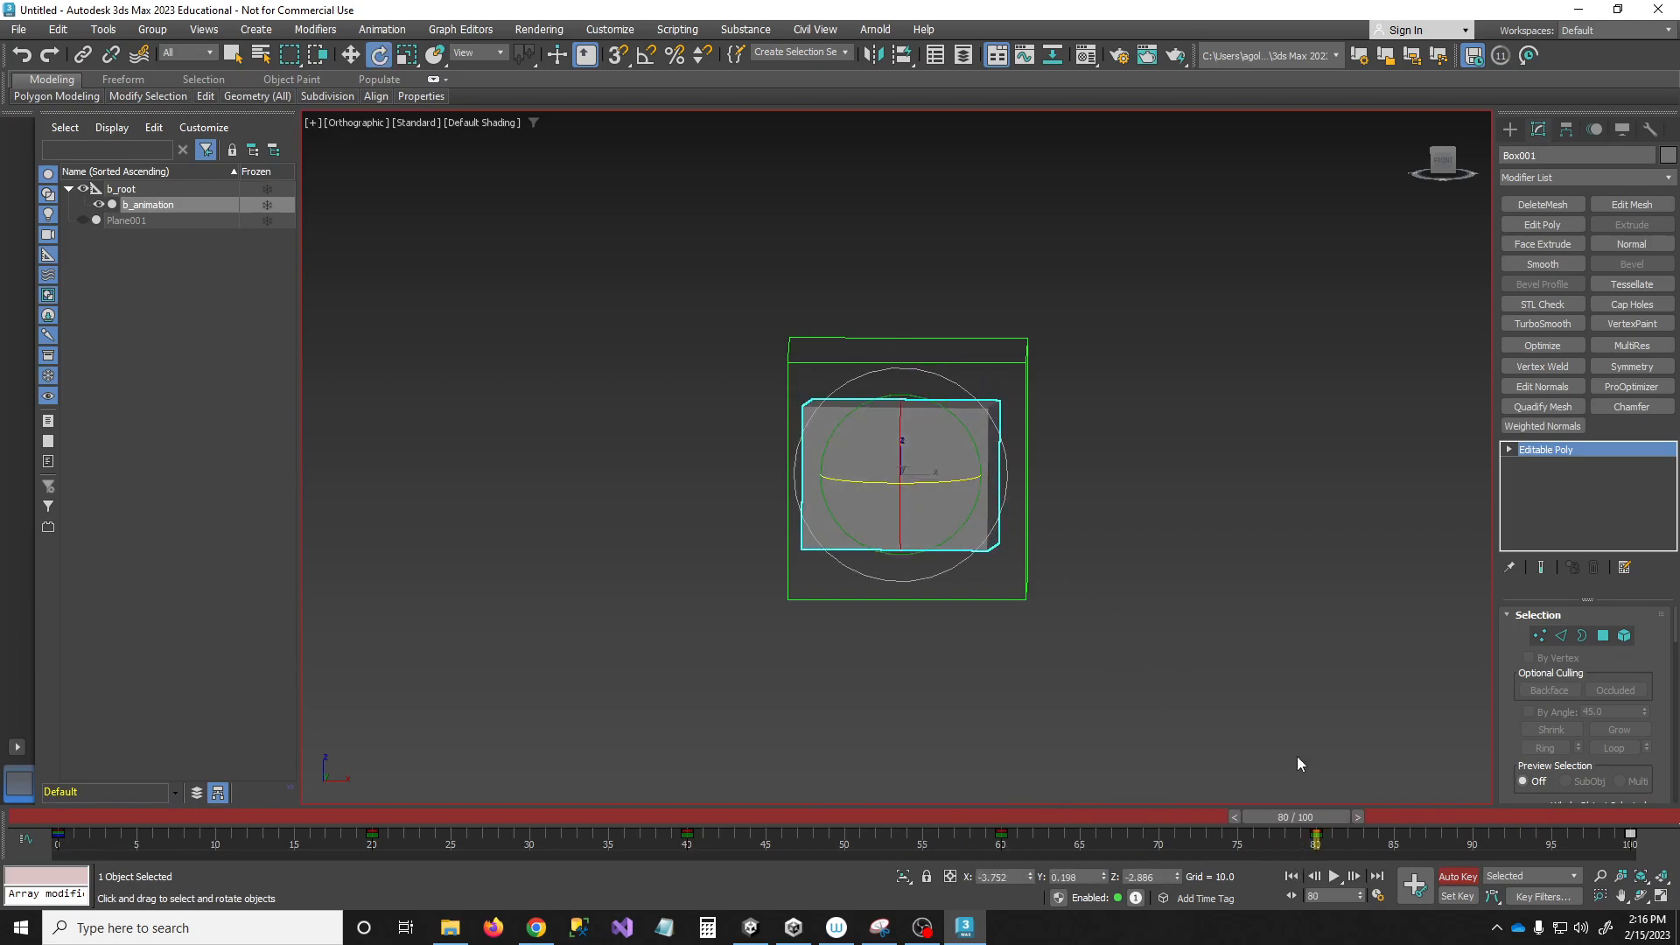
- Play the animation to review the revised loop, then stop and return to frame 0
drag(1295, 817, 174, 793)
key(/)
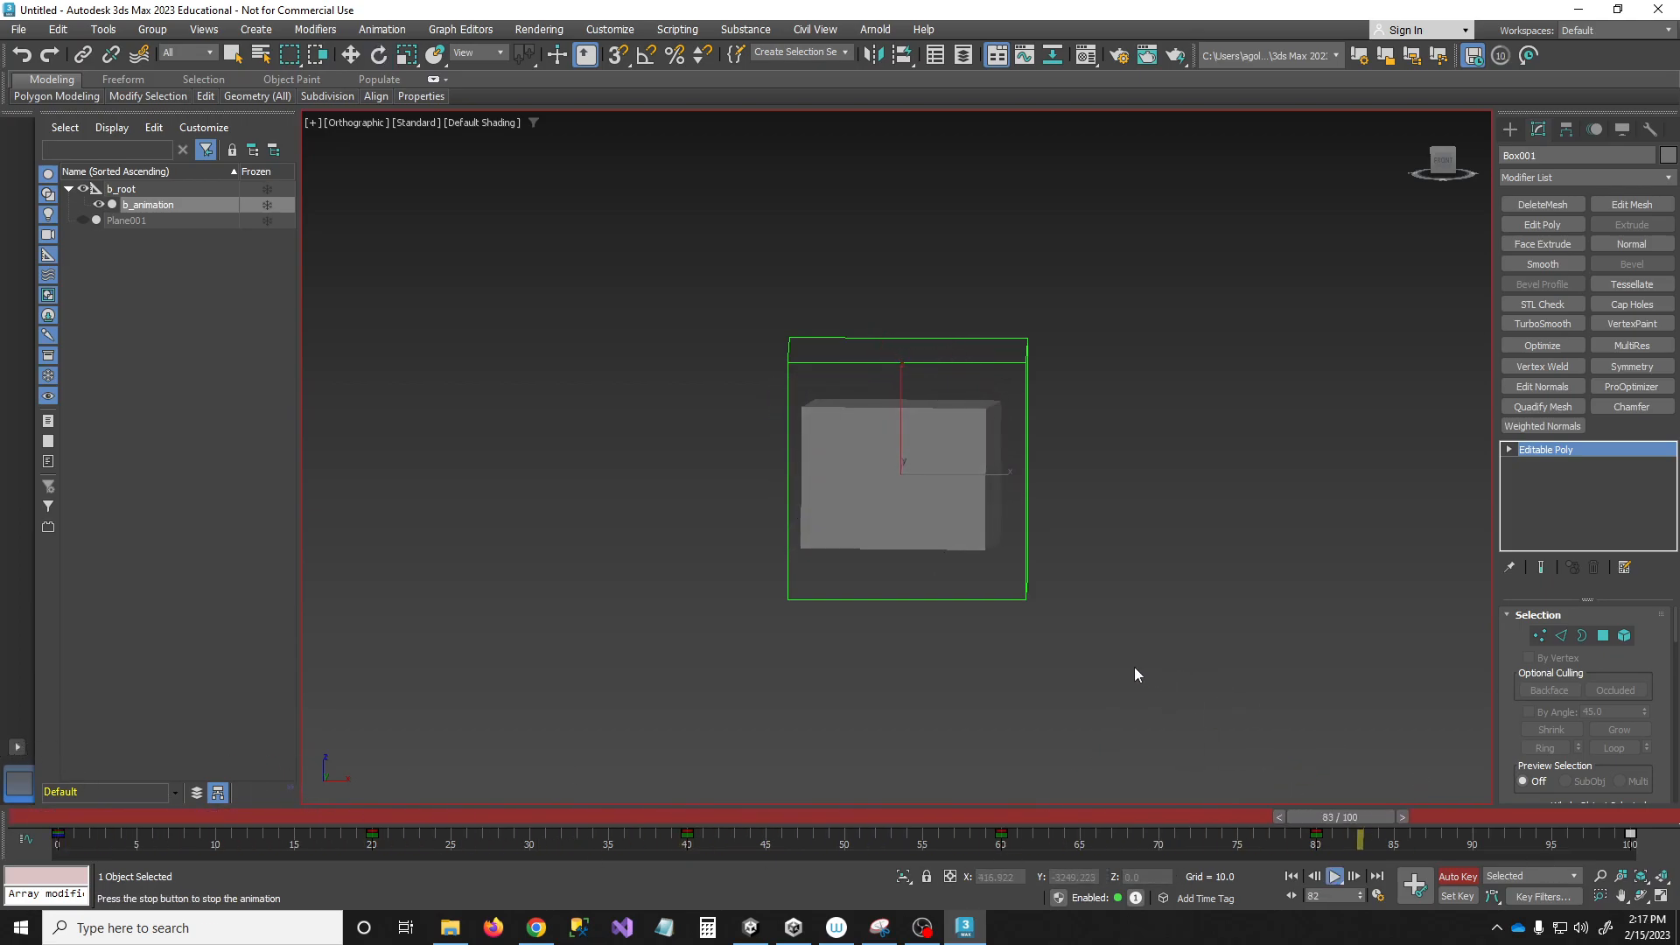
key(/)
key(e)
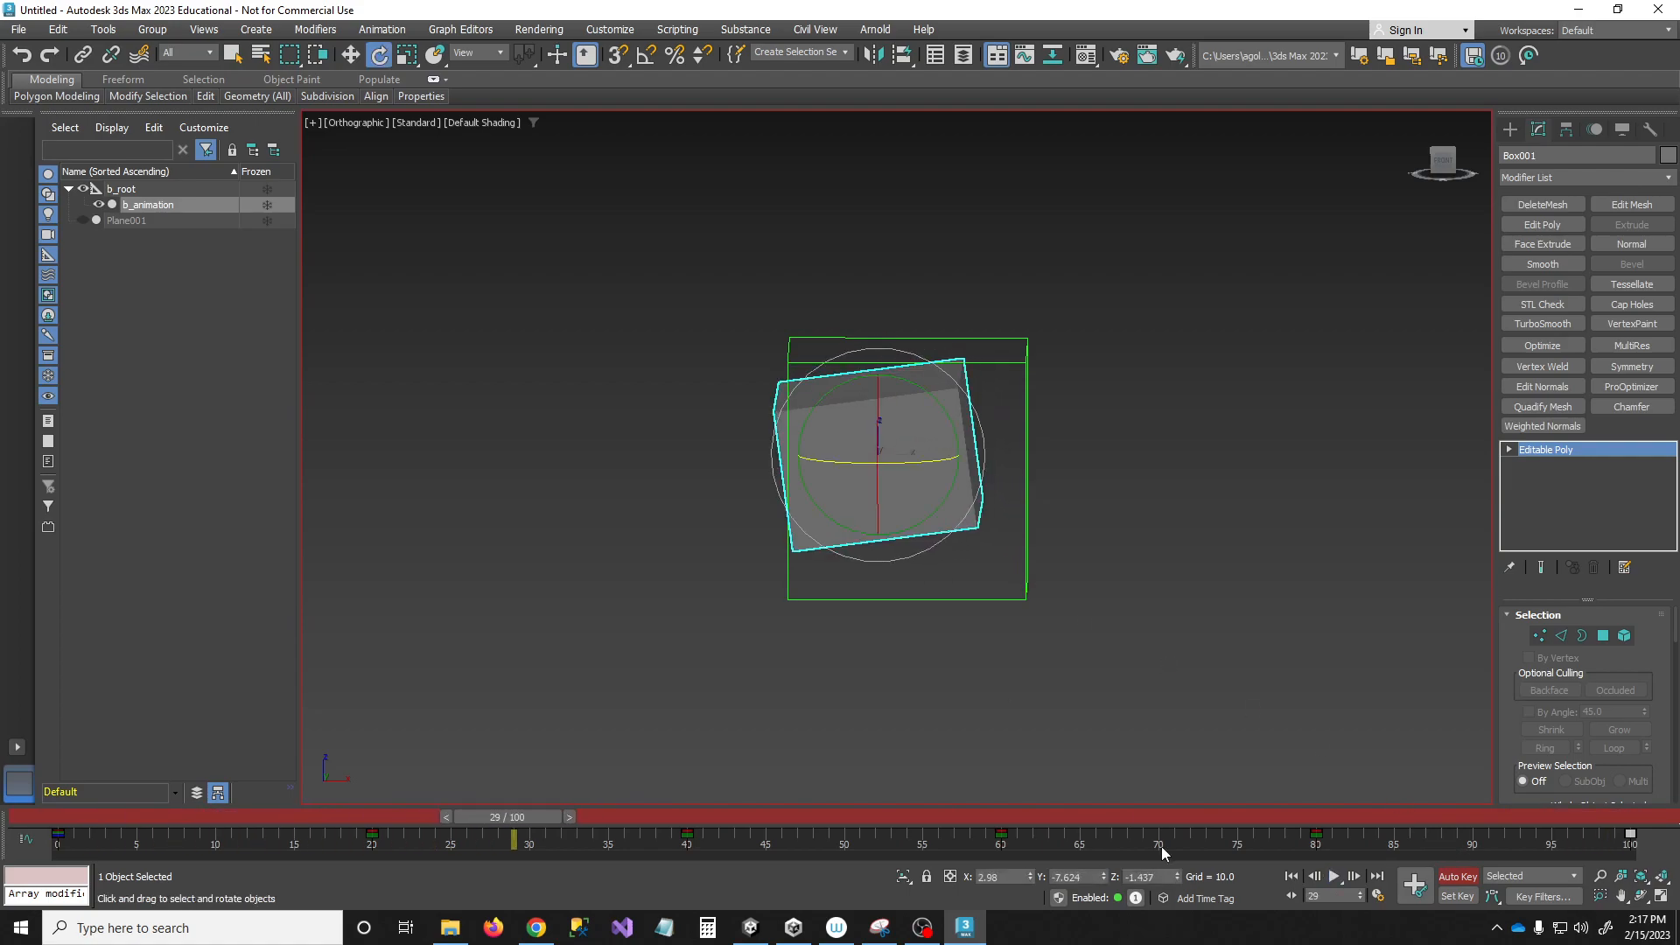
drag(493, 817, 61, 817)
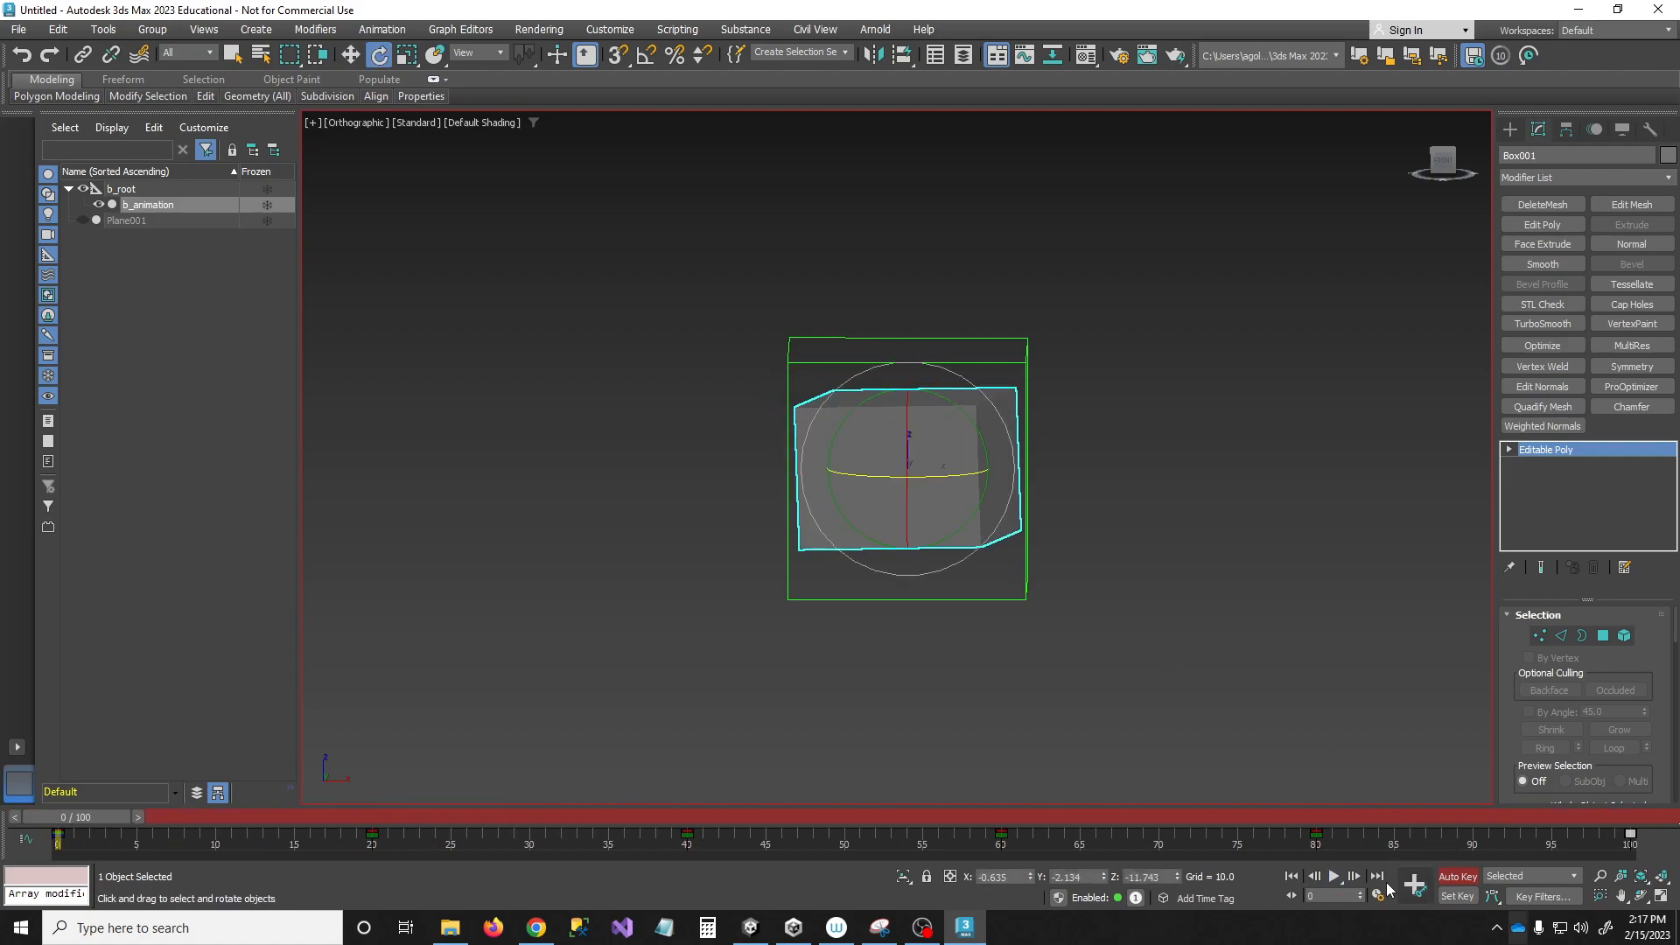
- Select b_root with its child b_animation and start exporting the selection to the Assets folder of My project (1)
double_click(136, 191)
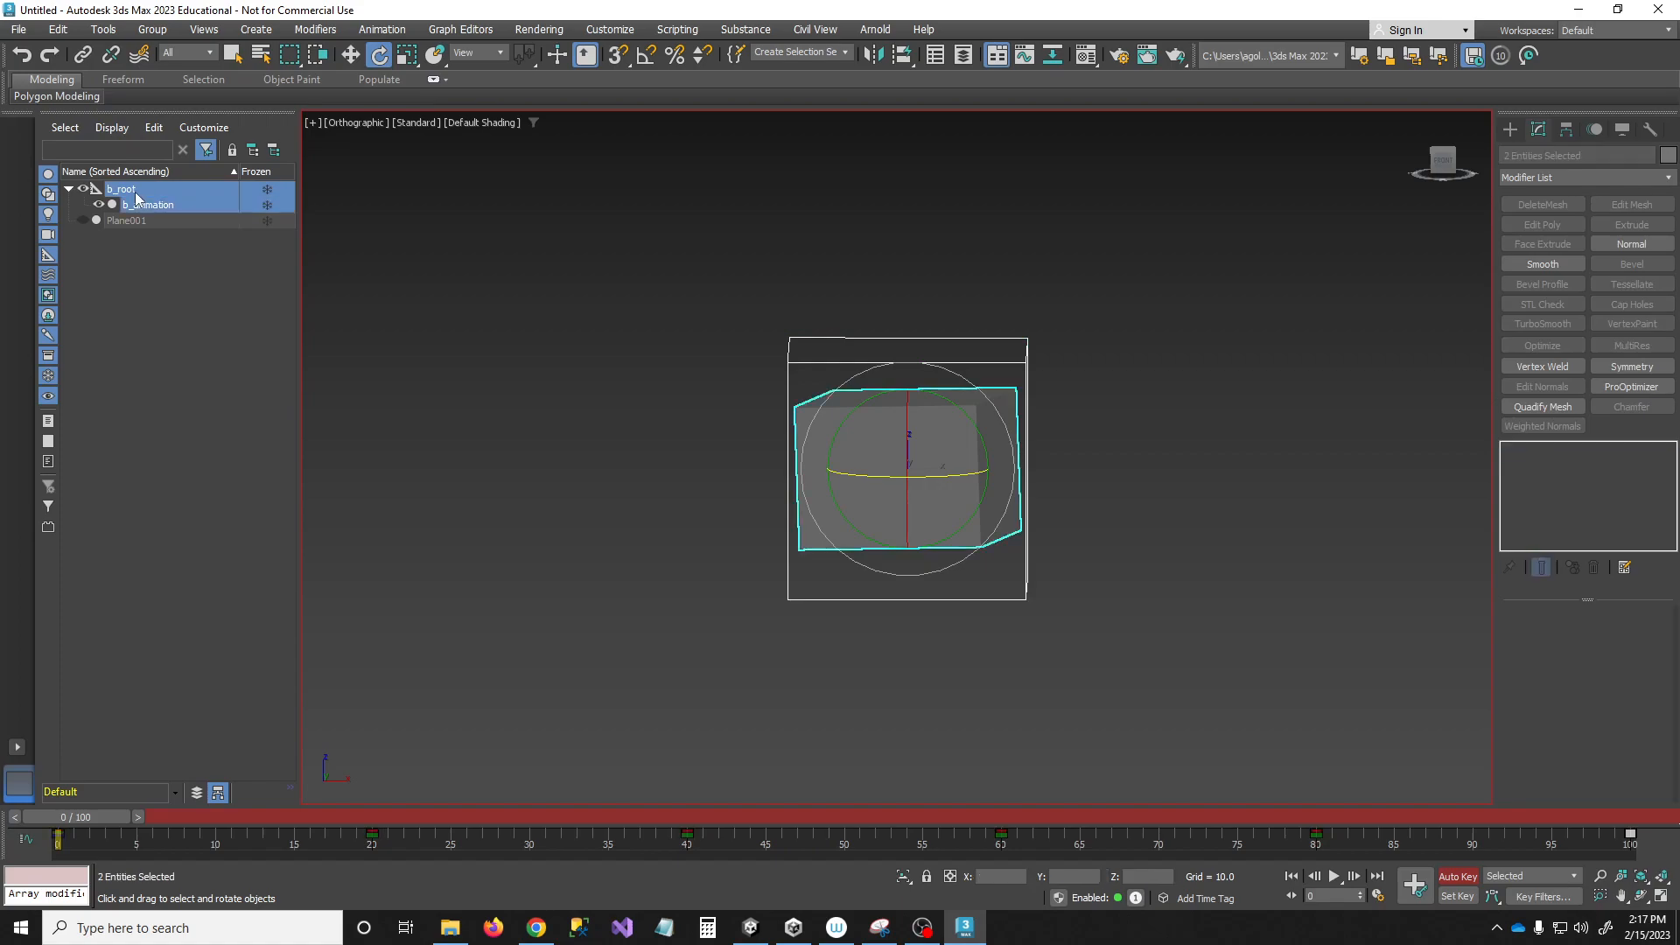
click(17, 29)
mouse_move(74, 308)
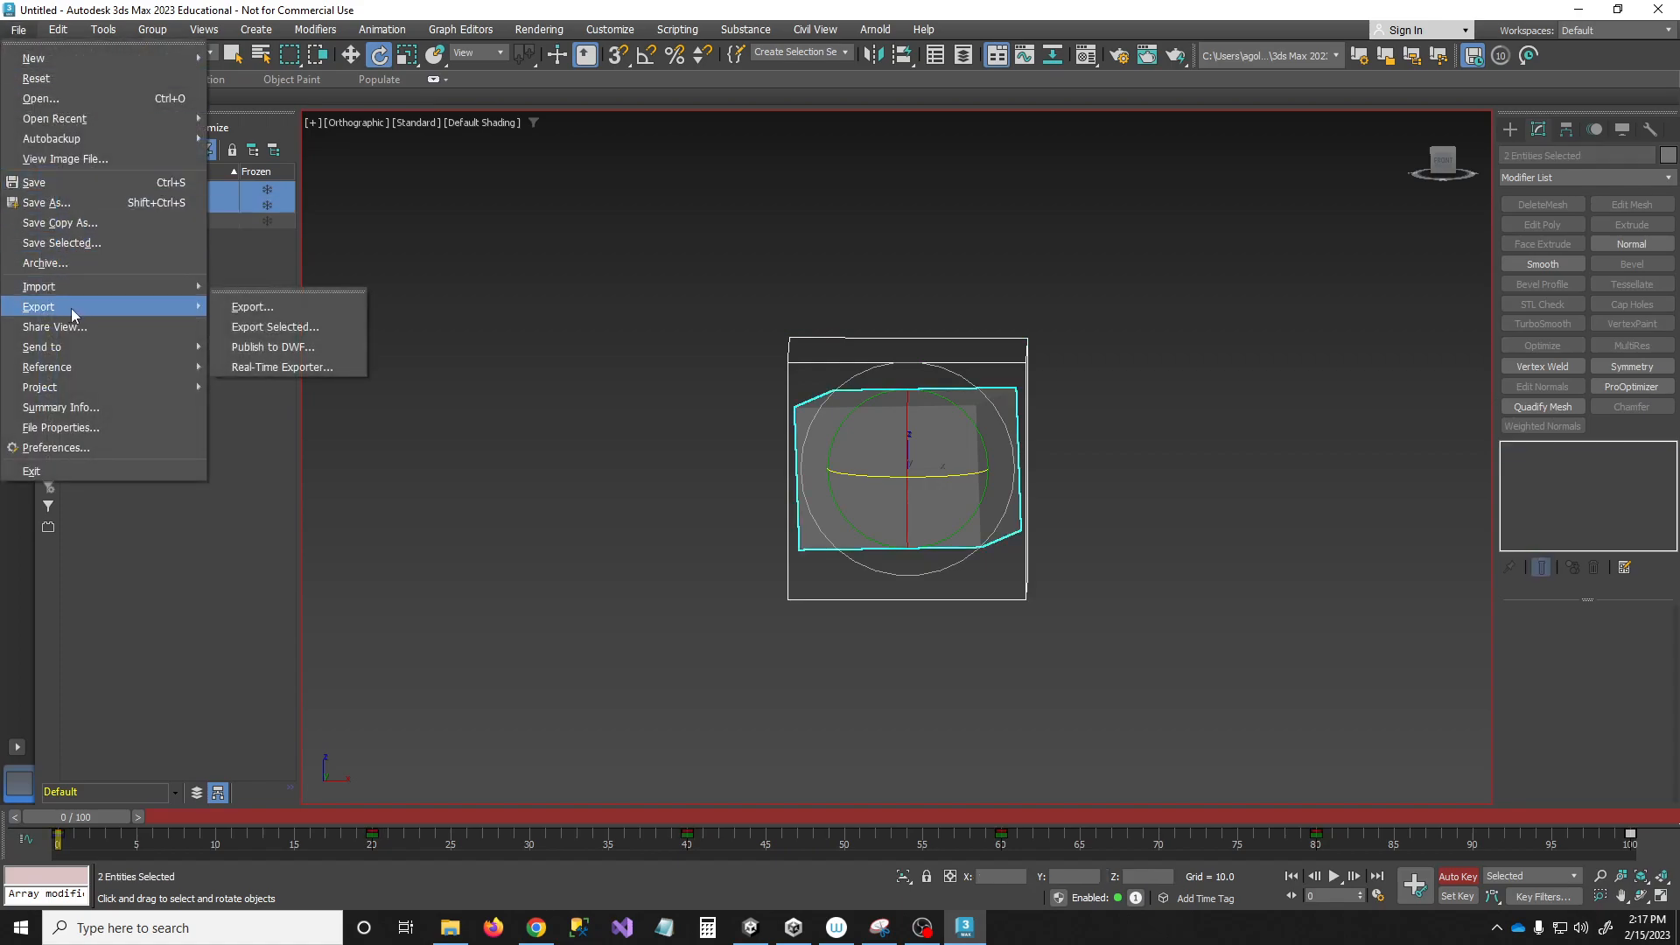
click(289, 329)
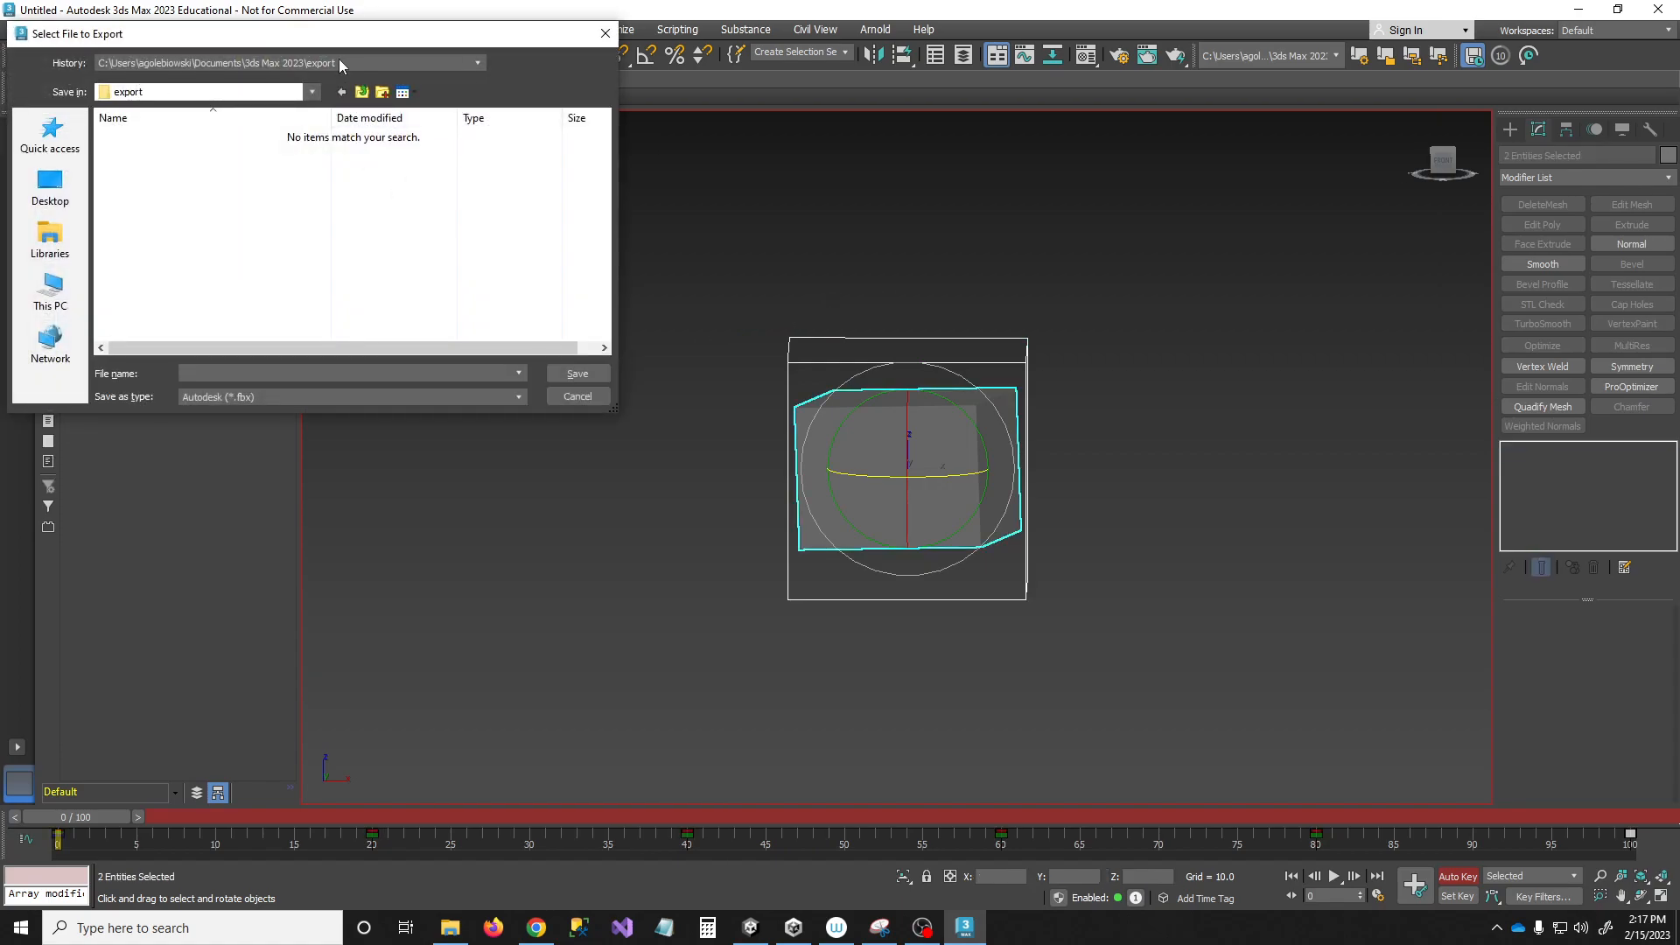
click(342, 63)
click(50, 135)
click(50, 136)
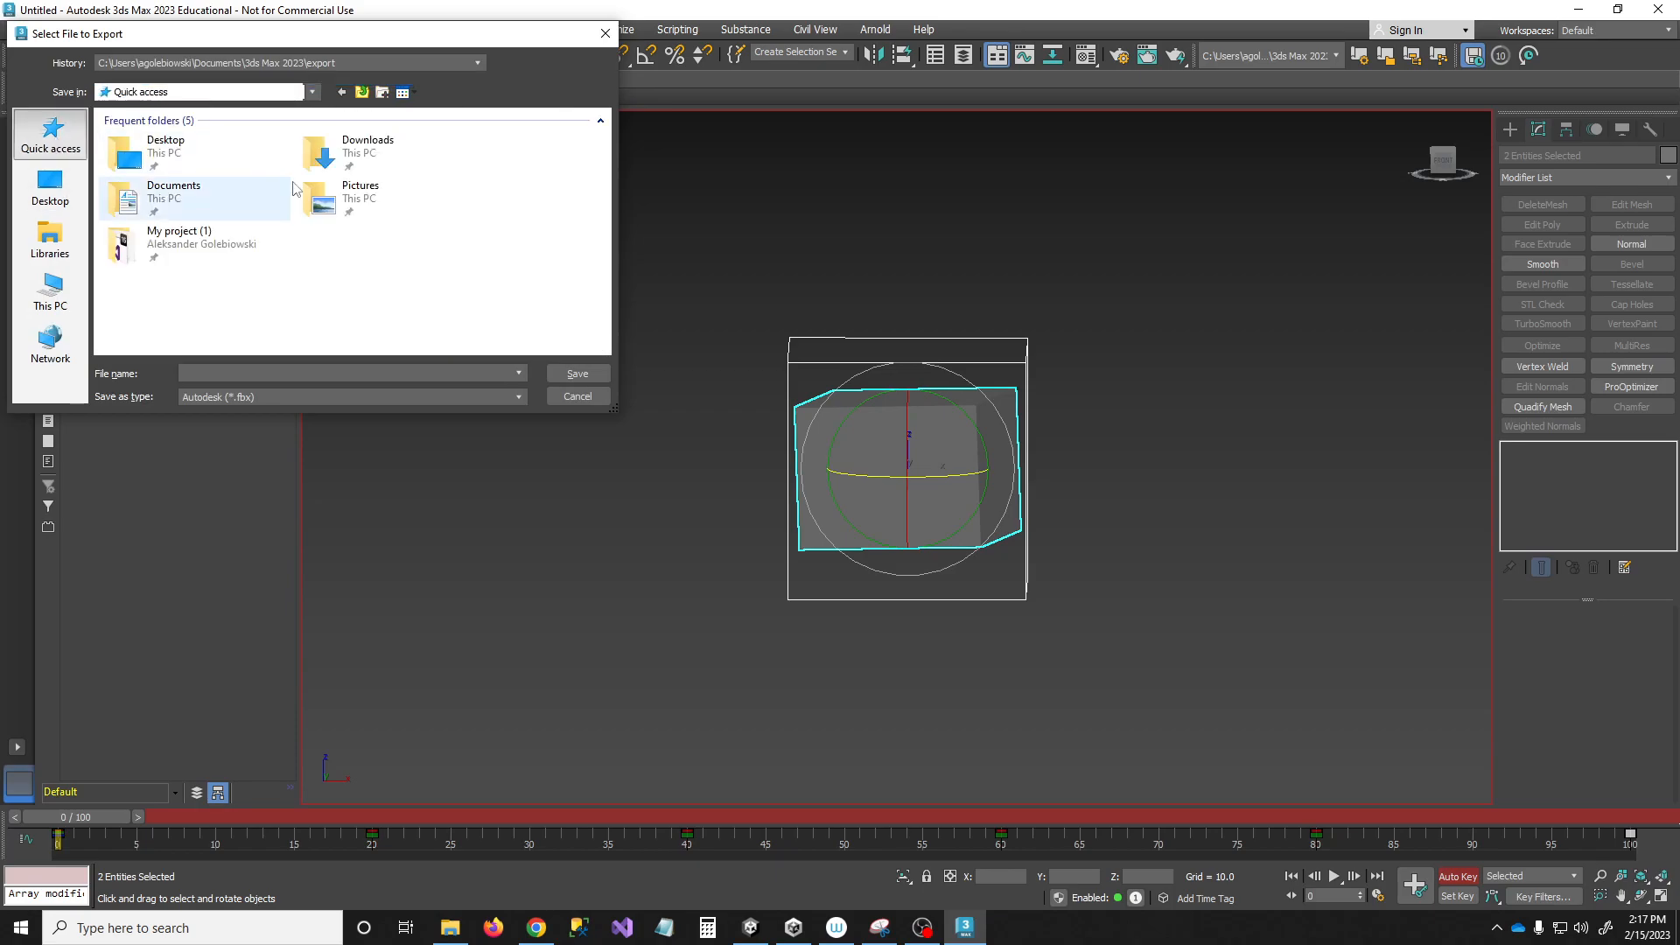
double_click(200, 248)
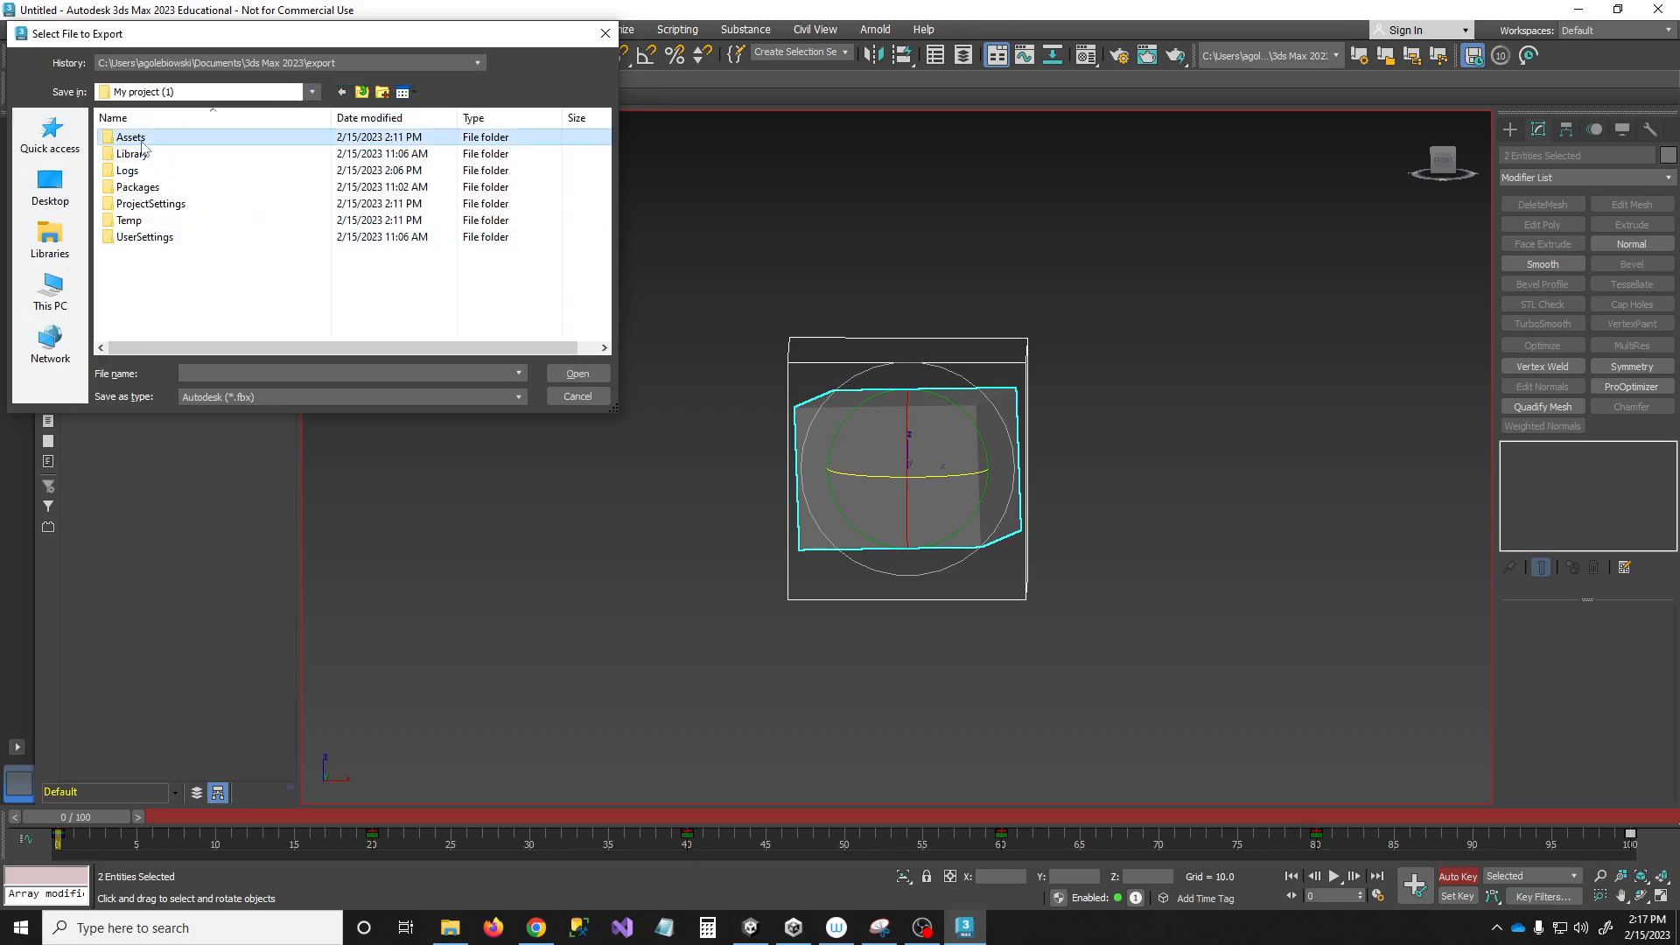
double_click(149, 136)
- Create a folder named Animation inside the project's Assets folder
click(384, 92)
text(Animation)
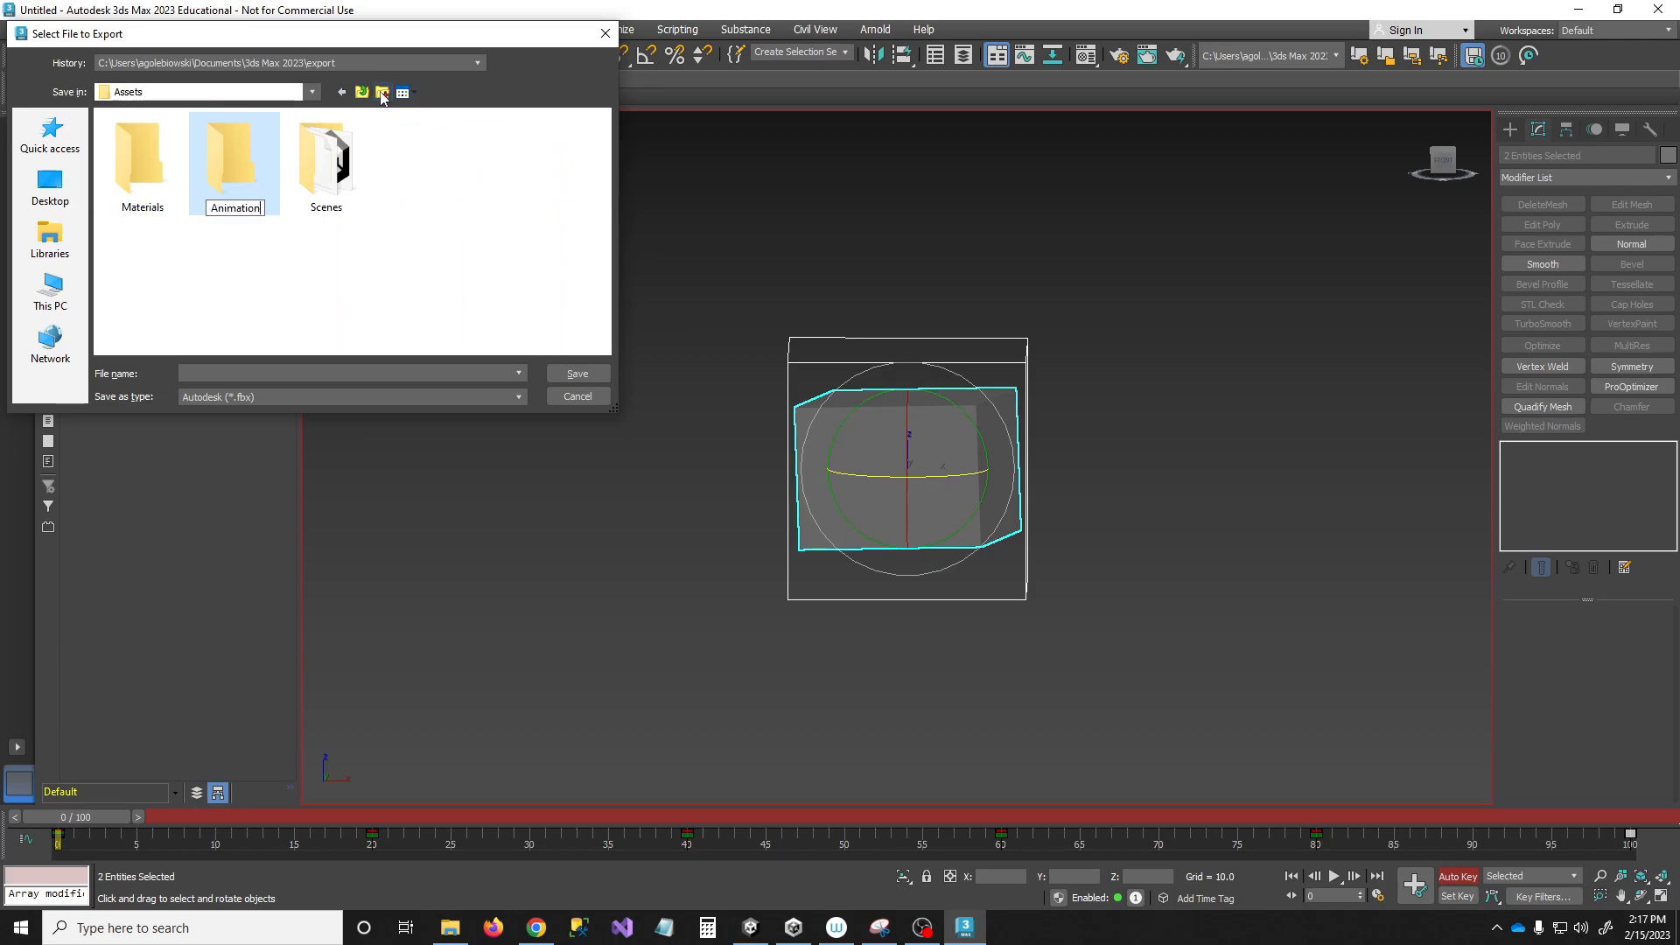
key(Return)
- Export the selection as the FBX file Anim_Bob, reviewing the animation and geometry options
click(237, 372)
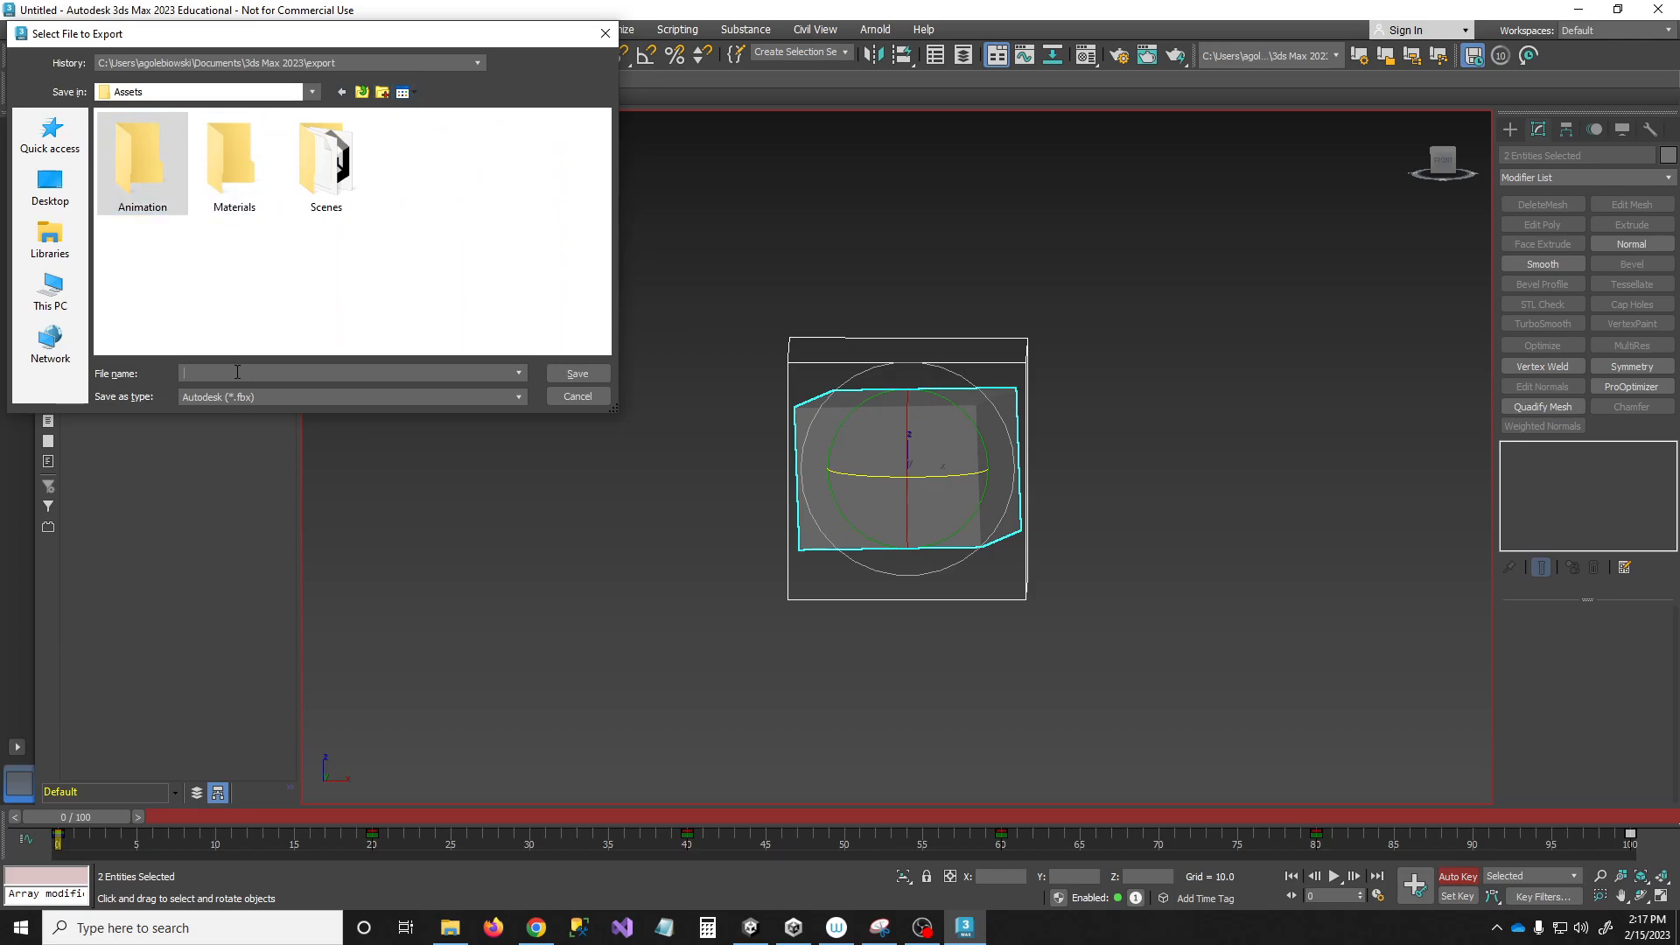
text(Anim_Bob)
key(Return)
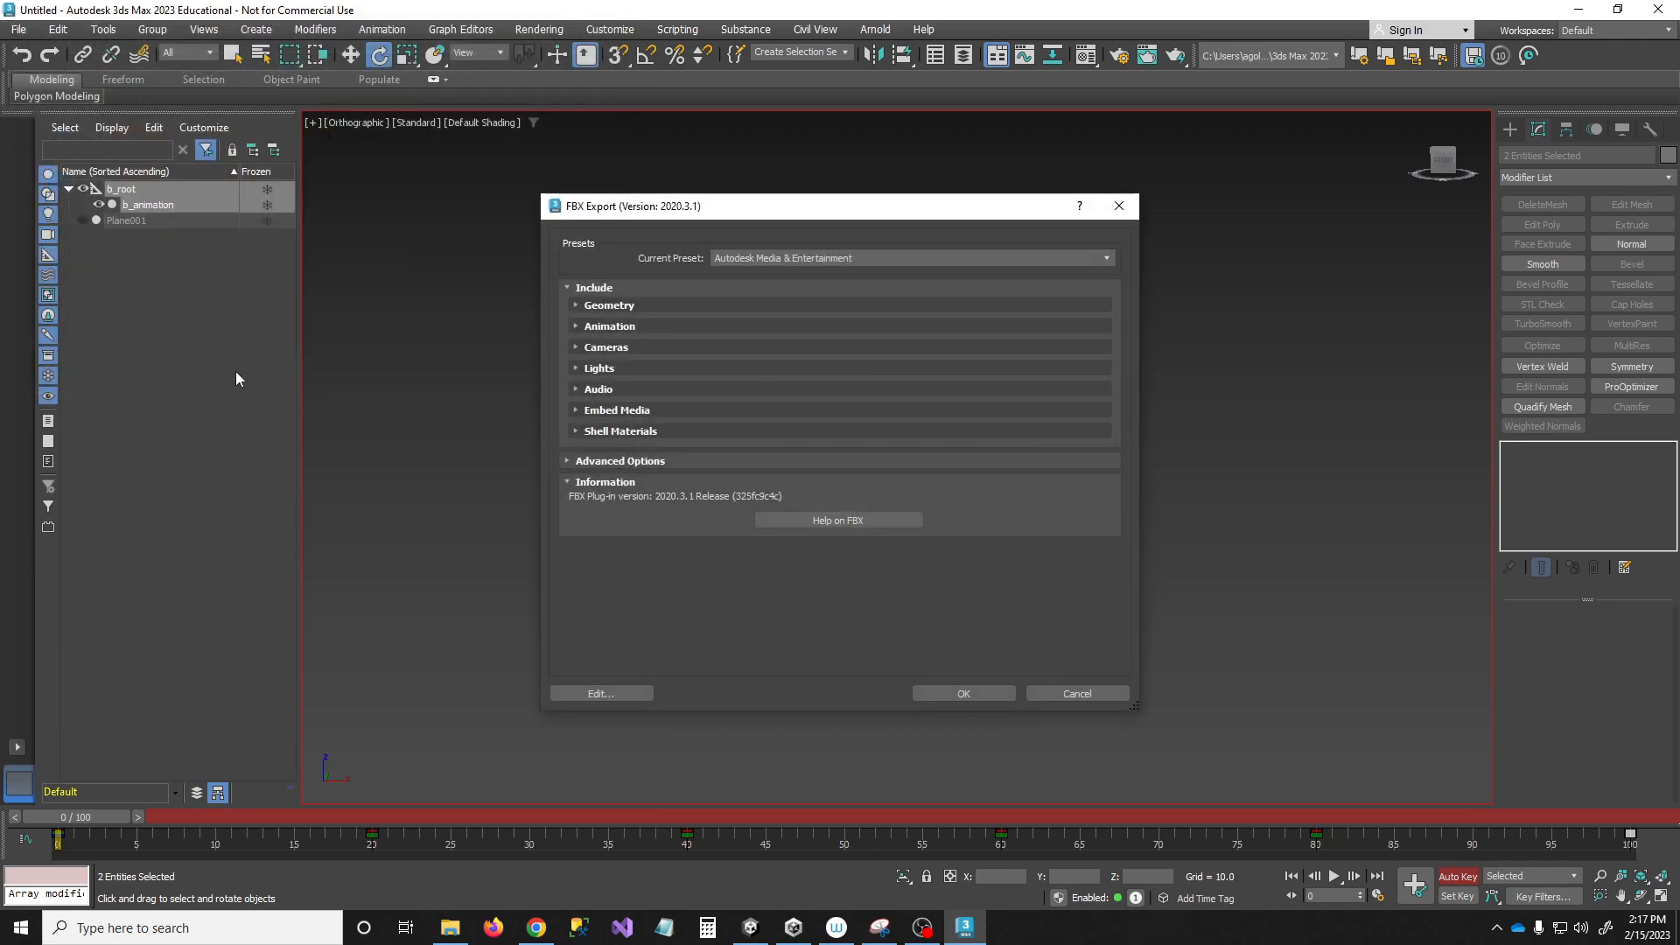
click(605, 327)
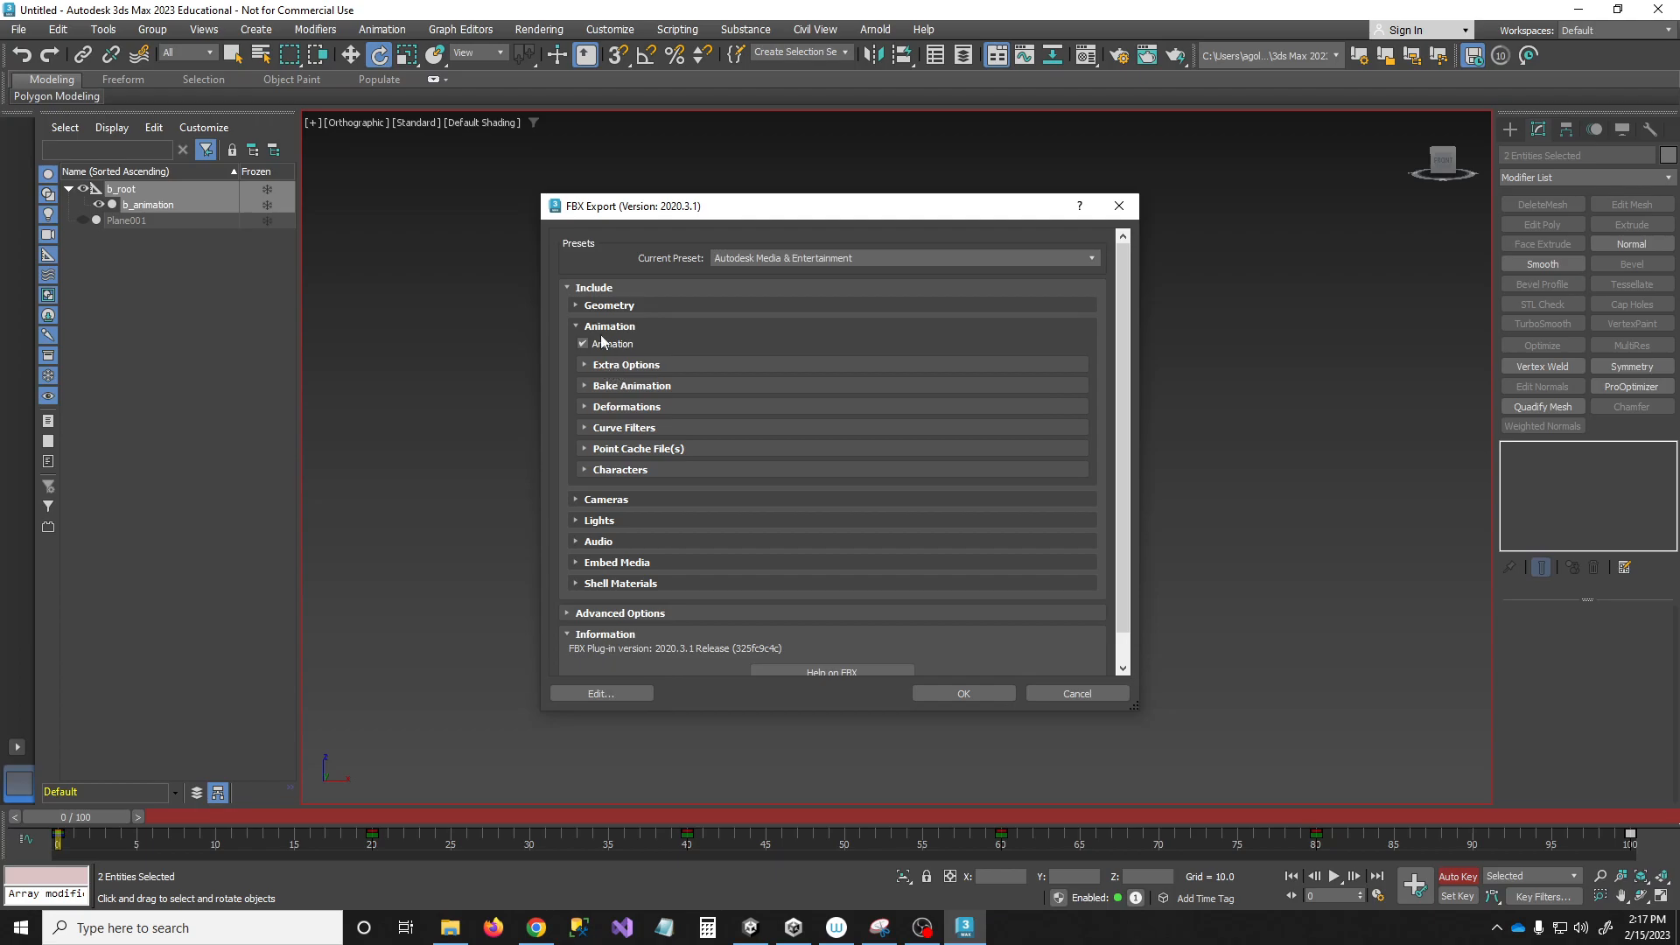
click(586, 305)
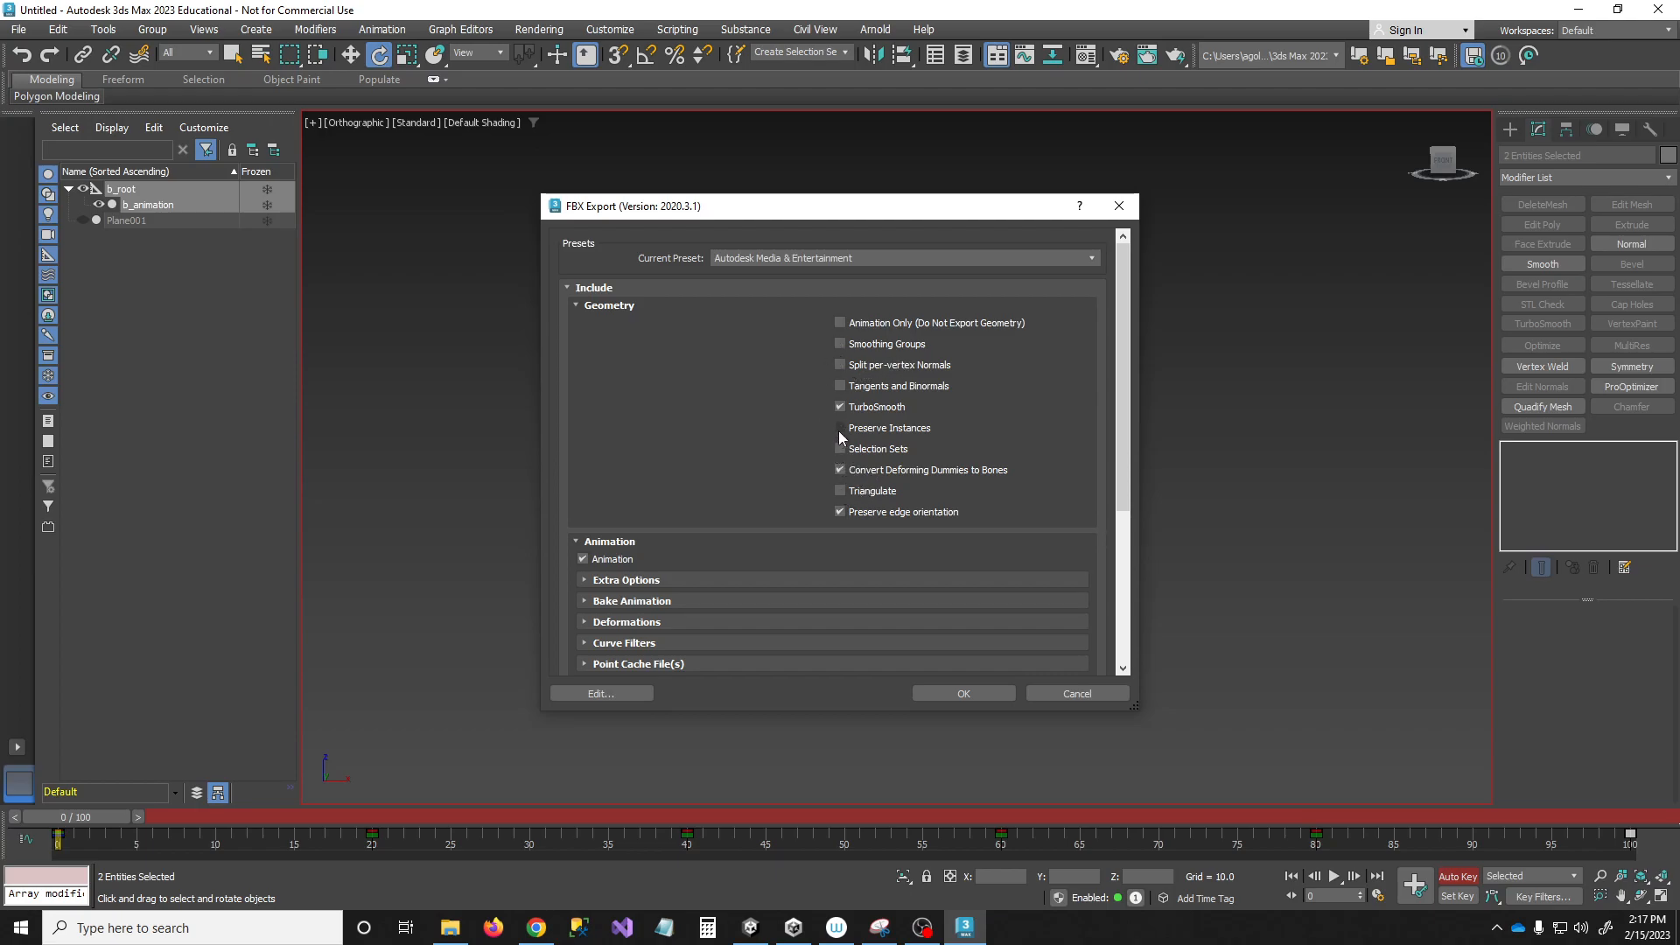
click(993, 696)
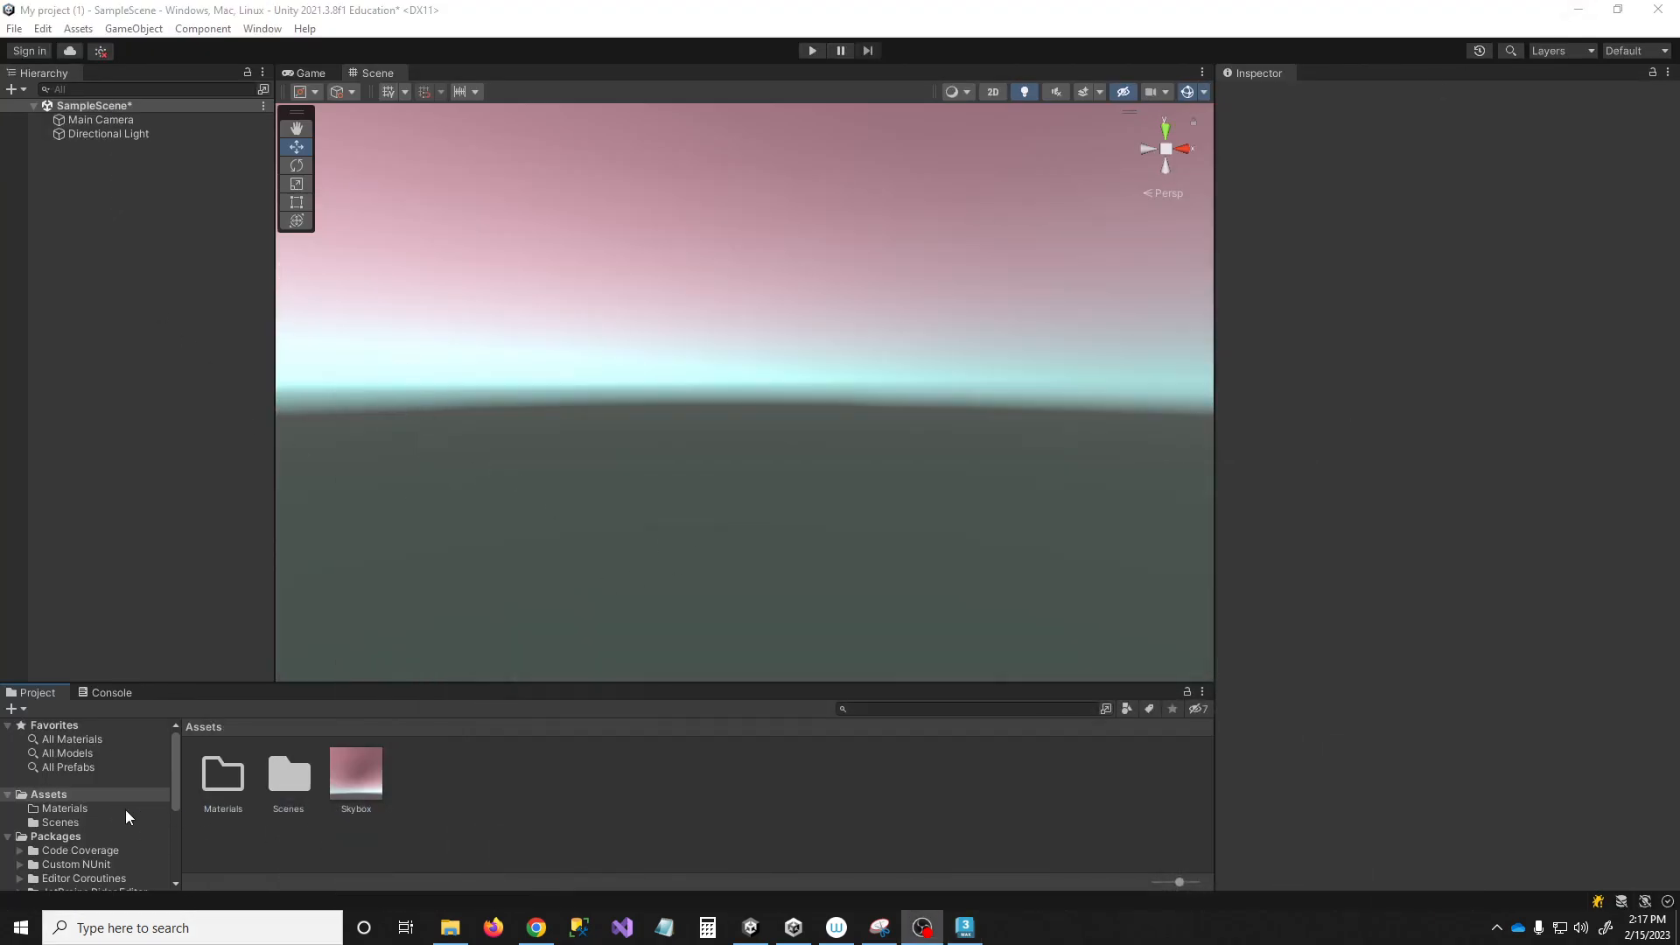
- Switch to Unity, show the contents of the Animation assets folder, and enlarge the project browser
click(65, 808)
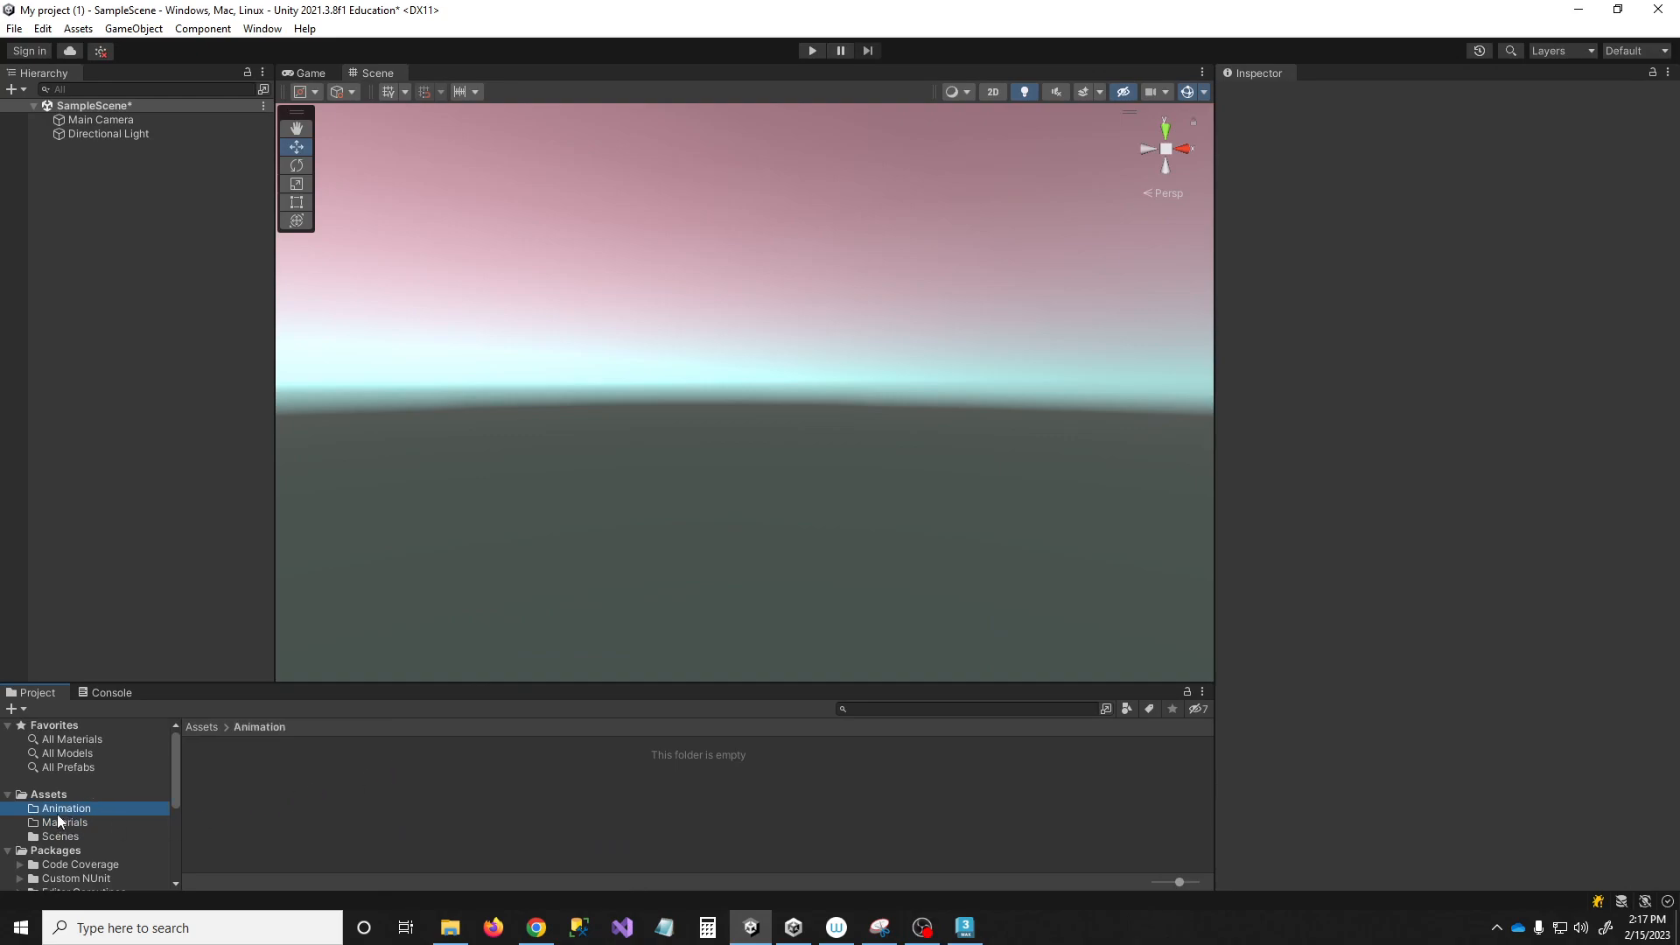
click(49, 794)
click(61, 809)
drag(637, 690, 634, 544)
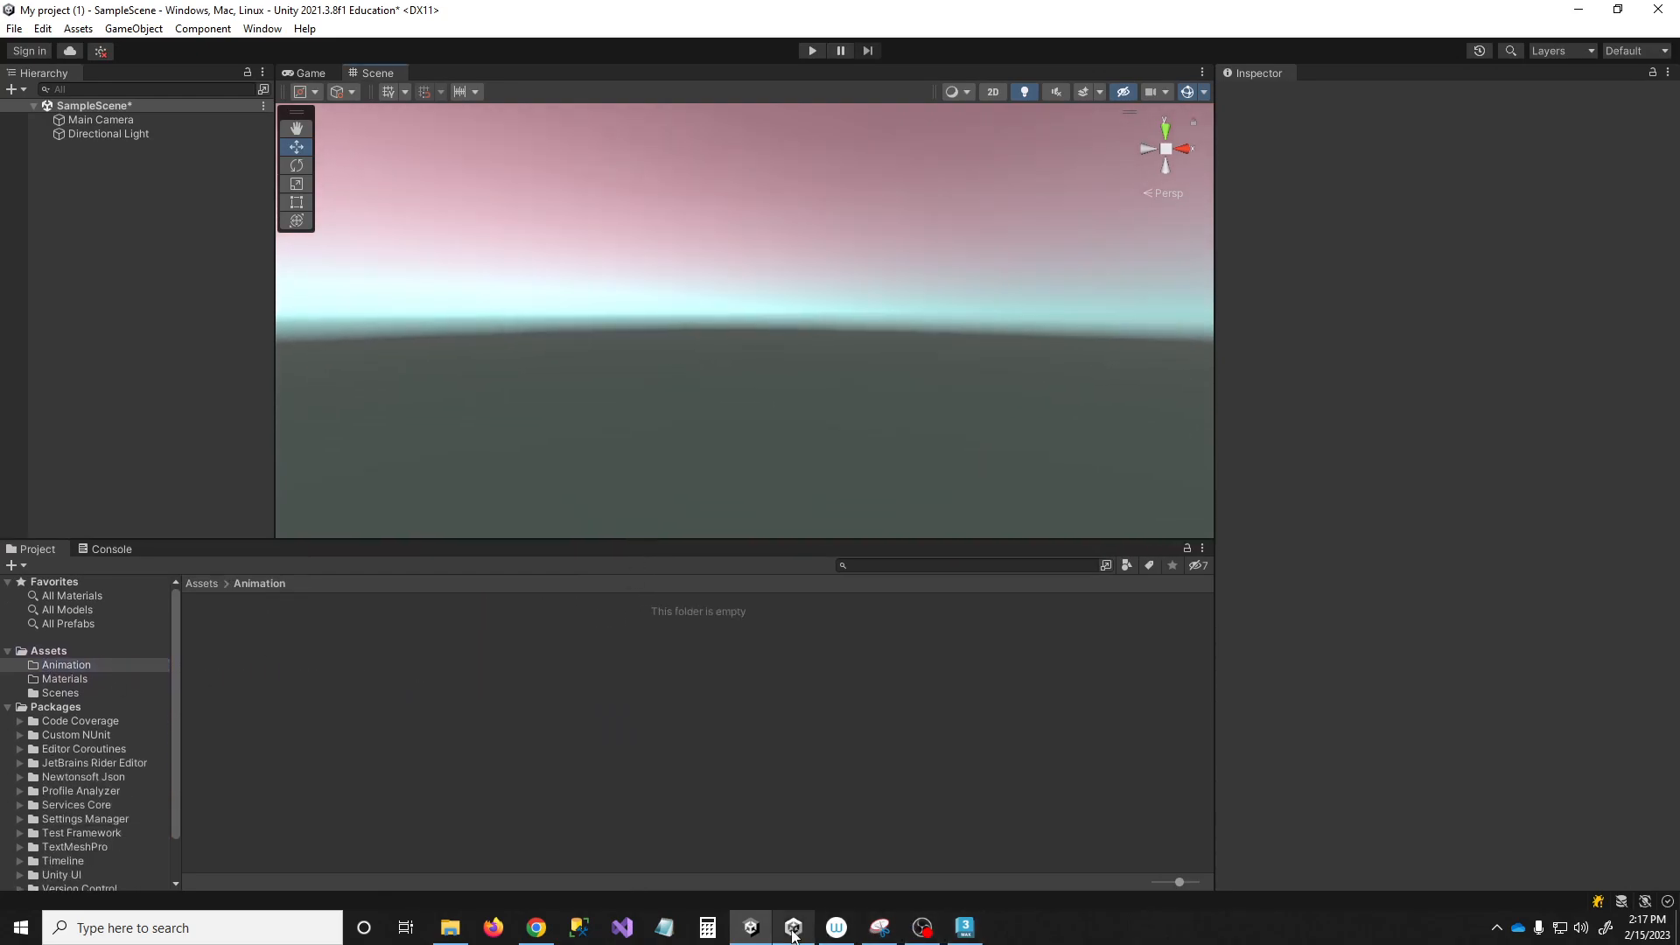
- Switch back to 3ds Max, start another export of the selection, and move Anim_Bob.fbx into the Animation folder
click(965, 927)
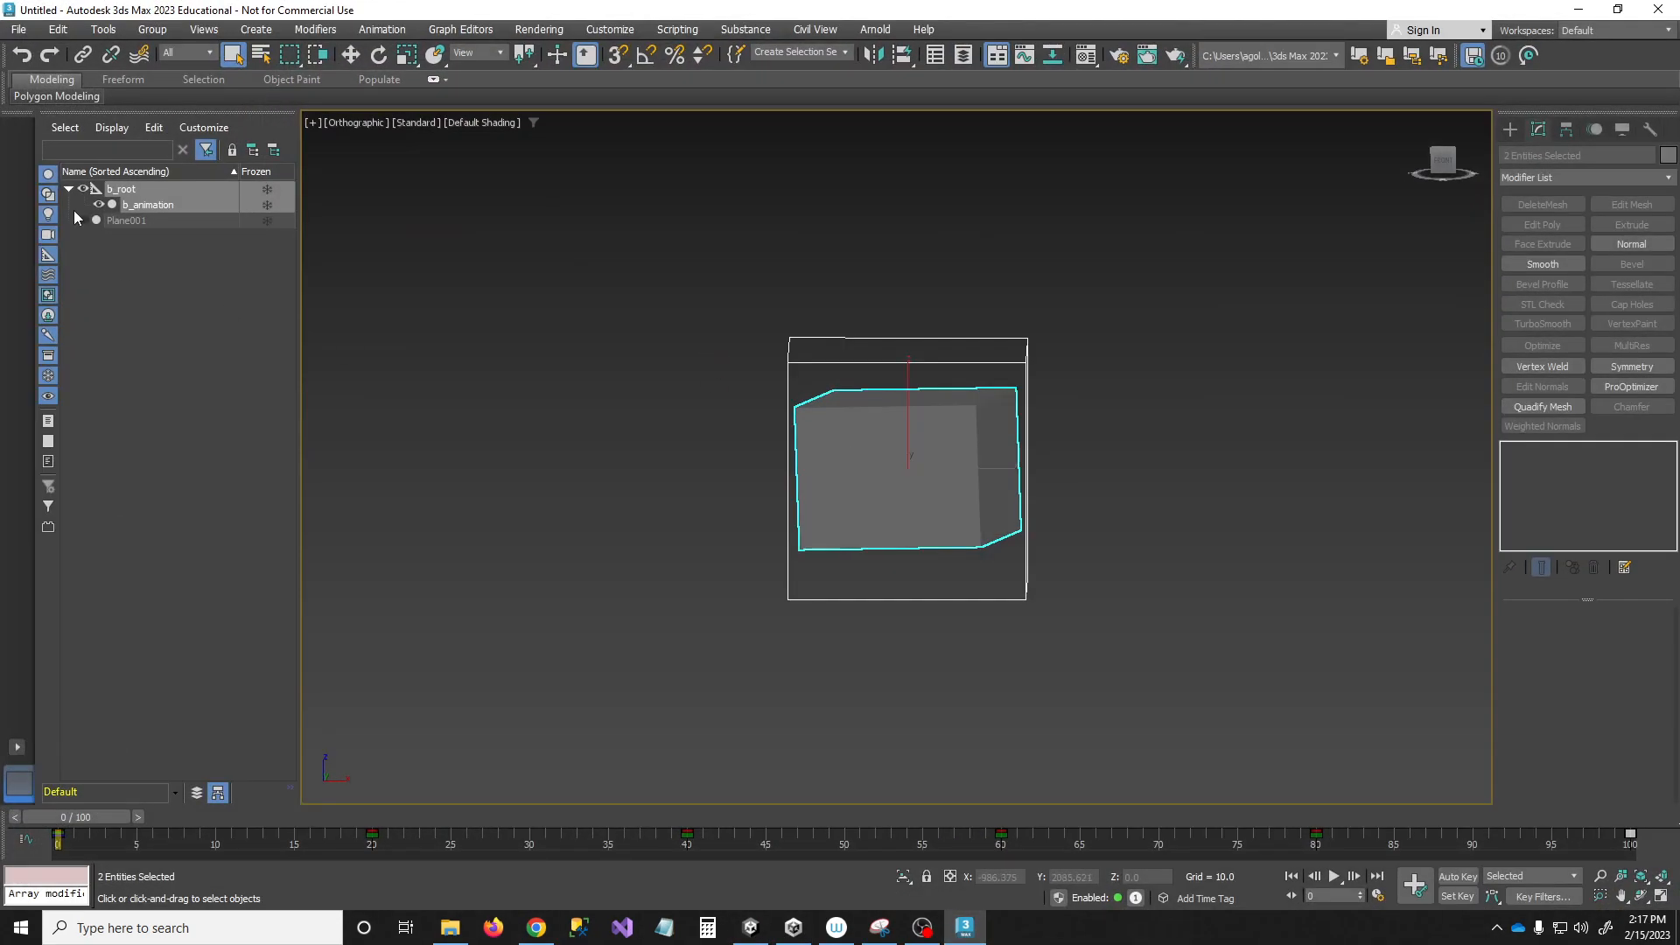
click(19, 29)
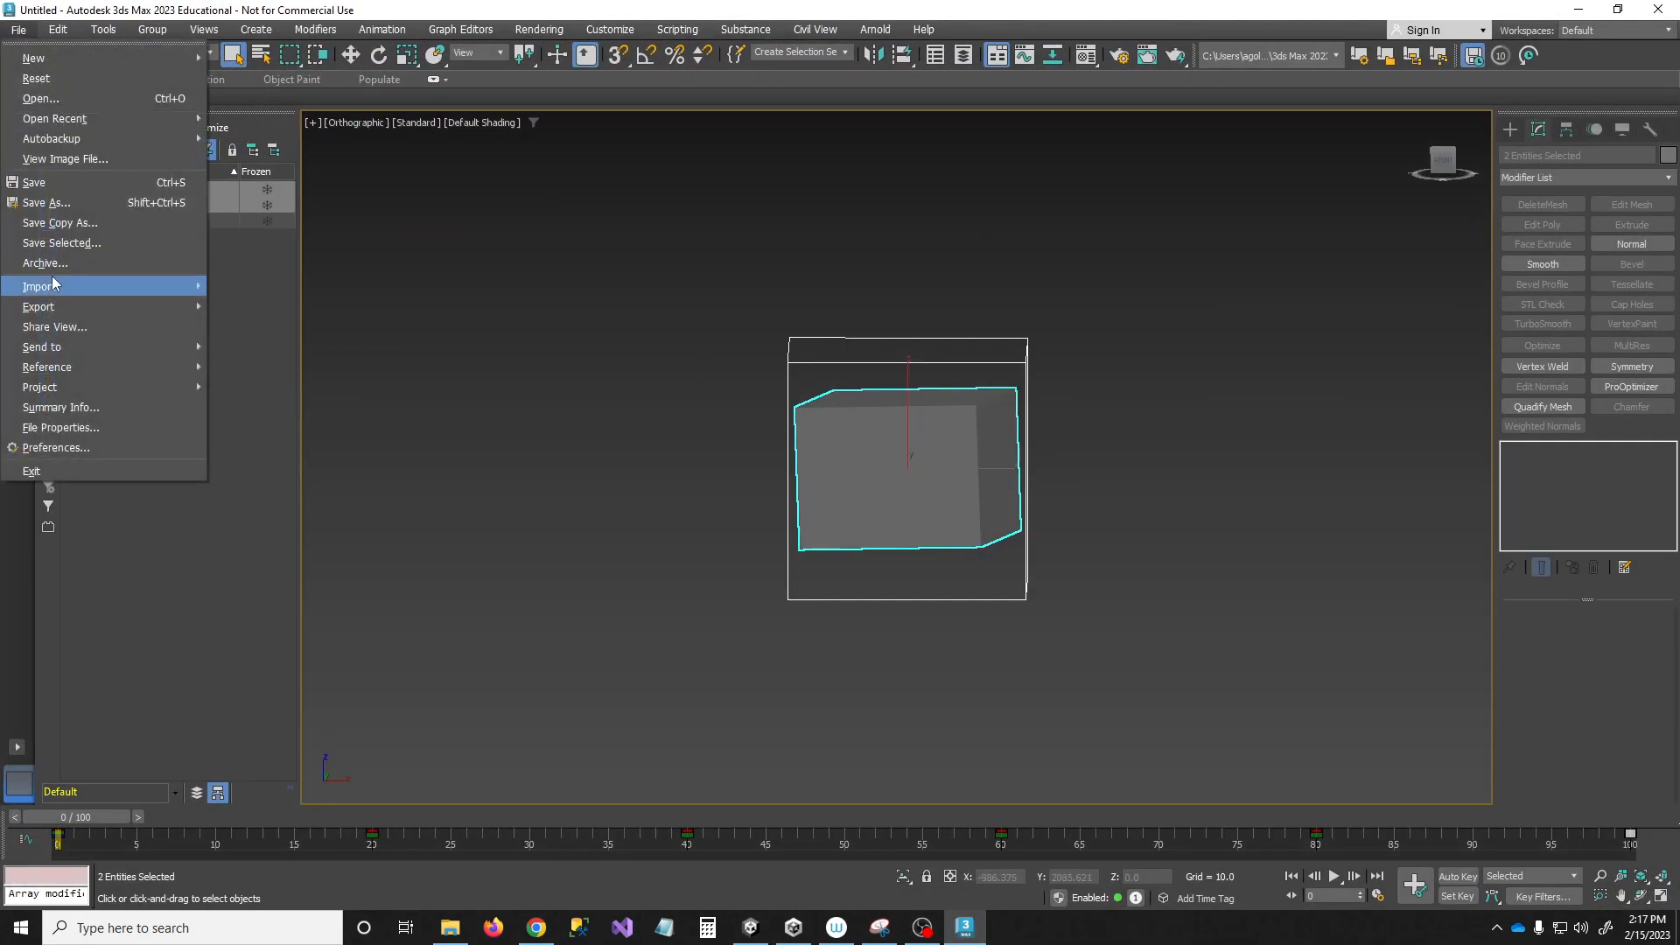
click(286, 325)
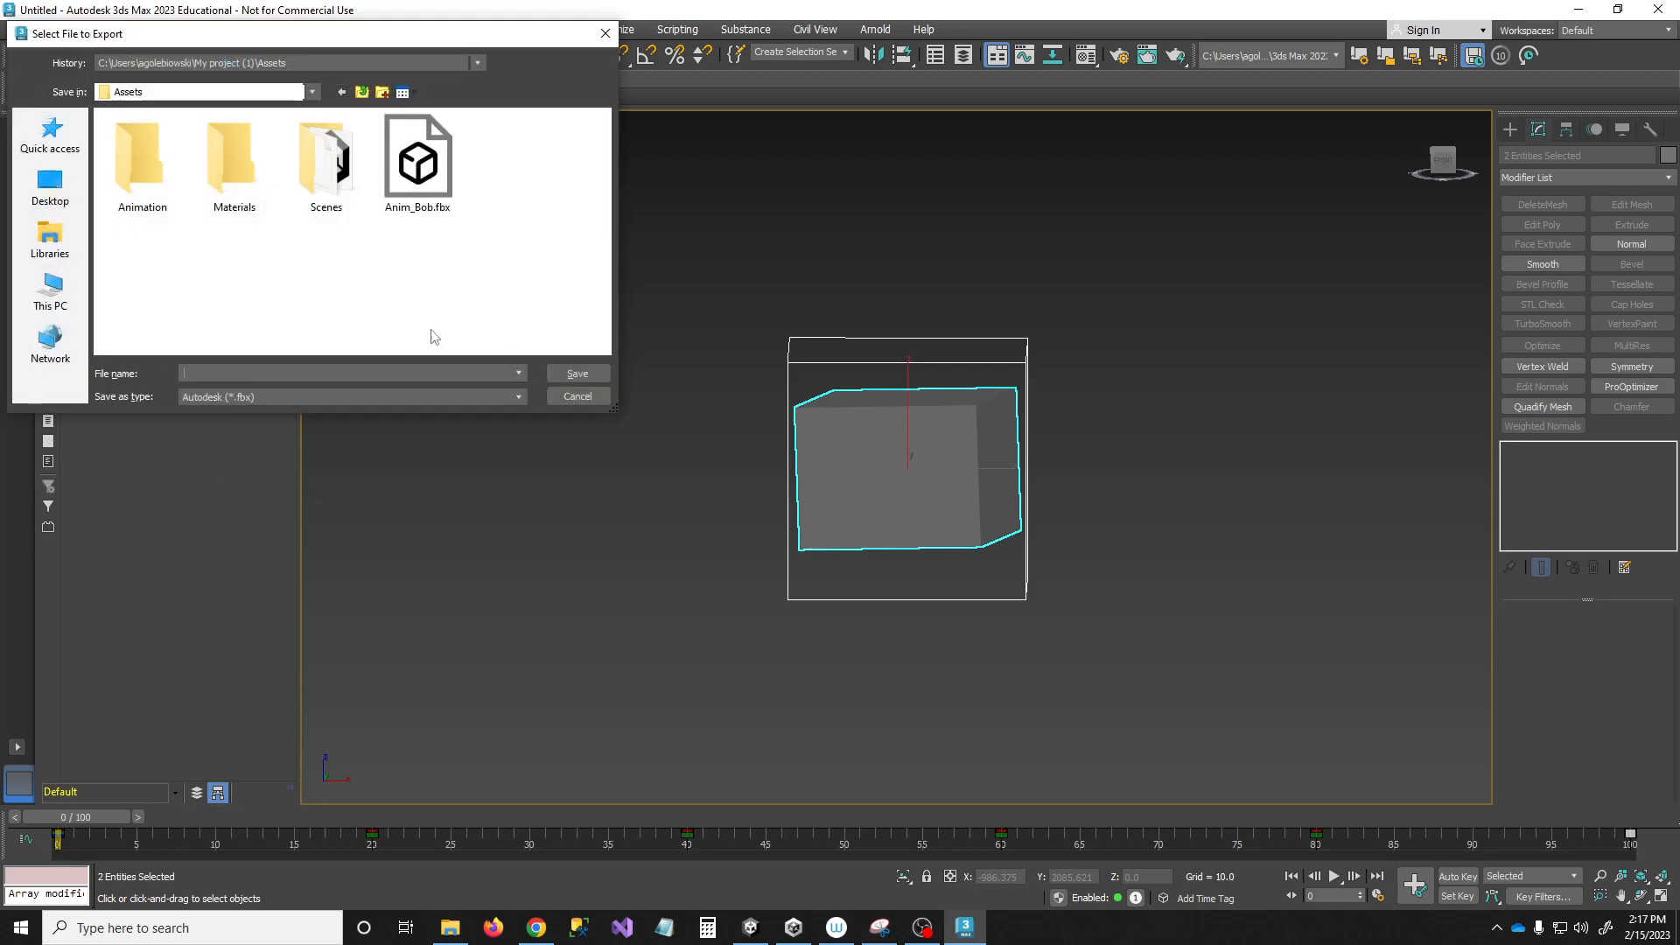
drag(418, 159, 140, 173)
- Export the selection over Anim_Bob.fbx inside the Animation folder, replacing the existing file
double_click(140, 174)
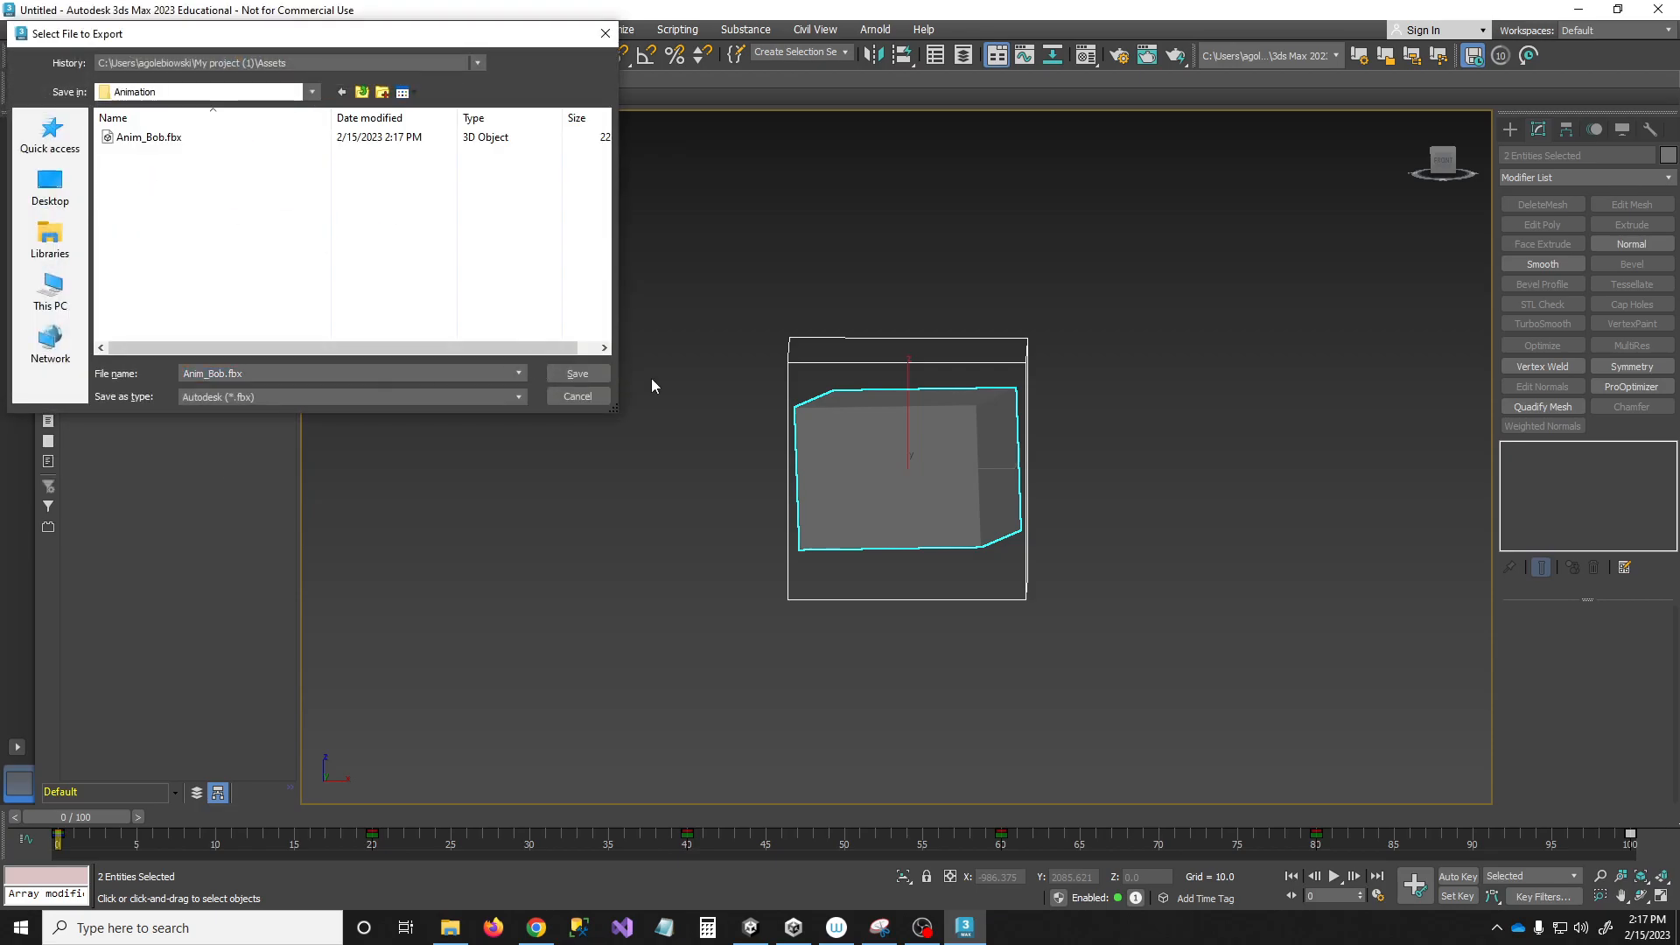
double_click(159, 139)
click(952, 492)
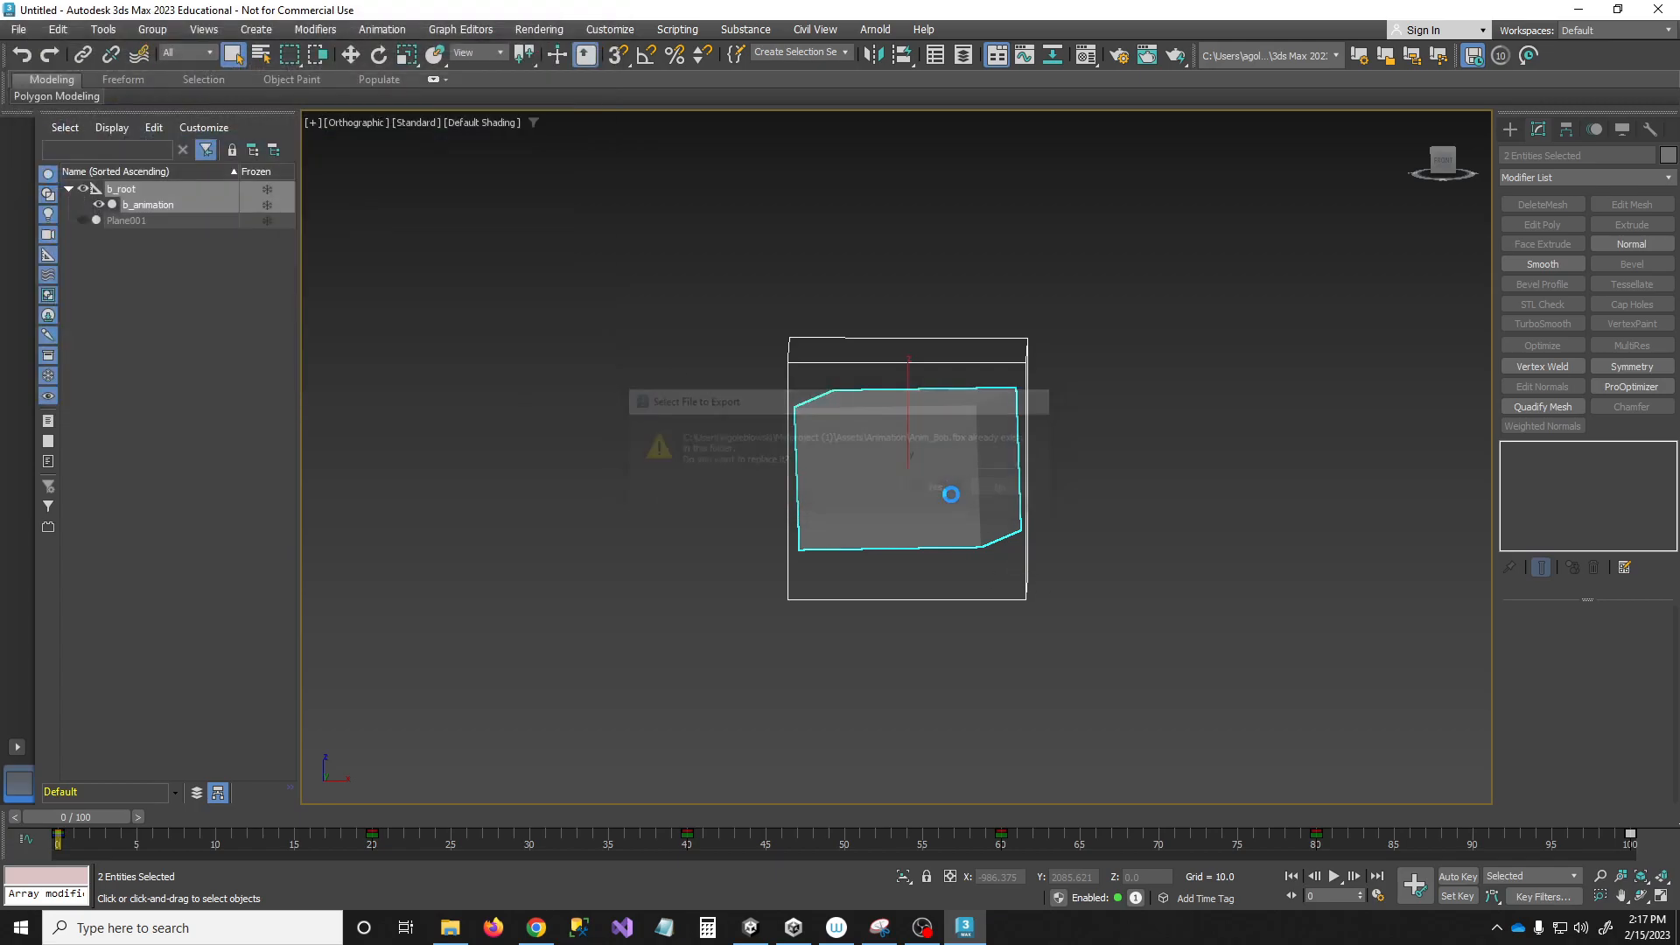
click(999, 696)
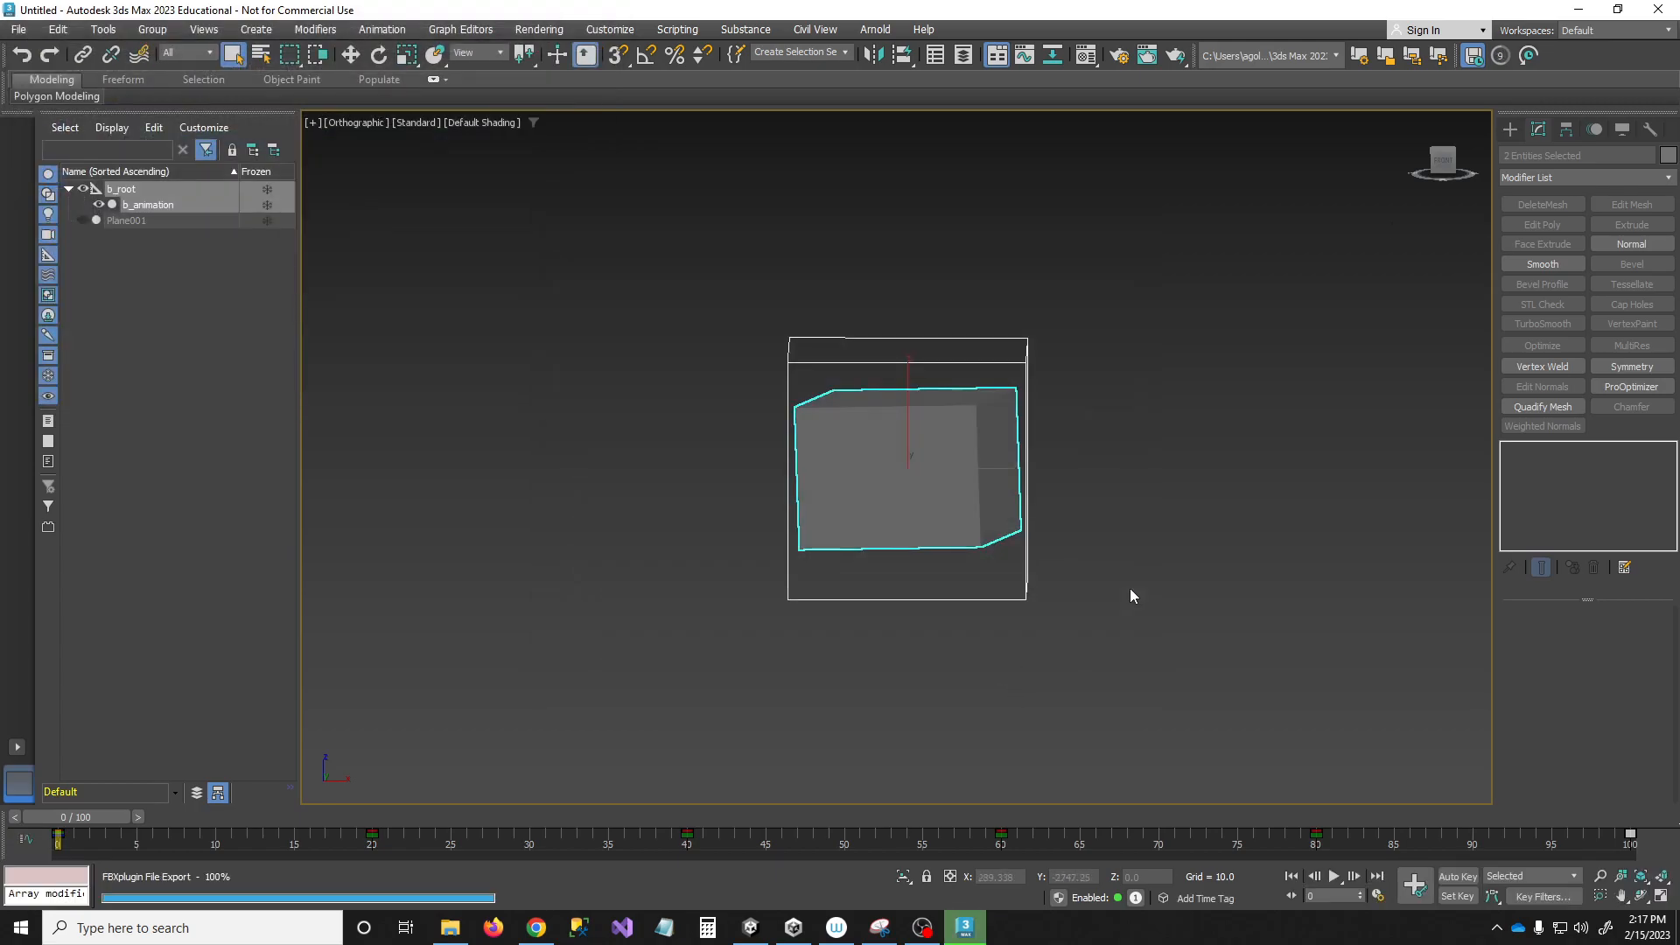
- Switch to Unity and place the Anim_Bob model from the Animation folder in the scene
click(1578, 9)
drag(228, 649, 717, 390)
scroll(1006, 420, down, 5)
- Set Anim_Bob's position to X 0, Y 0, Z 0
click(1480, 175)
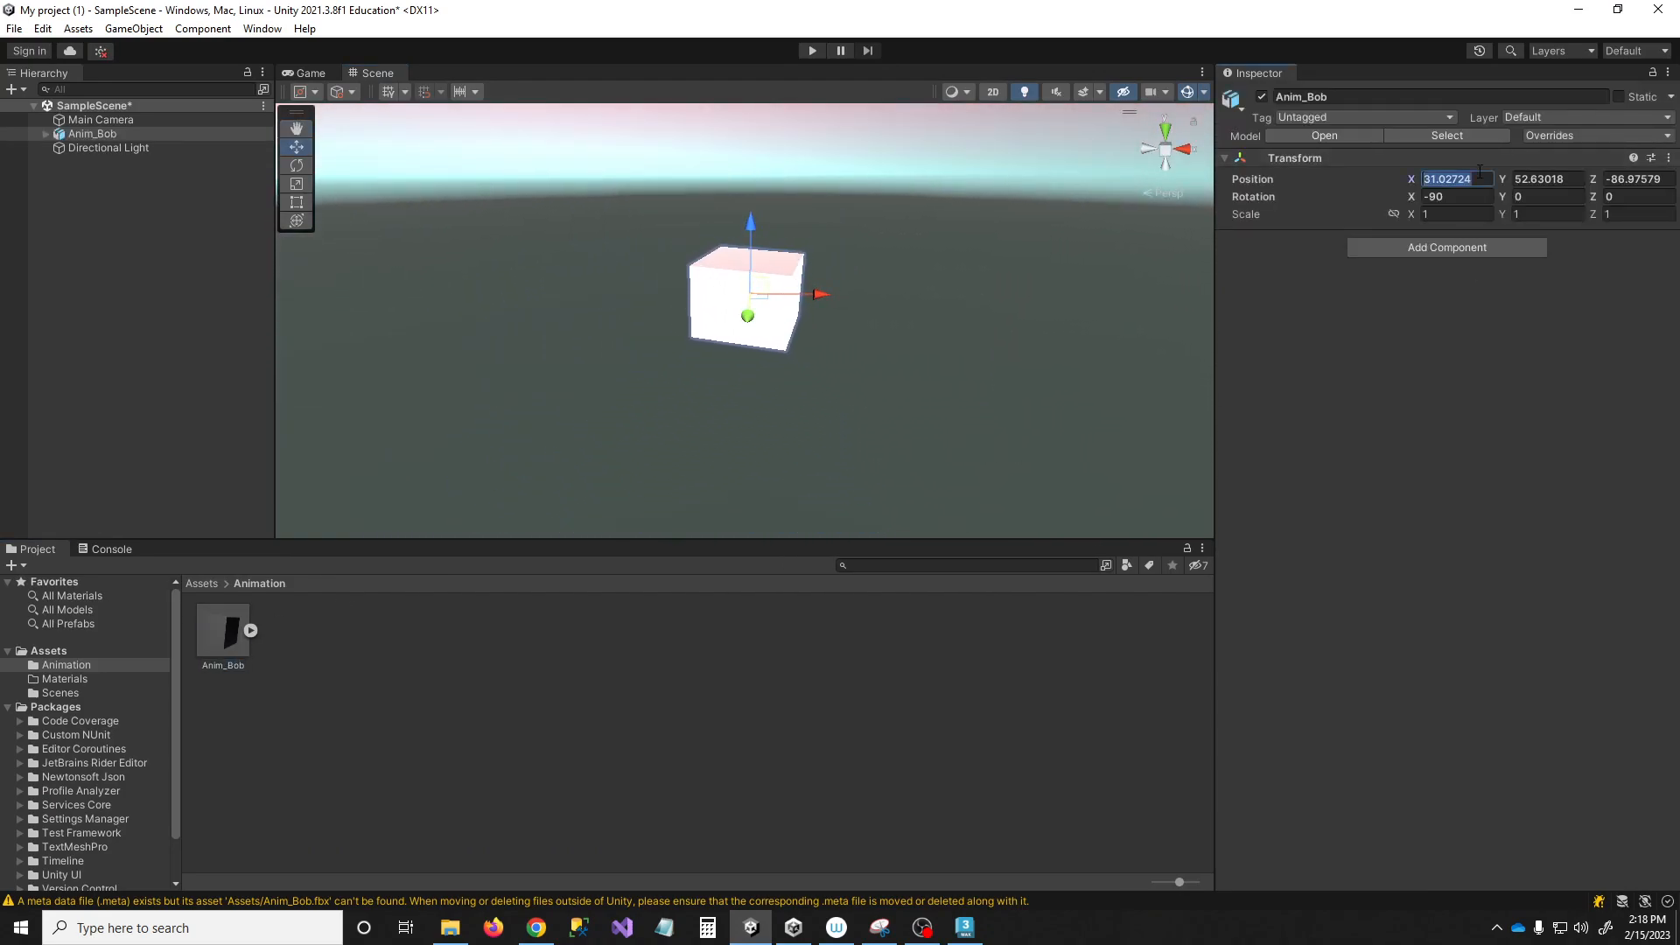
text(0)
key(Tab)
text(0)
key(Tab)
text(0)
right_drag(936, 435, 823, 160)
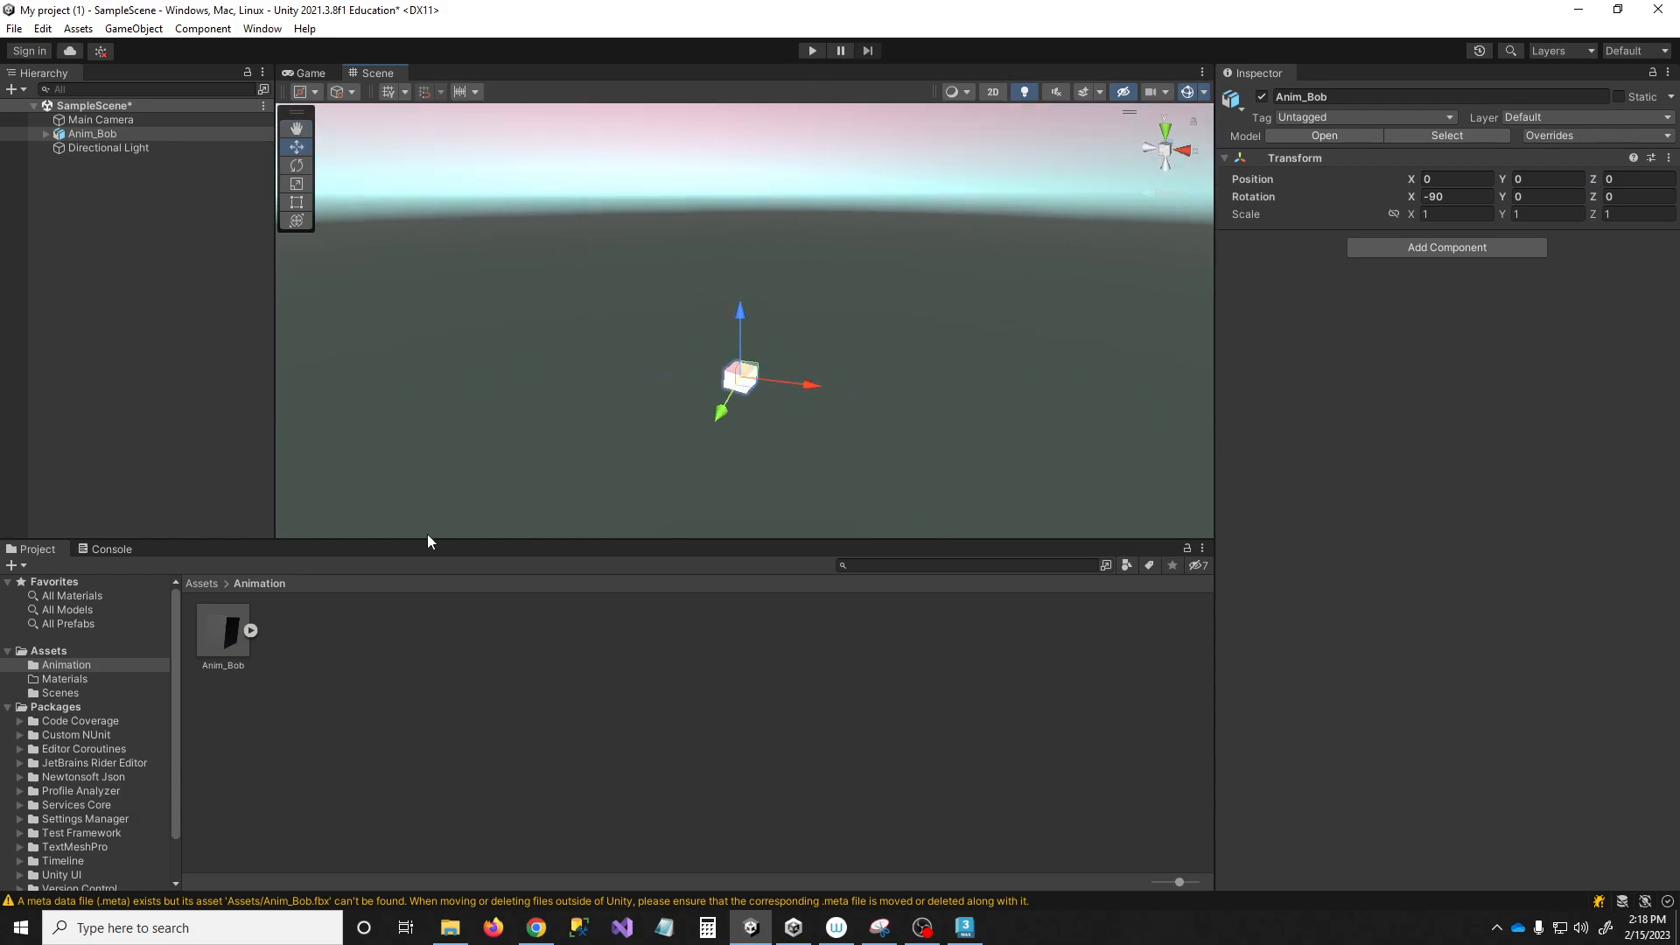
- Enable Loop Time for the Take 001 clip in Anim_Bob's import settings and apply it
click(207, 651)
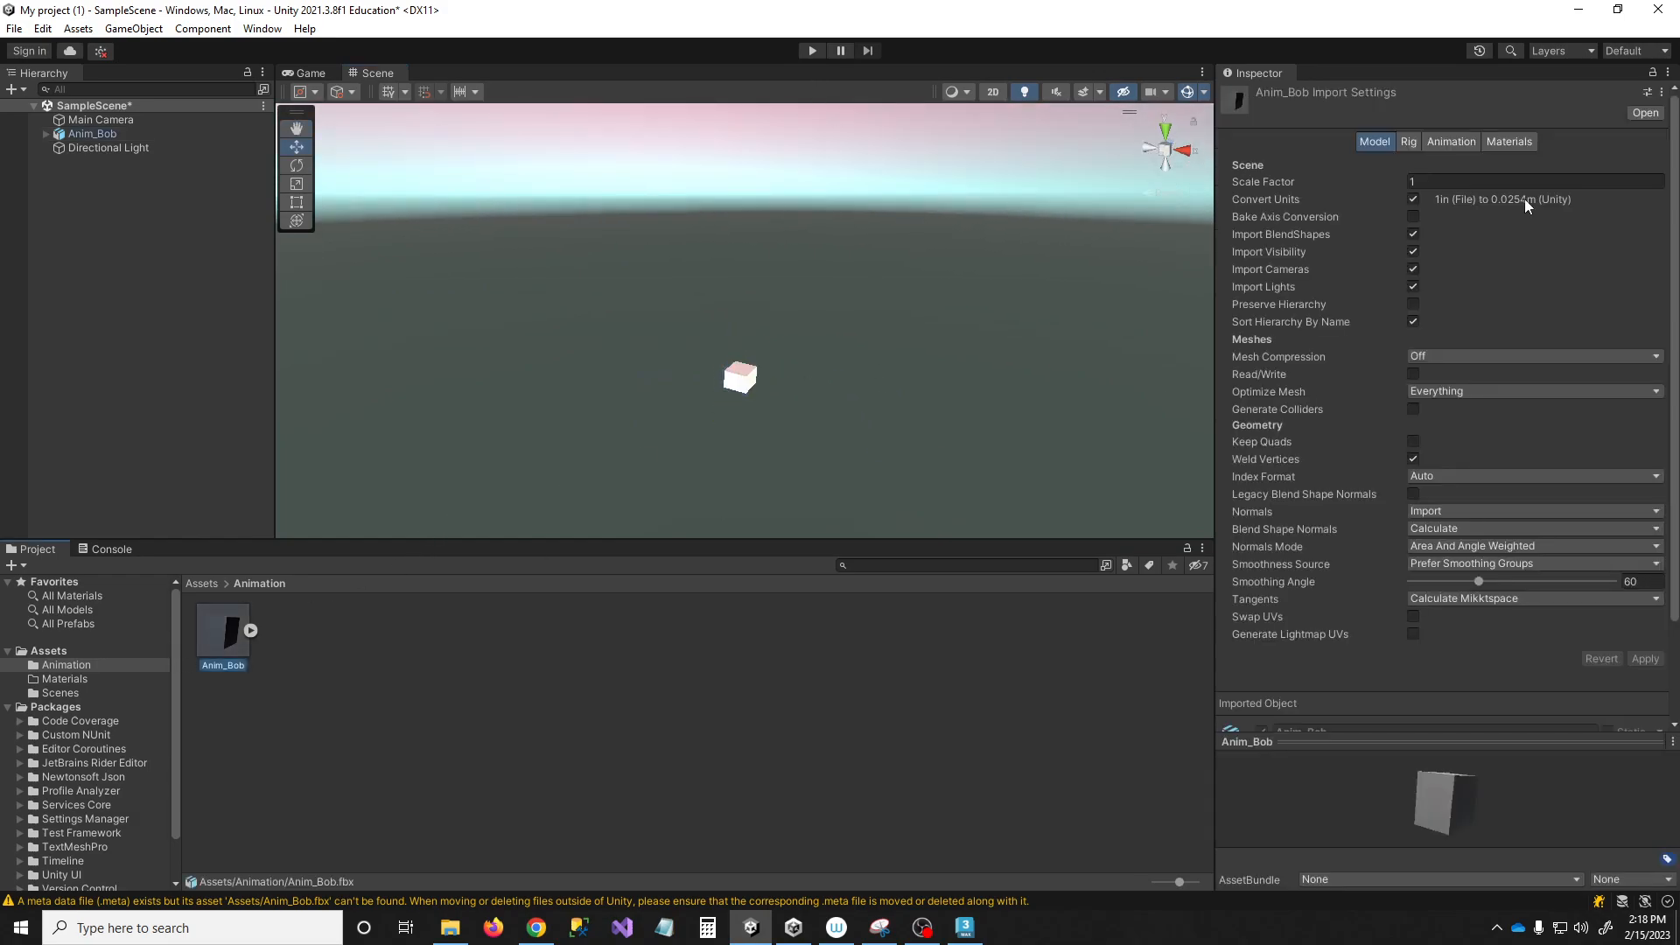
click(1453, 141)
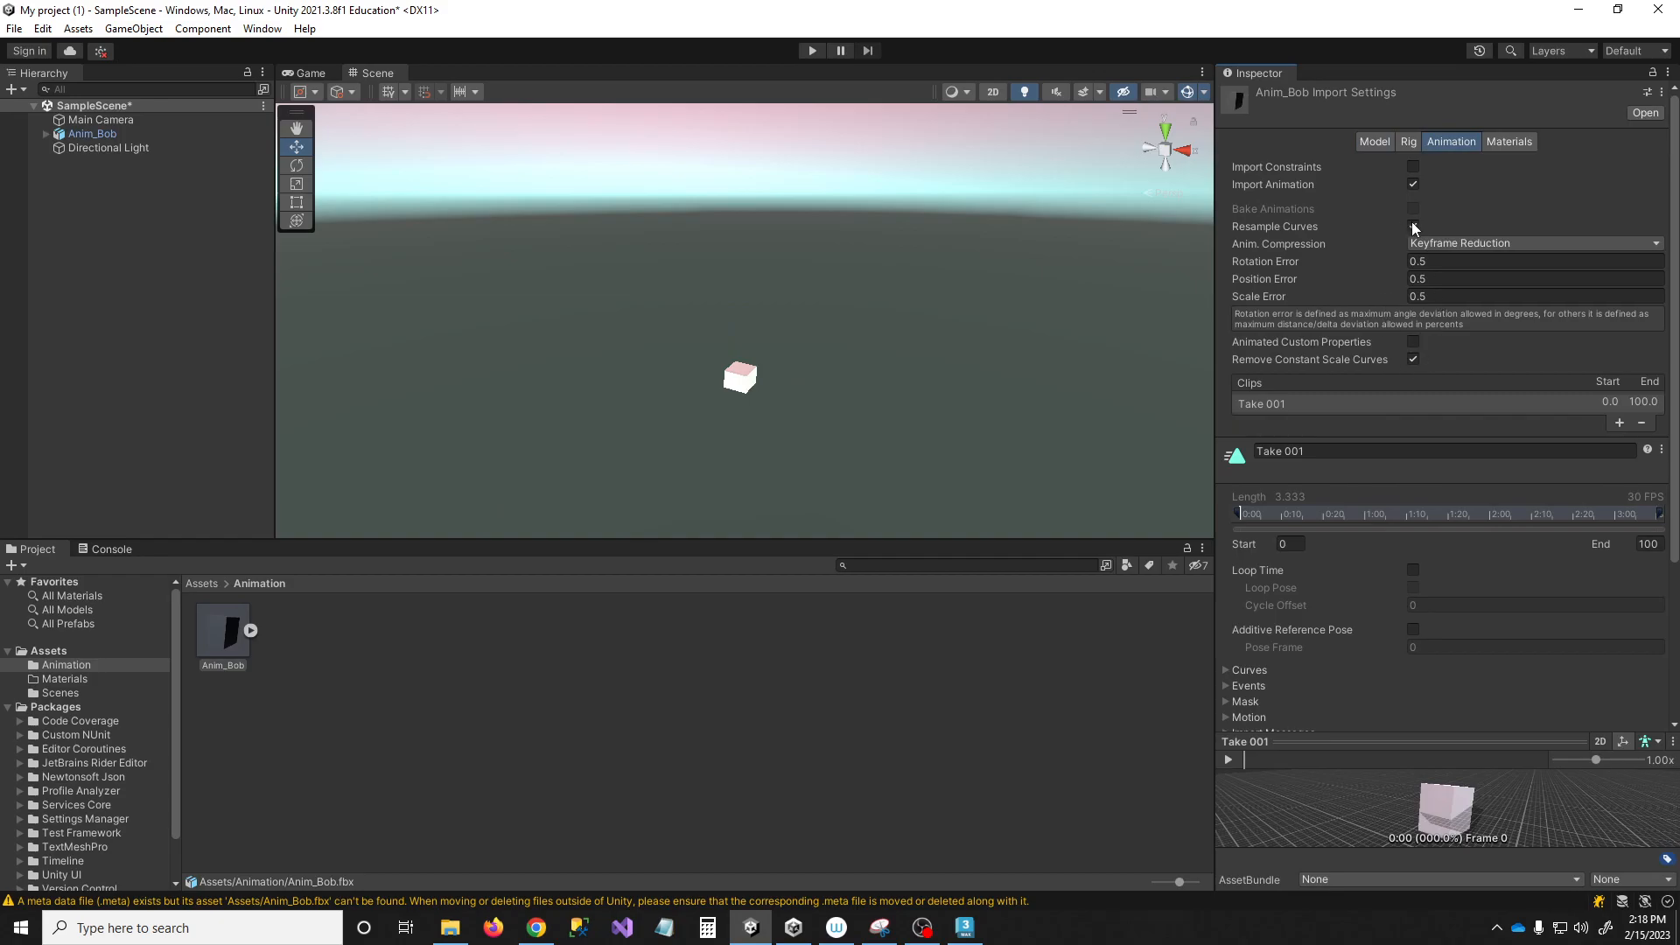
click(1413, 570)
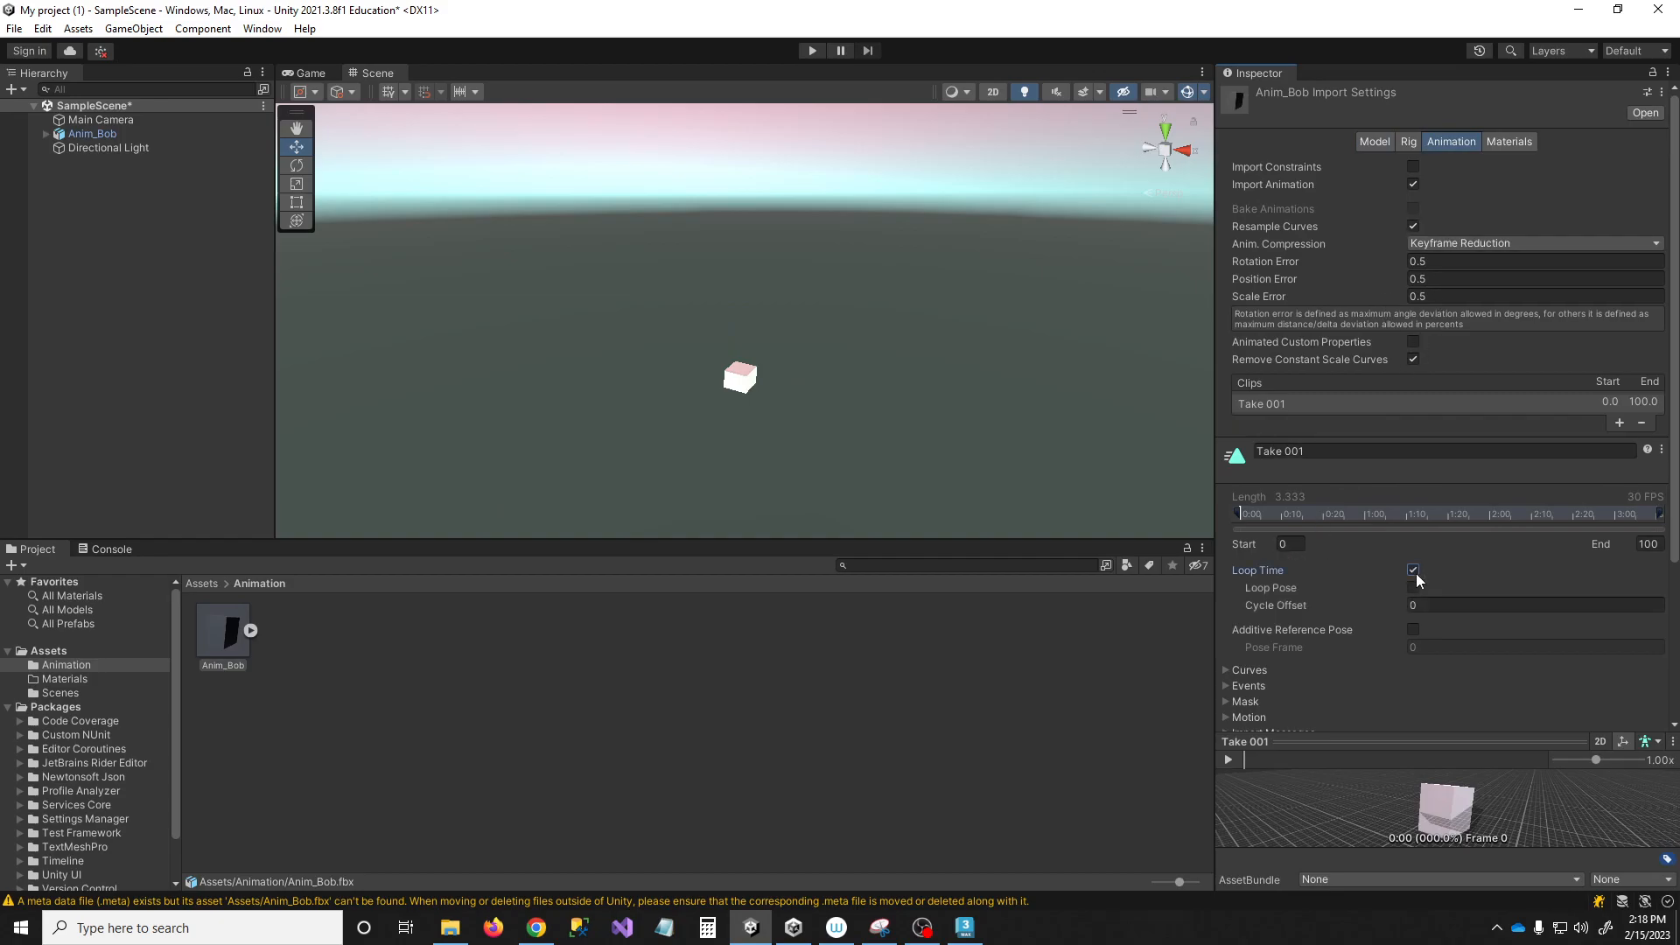
scroll(1595, 678, down, 5)
click(1639, 566)
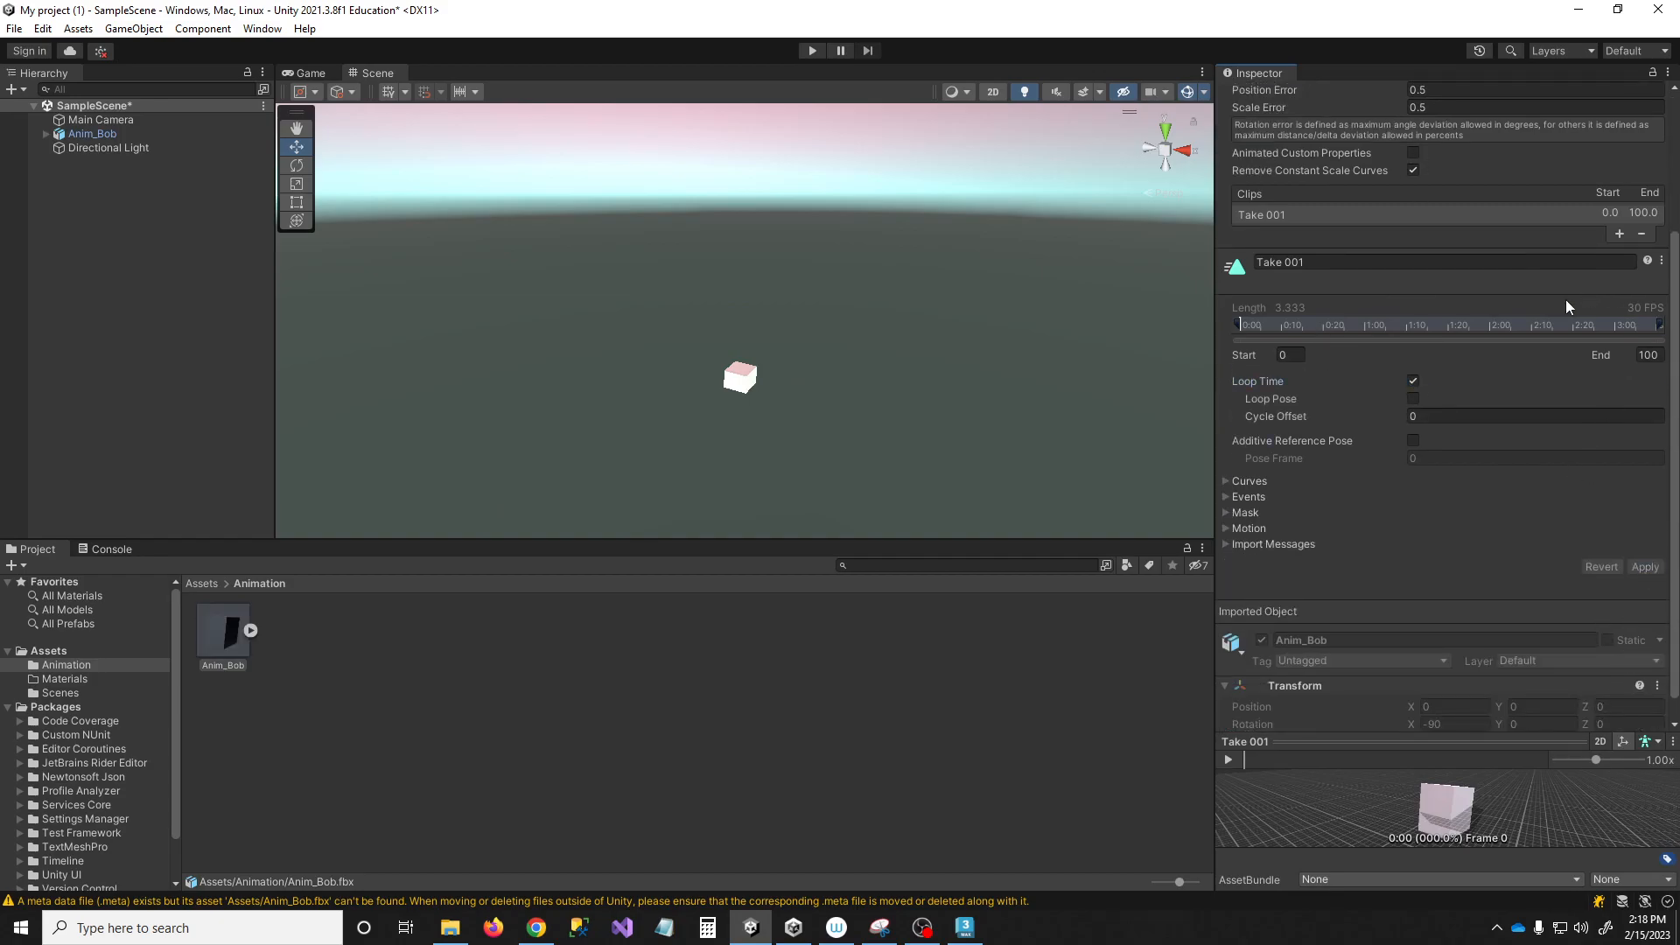
- Check Anim_Bob's rig import settings and inspect the components of its b_animation child in the scene
scroll(1413, 157, up, 5)
click(1409, 142)
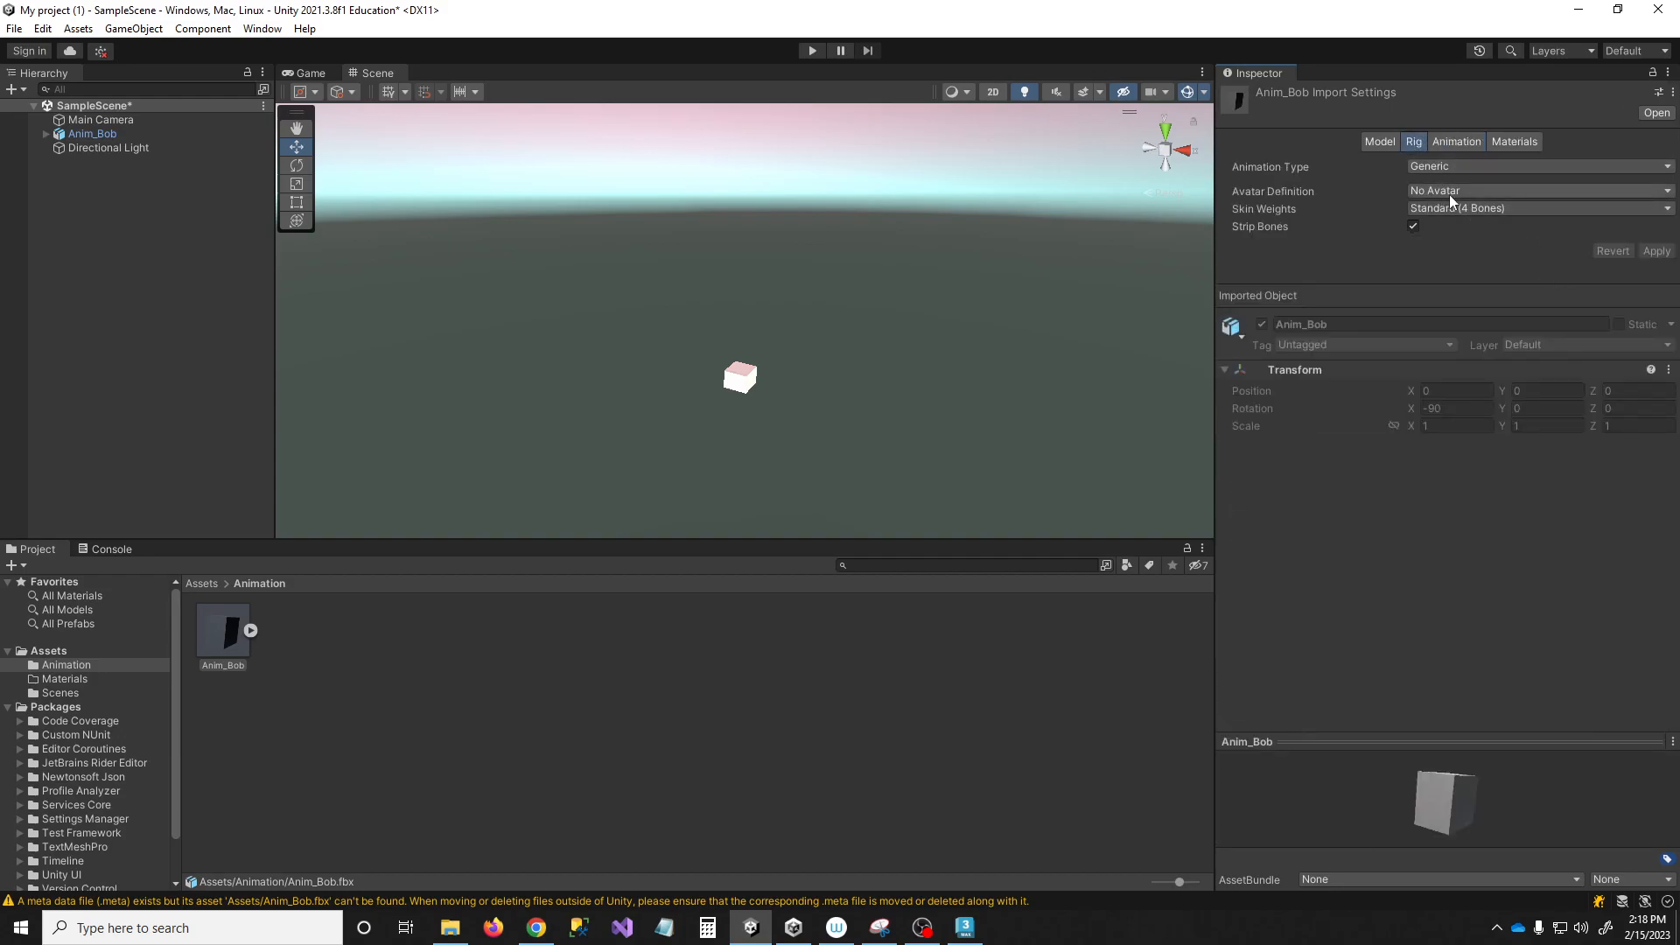
click(107, 134)
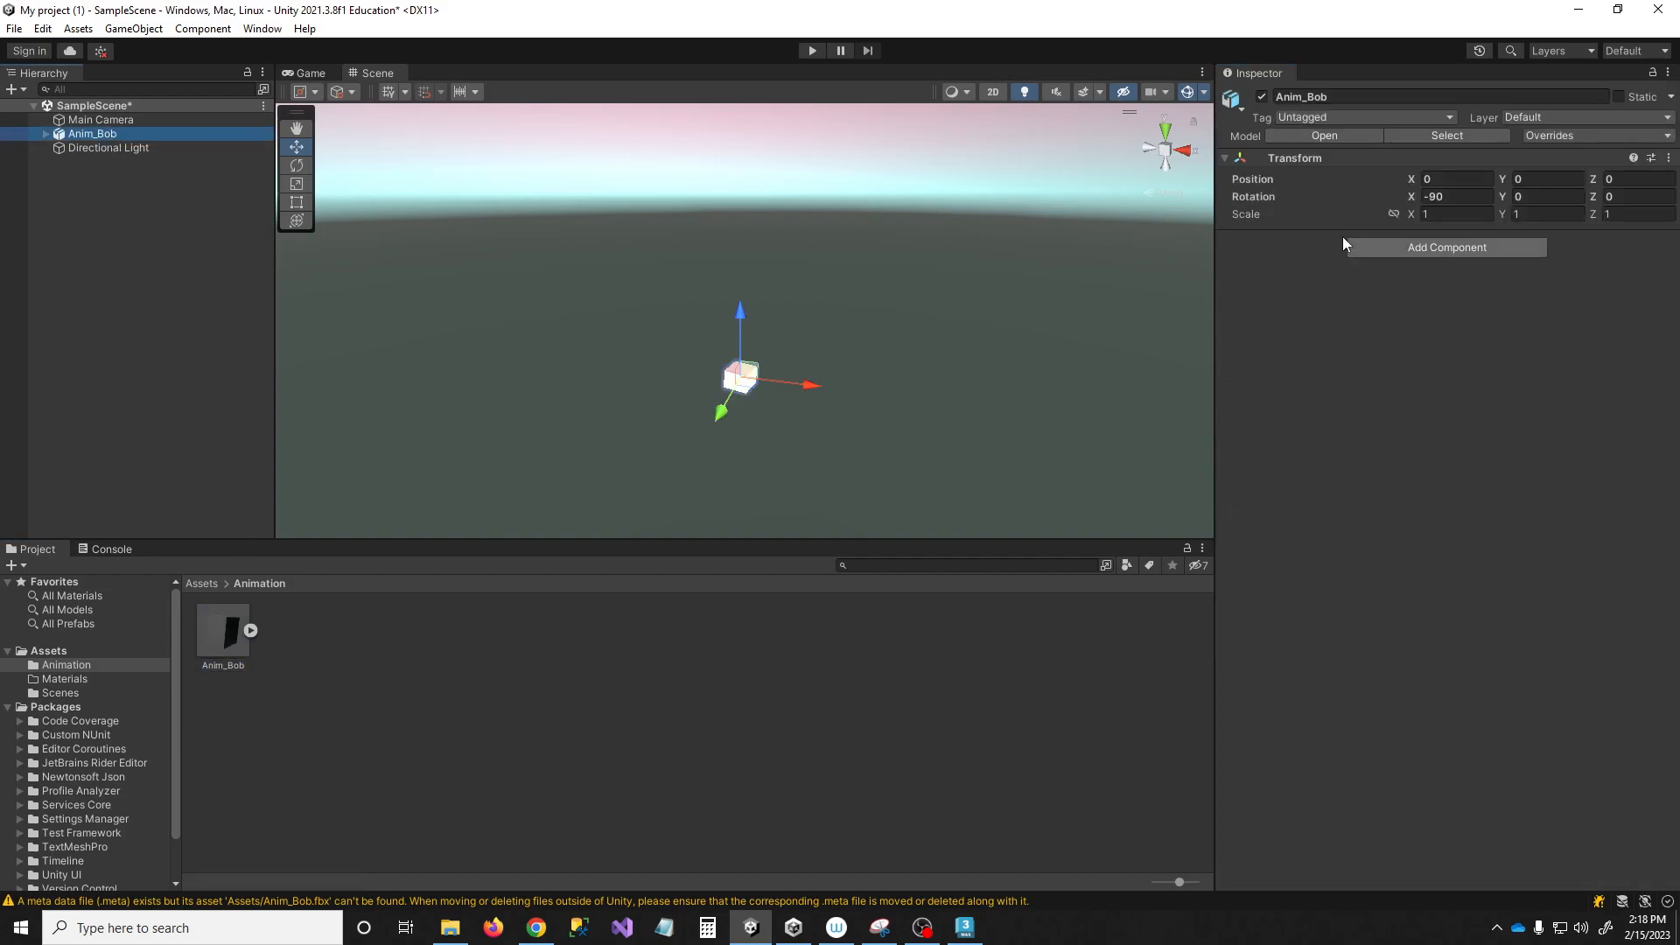
click(45, 134)
click(105, 148)
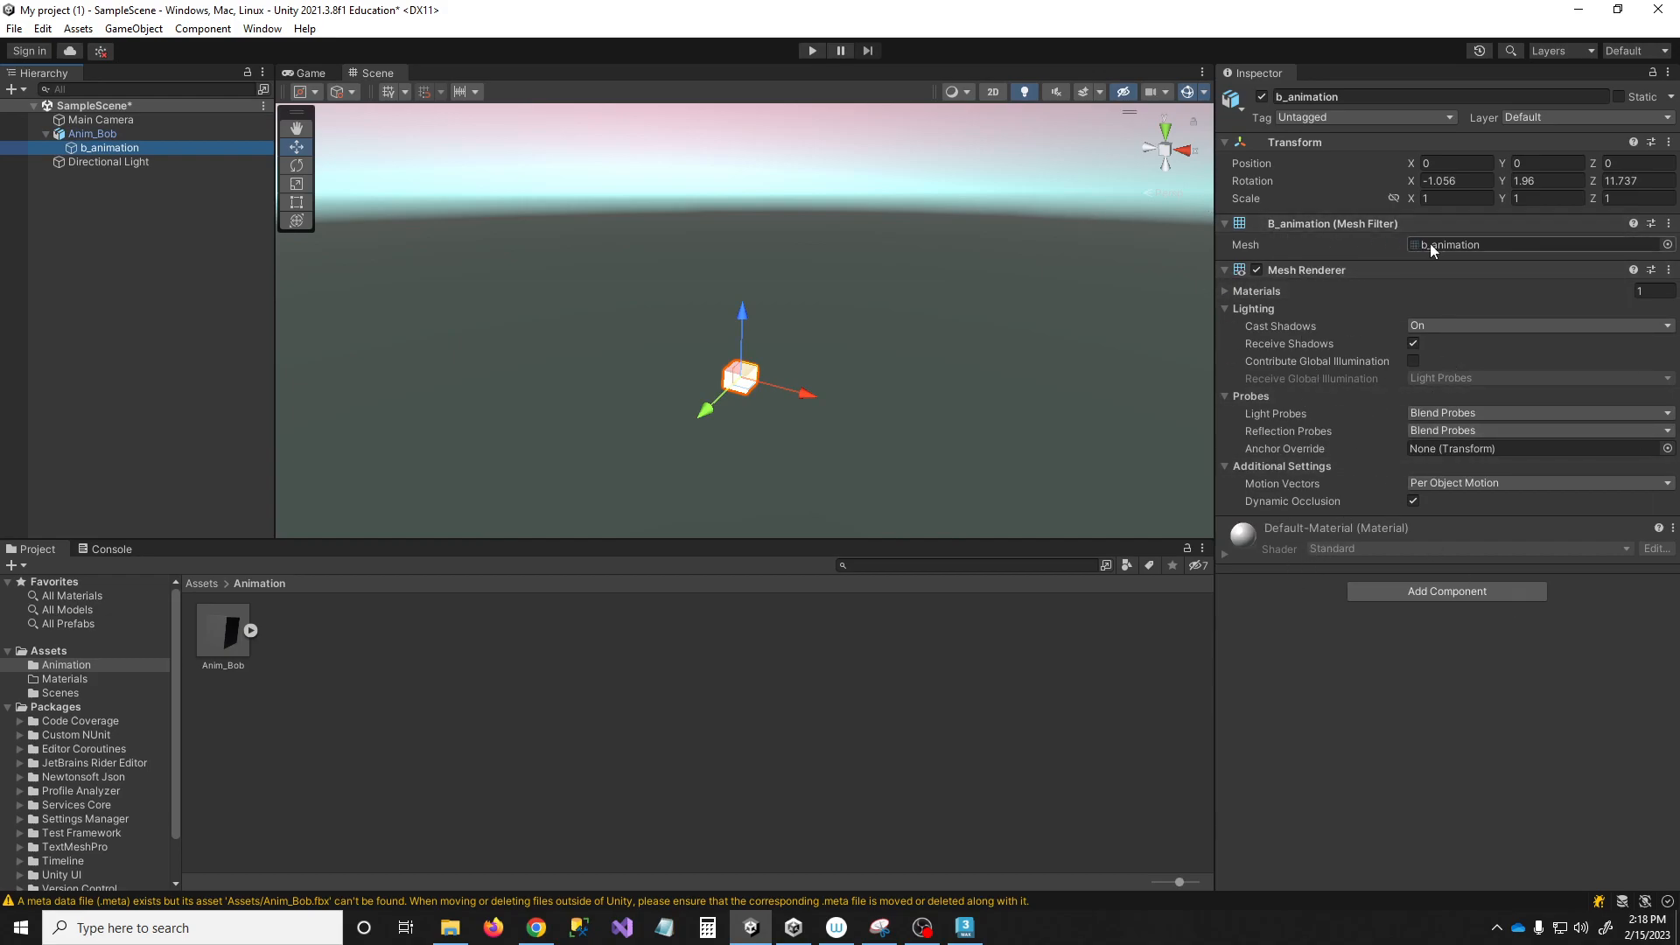
- Compare Anim_Bob with its child b_animation and run the scene in play mode
click(109, 136)
click(109, 147)
click(813, 51)
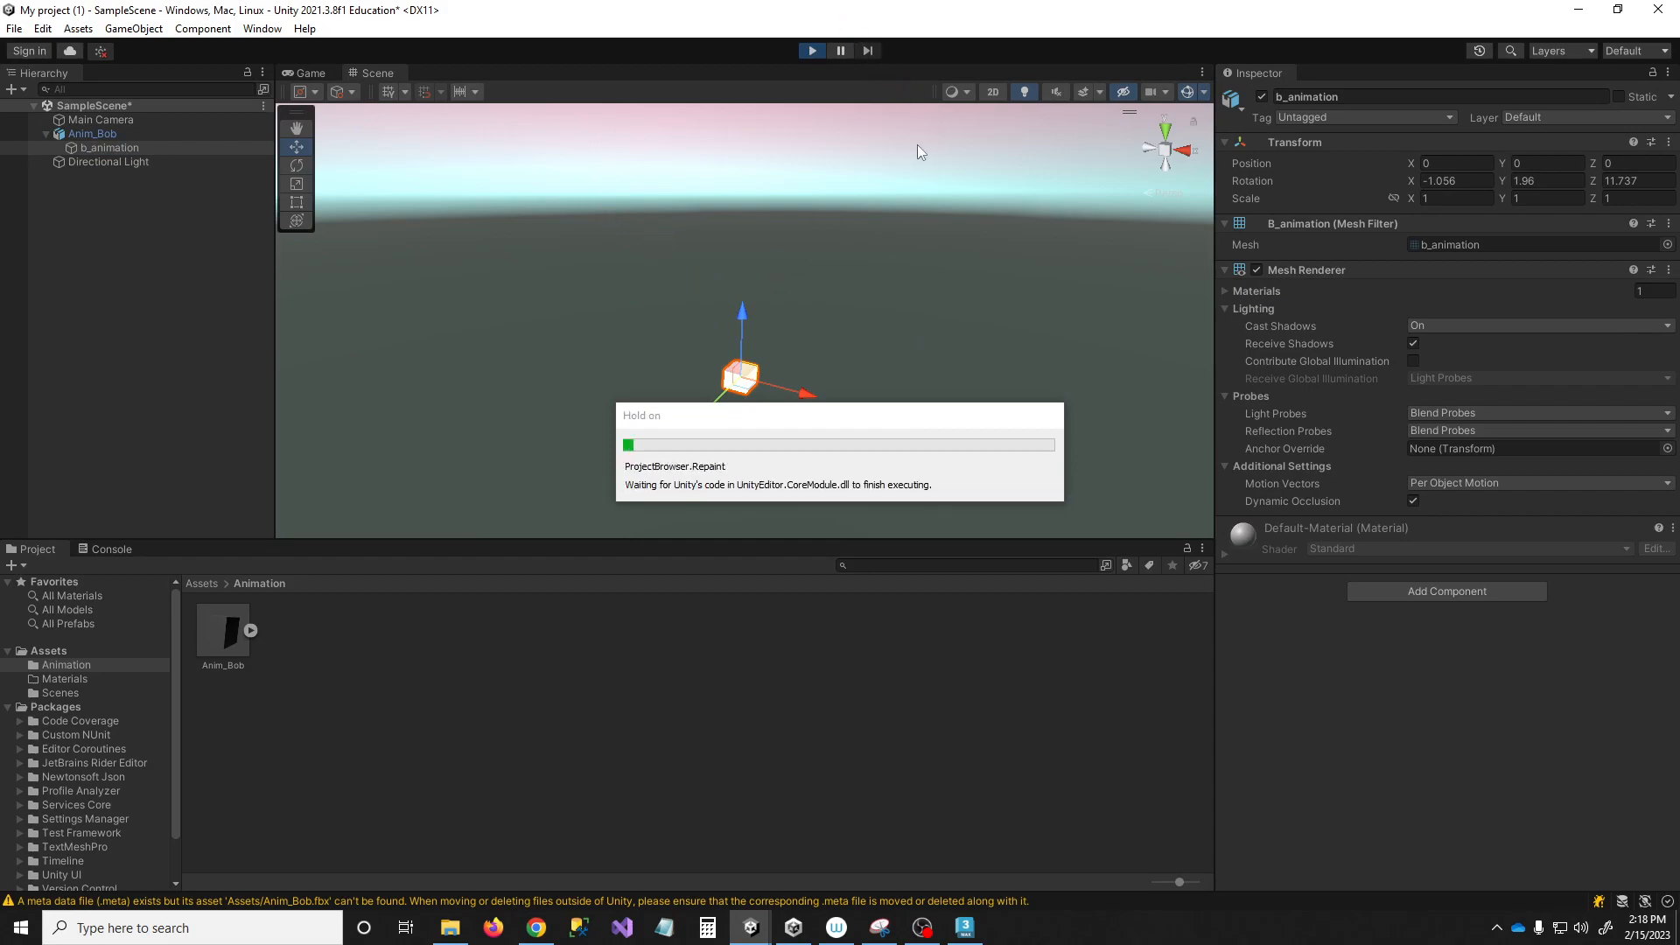
- Stop play mode and add an Animator component to Anim_Bob's b_animation child
click(353, 75)
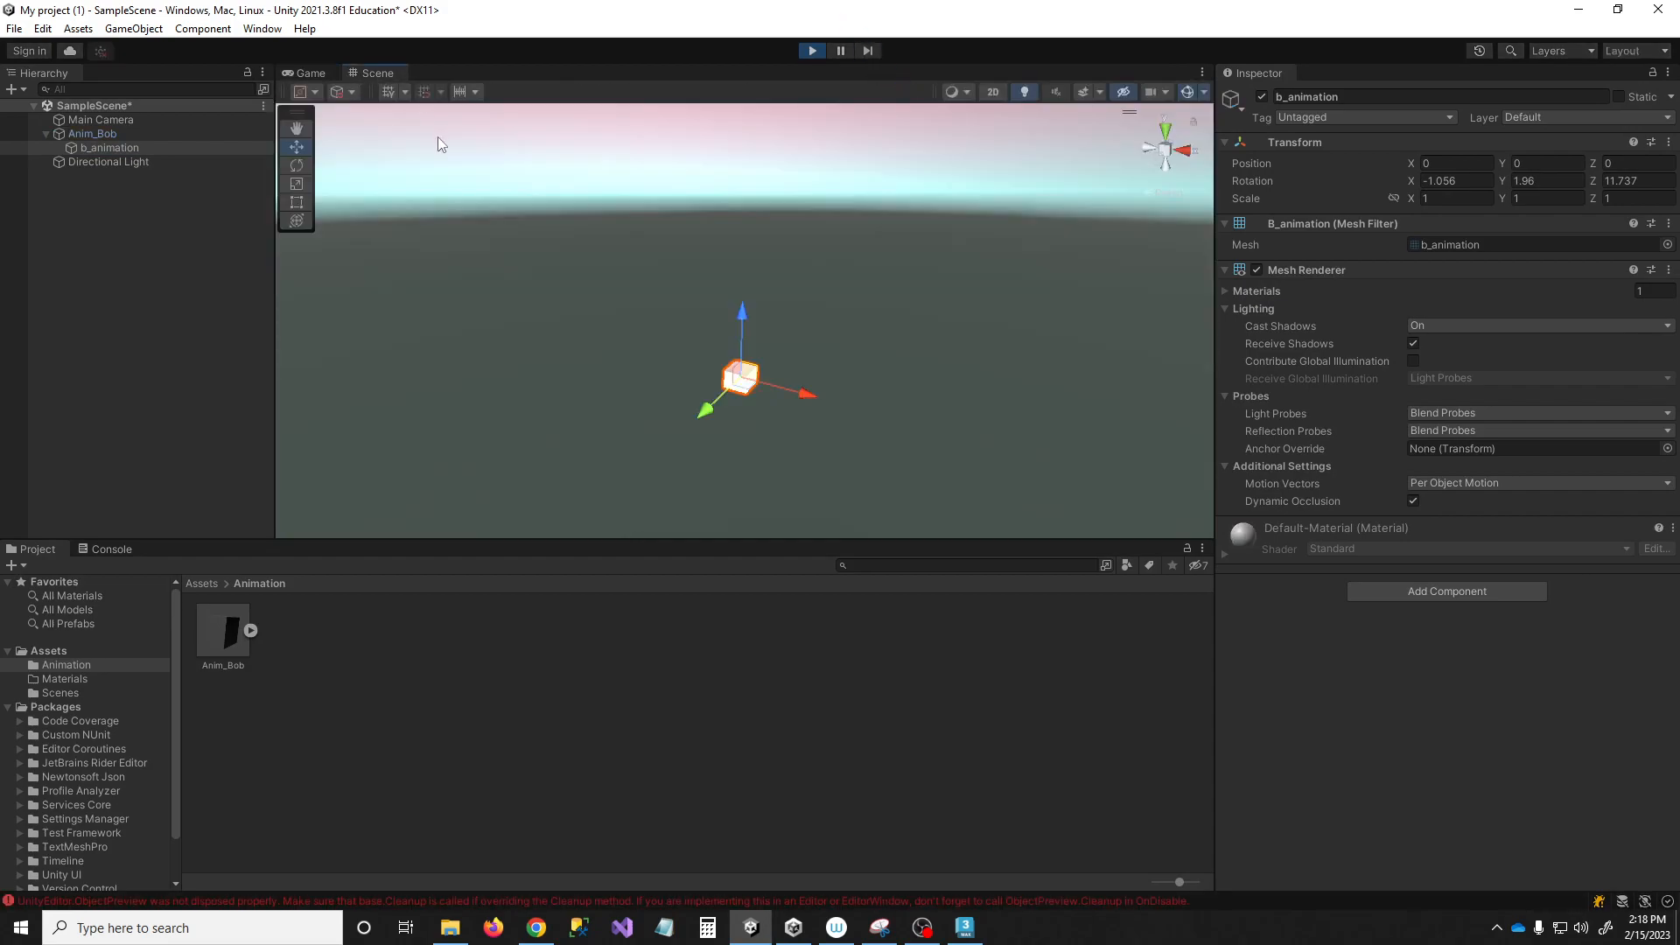
click(812, 51)
click(96, 134)
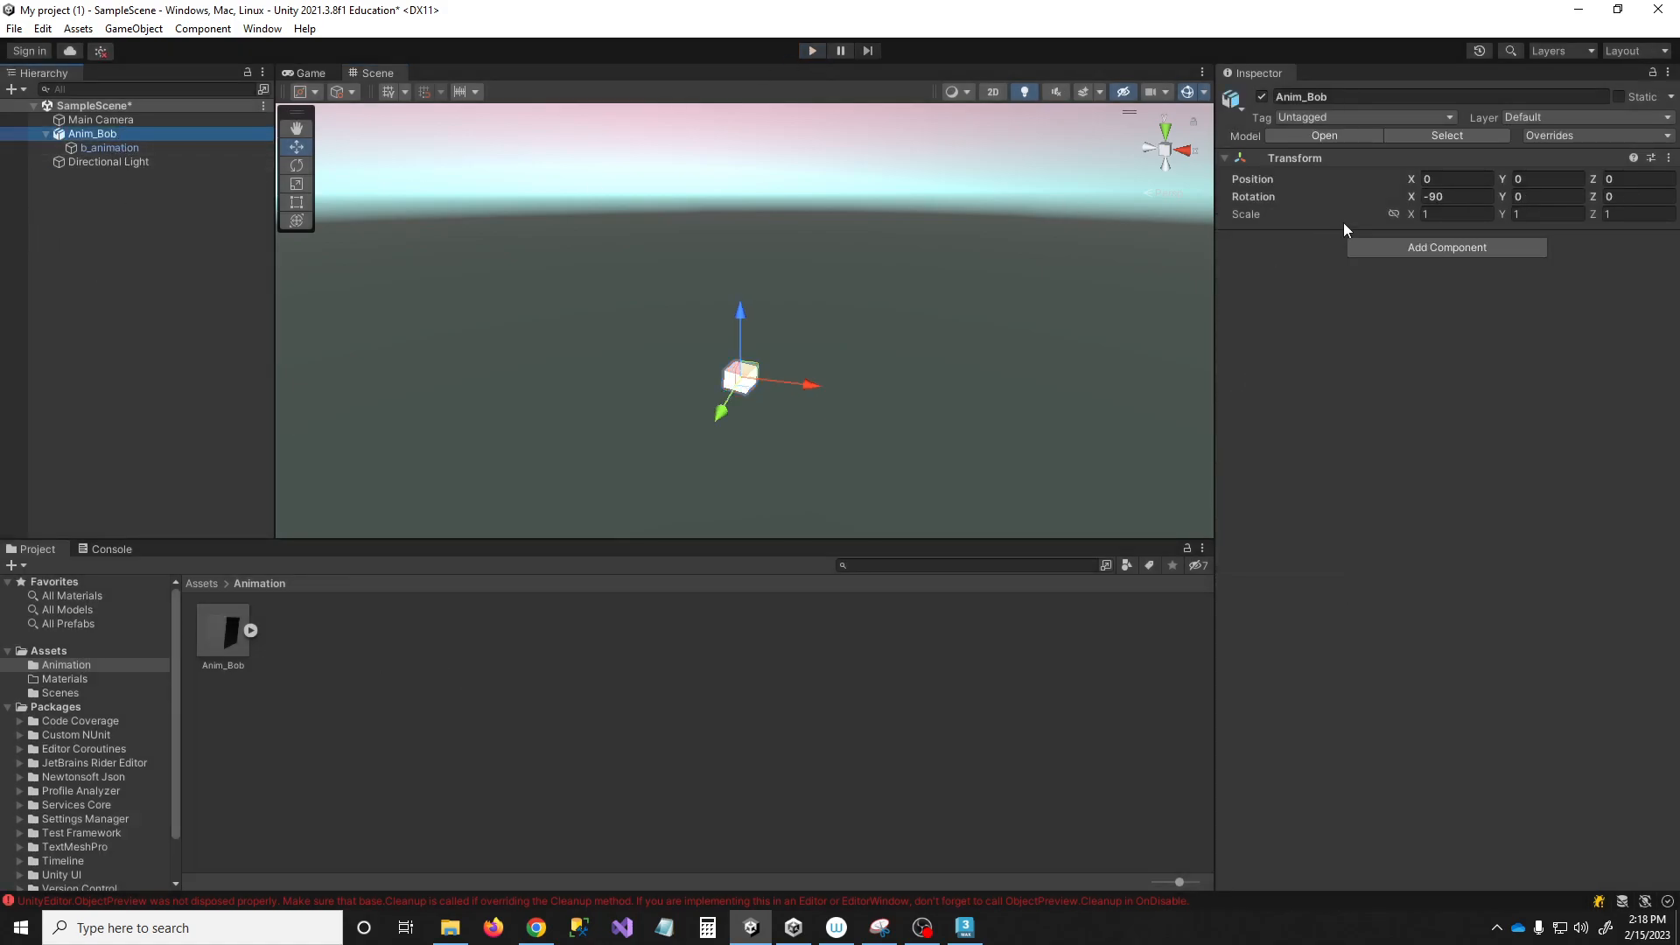
click(106, 148)
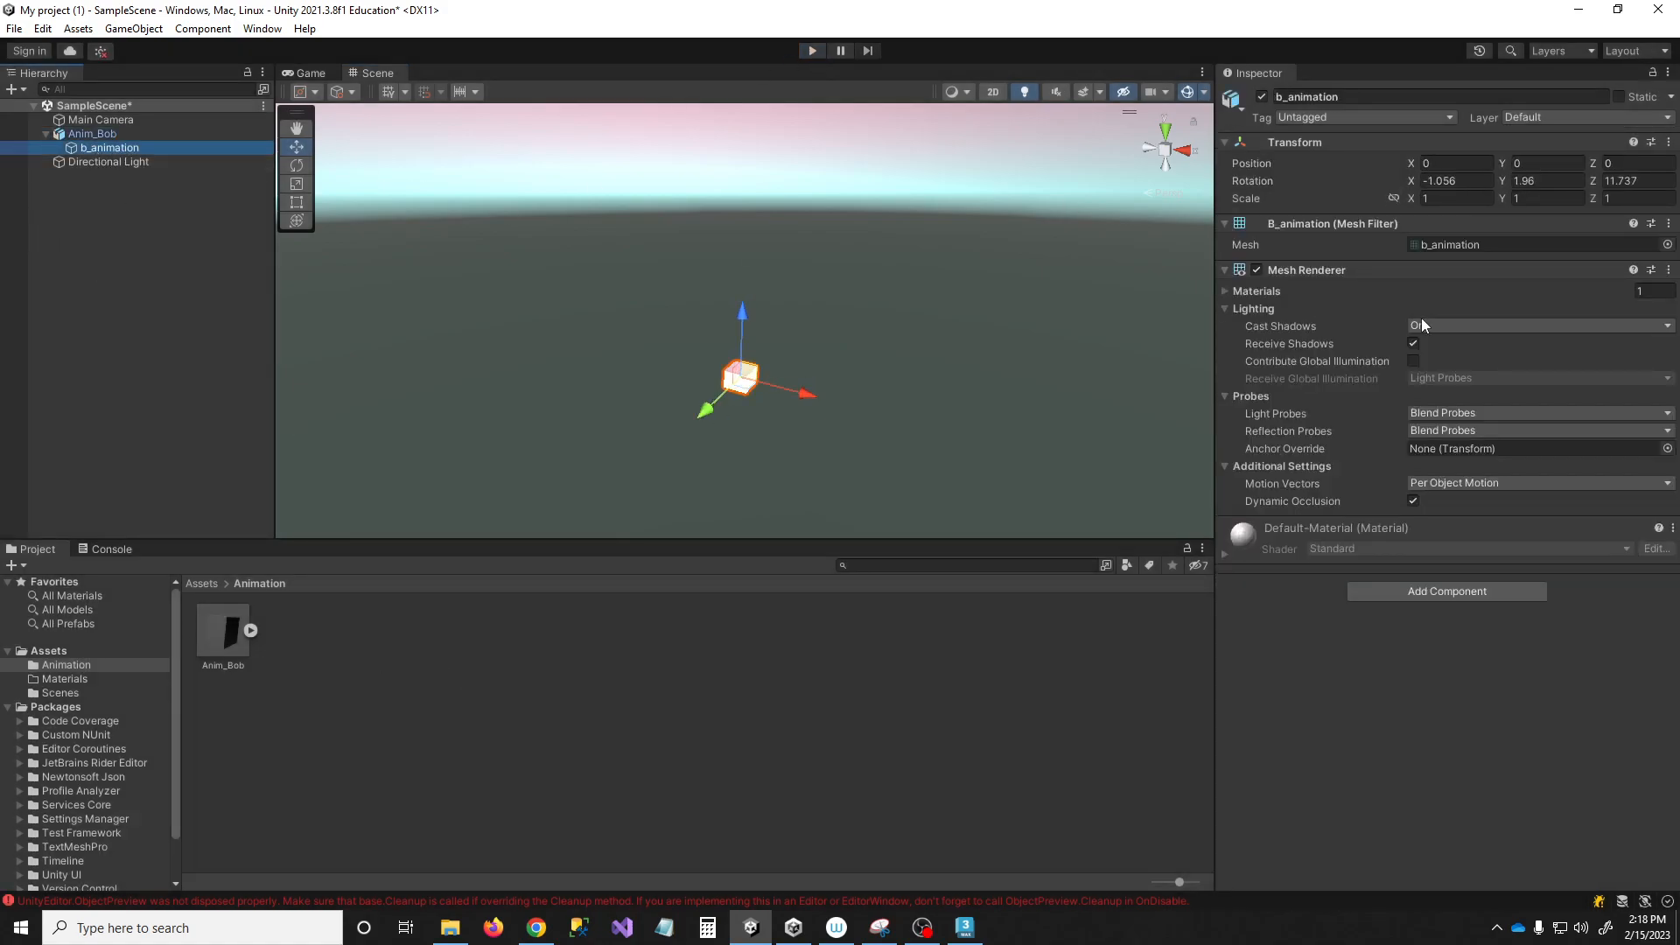
click(1427, 592)
text(anima)
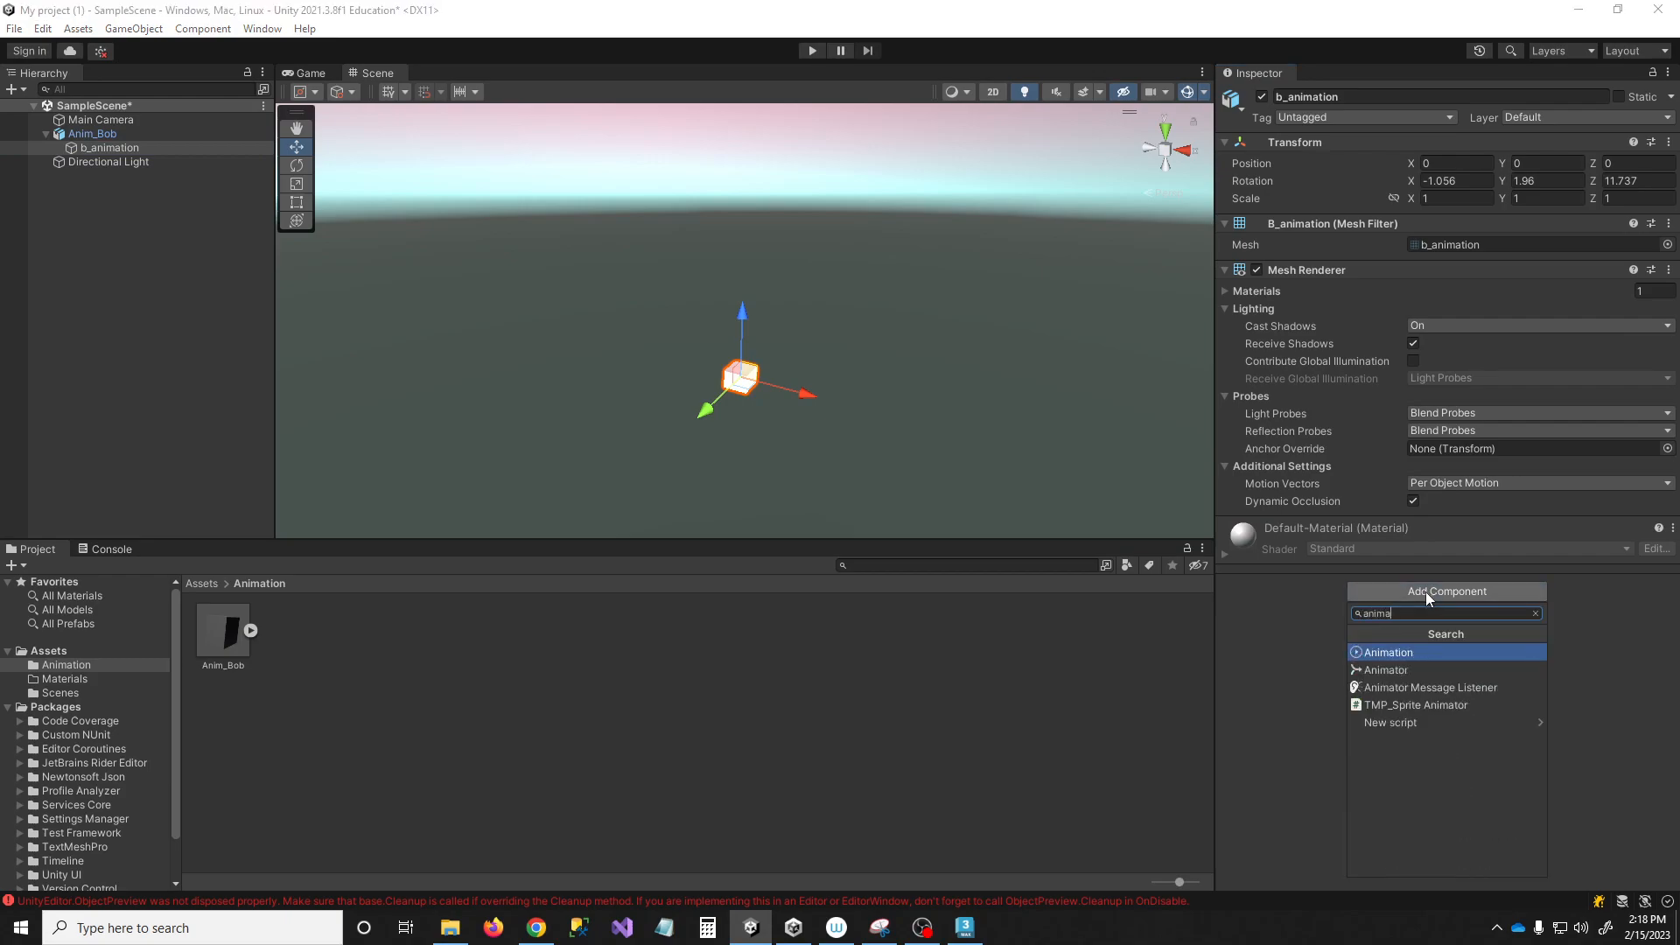
click(1429, 669)
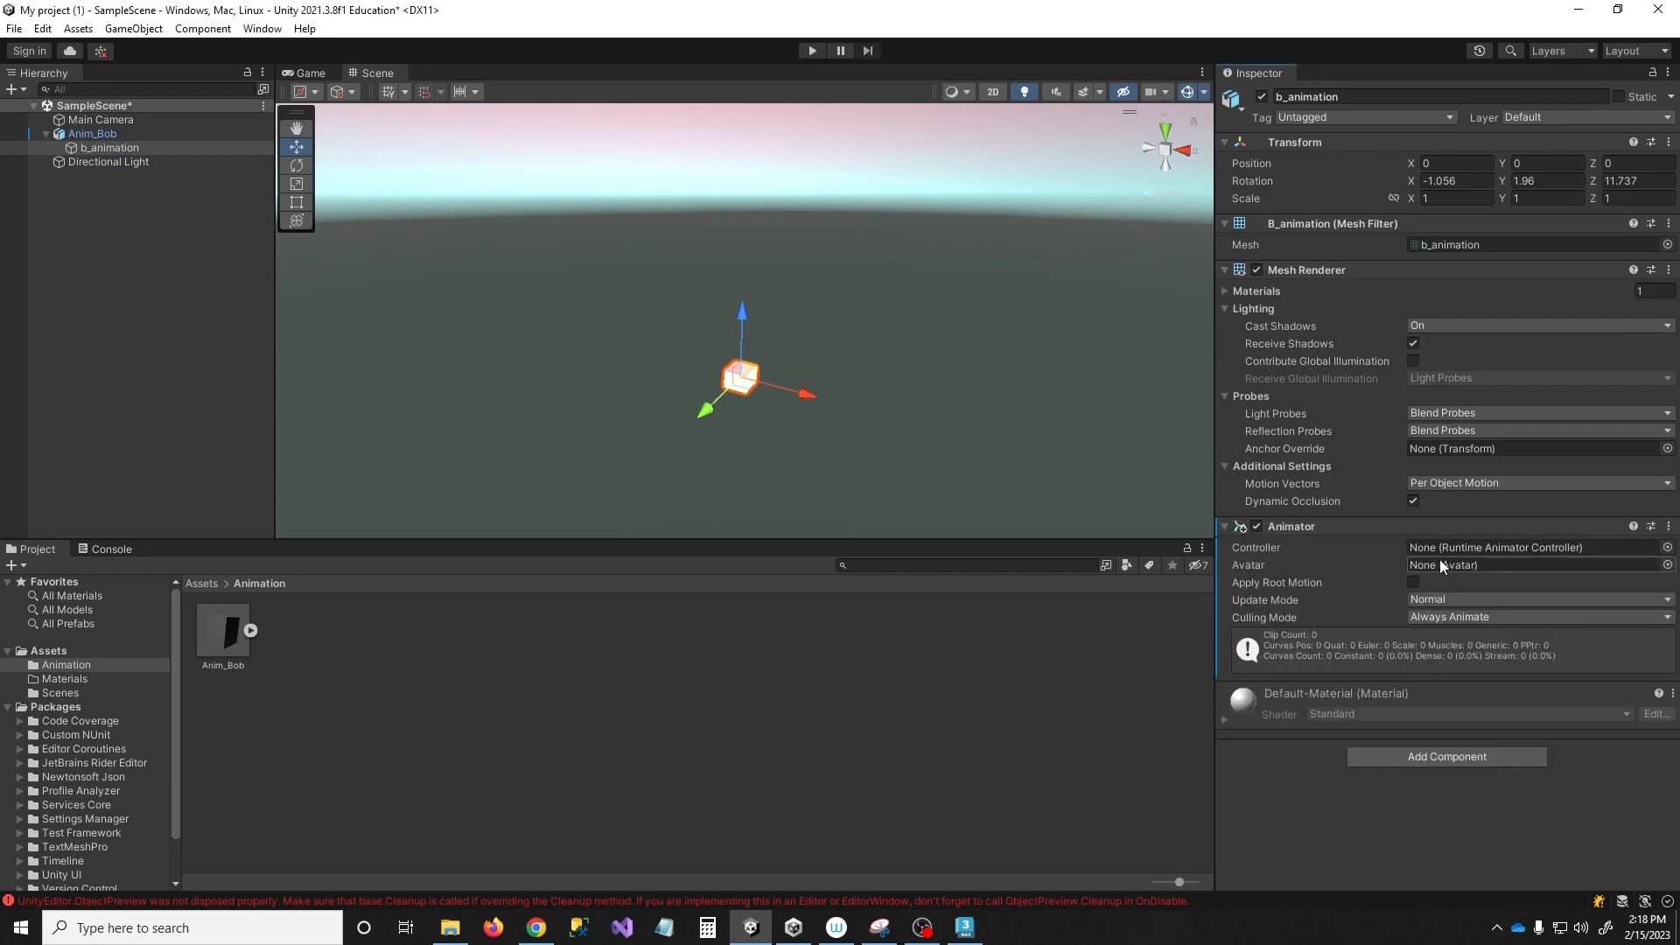
- Create an Animator Controller named Bob in the Animation folder and open it for editing
right_click(407, 675)
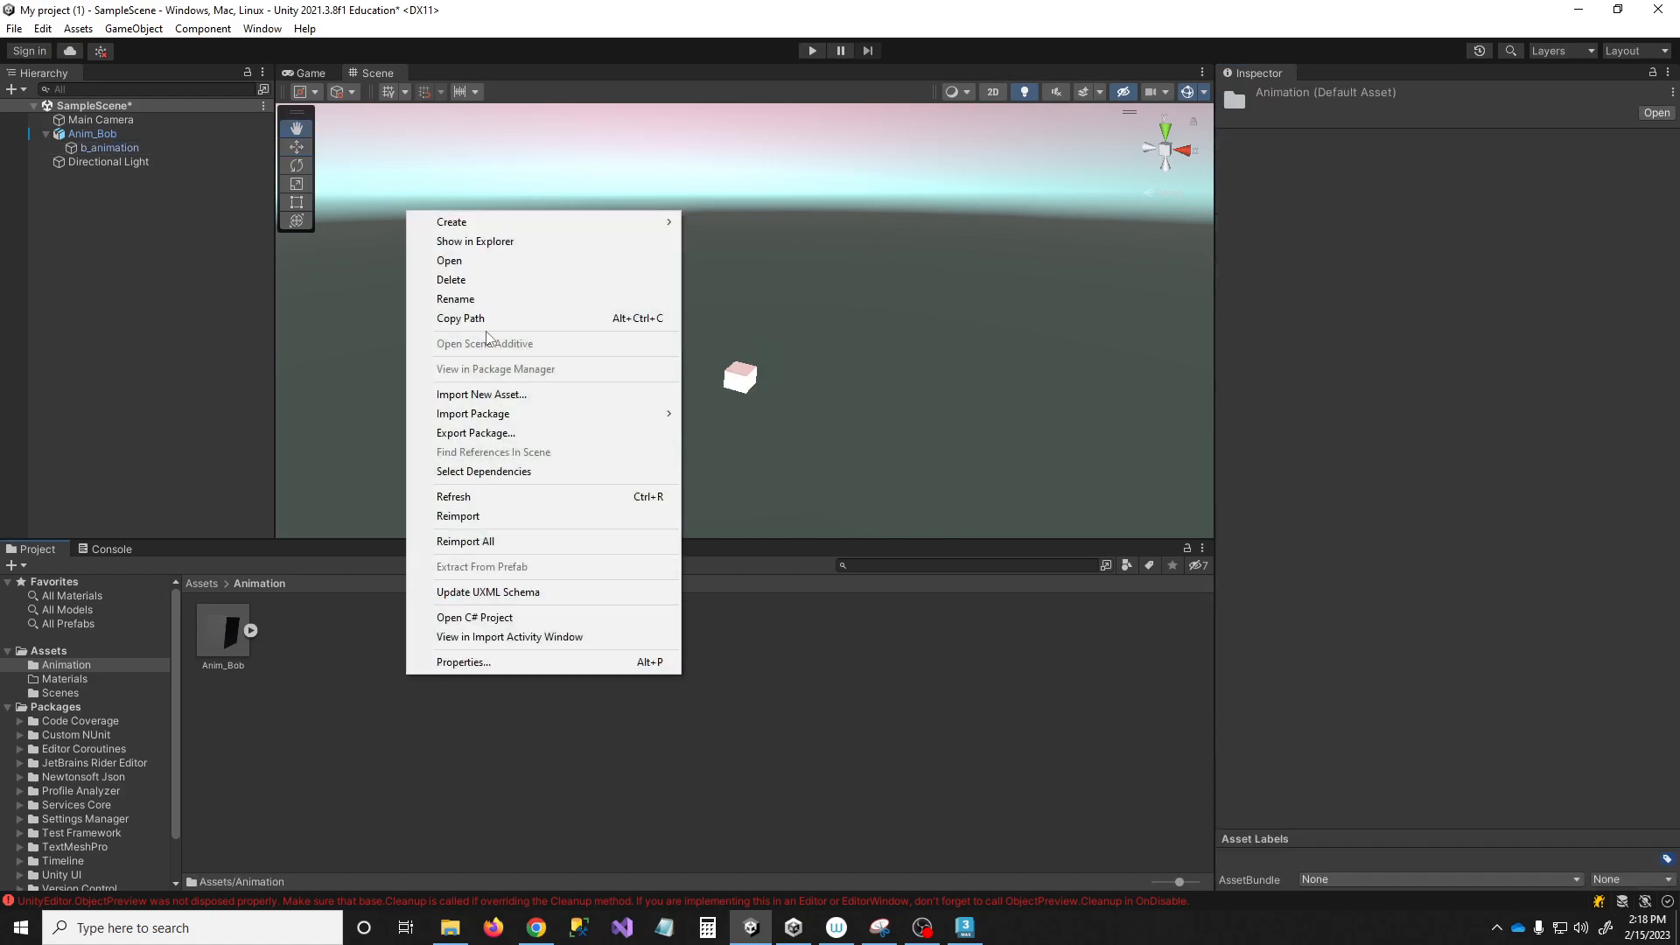
mouse_move(648, 221)
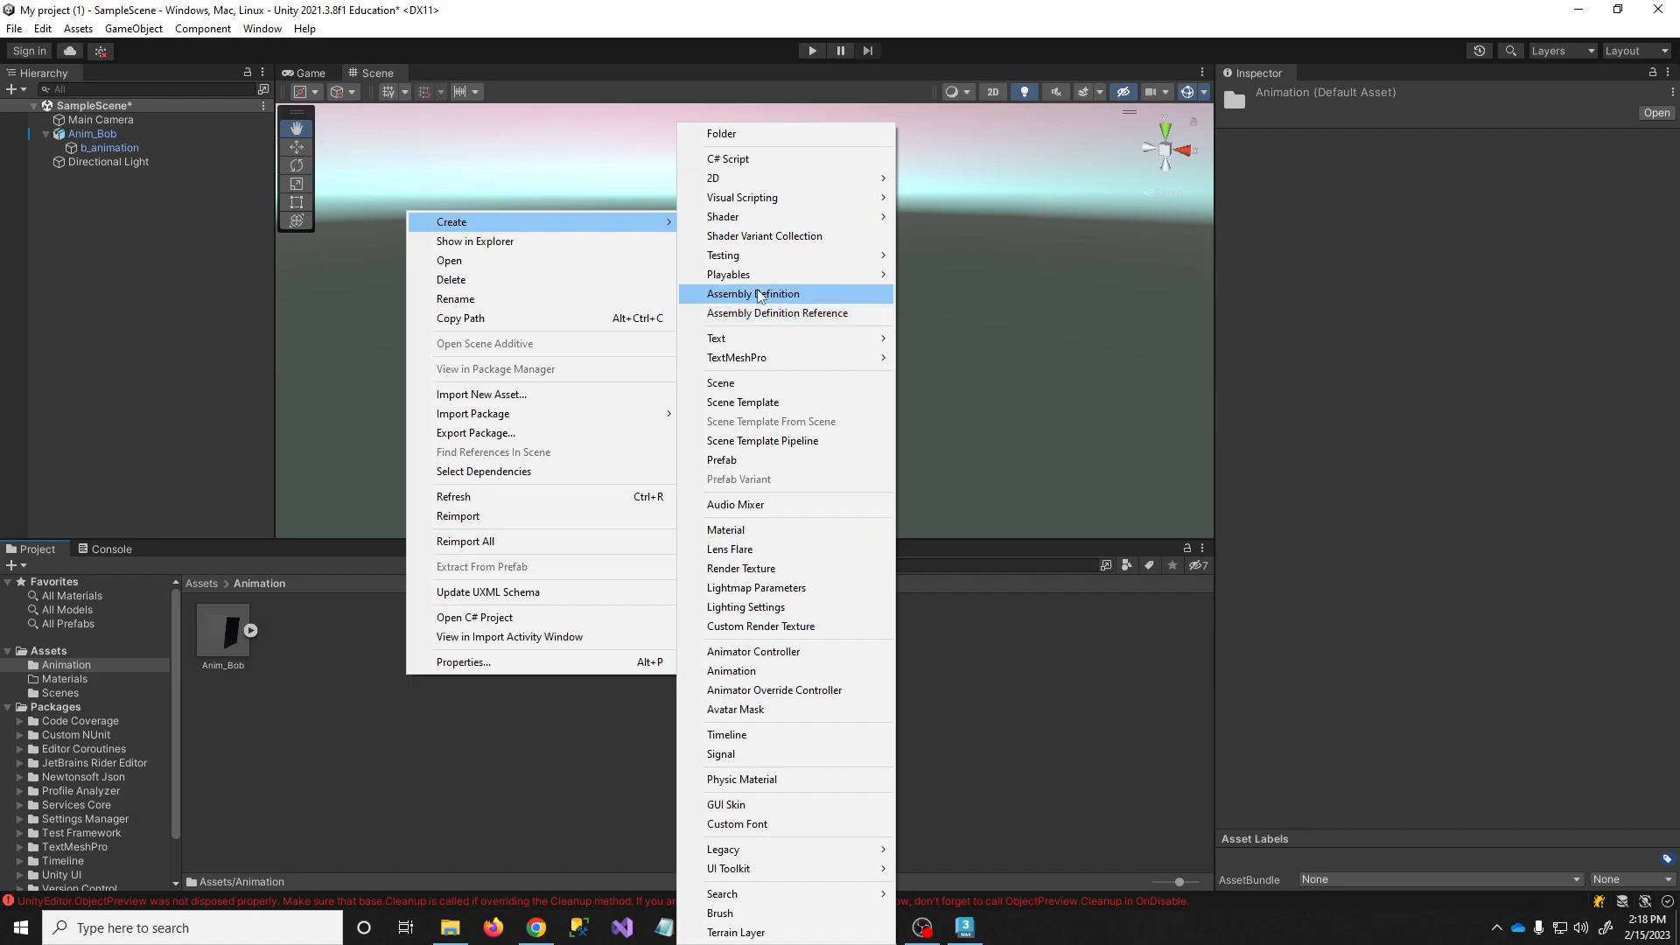
click(751, 651)
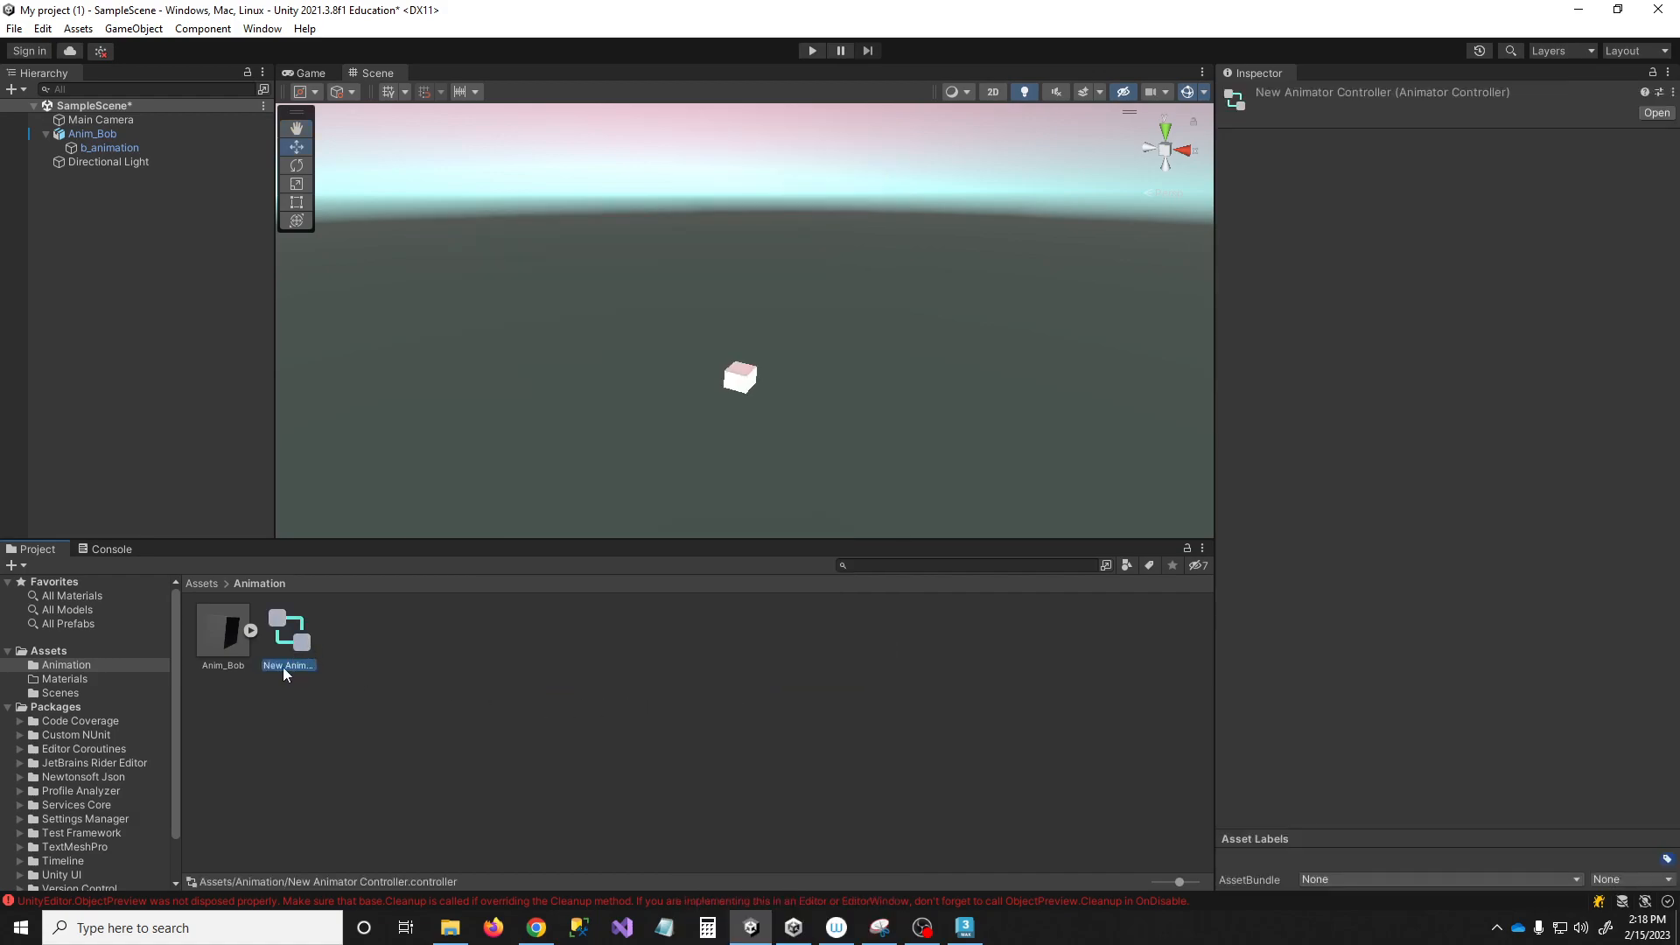
click(289, 666)
text(Bob)
key(Return)
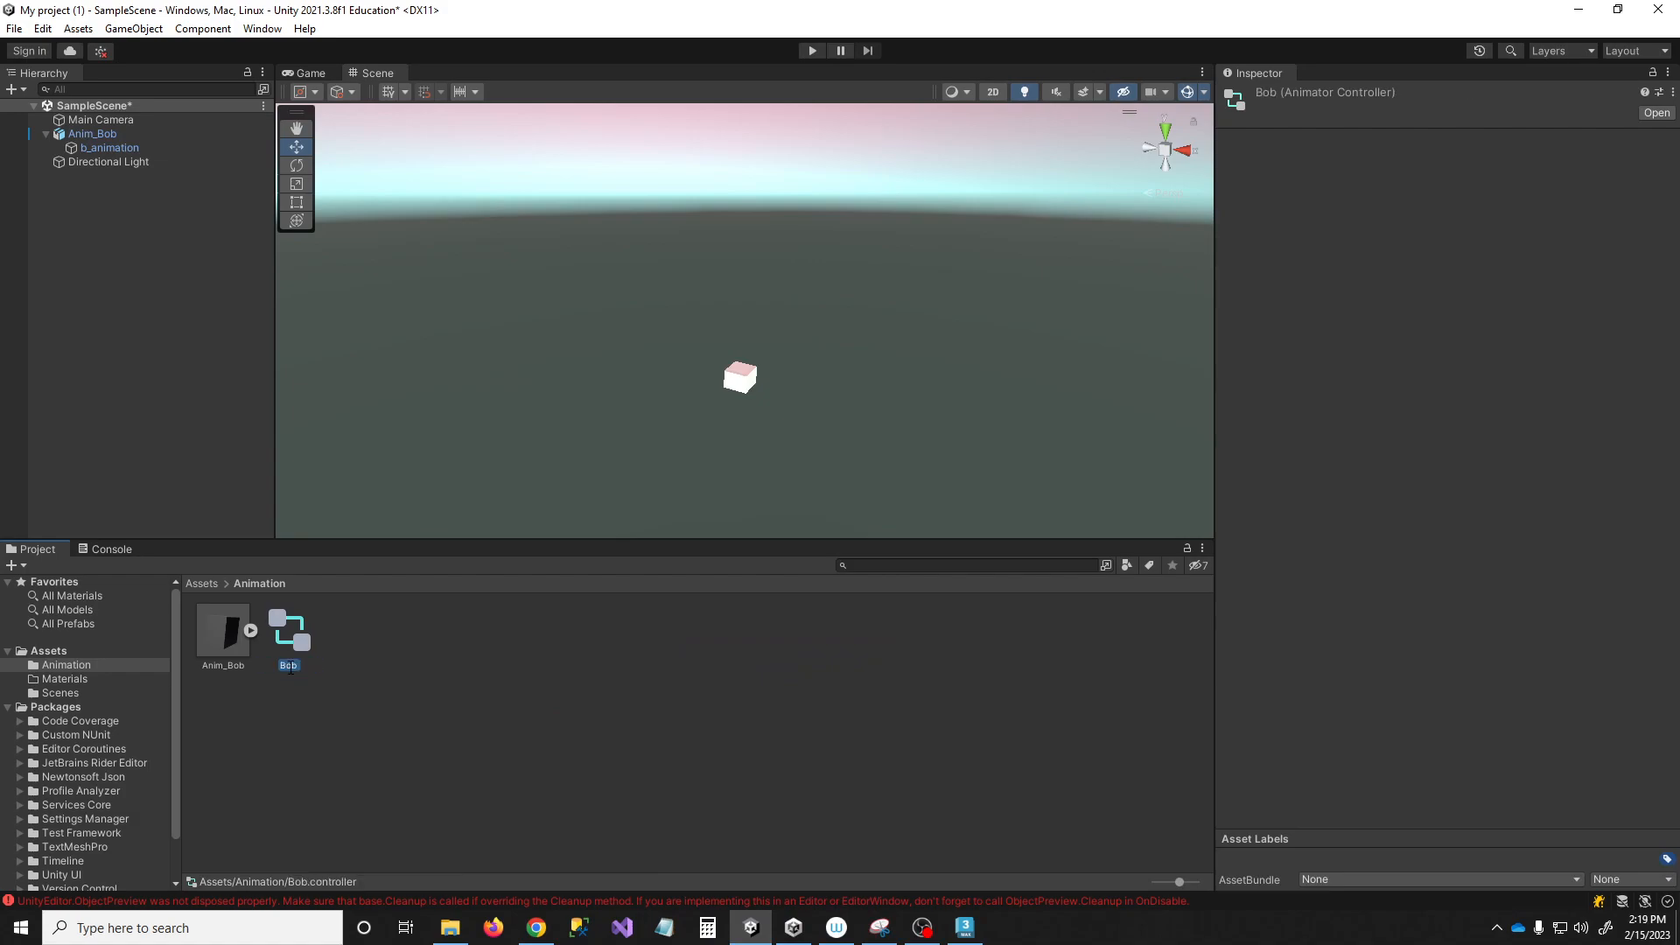
click(199, 607)
double_click(291, 645)
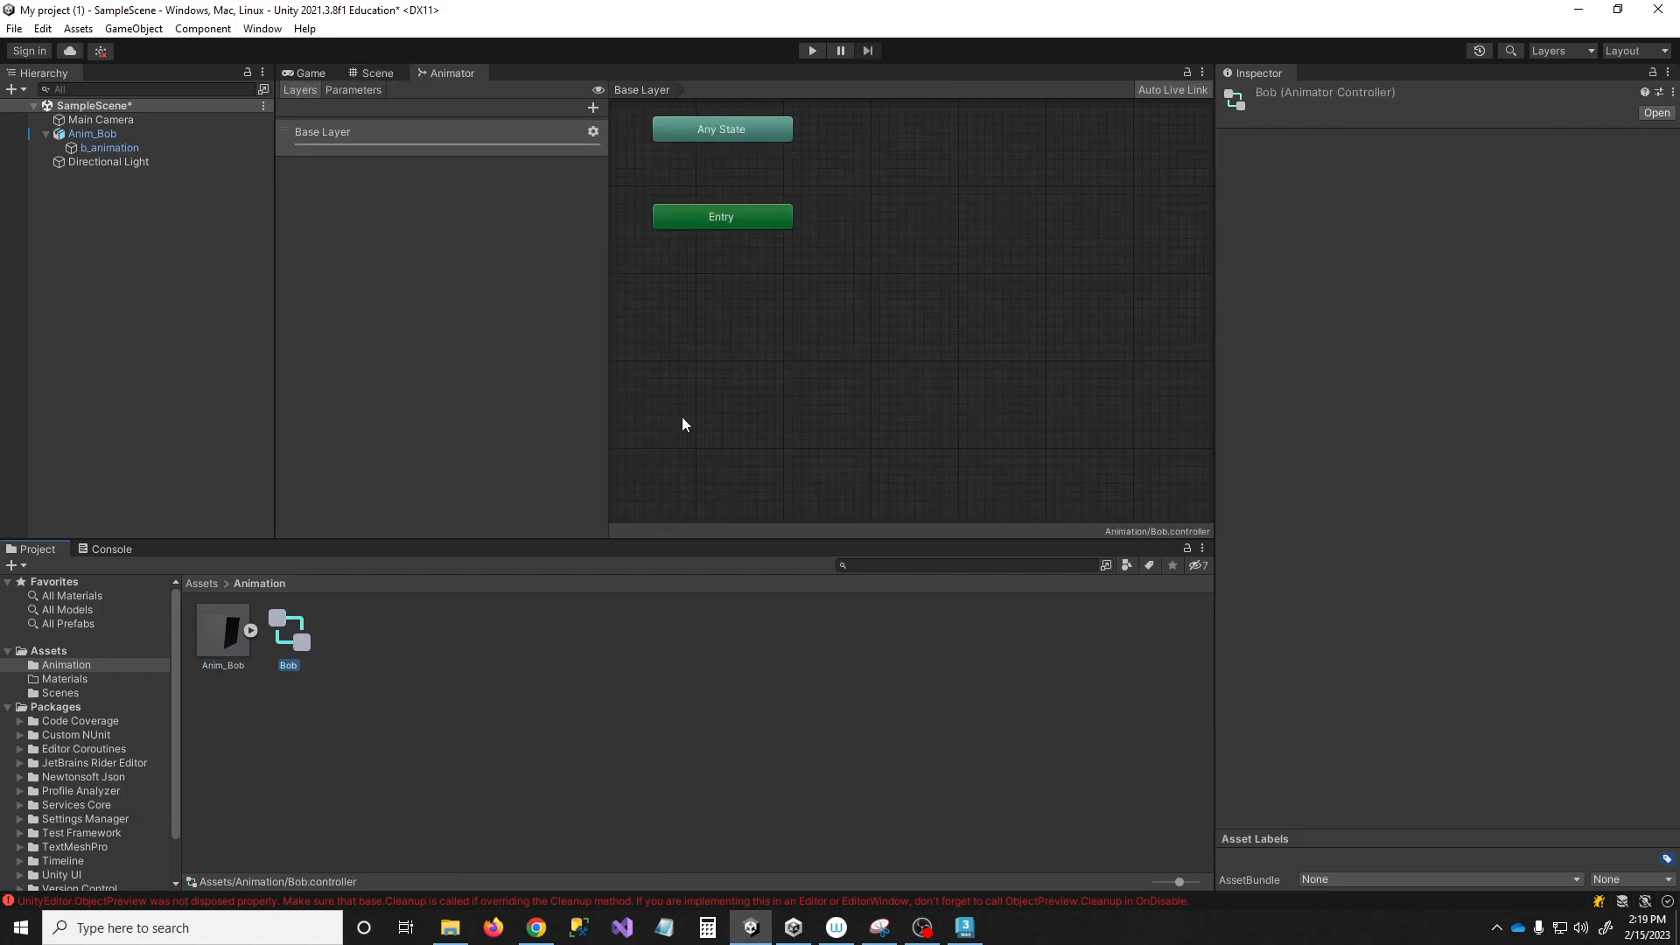
- Rename Anim_Bob's imported Take 001 clip to Bob and apply the import settings
click(224, 637)
click(252, 632)
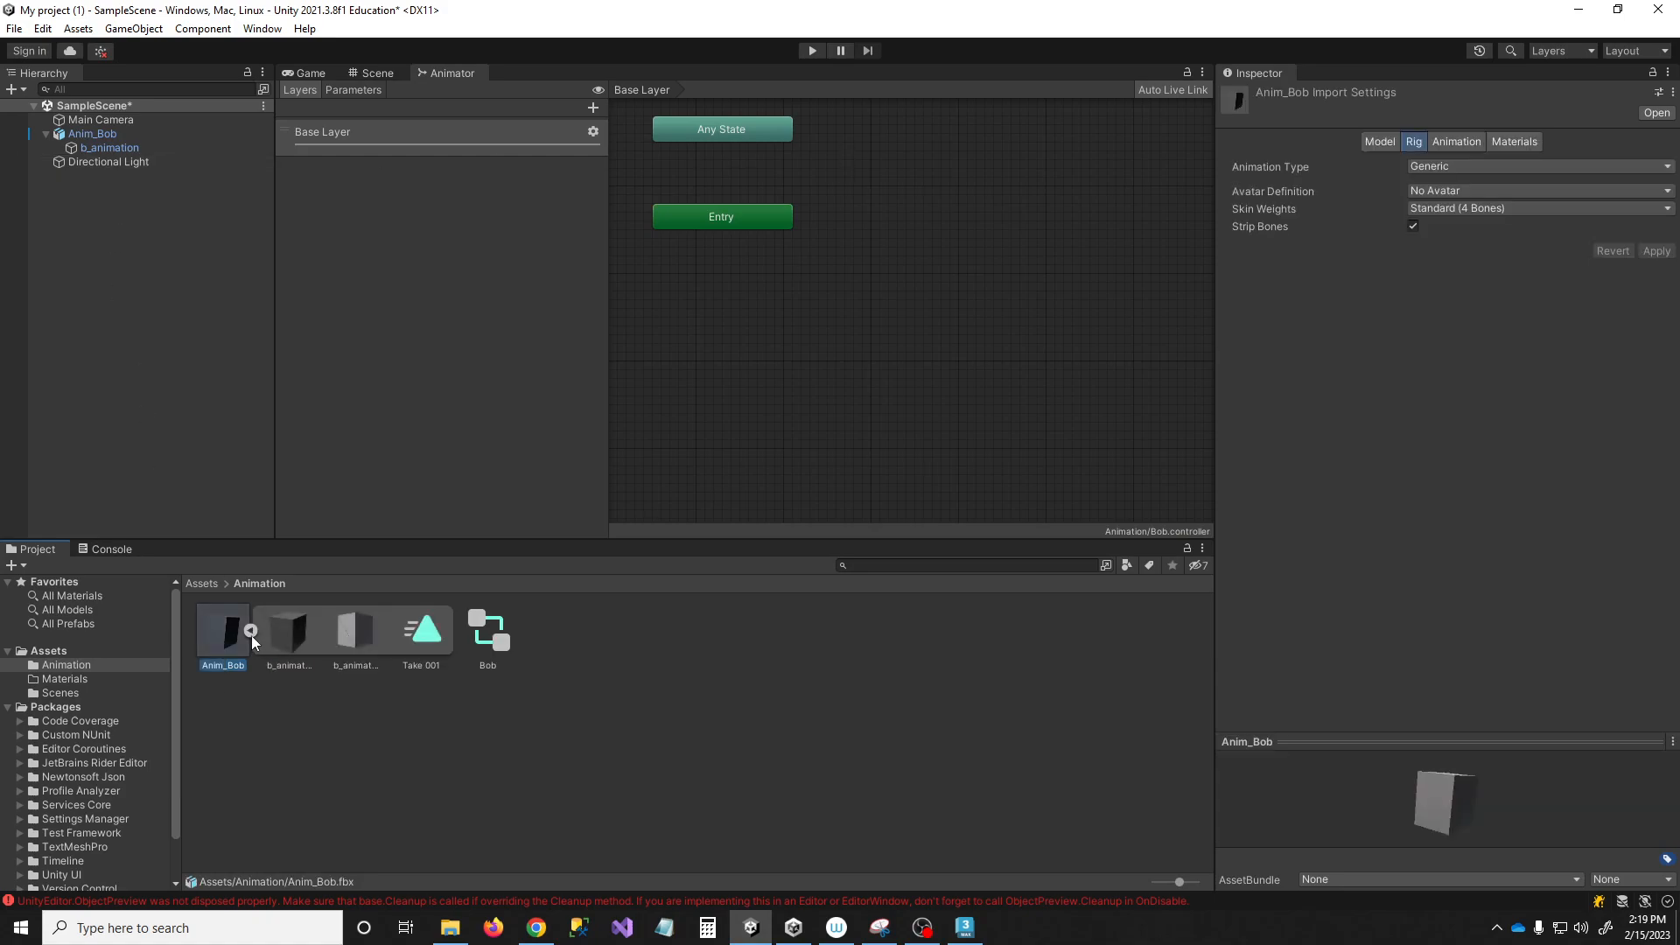
click(1455, 144)
click(1322, 452)
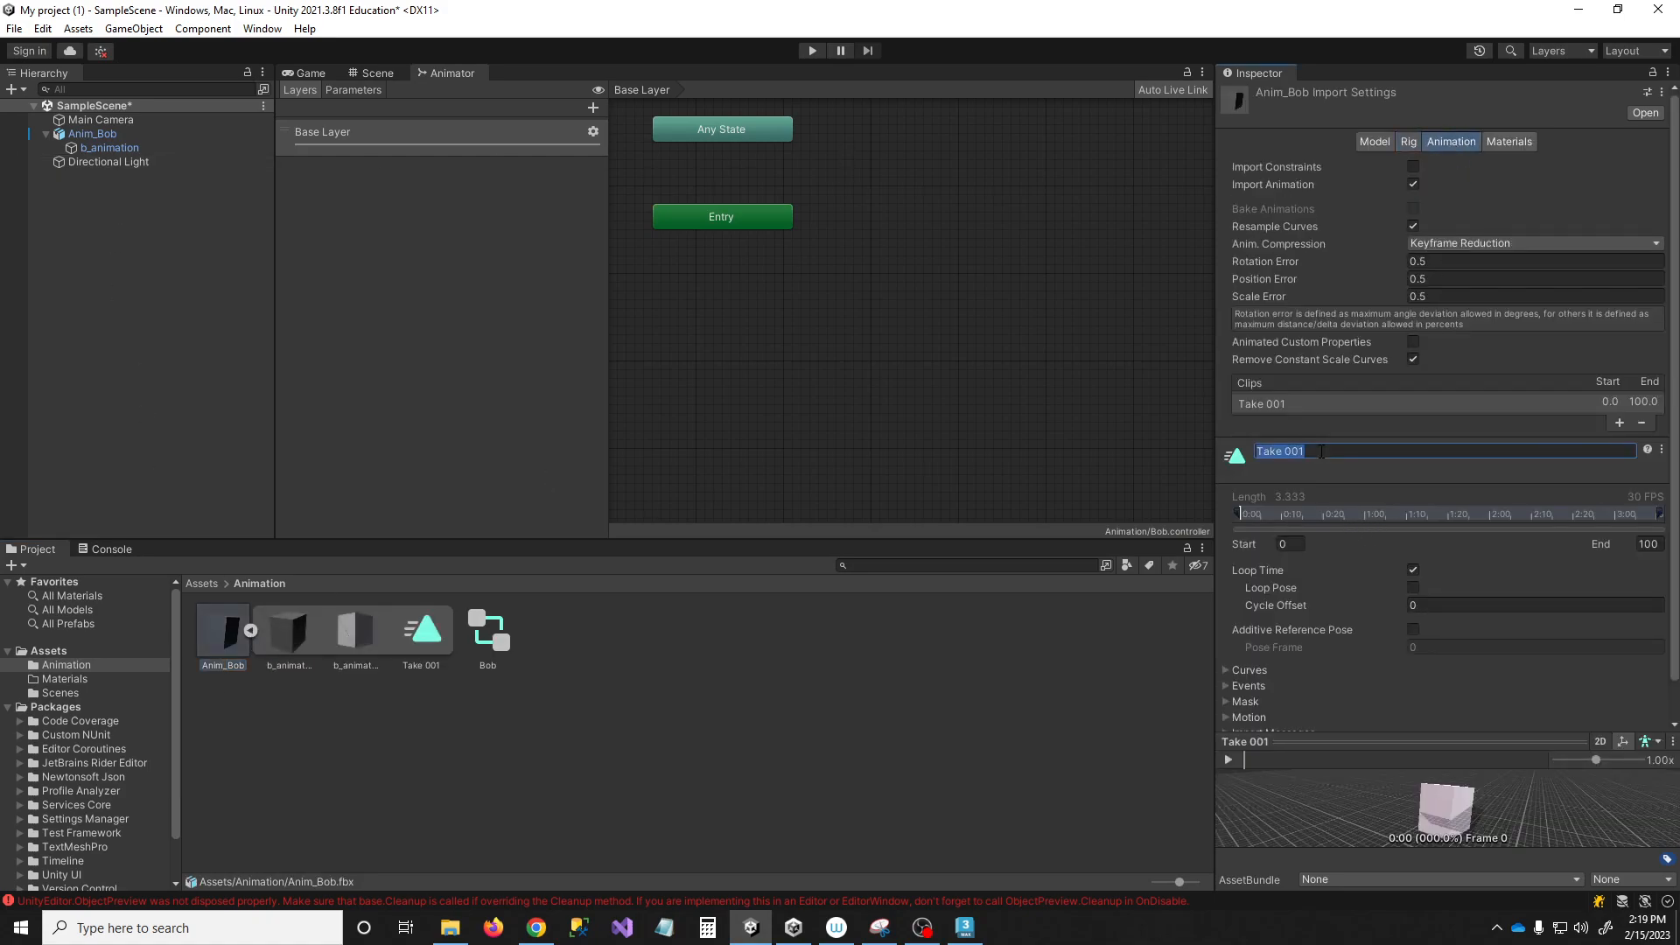
text(Bob)
scroll(1488, 648, down, 2)
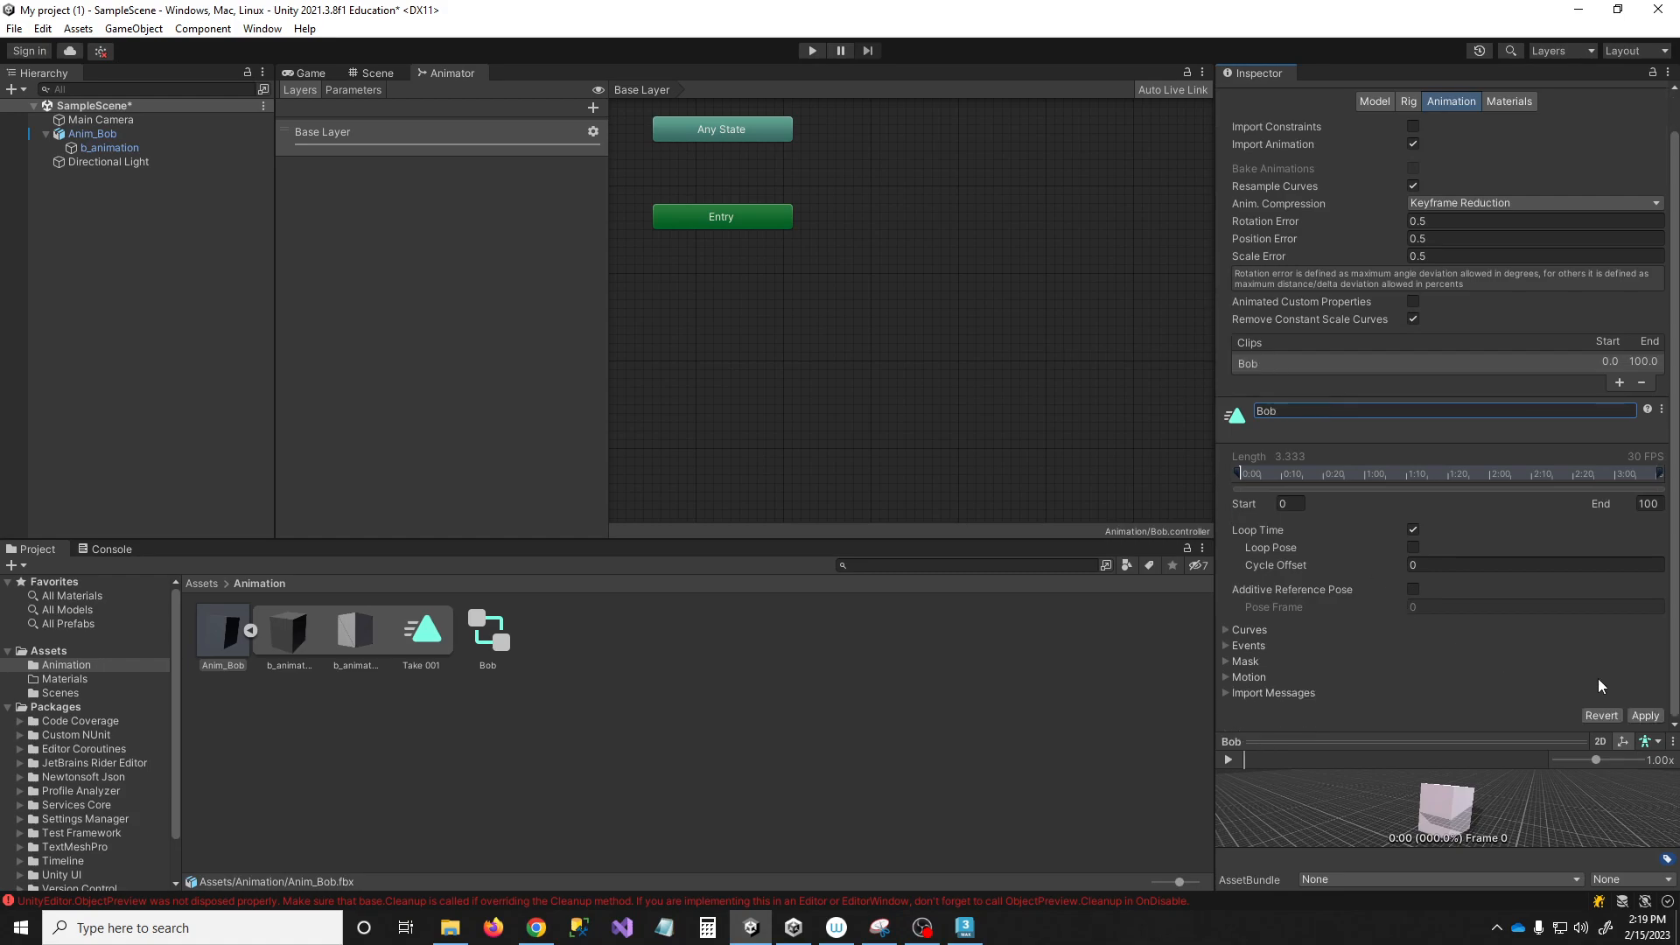
click(1646, 716)
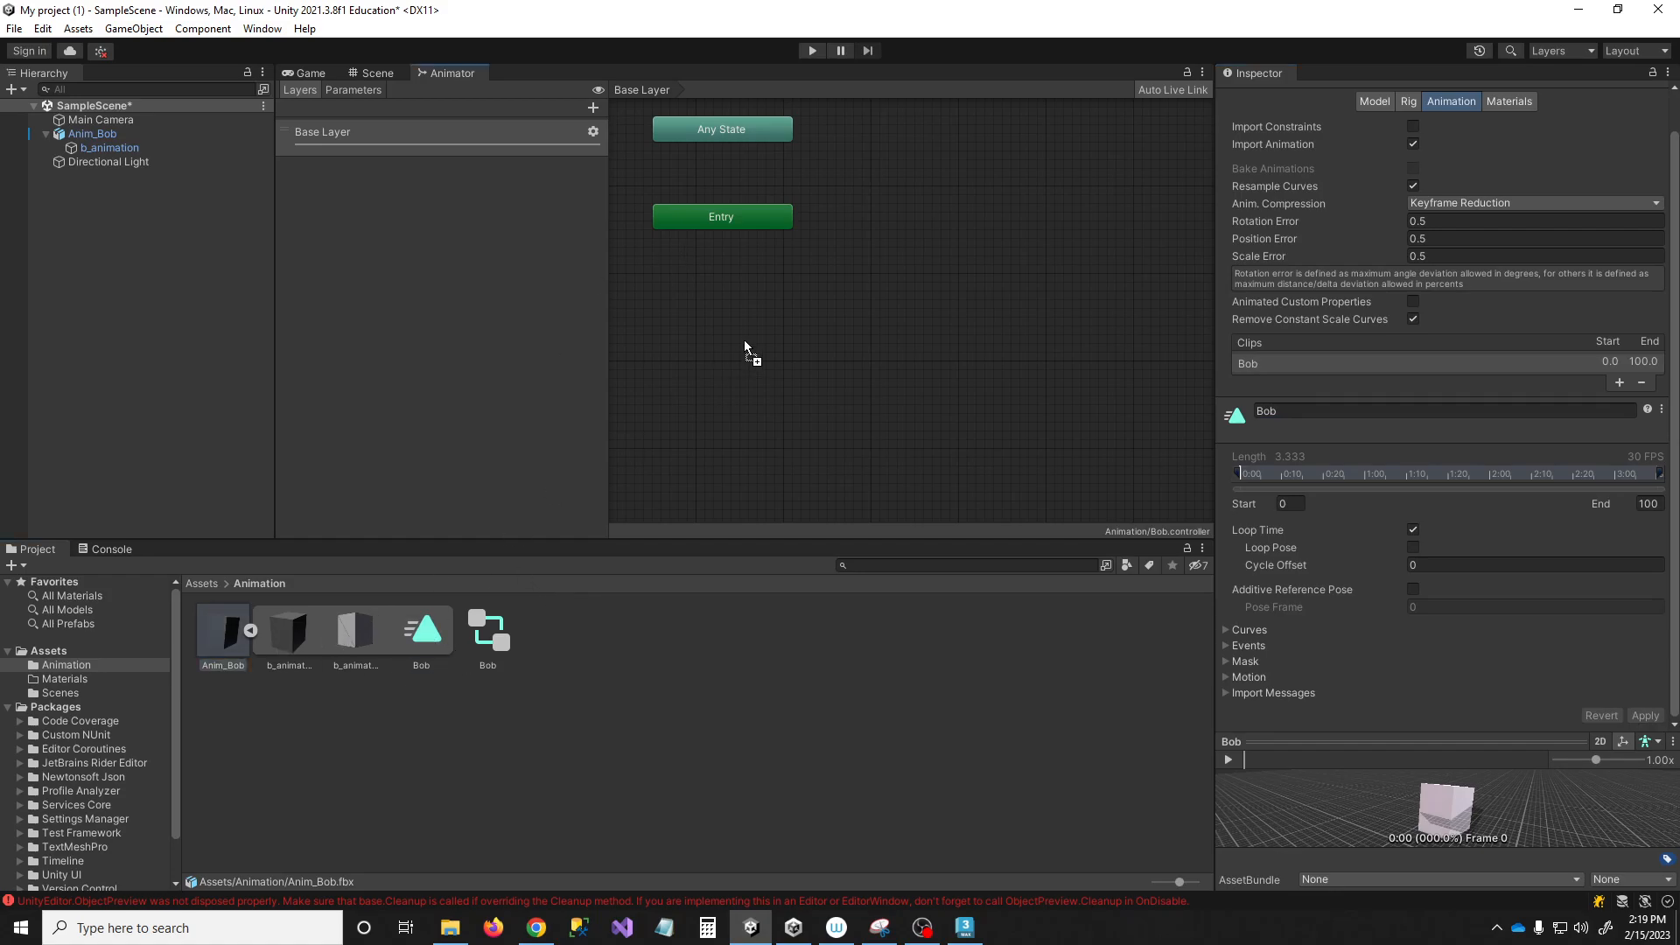
- Add the Bob clip as a state in the Bob controller's graph and assign that controller to b_animation's Animator
drag(744, 340, 745, 341)
click(837, 362)
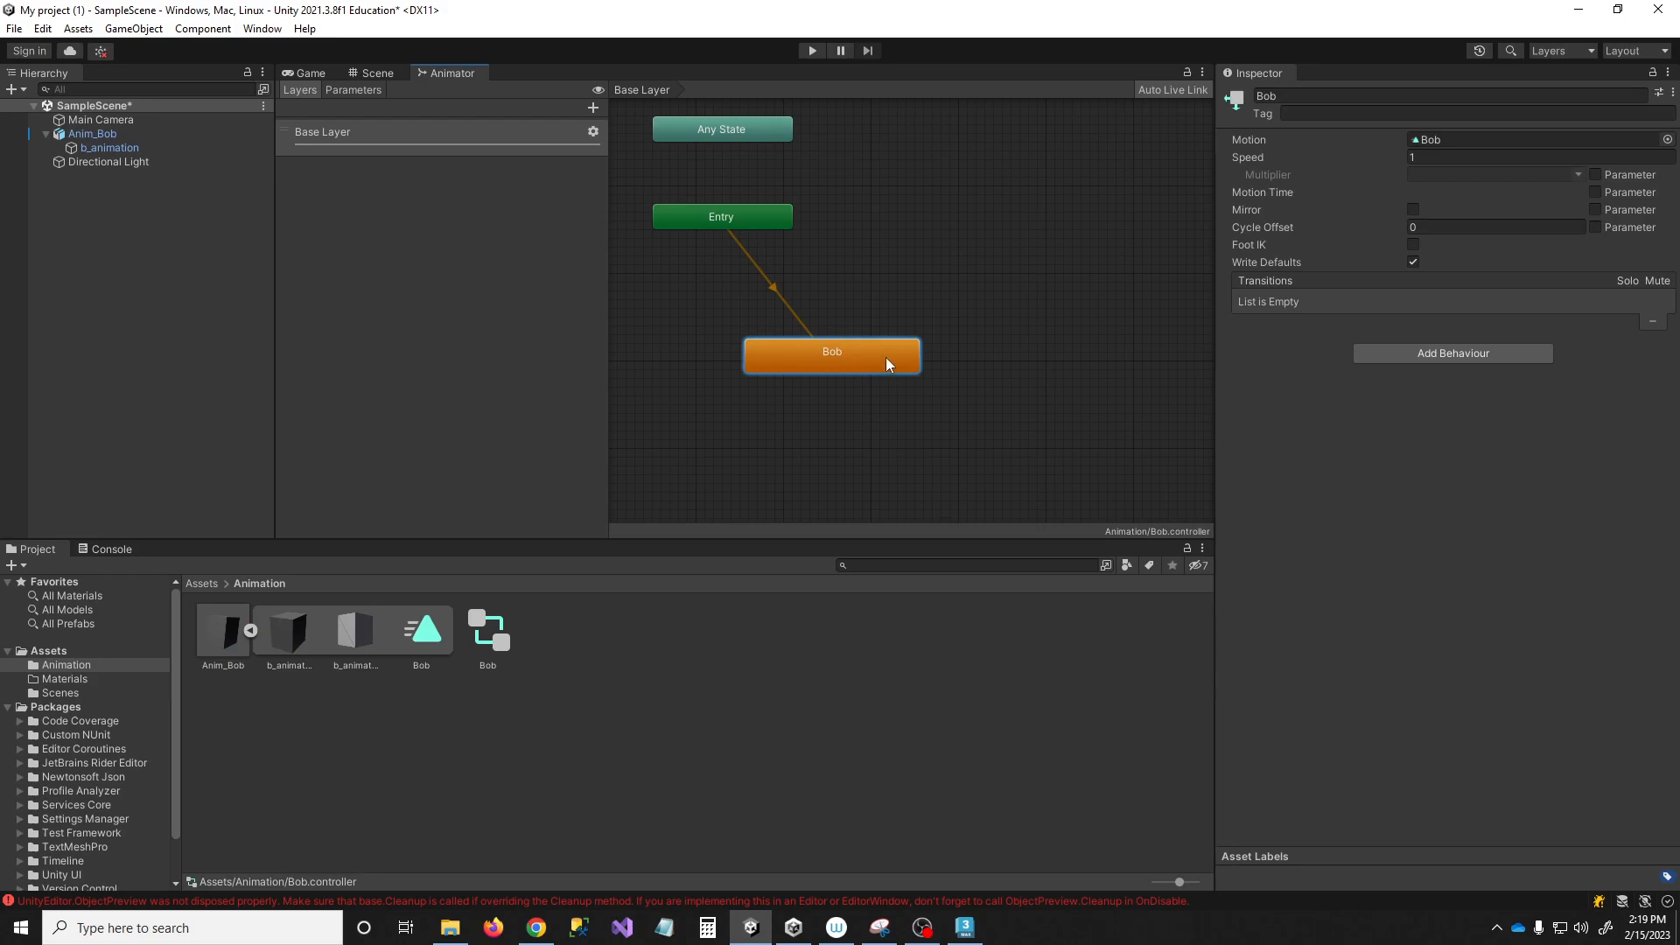
click(376, 73)
click(109, 148)
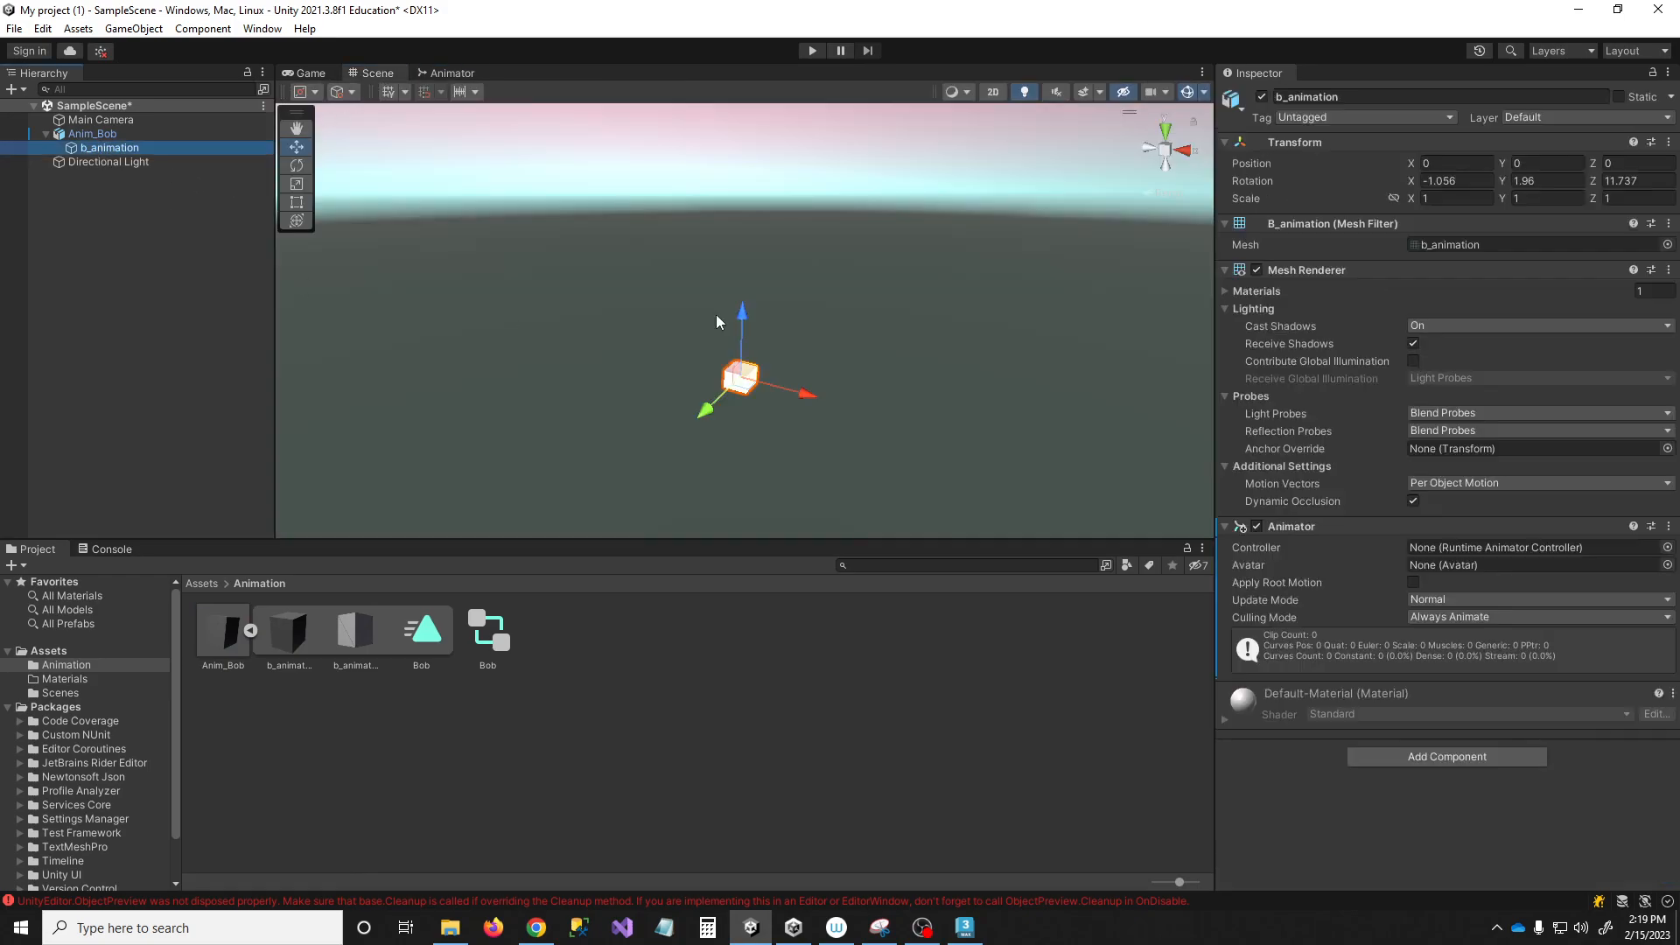
drag(473, 639, 1439, 552)
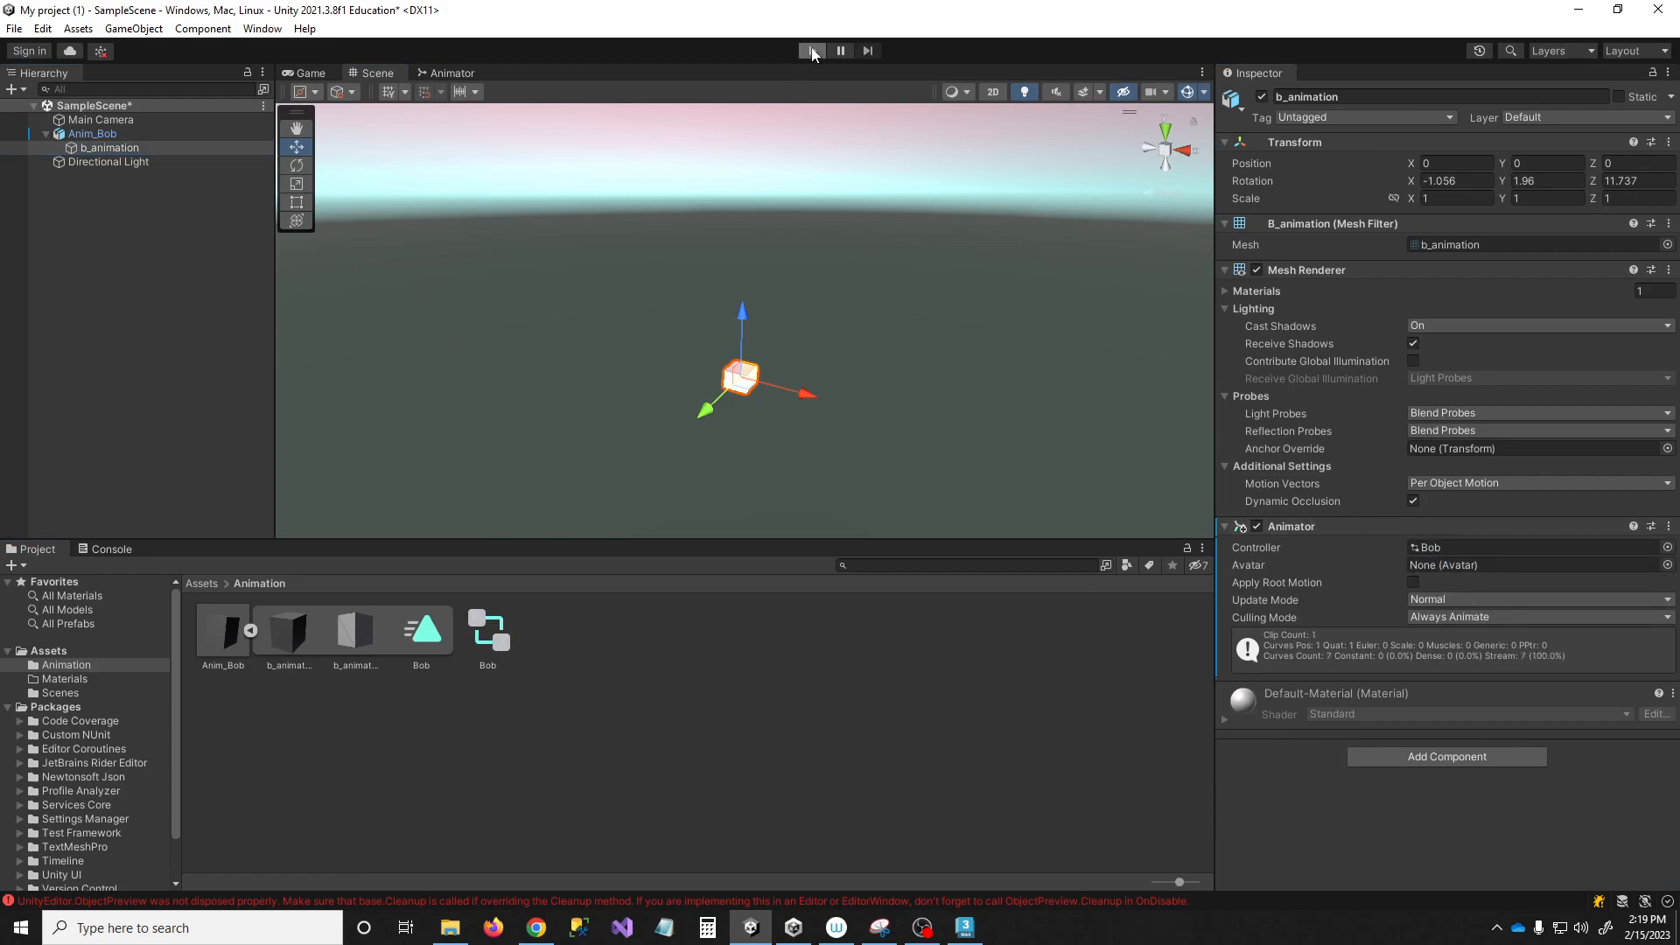
- Run the scene in play mode, watch b_animation in the Scene view, and stop play mode
click(812, 51)
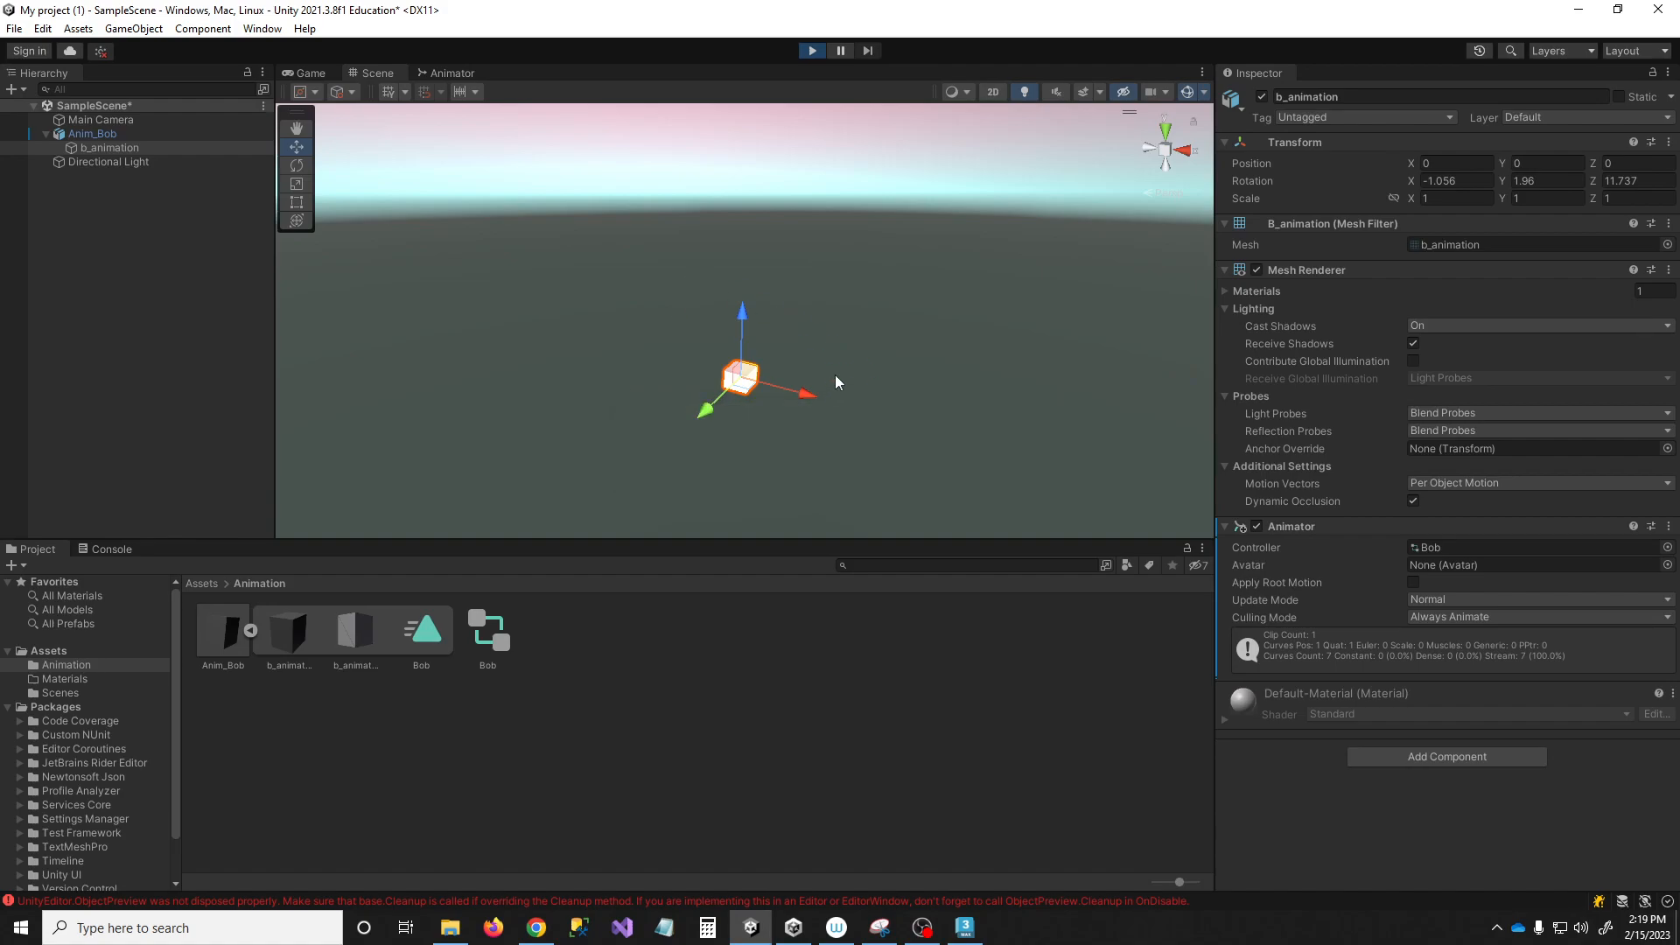
click(375, 77)
right_drag(834, 349, 810, 393)
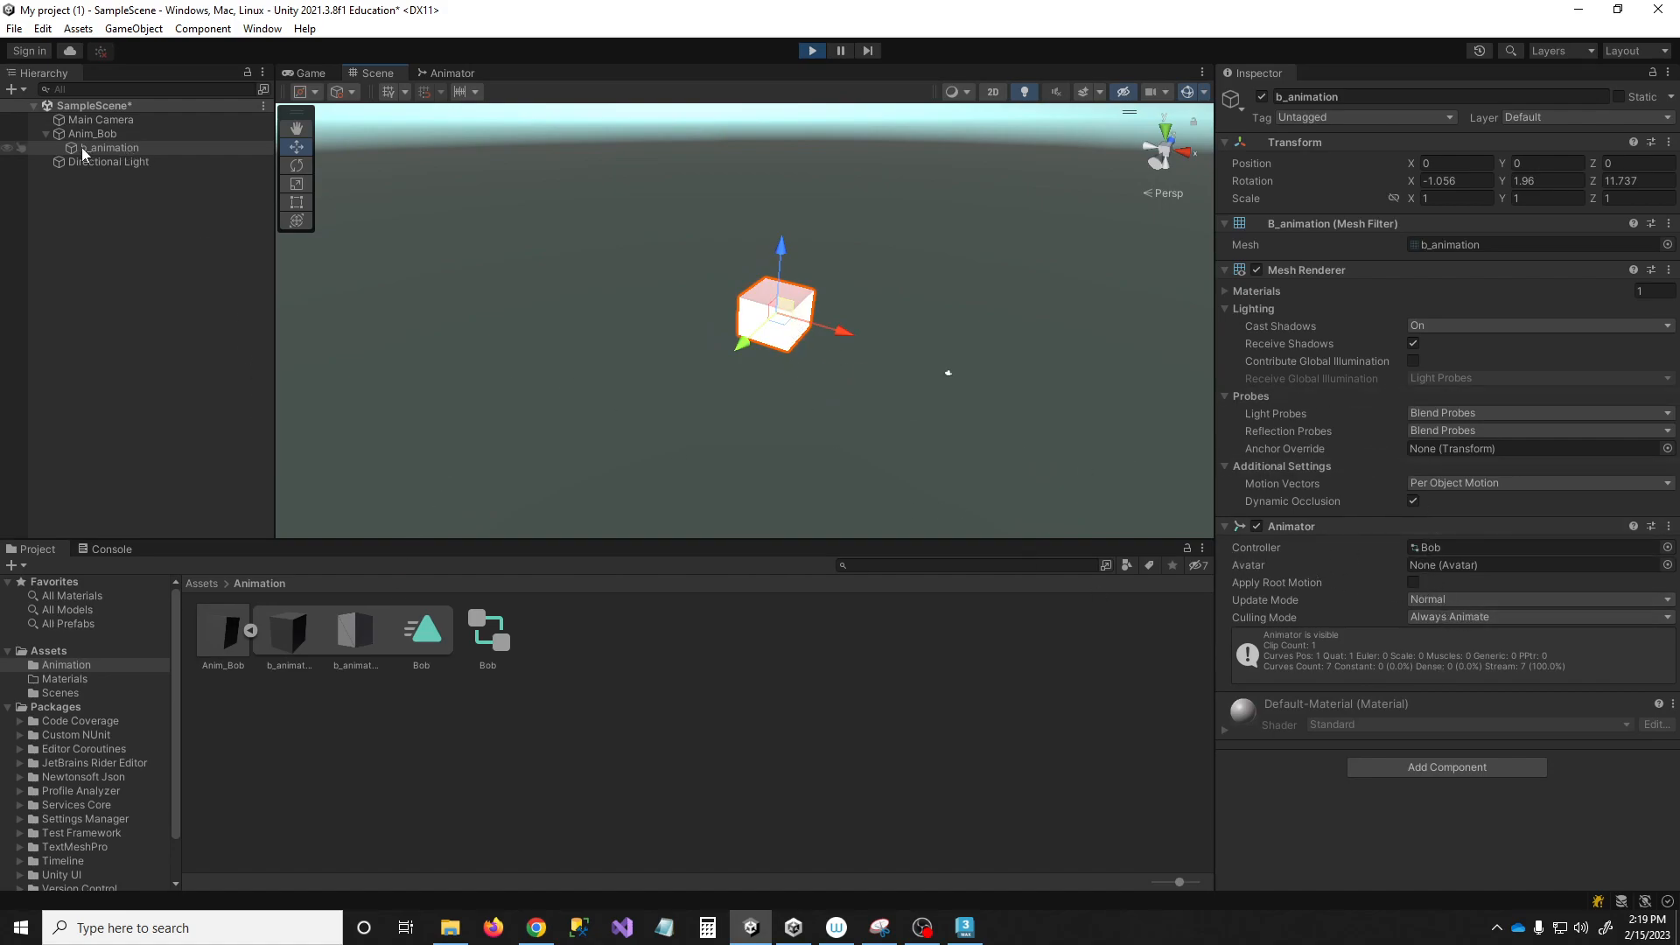
click(93, 134)
click(814, 51)
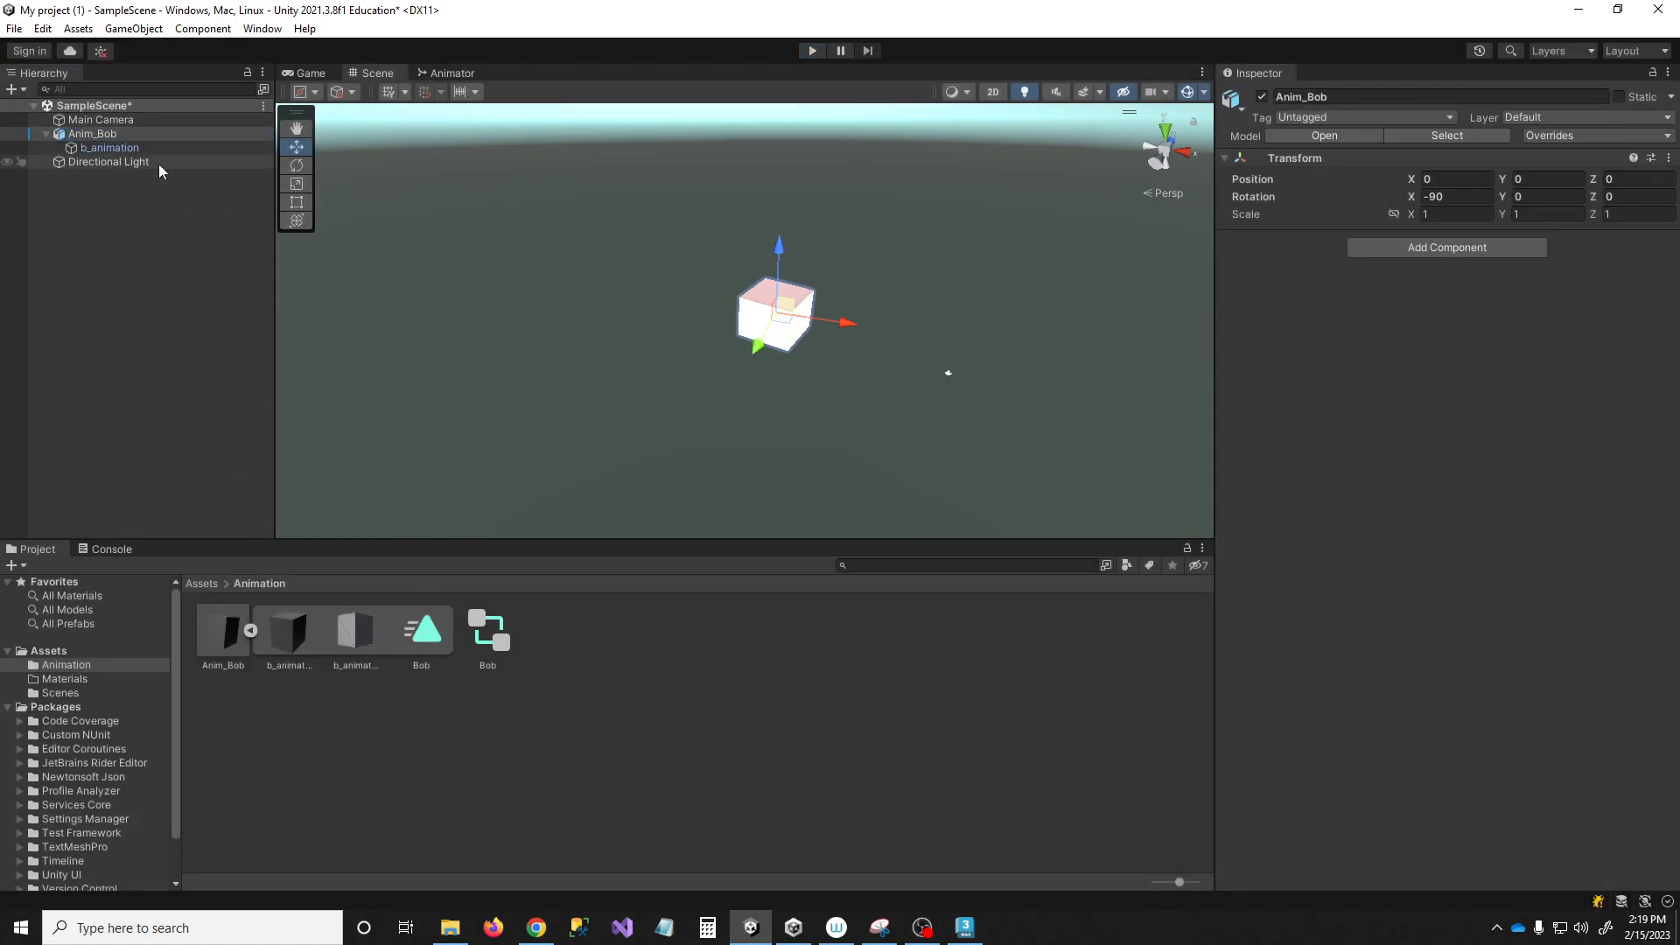
- Copy b_animation's Animator component and paste it as a new component on its parent Anim_Bob
click(109, 148)
right_click(1291, 526)
click(1353, 639)
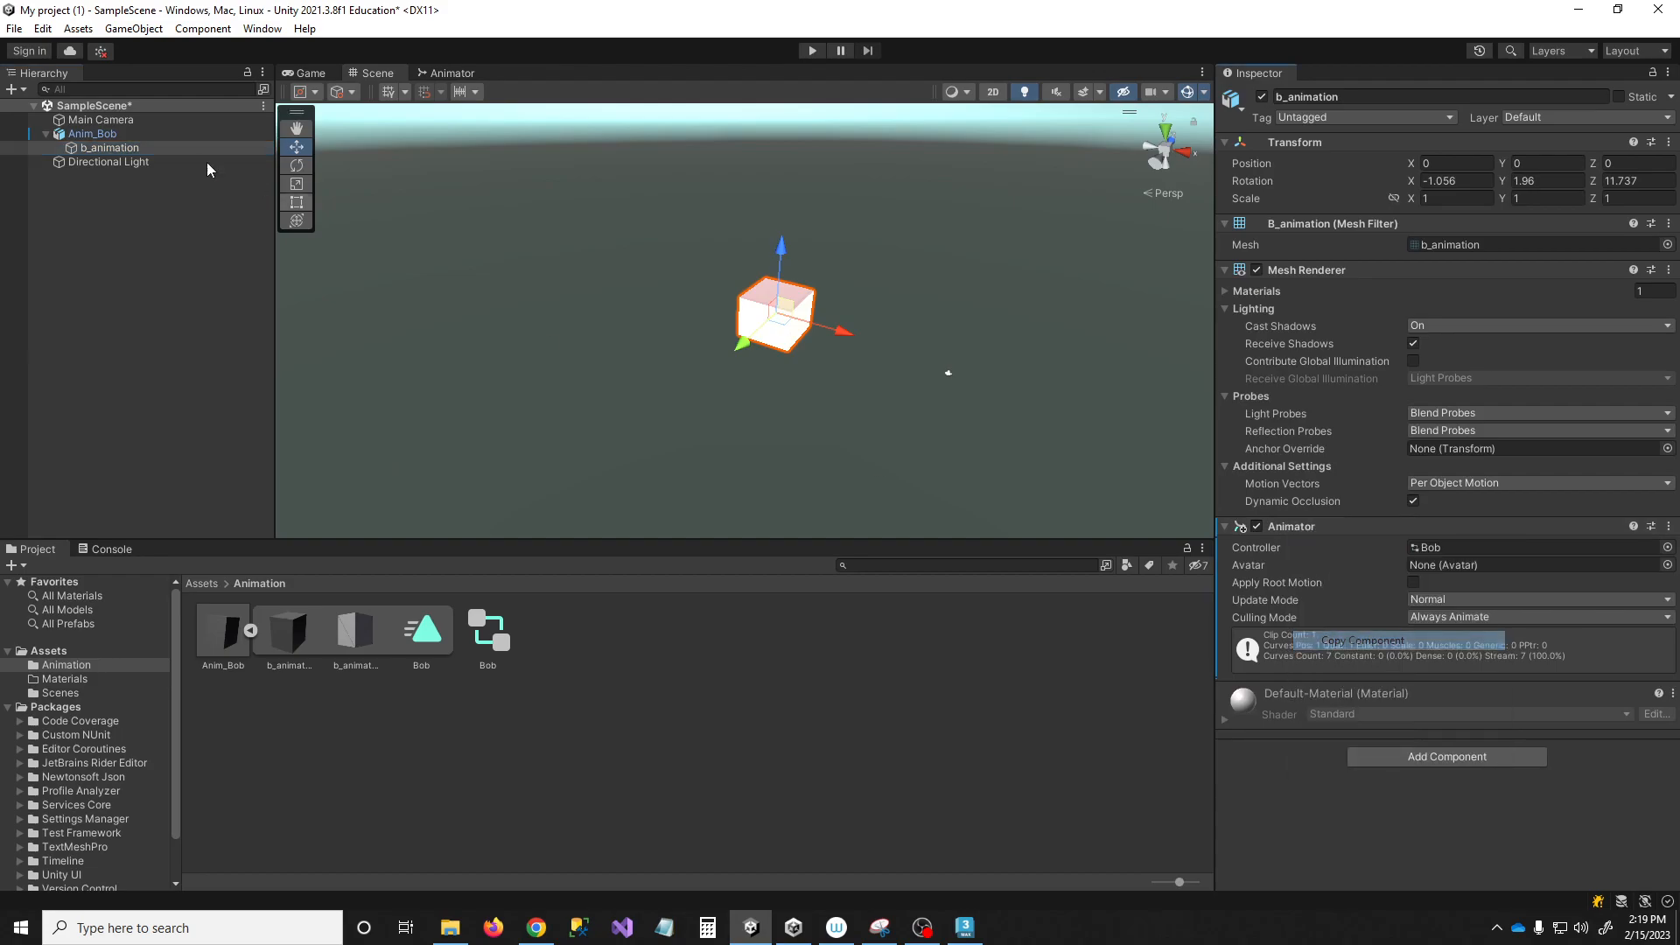
click(123, 136)
right_click(1313, 172)
mouse_move(1376, 310)
click(1568, 390)
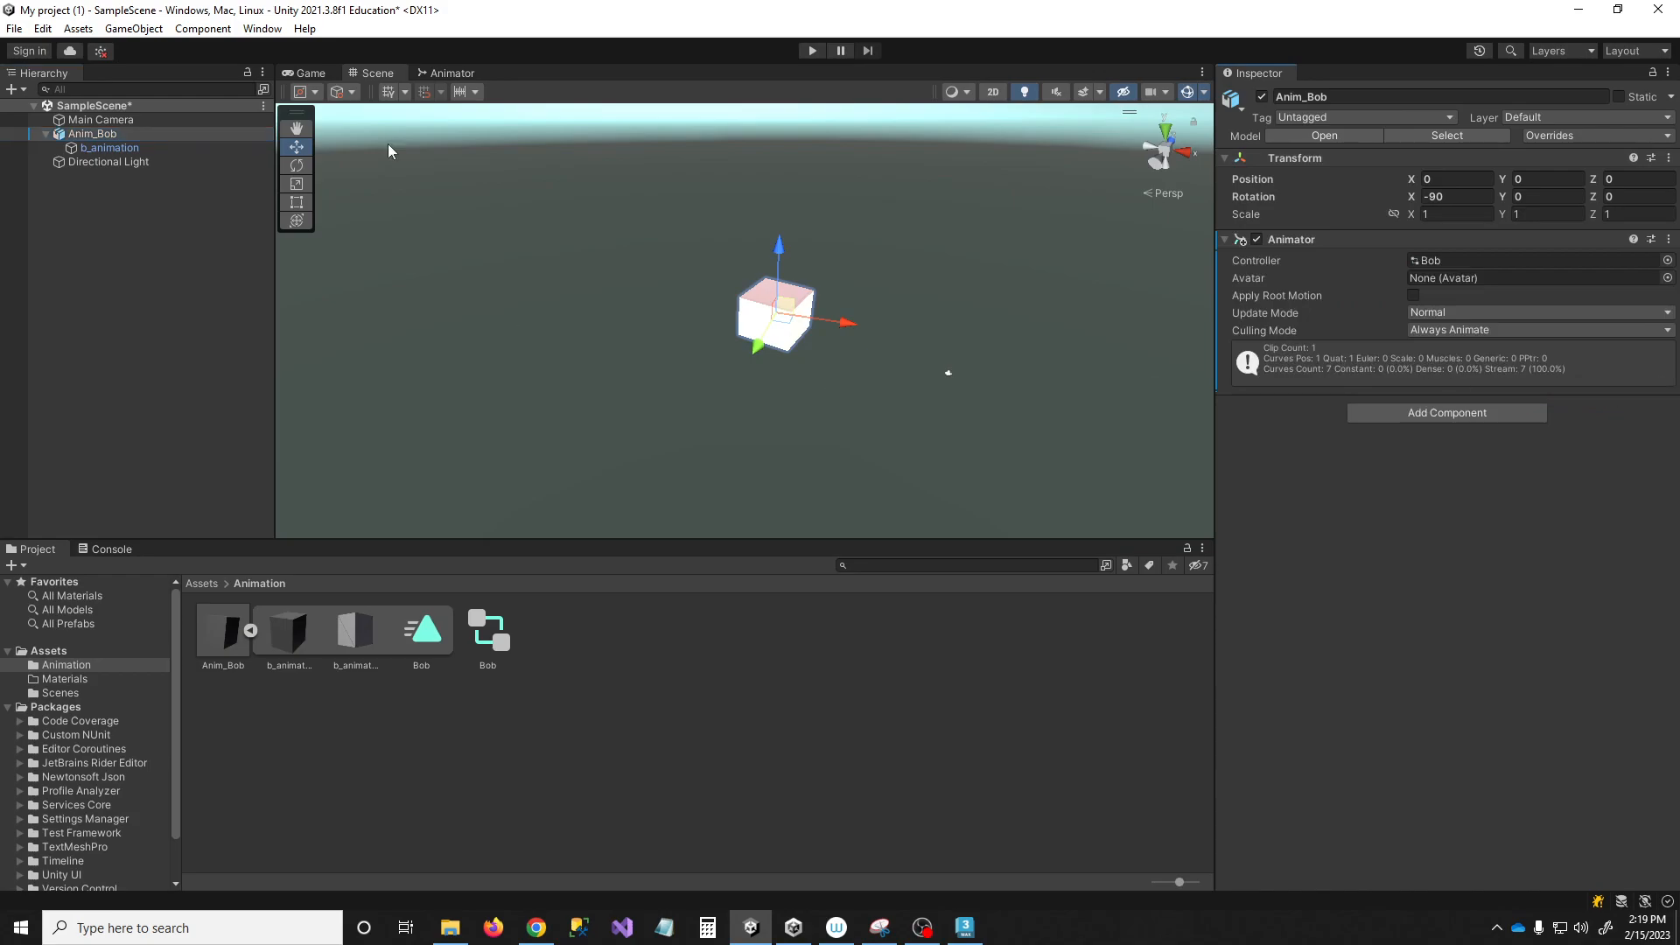
- Play the scene with the Animator on Anim_Bob, watch the box from the Scene view, and stop playback
click(812, 49)
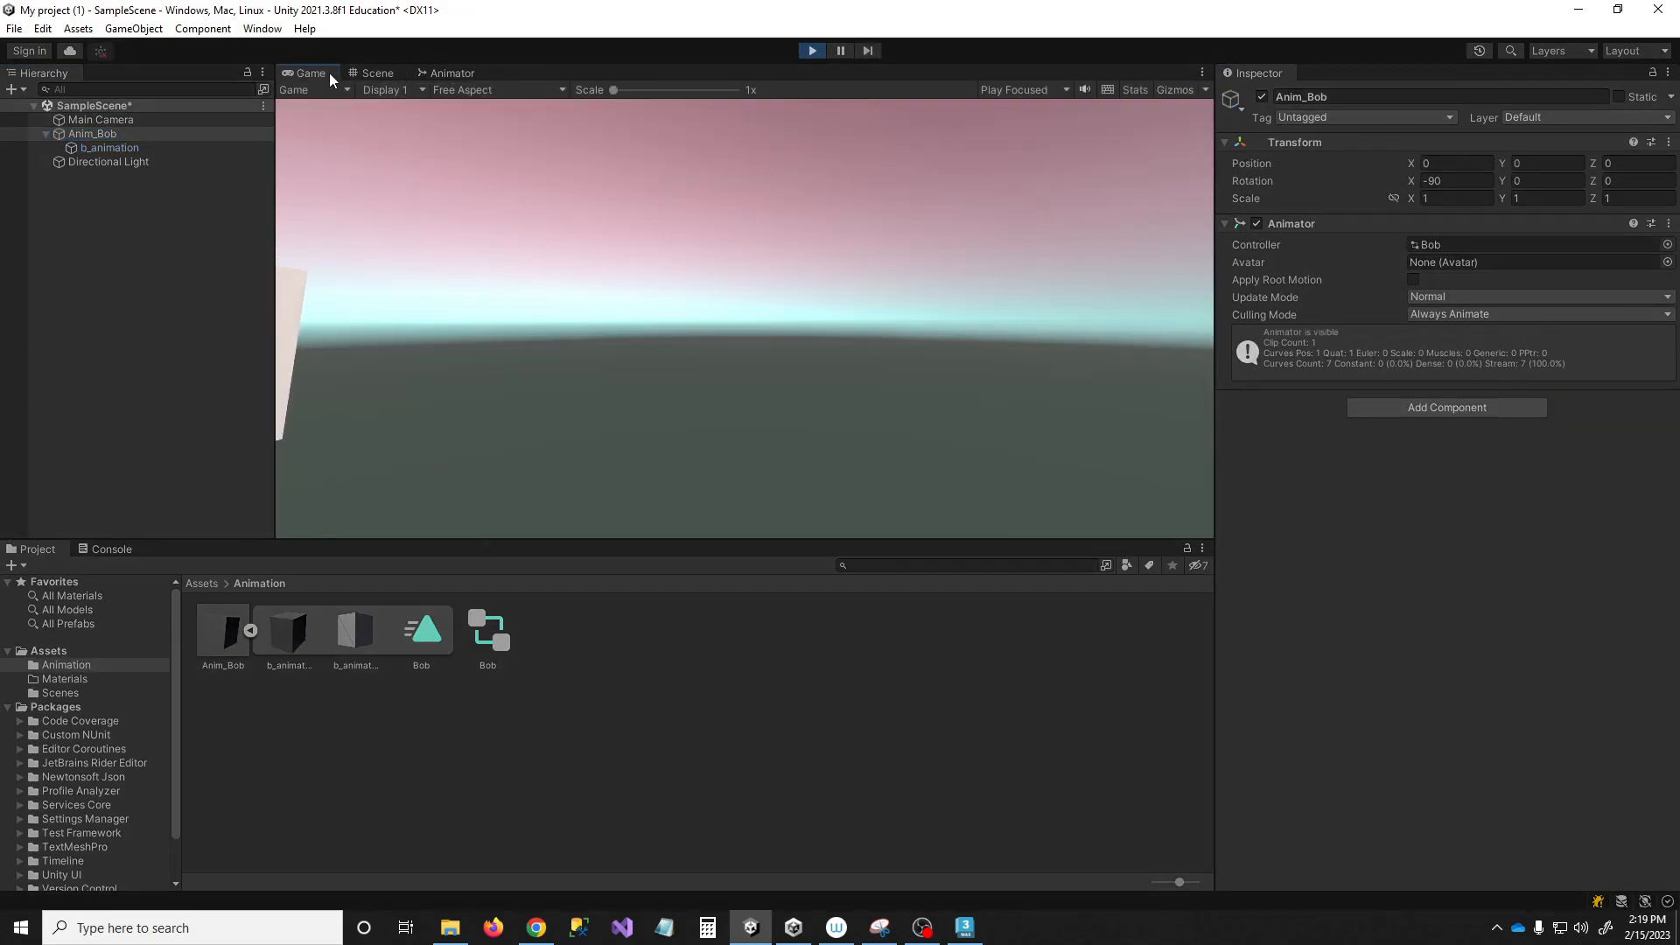
click(377, 73)
mouse_move(968, 360)
right_down()
mouse_move(968, 281)
mouse_move(967, 374)
right_up()
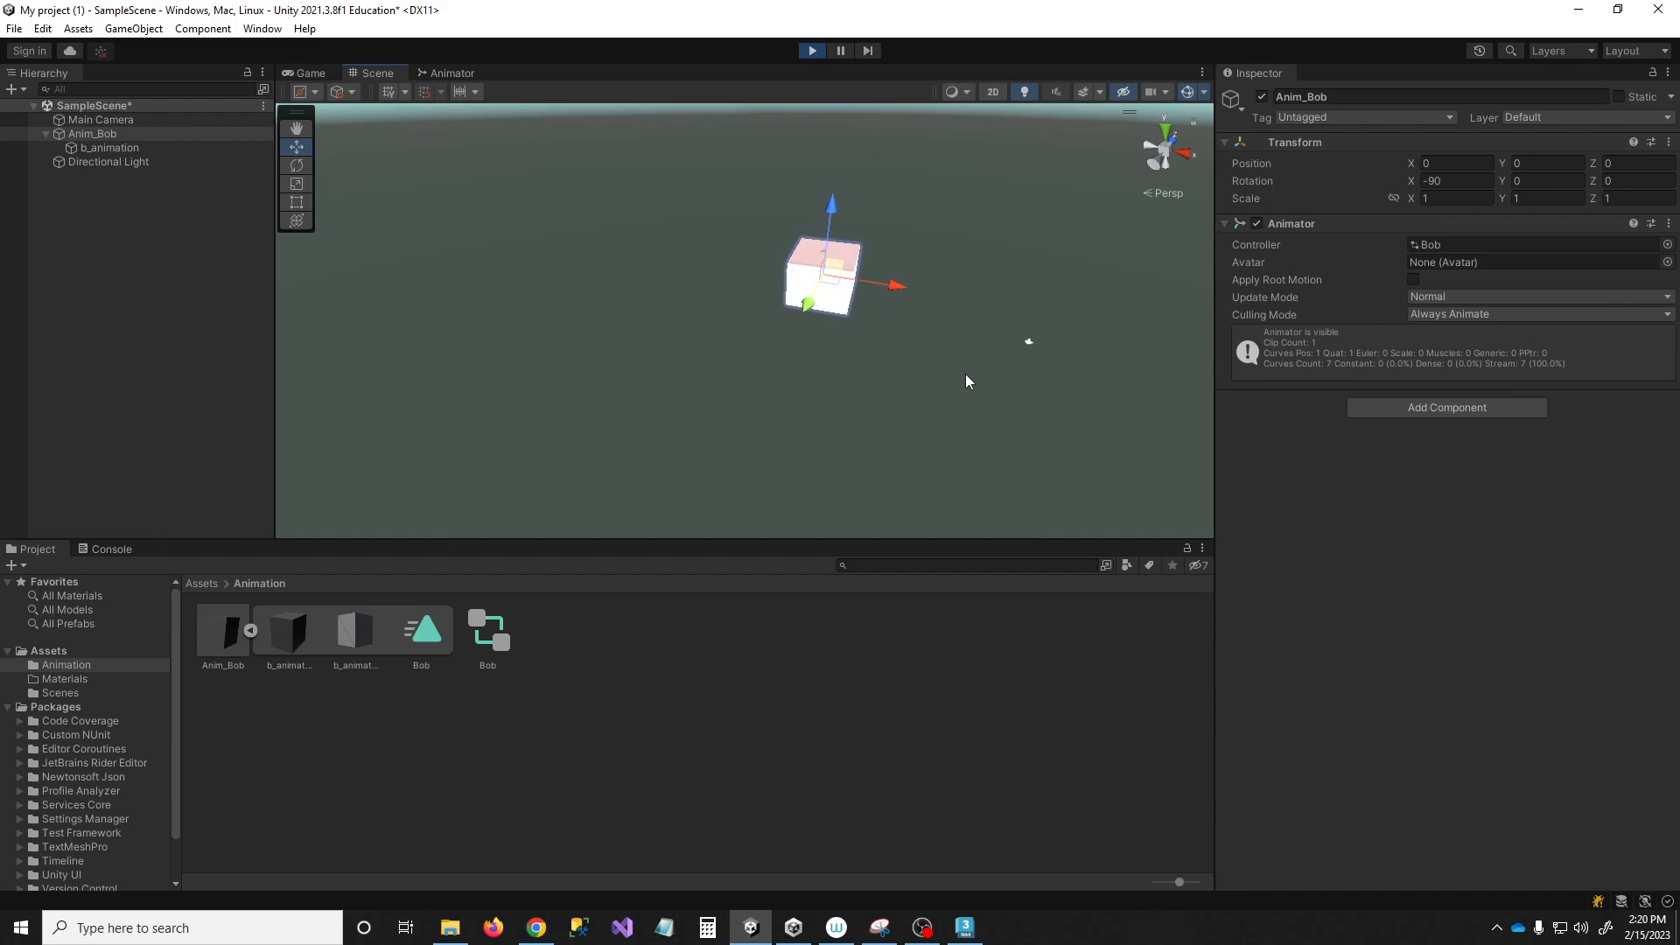
click(812, 50)
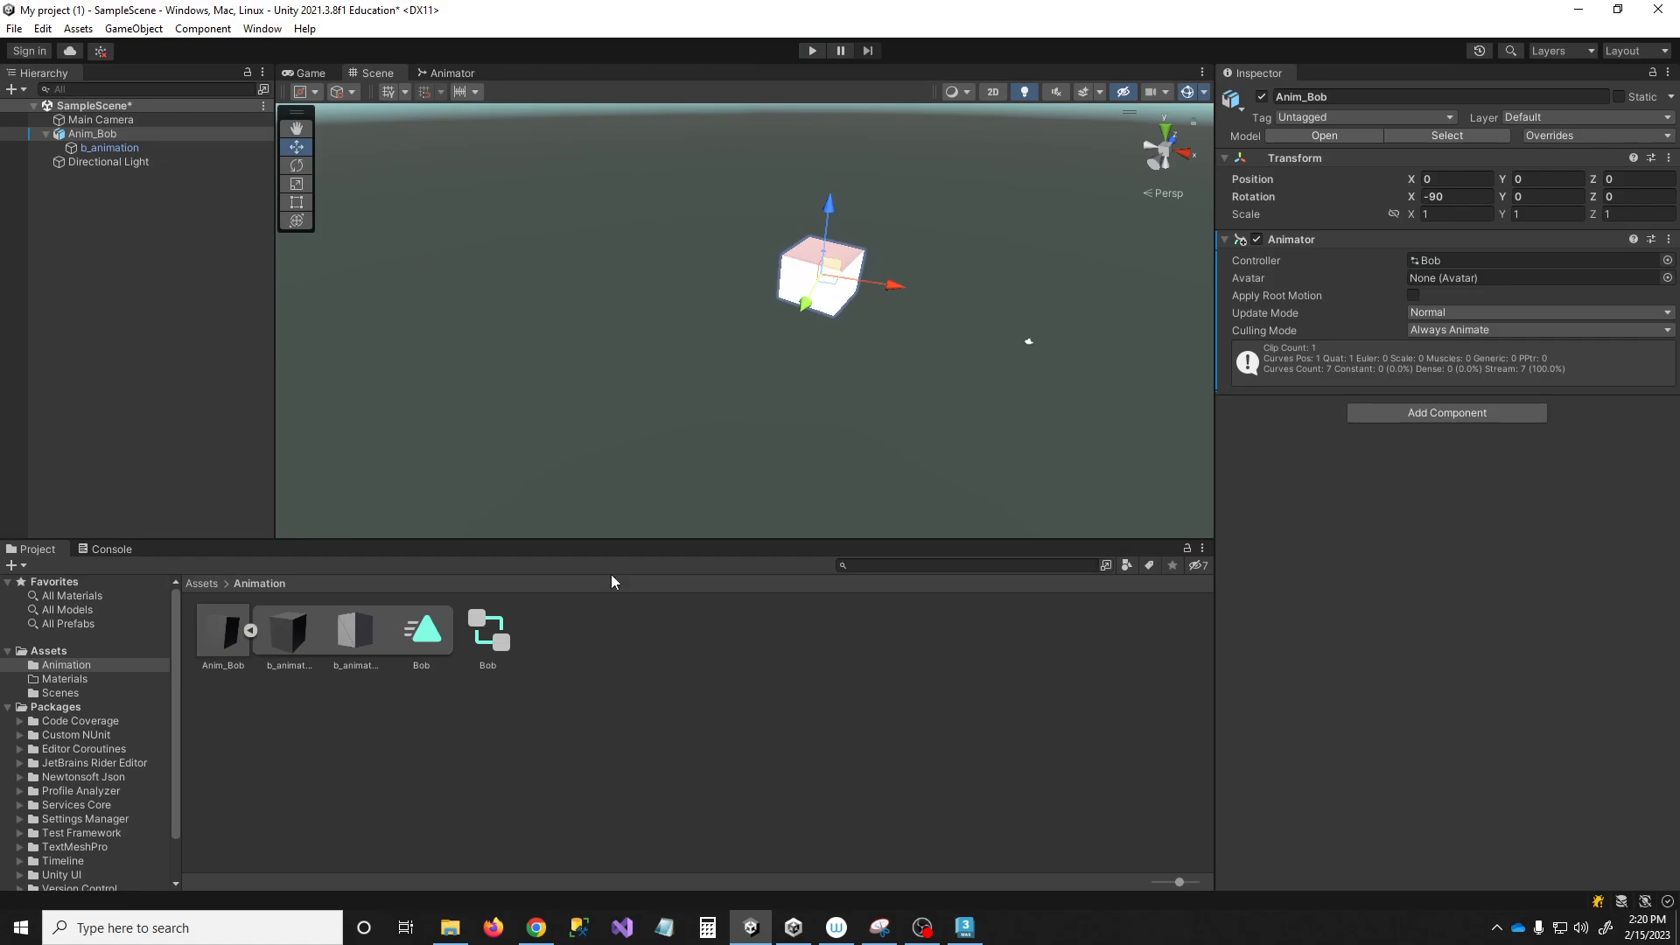
- Enlarge the Scene view and disable b_animation's Mesh Renderer
drag(614, 543, 616, 617)
click(96, 147)
double_click(92, 133)
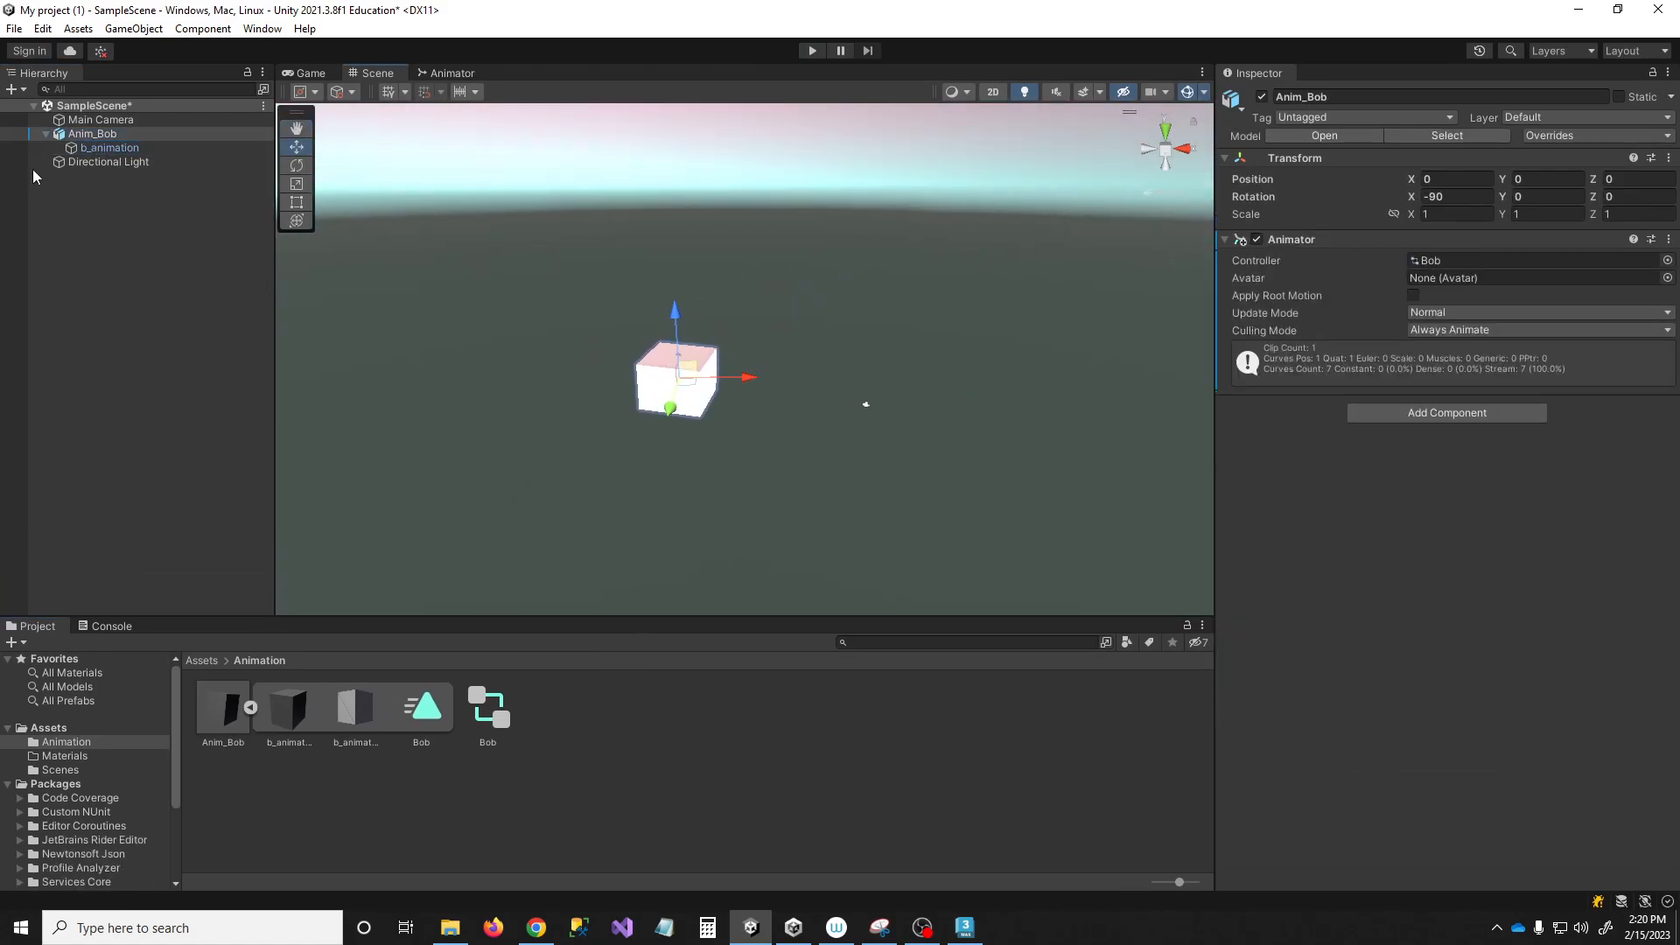
click(99, 149)
click(1257, 270)
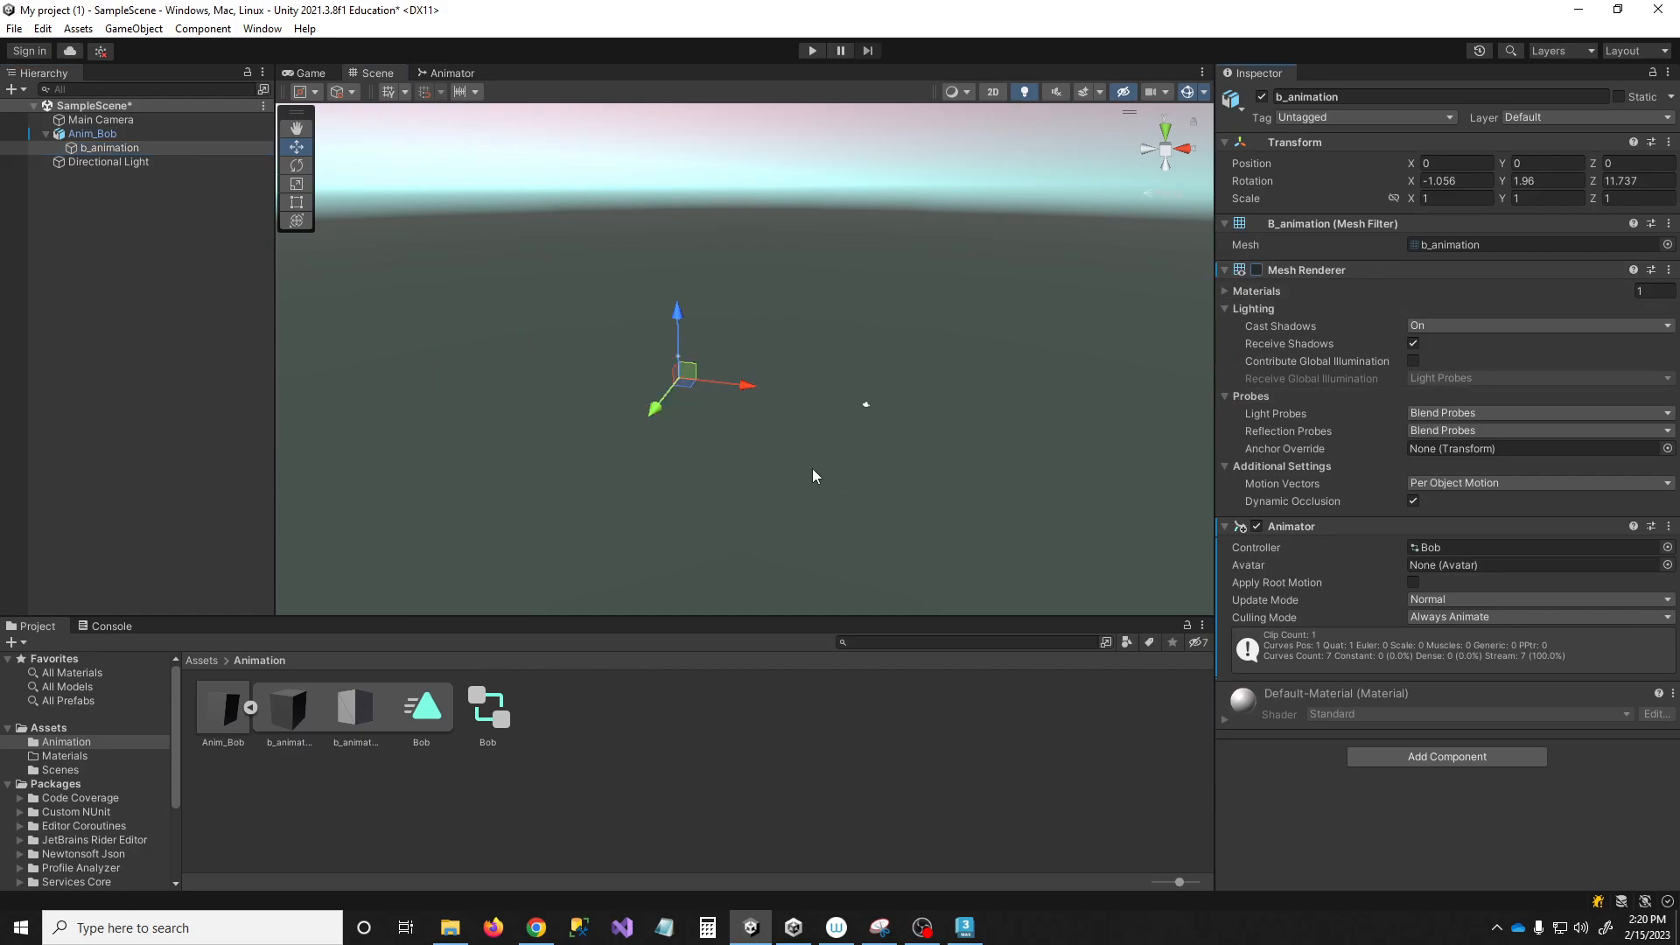
- Create a 3D cube as a child of b_animation and reset its transform
click(134, 28)
mouse_move(84, 32)
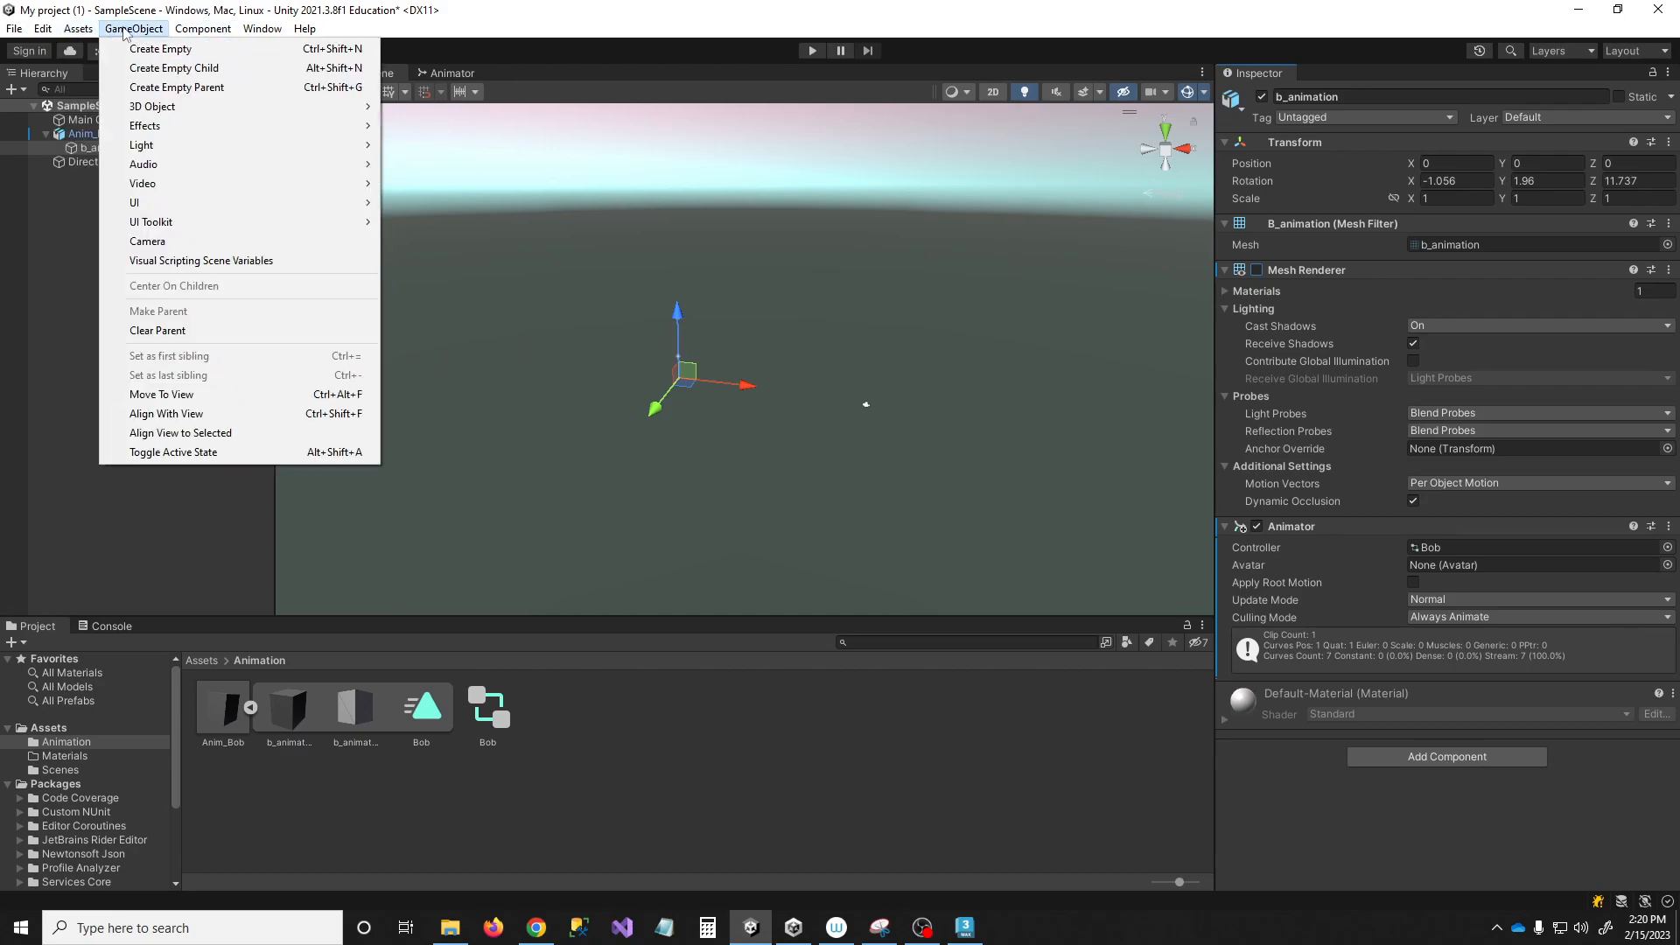
mouse_move(331, 106)
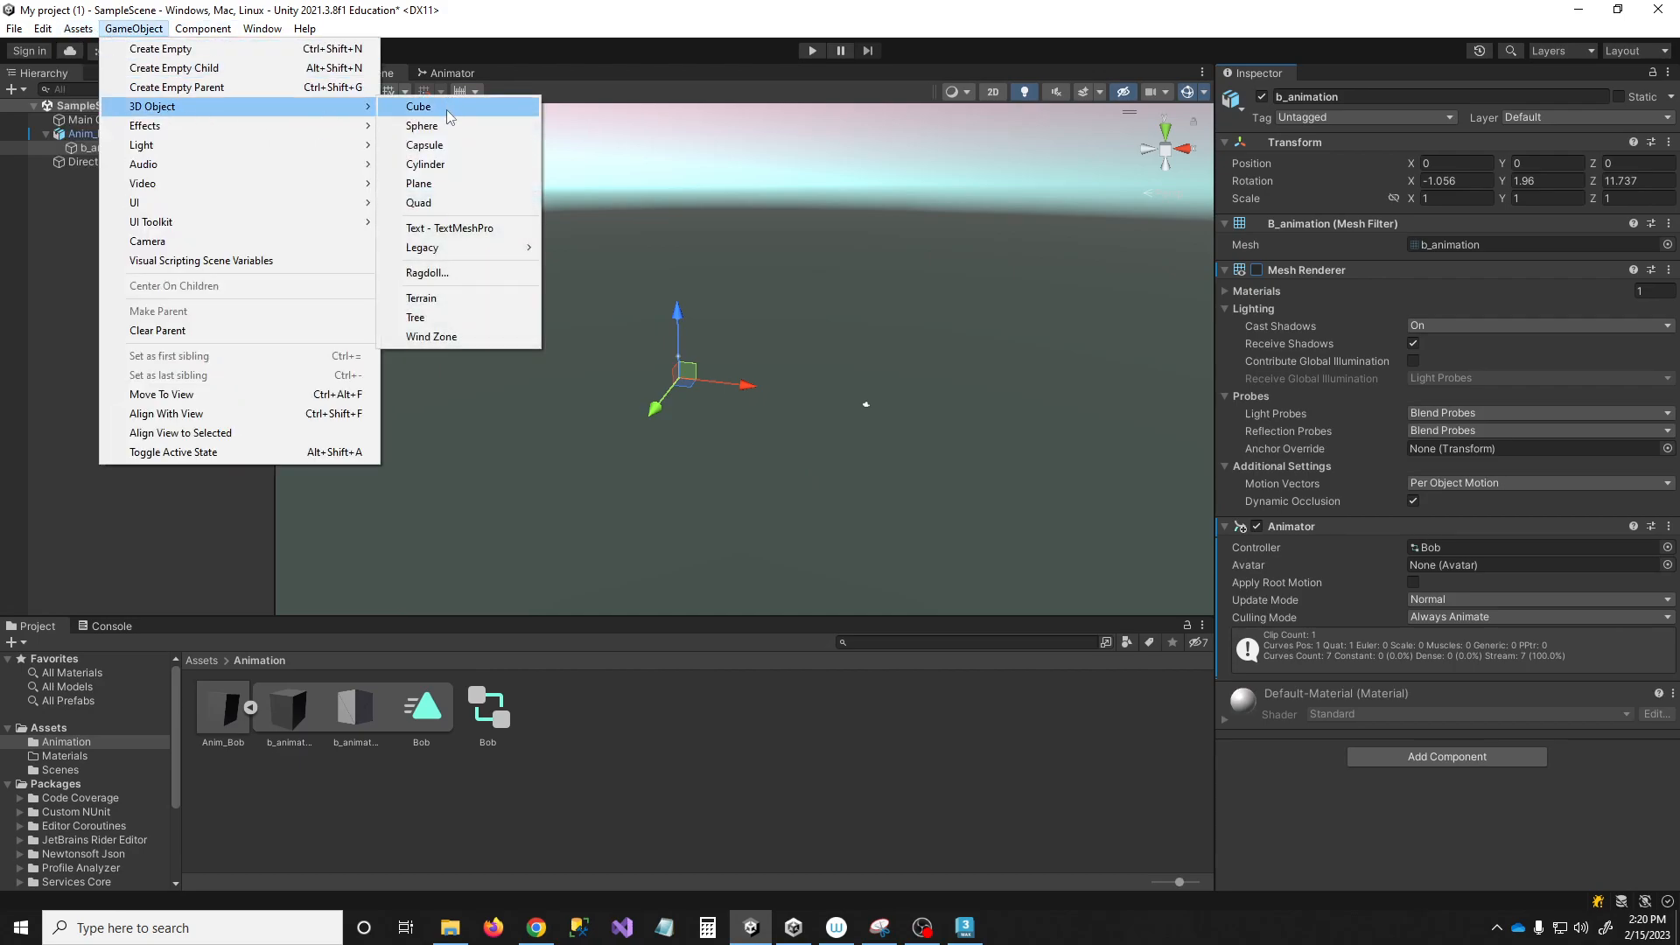
click(449, 107)
click(132, 246)
drag(82, 173, 97, 145)
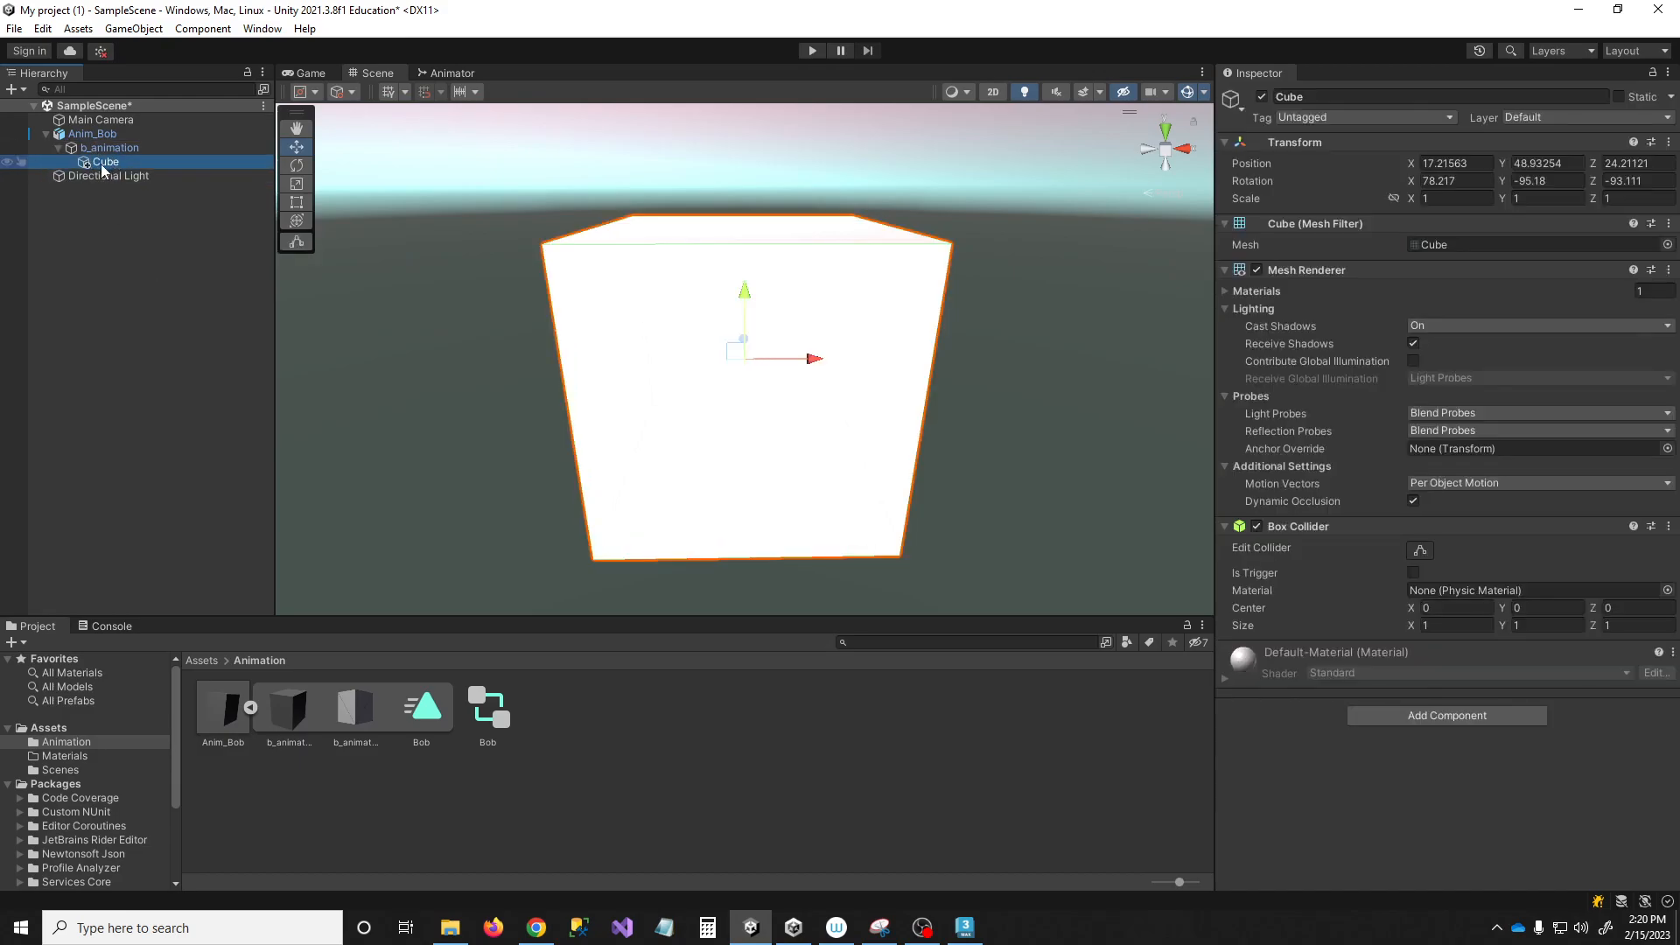
click(1669, 142)
click(1505, 154)
- Scale the child cube uniformly to about 3.88
right_drag(674, 394, 648, 413)
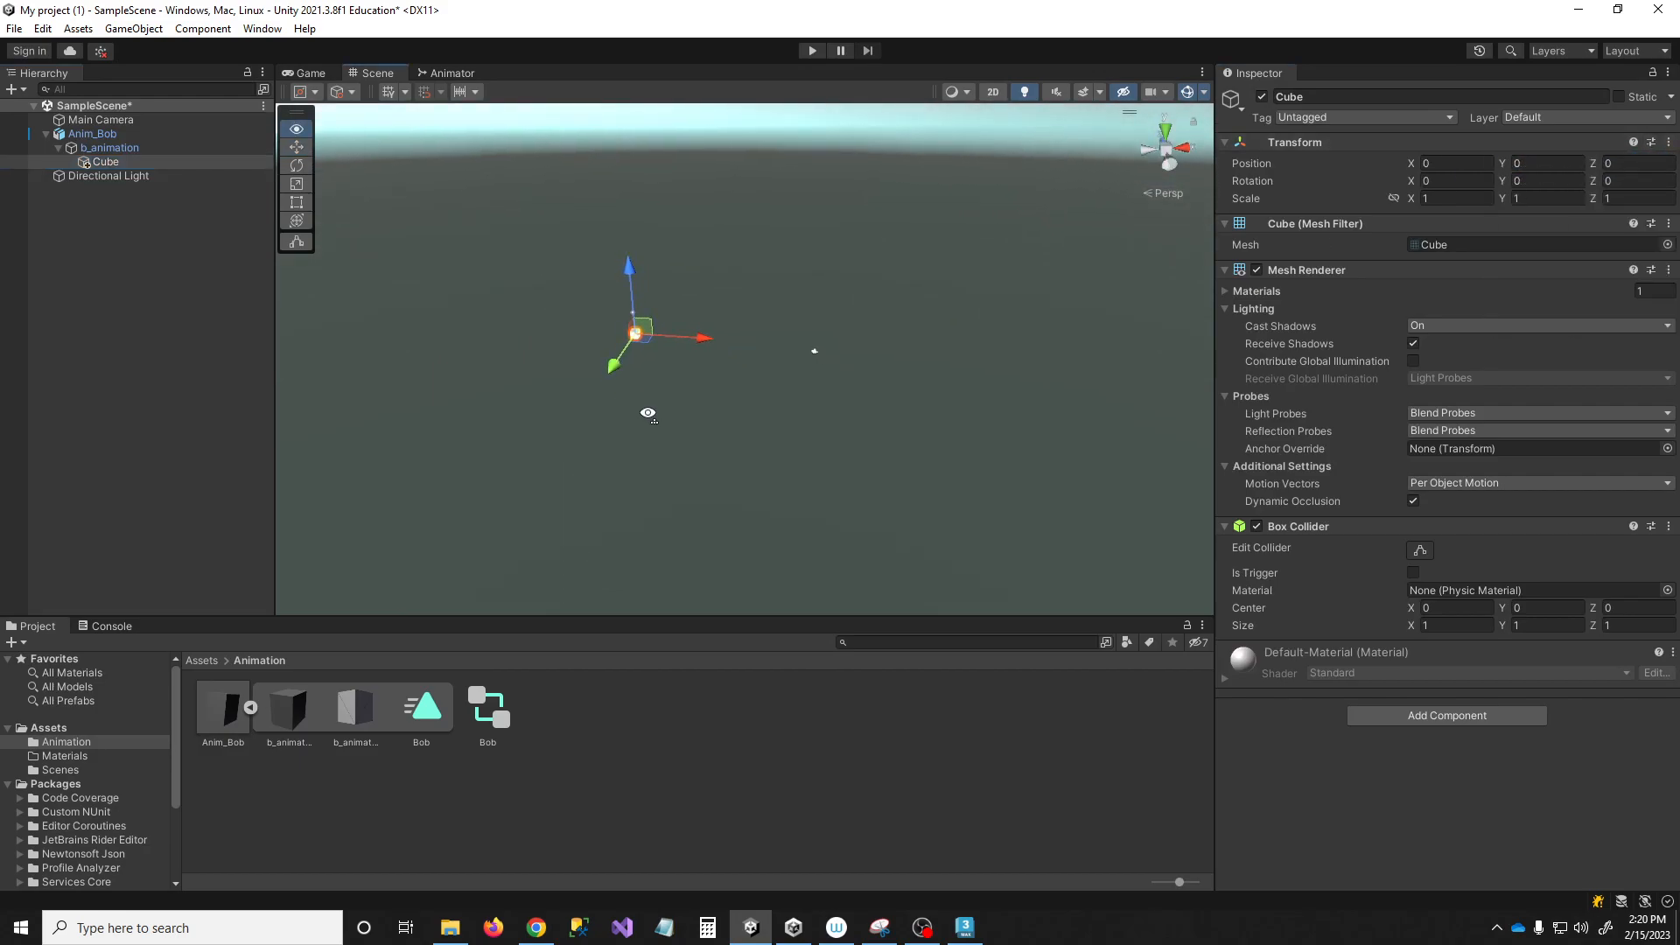
key(r)
drag(635, 332, 646, 80)
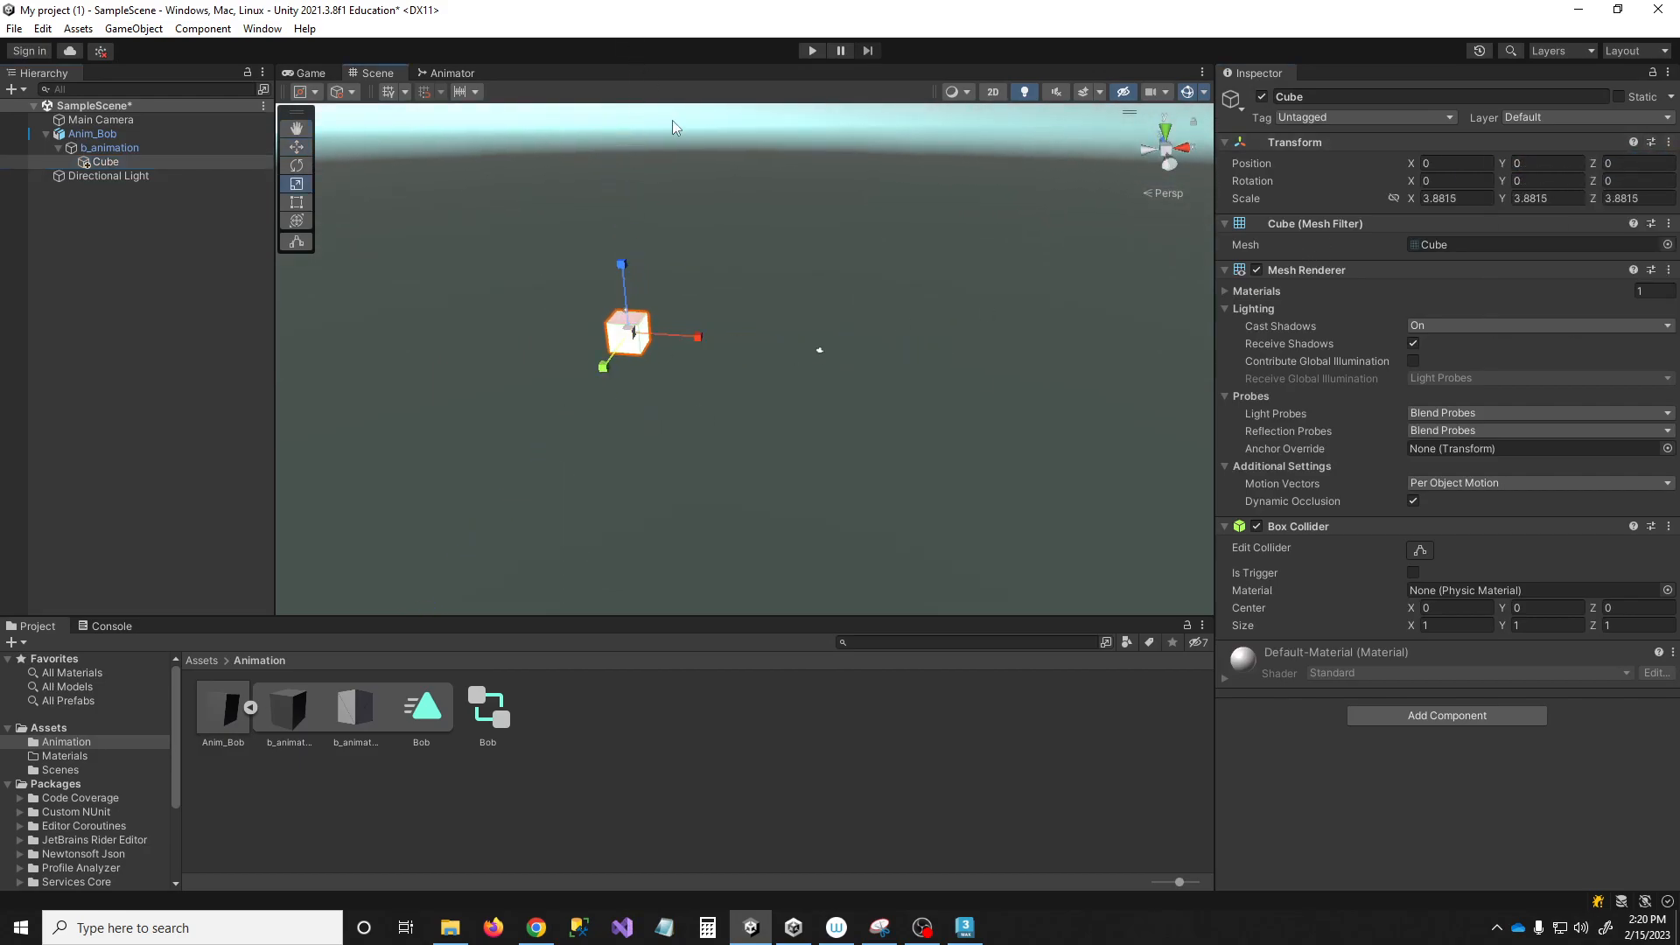
- Duplicate Anim_Bob, tilt the copy, and move it using global handle orientation to about X 13.8, Y 9.1, Z 0
right_drag(768, 295, 724, 277)
scroll(723, 278, up, 4)
click(92, 133)
key(ctrl+d)
key(w)
drag(739, 345, 860, 299)
key(e)
key(w)
click(343, 91)
click(361, 108)
drag(845, 312, 831, 213)
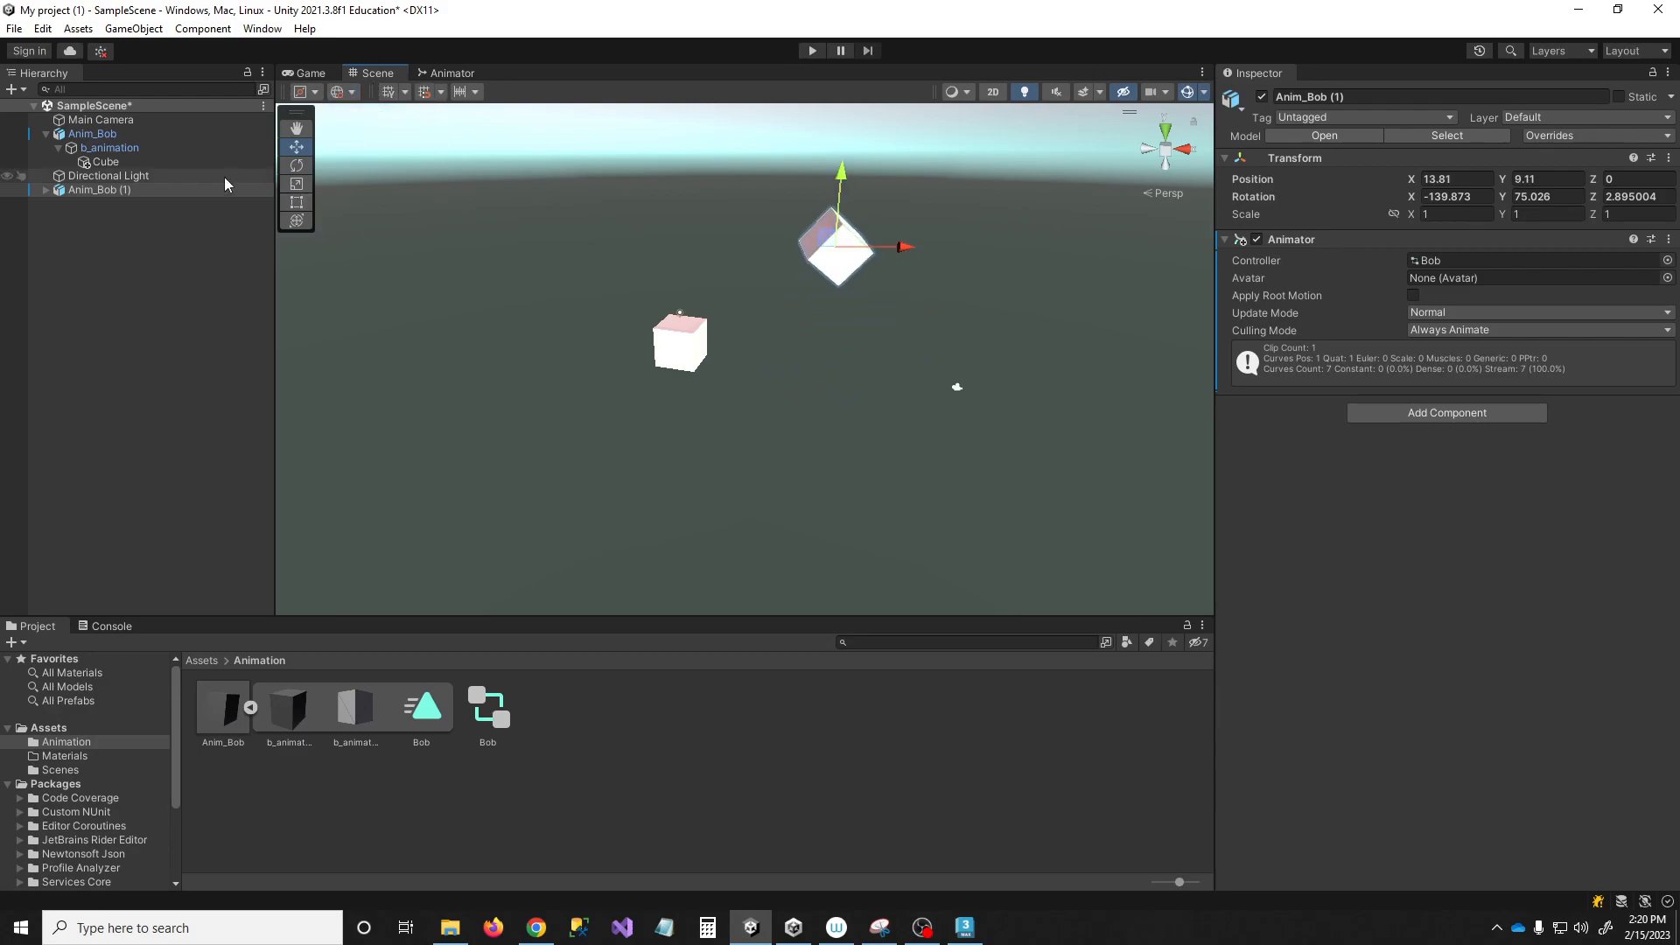
click(480, 455)
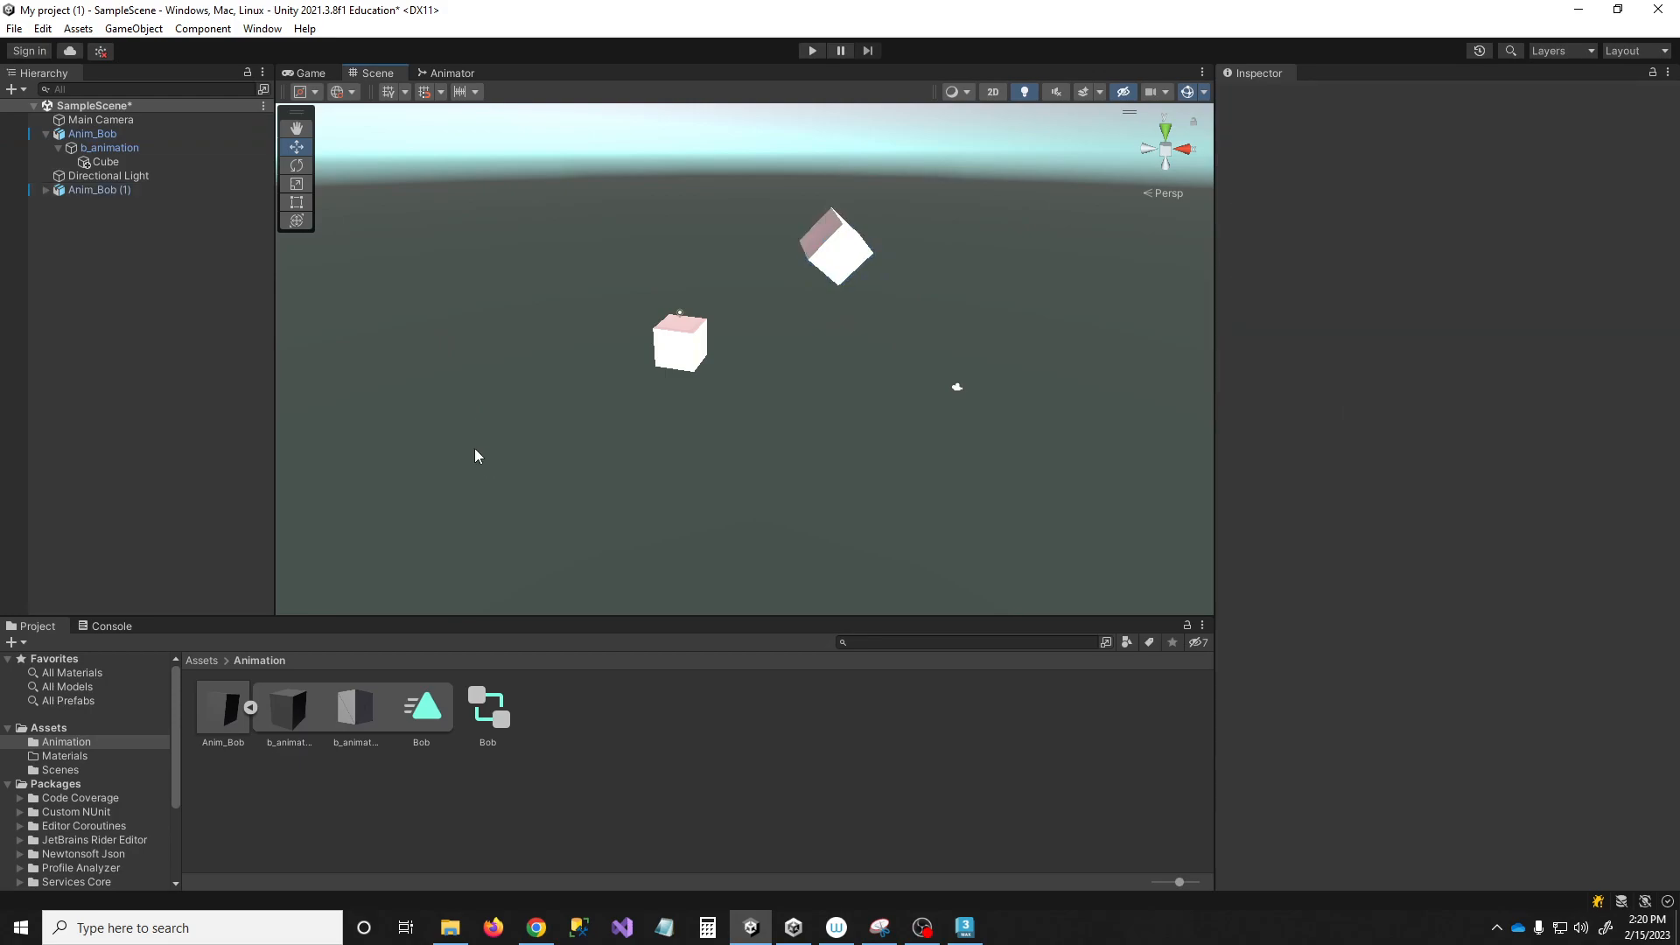
- Duplicate the original Anim_Bob again, move the copy to its other side, and rotate and scale it up slightly
click(85, 137)
key(ctrl+d)
drag(693, 358, 509, 324)
key(e)
key(r)
click(1050, 523)
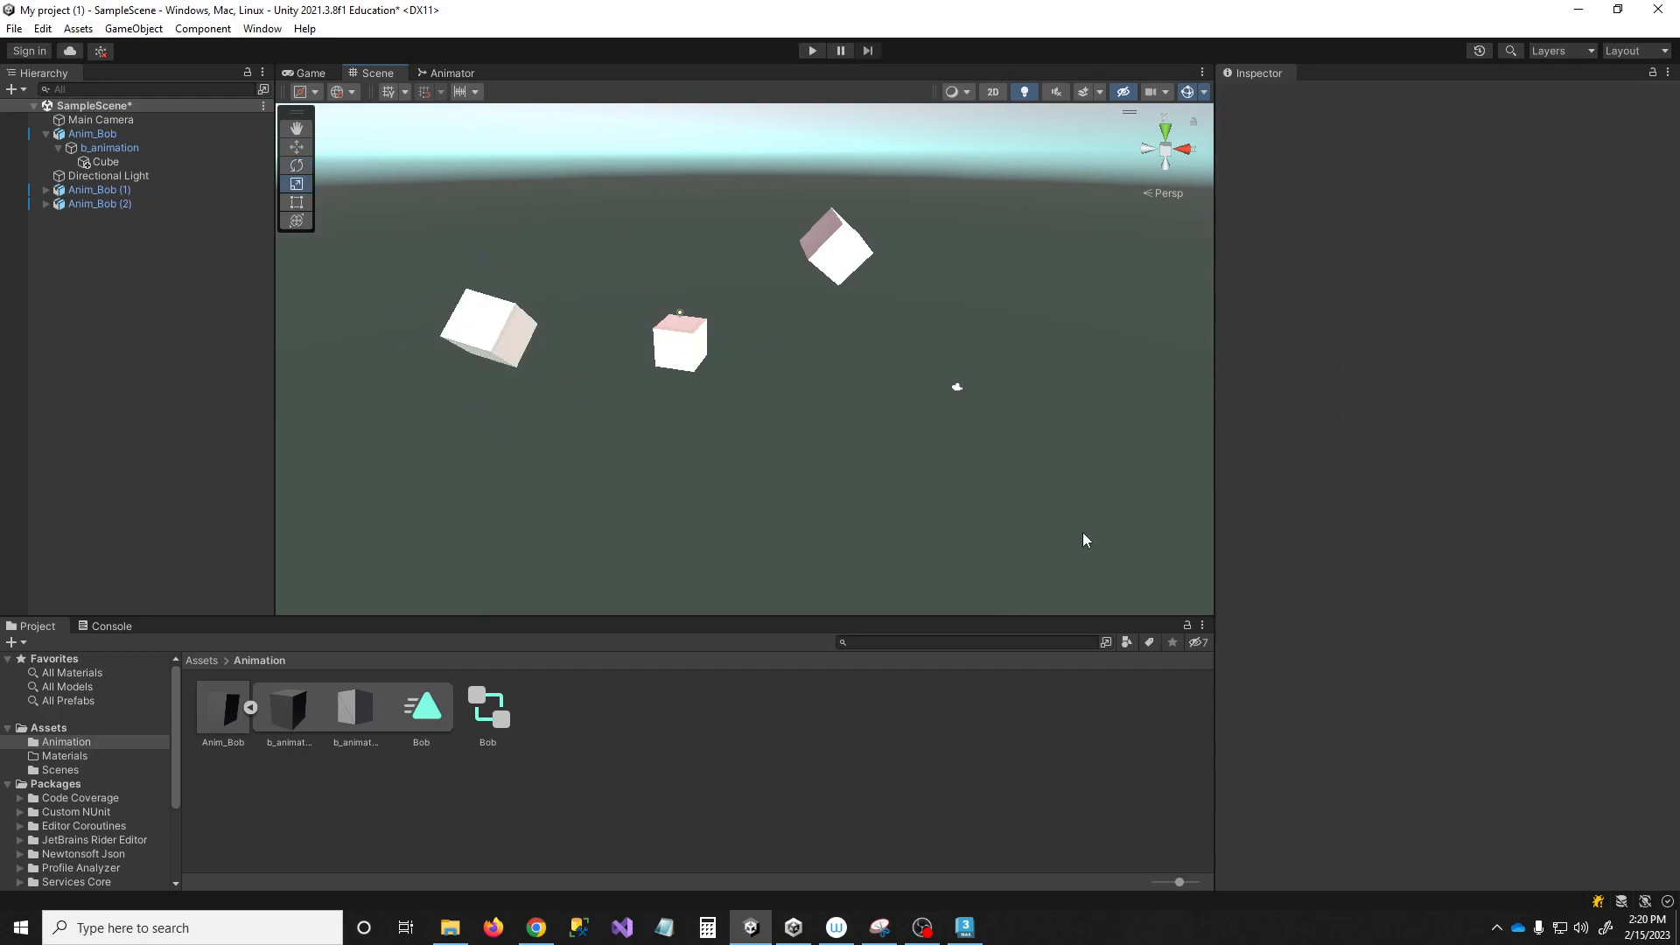
- Play the scene, close the Game view to watch the three cubes in the Scene view, and stop playback
click(812, 51)
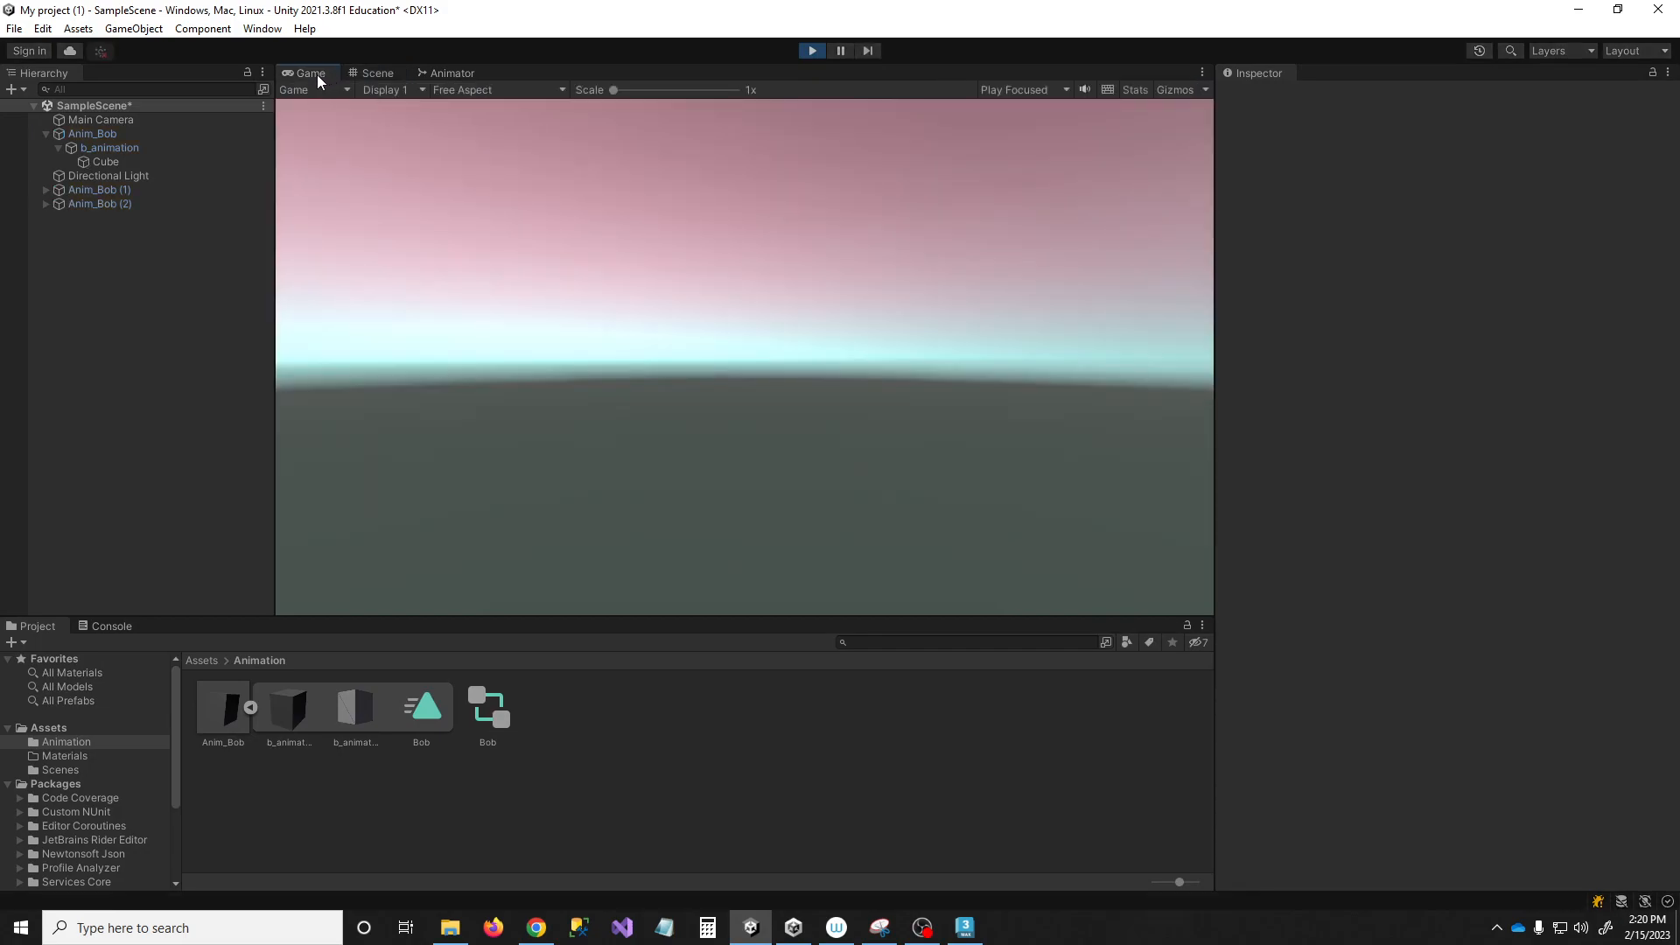
click(311, 73)
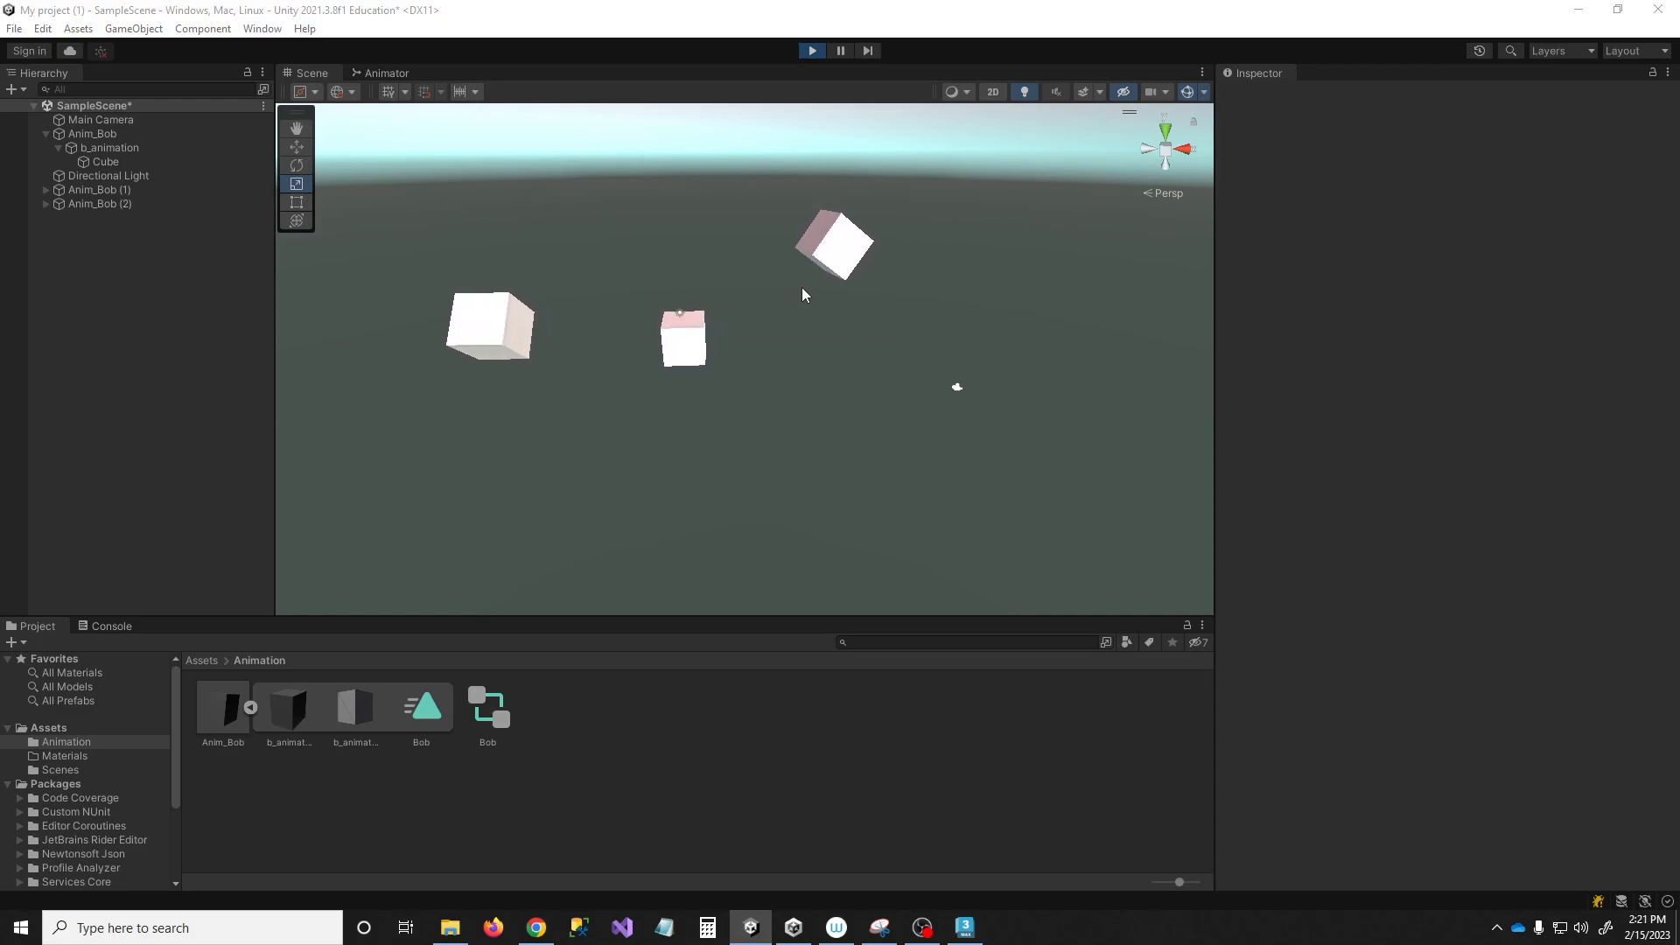
click(806, 54)
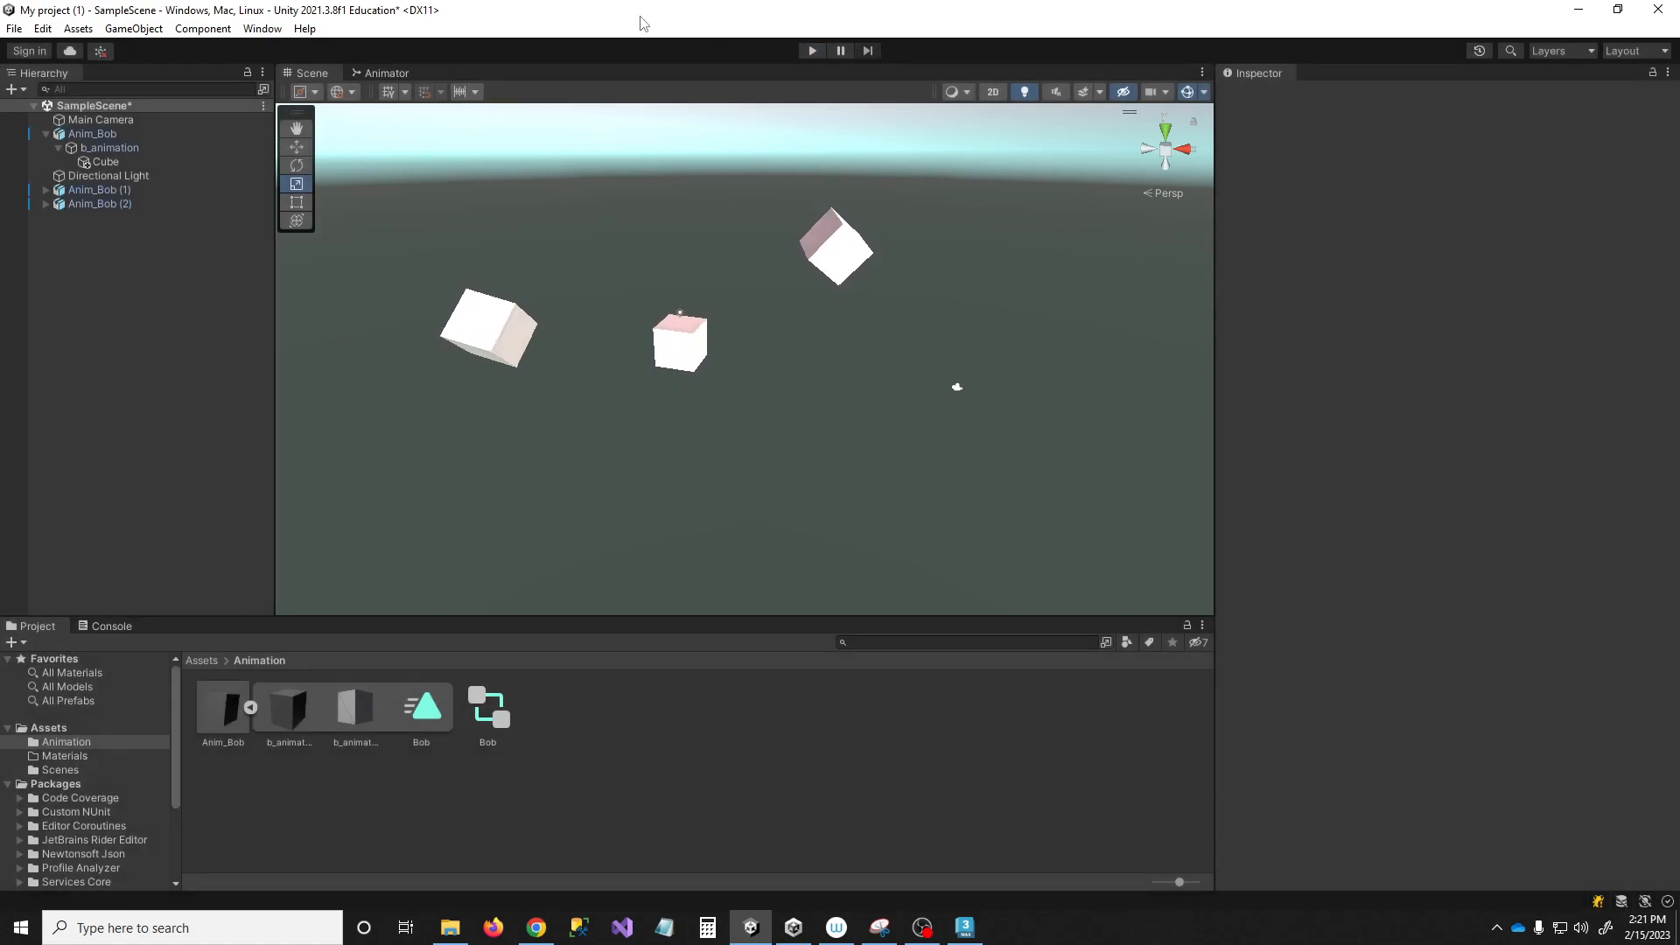
- Create a 3D cylinder, make it a child of b_animation under Anim_Bob (2), and reset its transform
click(133, 28)
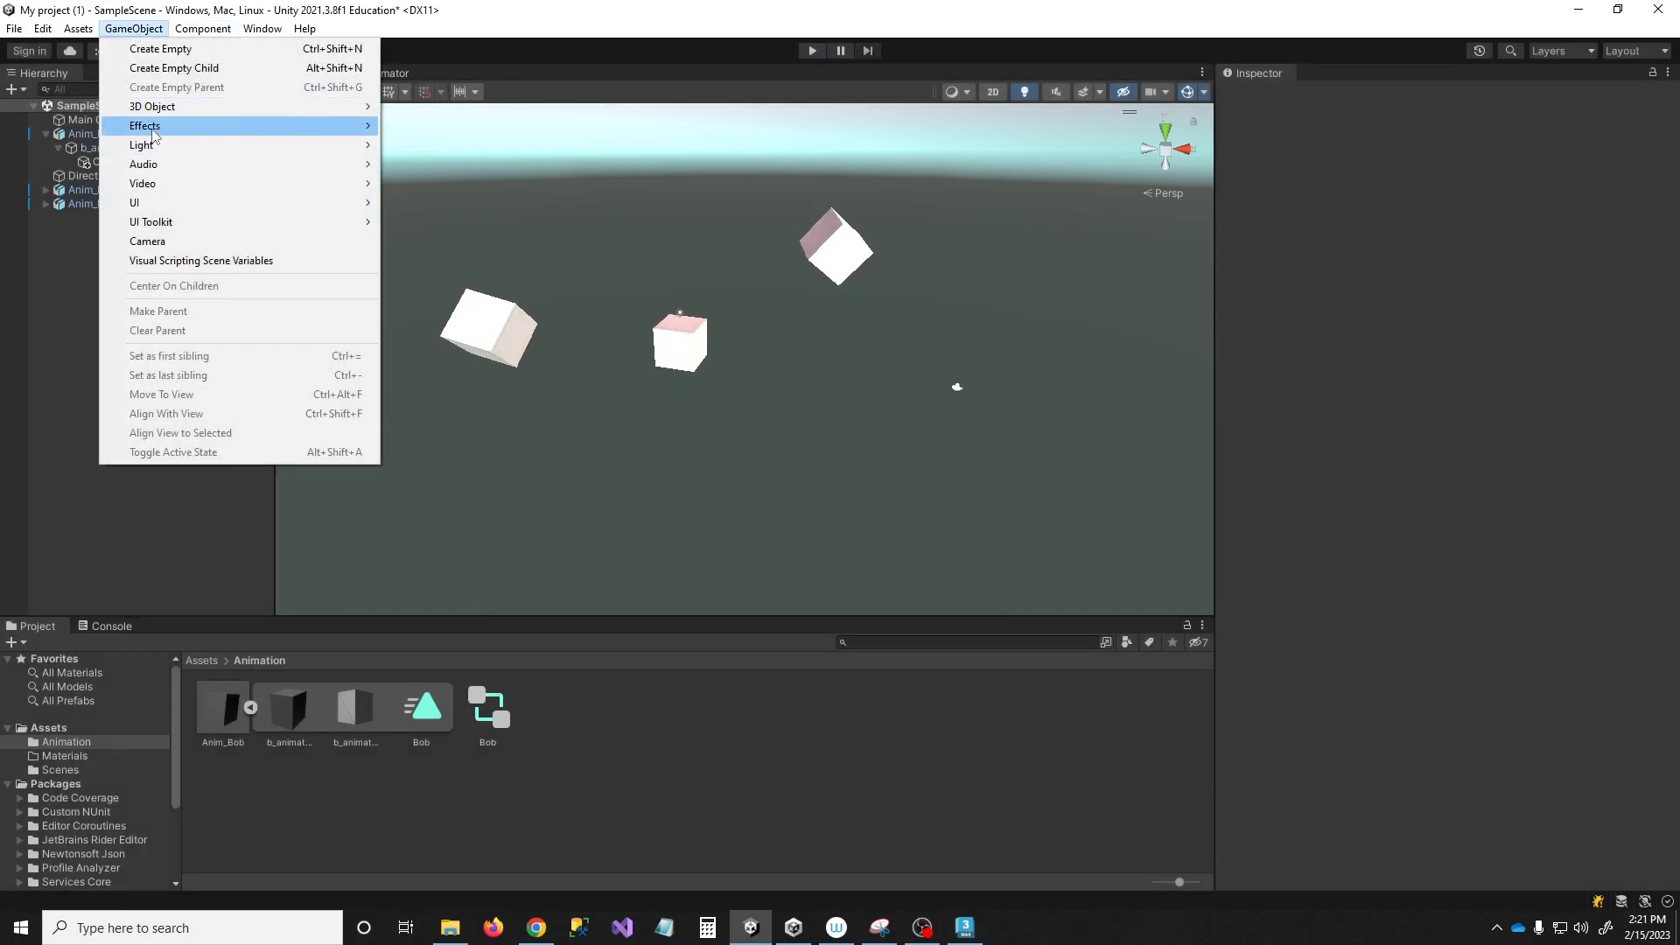
mouse_move(351, 106)
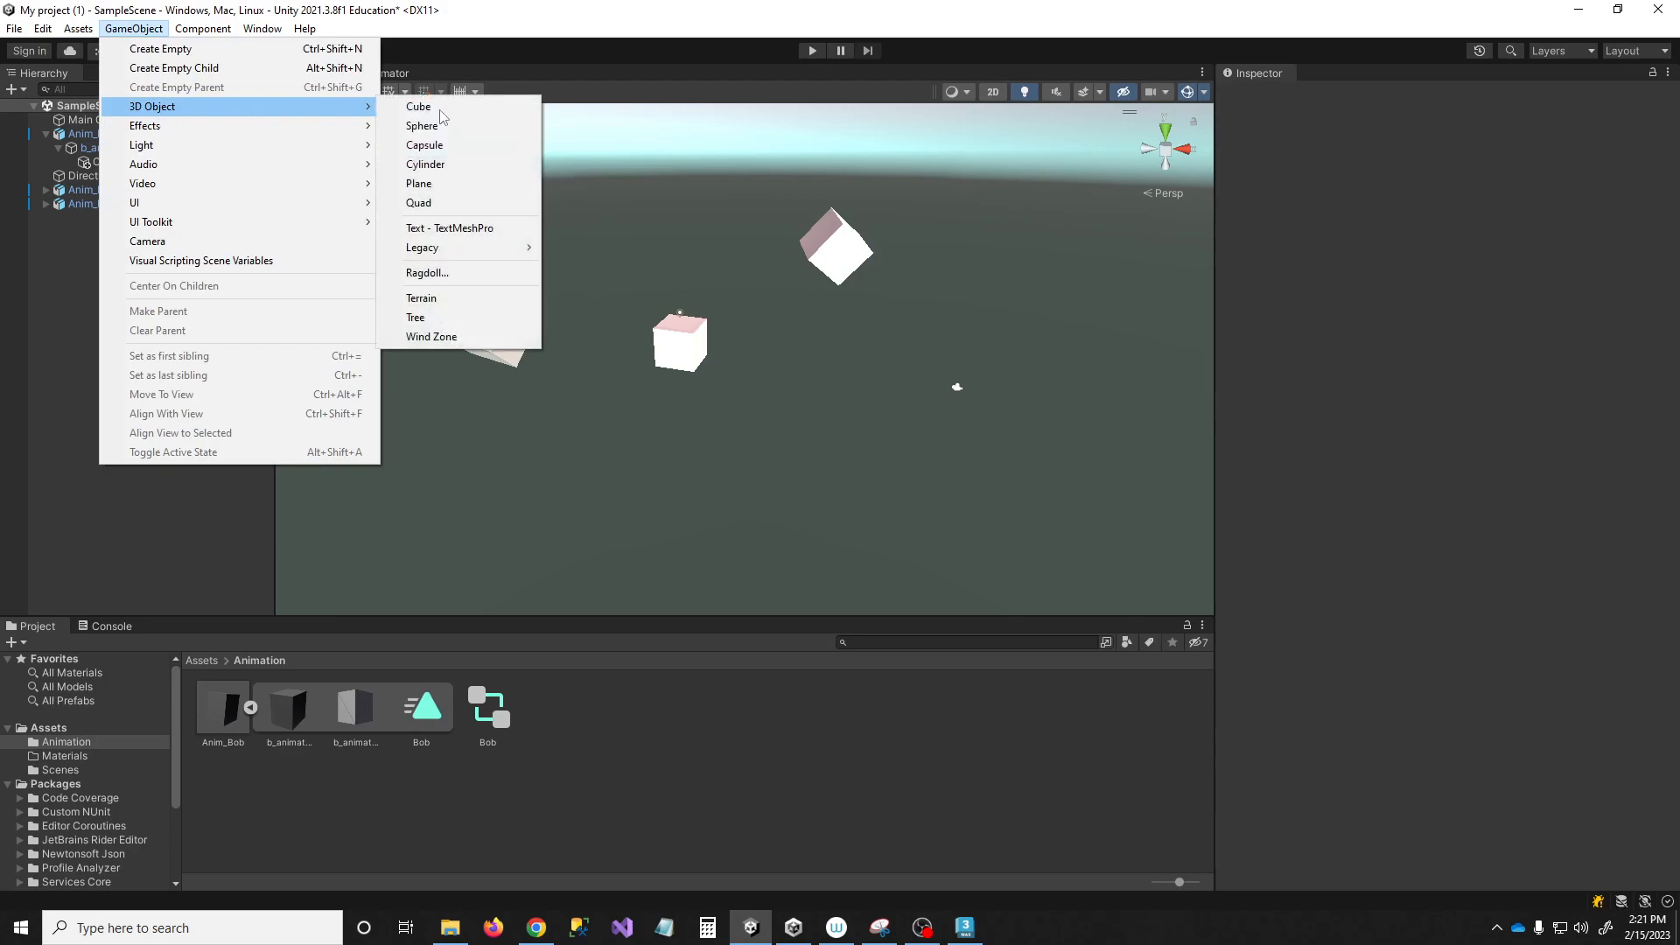
click(426, 163)
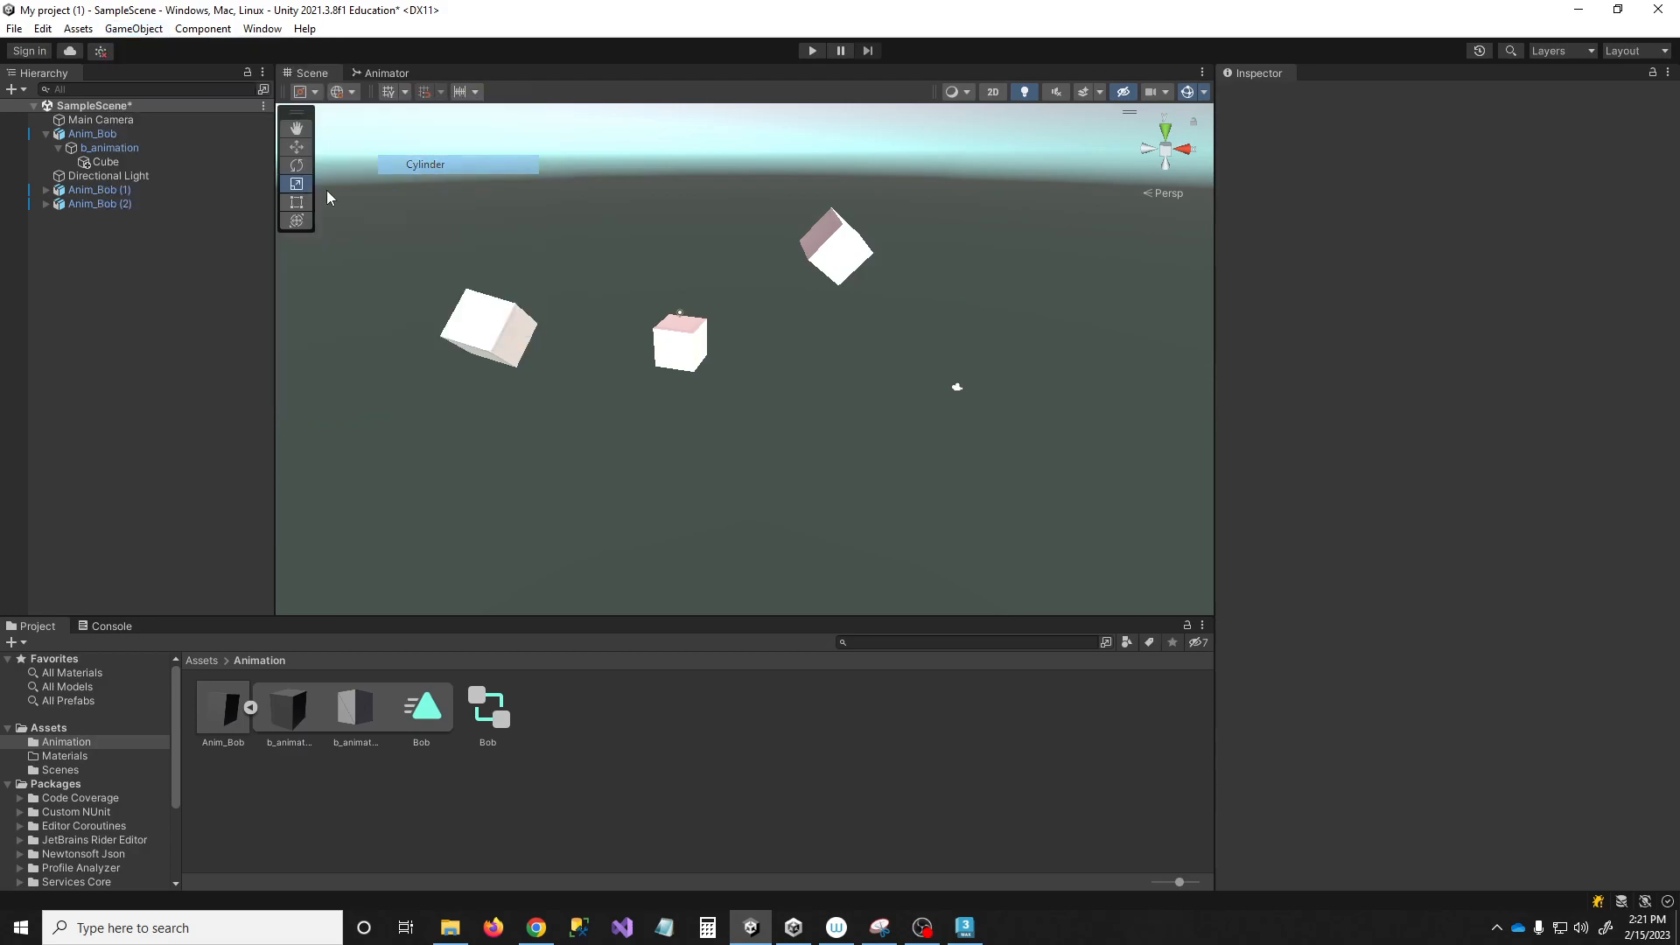
click(191, 258)
click(45, 204)
drag(87, 232, 98, 221)
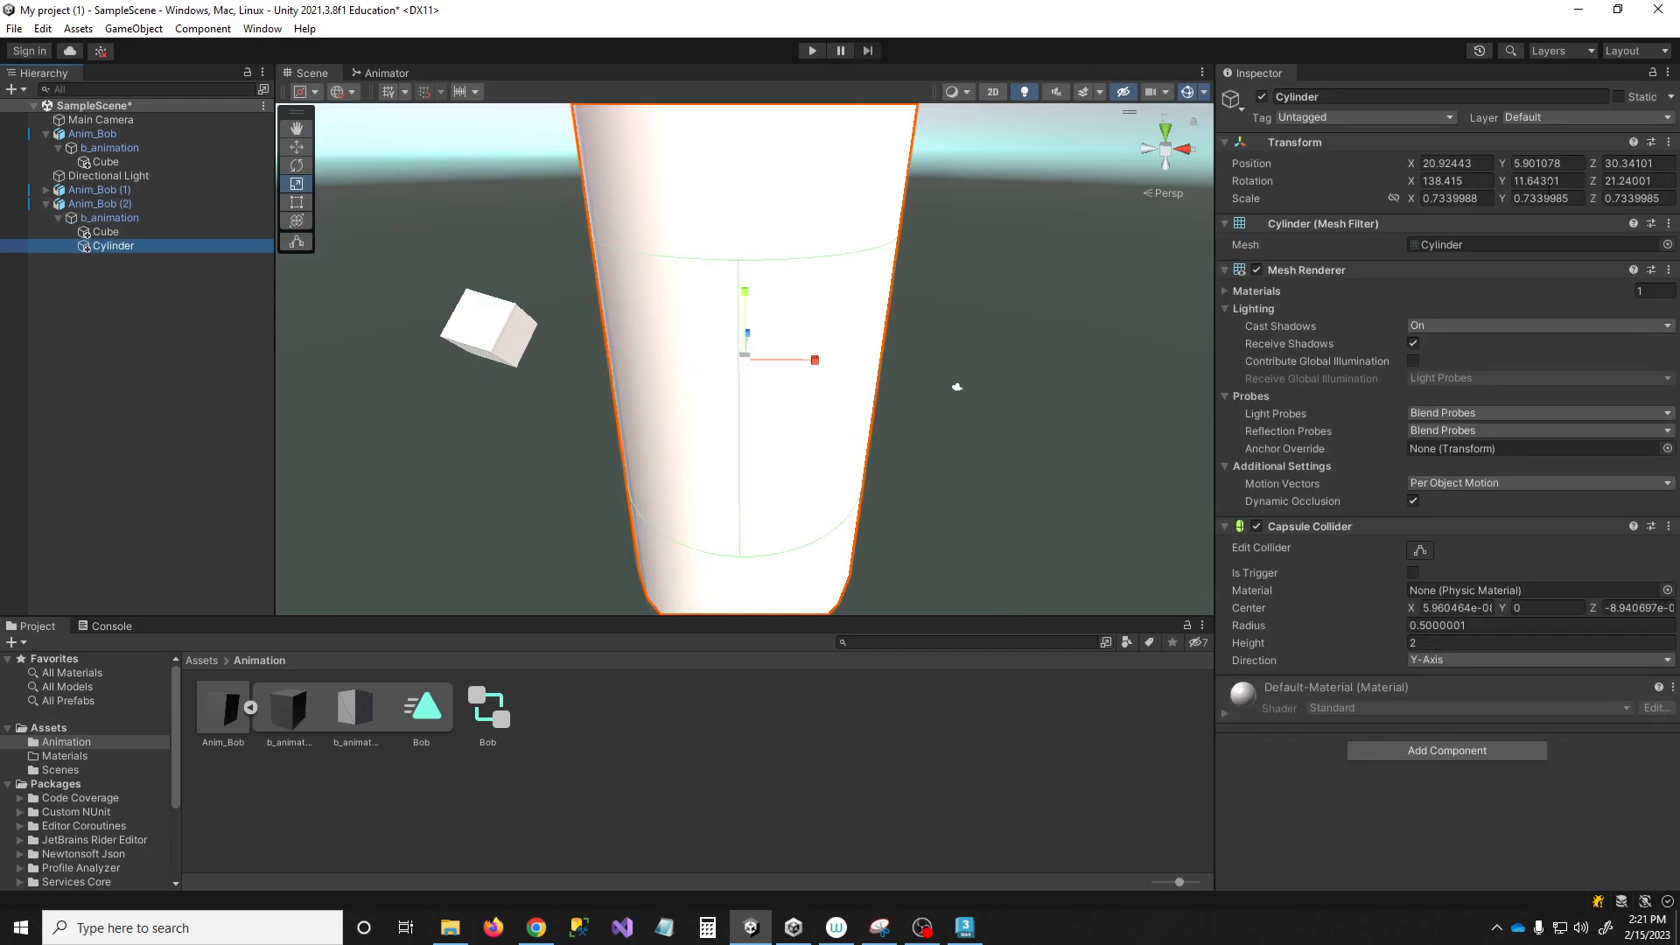
click(1668, 143)
click(1659, 160)
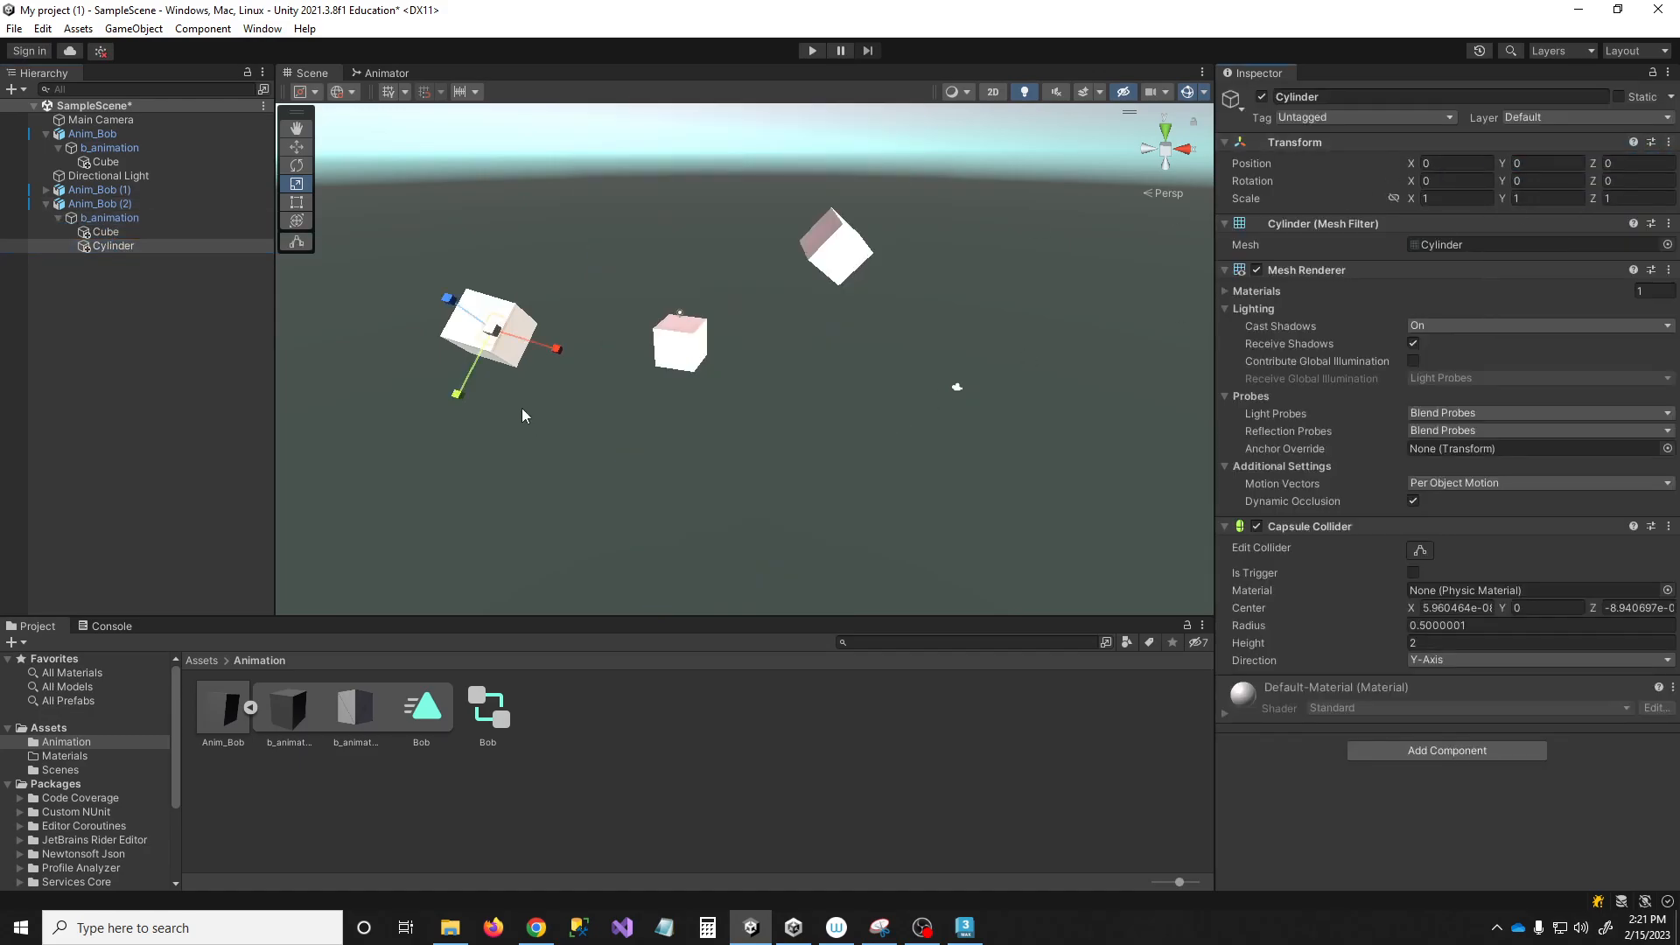
- Scale the child cylinder uniformly to about 3.80 so it extends through the cube
drag(535, 50, 535, 104)
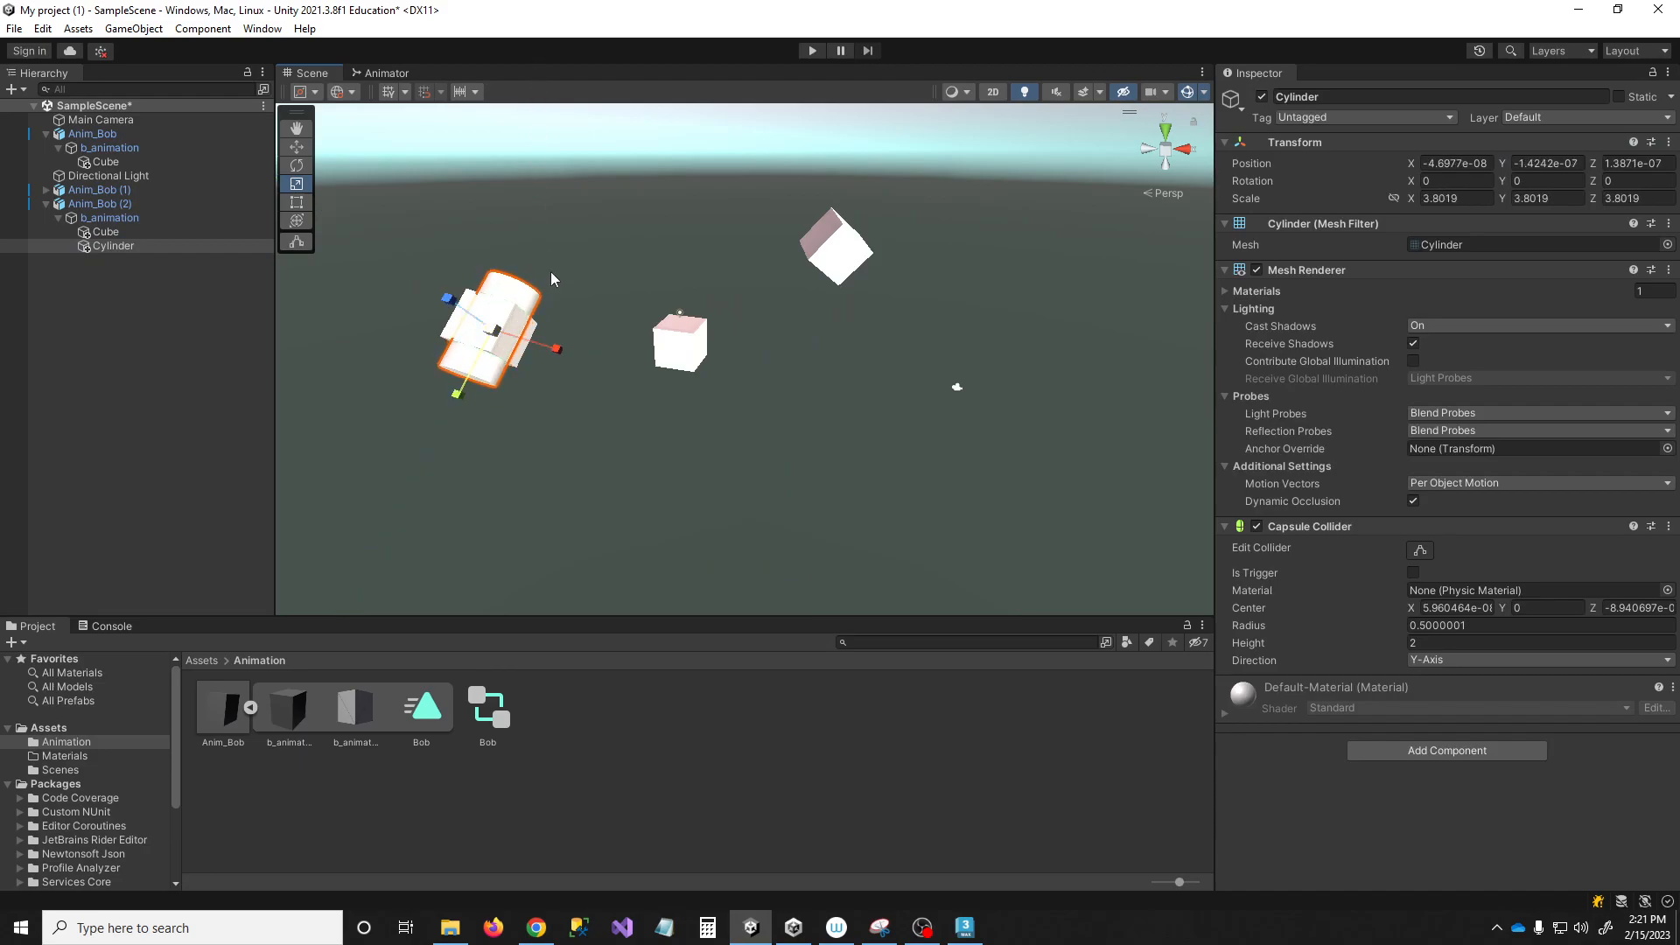
click(881, 581)
mouse_move(882, 581)
alt+mouse_down()
mouse_move(727, 548)
mouse_move(733, 562)
mouse_move(891, 570)
alt+mouse_up()
- Duplicate the Bob animator controller and set the copy's Bob state to speed 0.5 and cycle offset 0.2
click(114, 203)
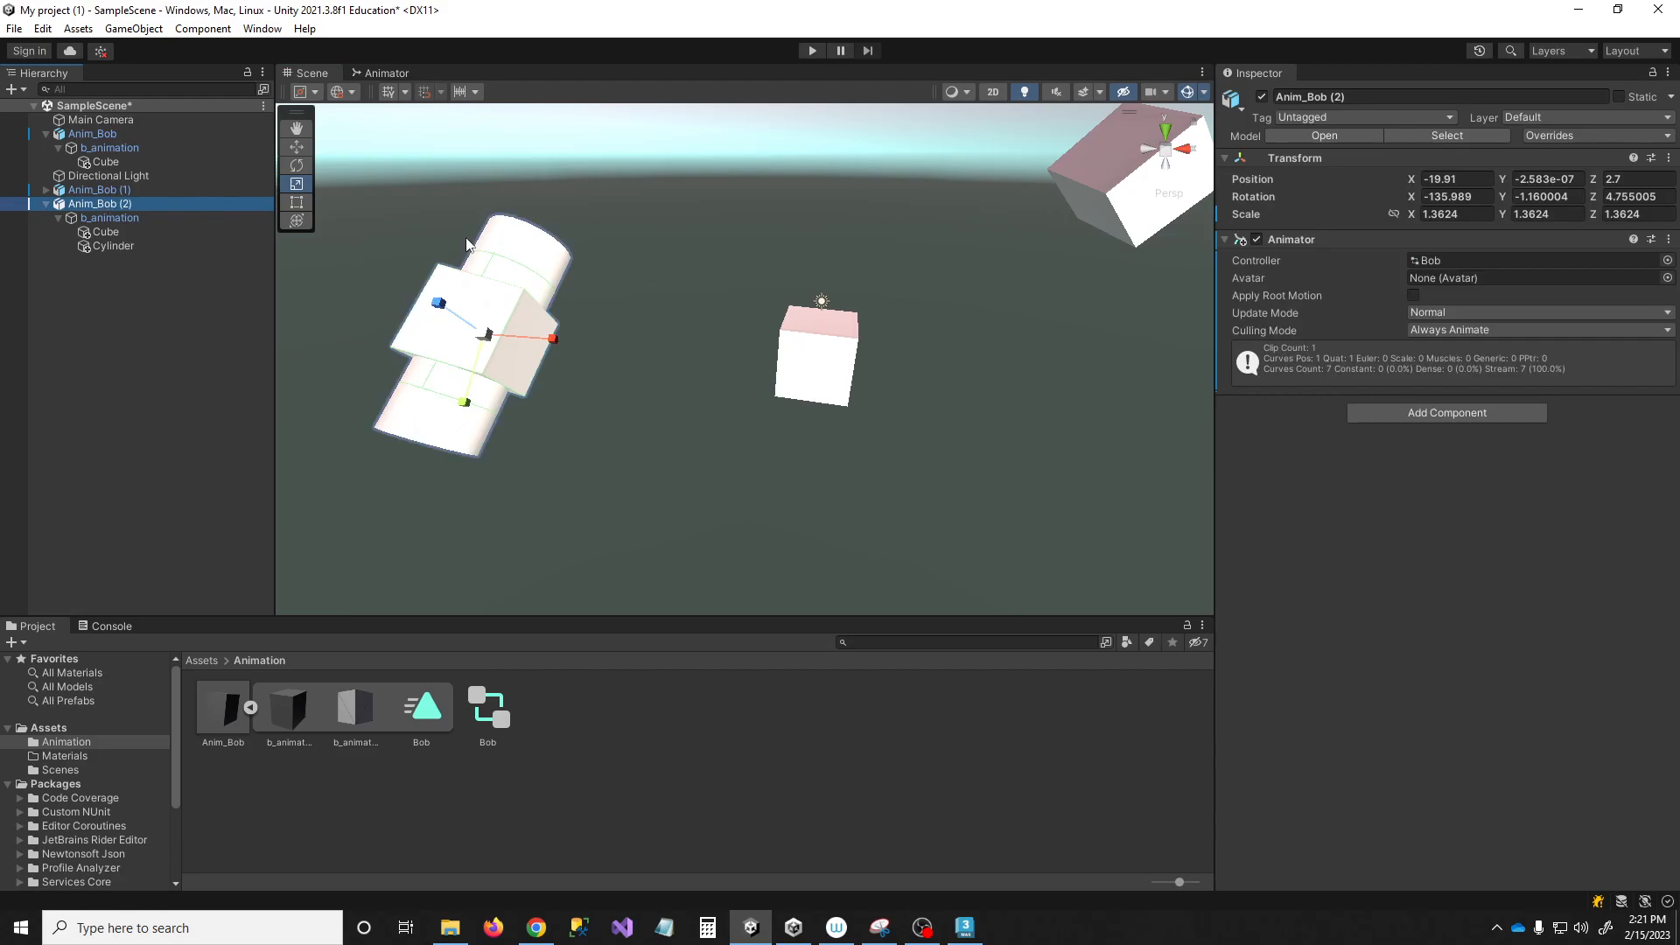
click(491, 721)
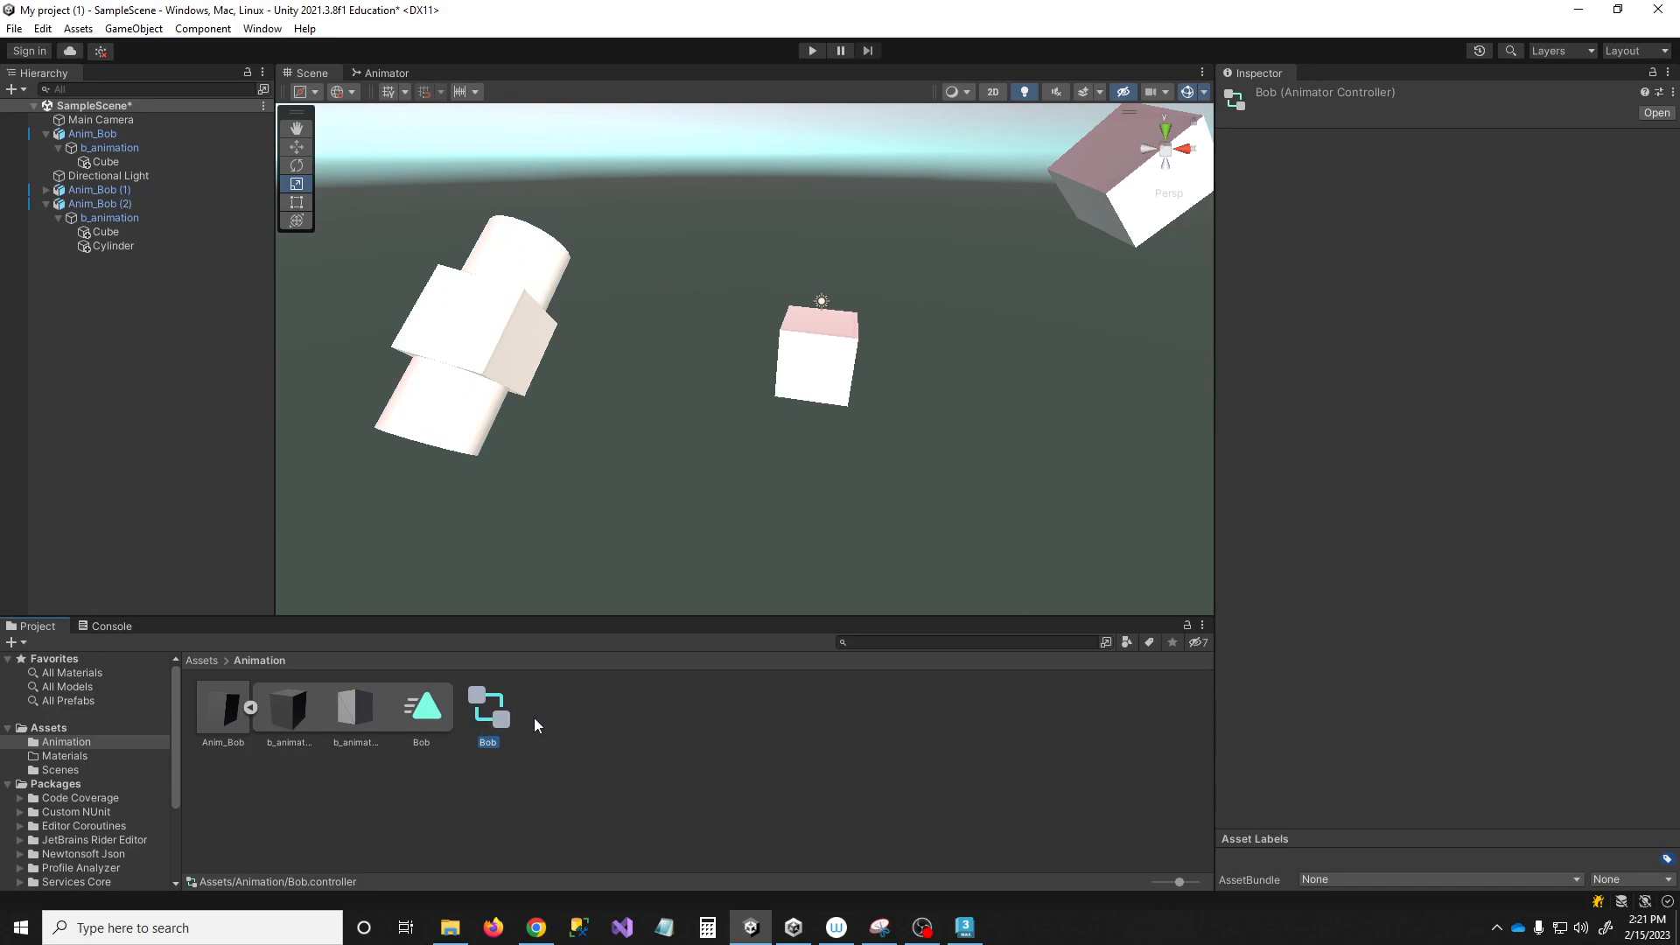
key(ctrl+d)
double_click(491, 721)
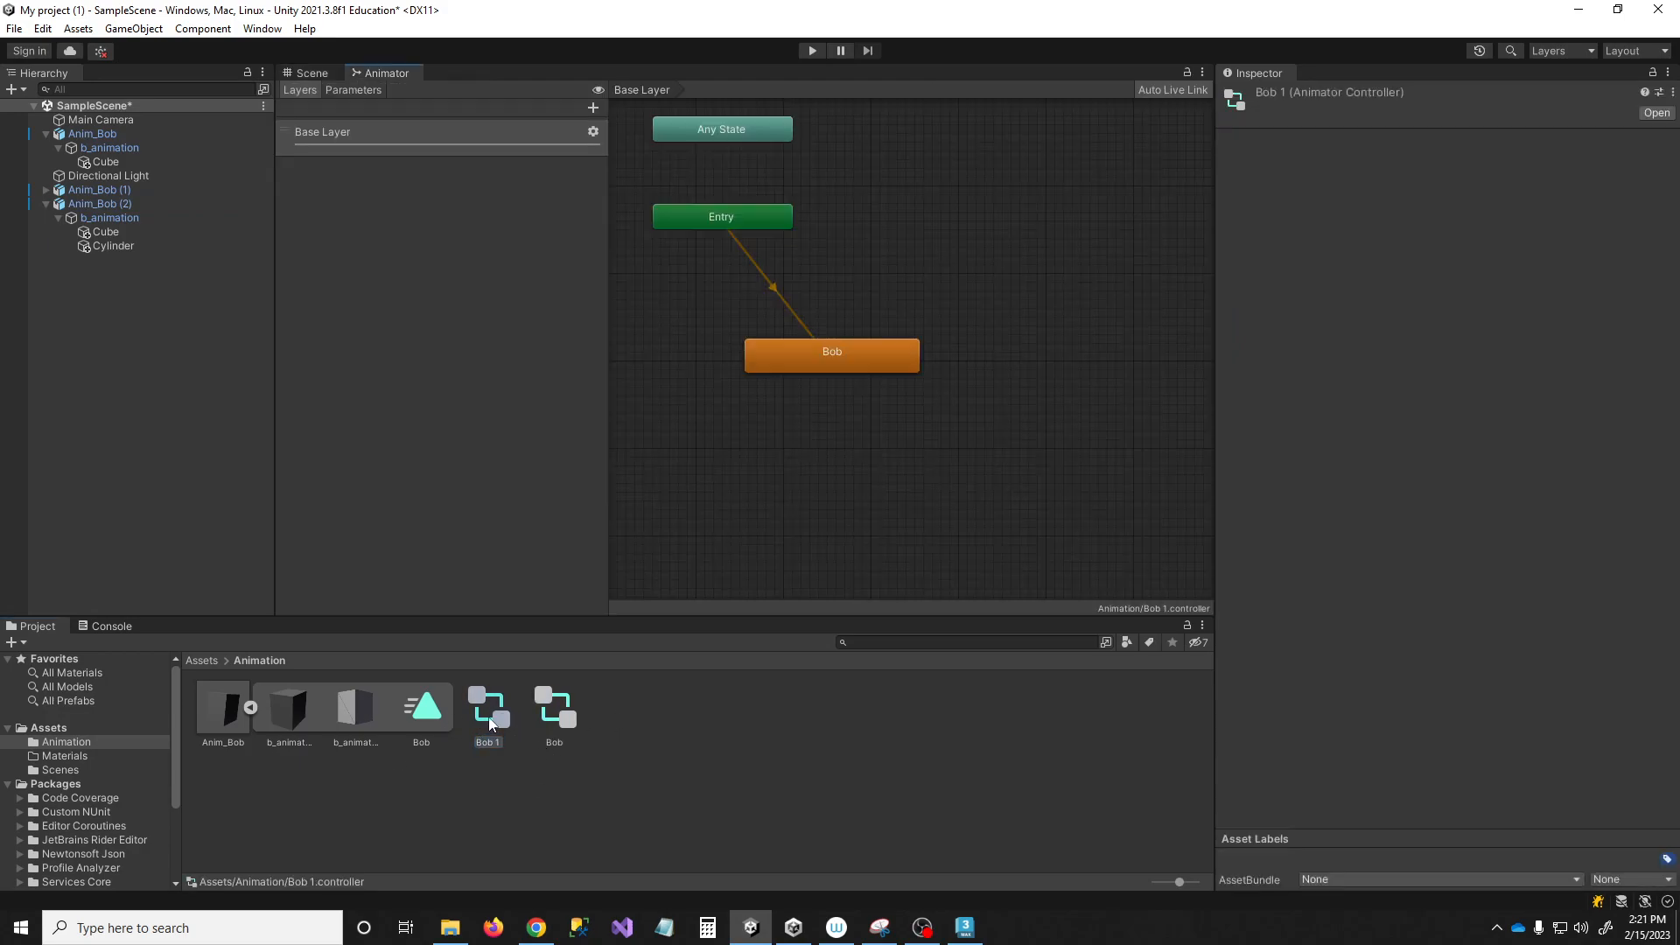
drag(804, 364, 799, 362)
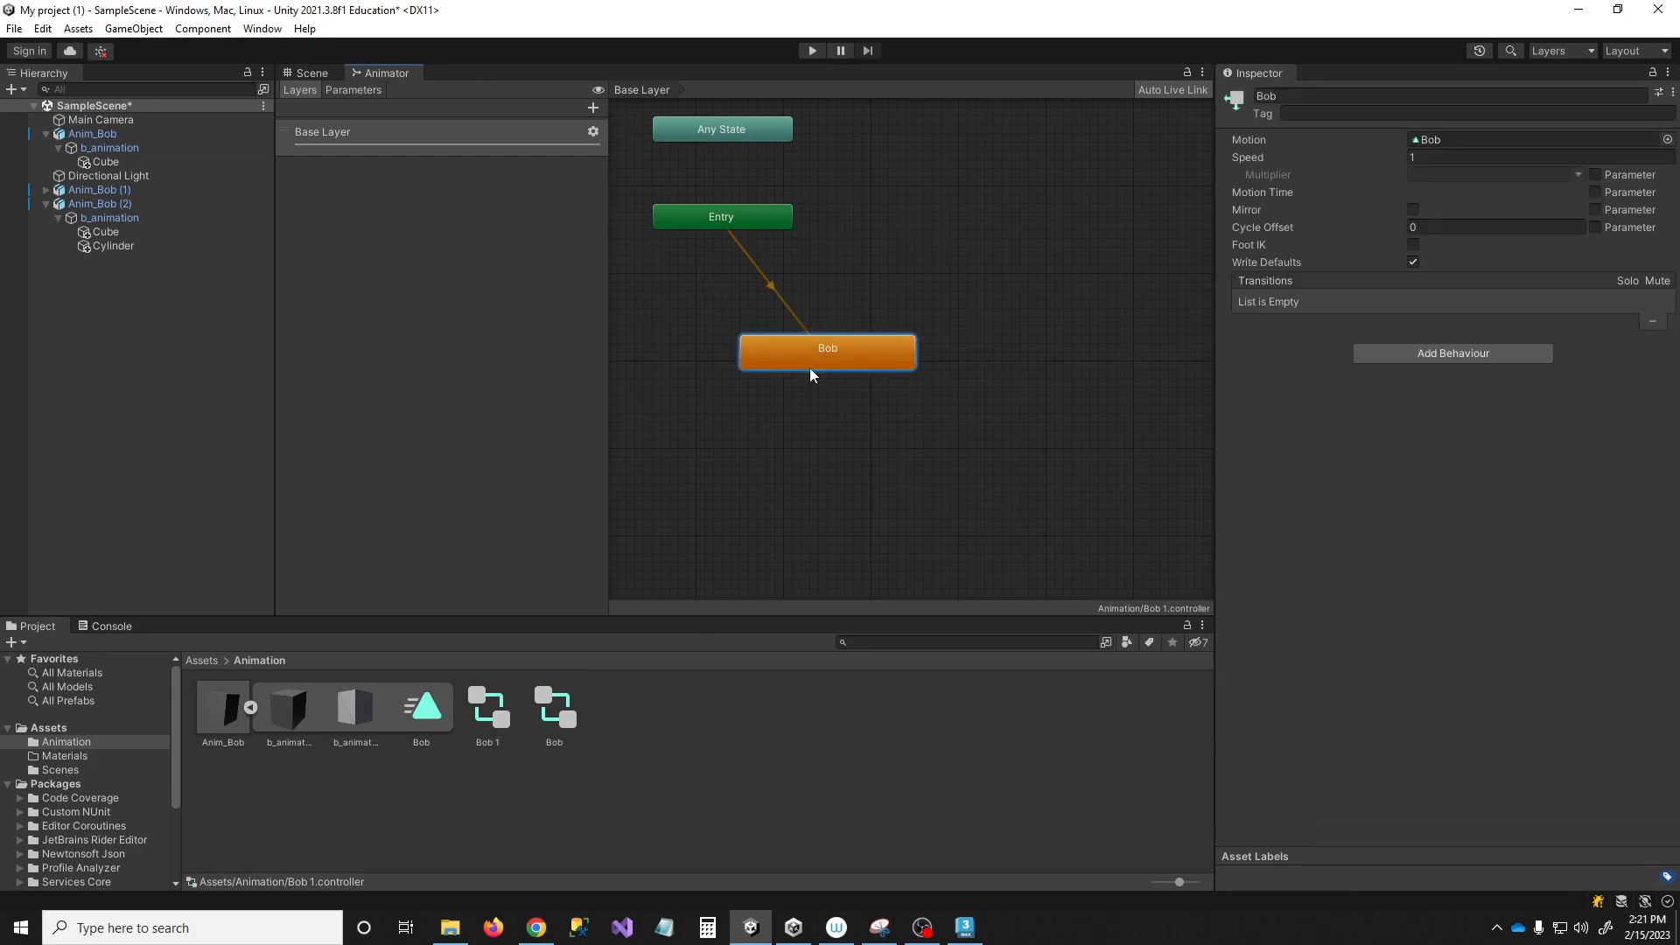
click(1436, 157)
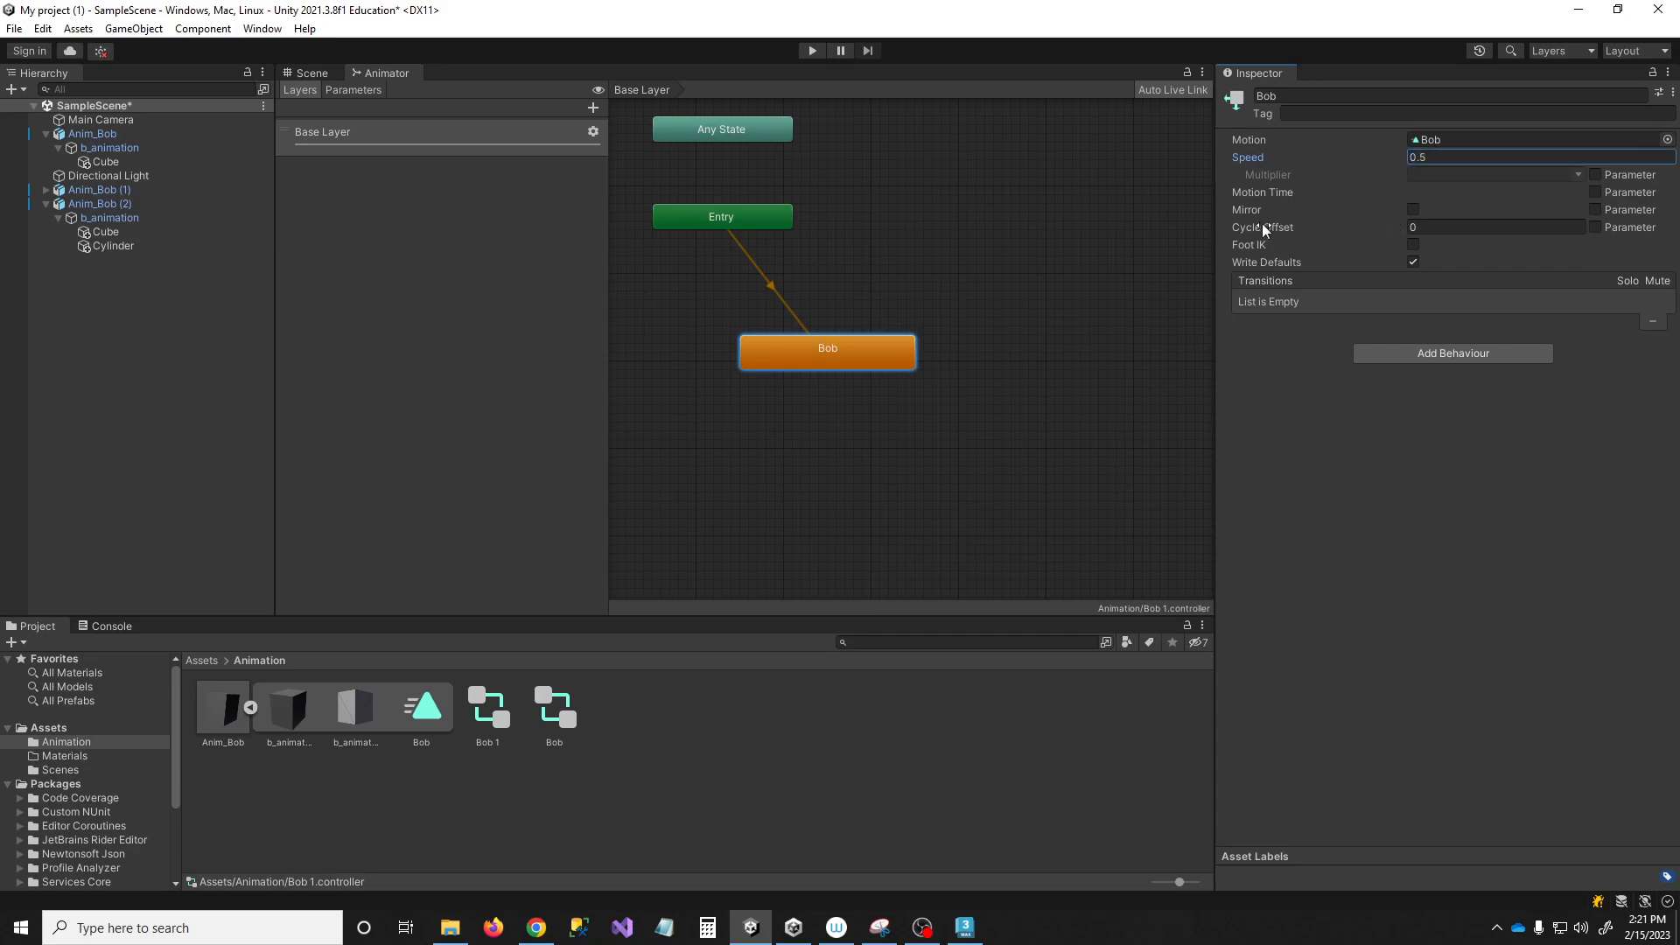
click(1423, 230)
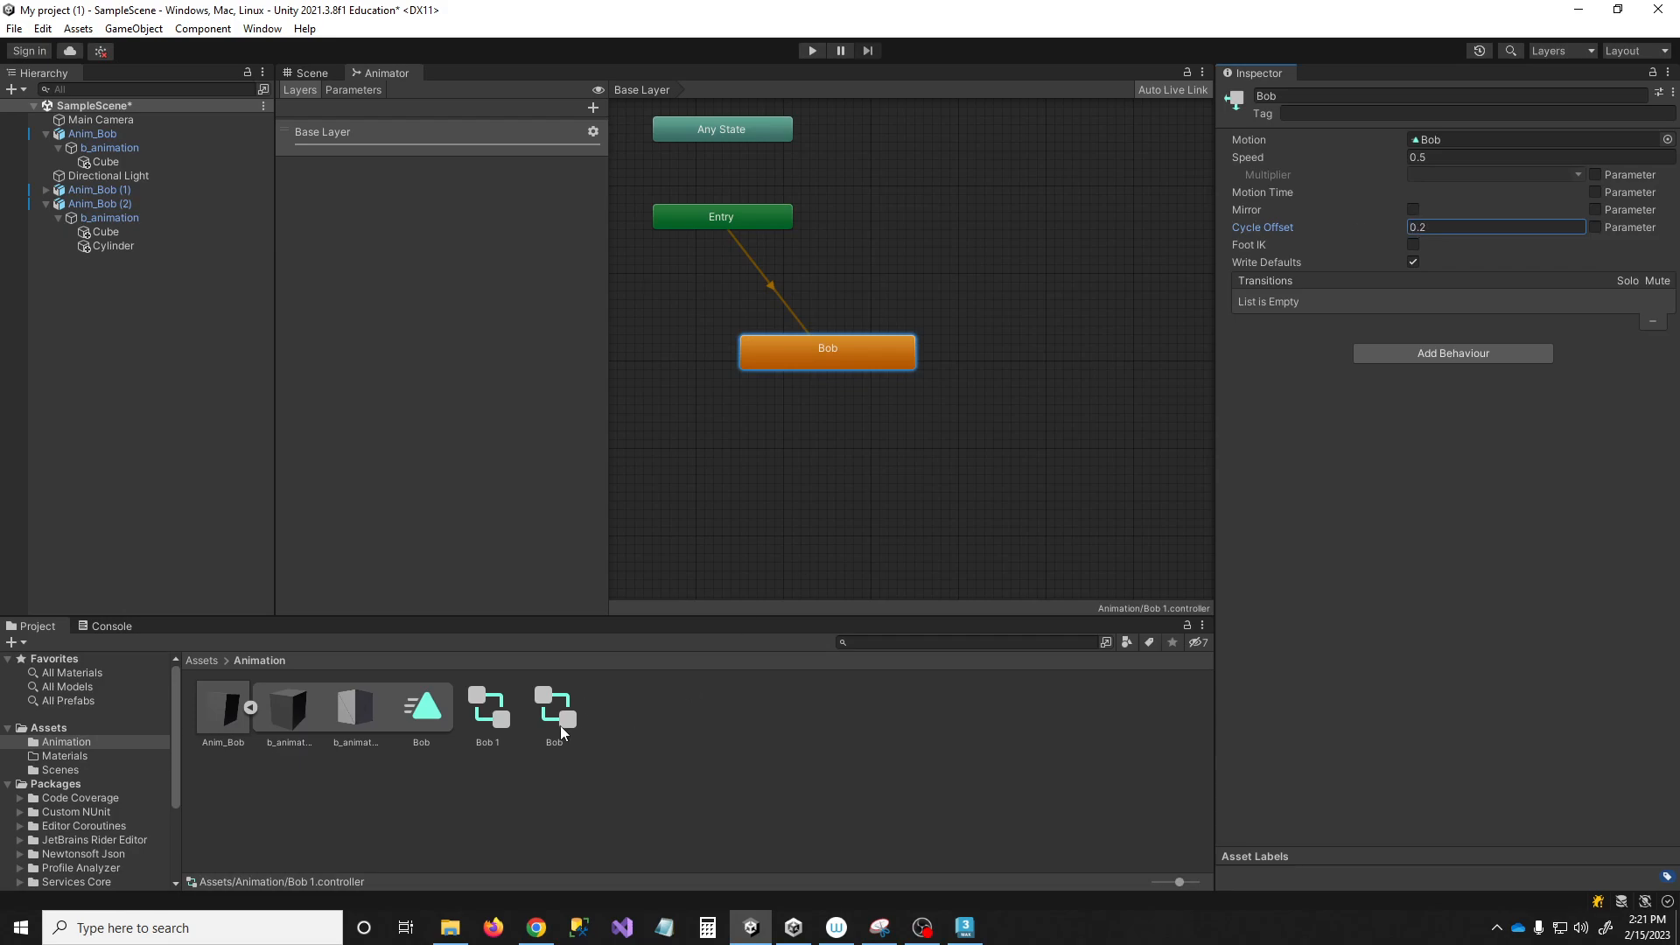
- Duplicate the Bob 1 animator controller and set the new copy's Bob state to speed 0.66 and cycle offset 0.8
click(490, 719)
key(ctrl+d)
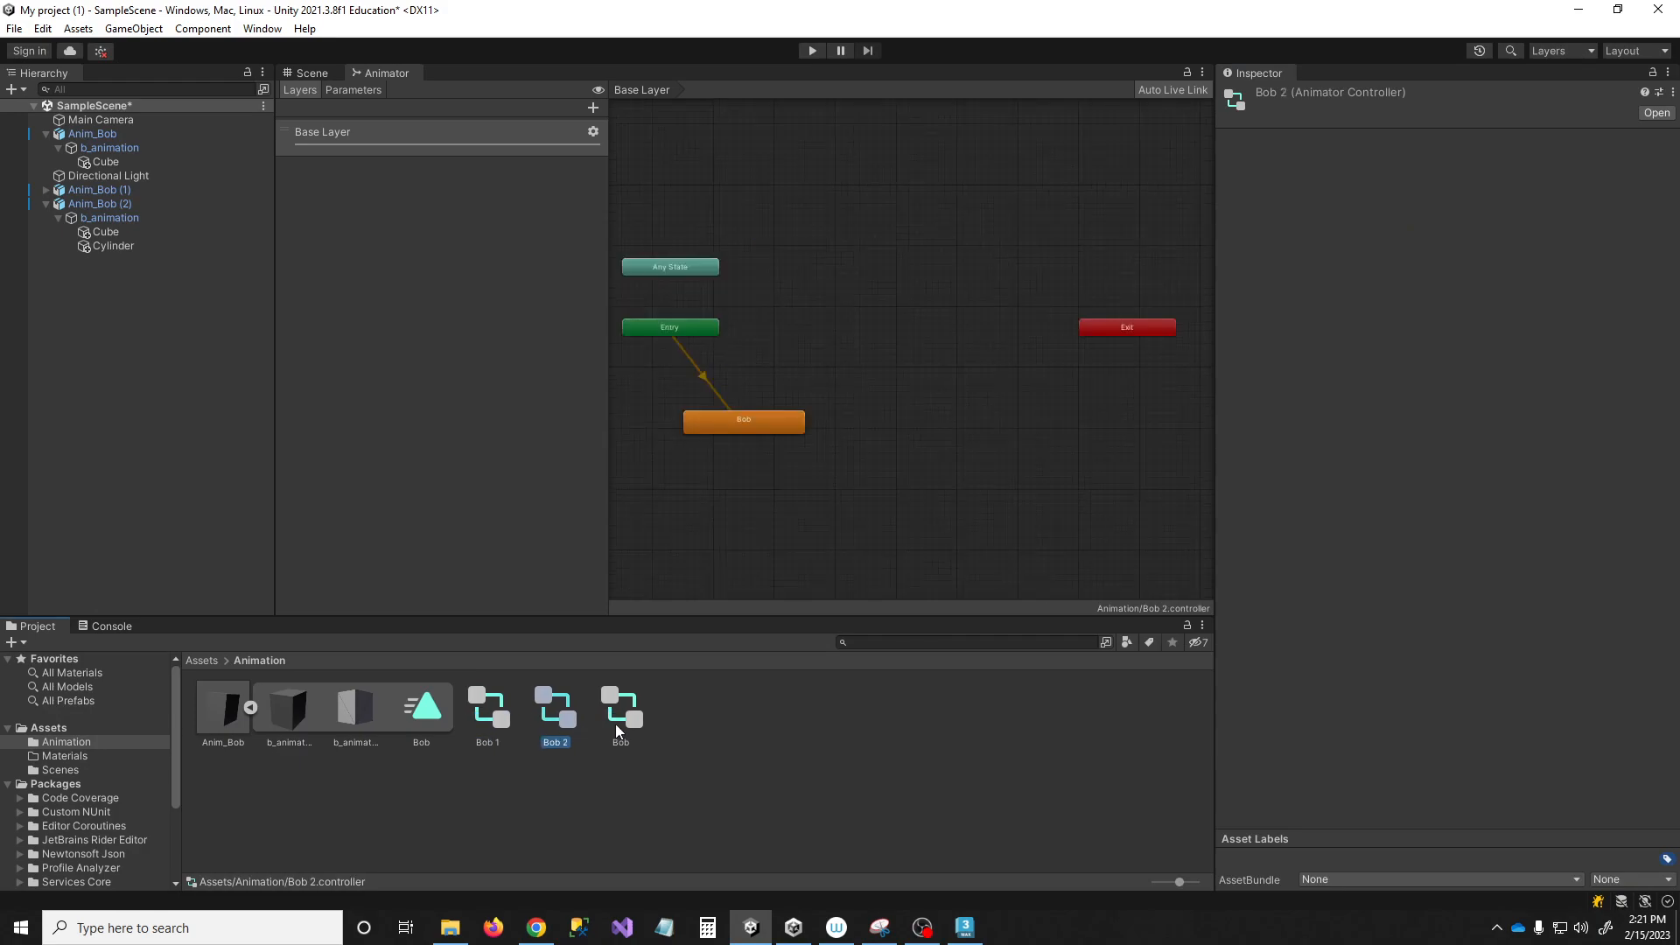
click(568, 696)
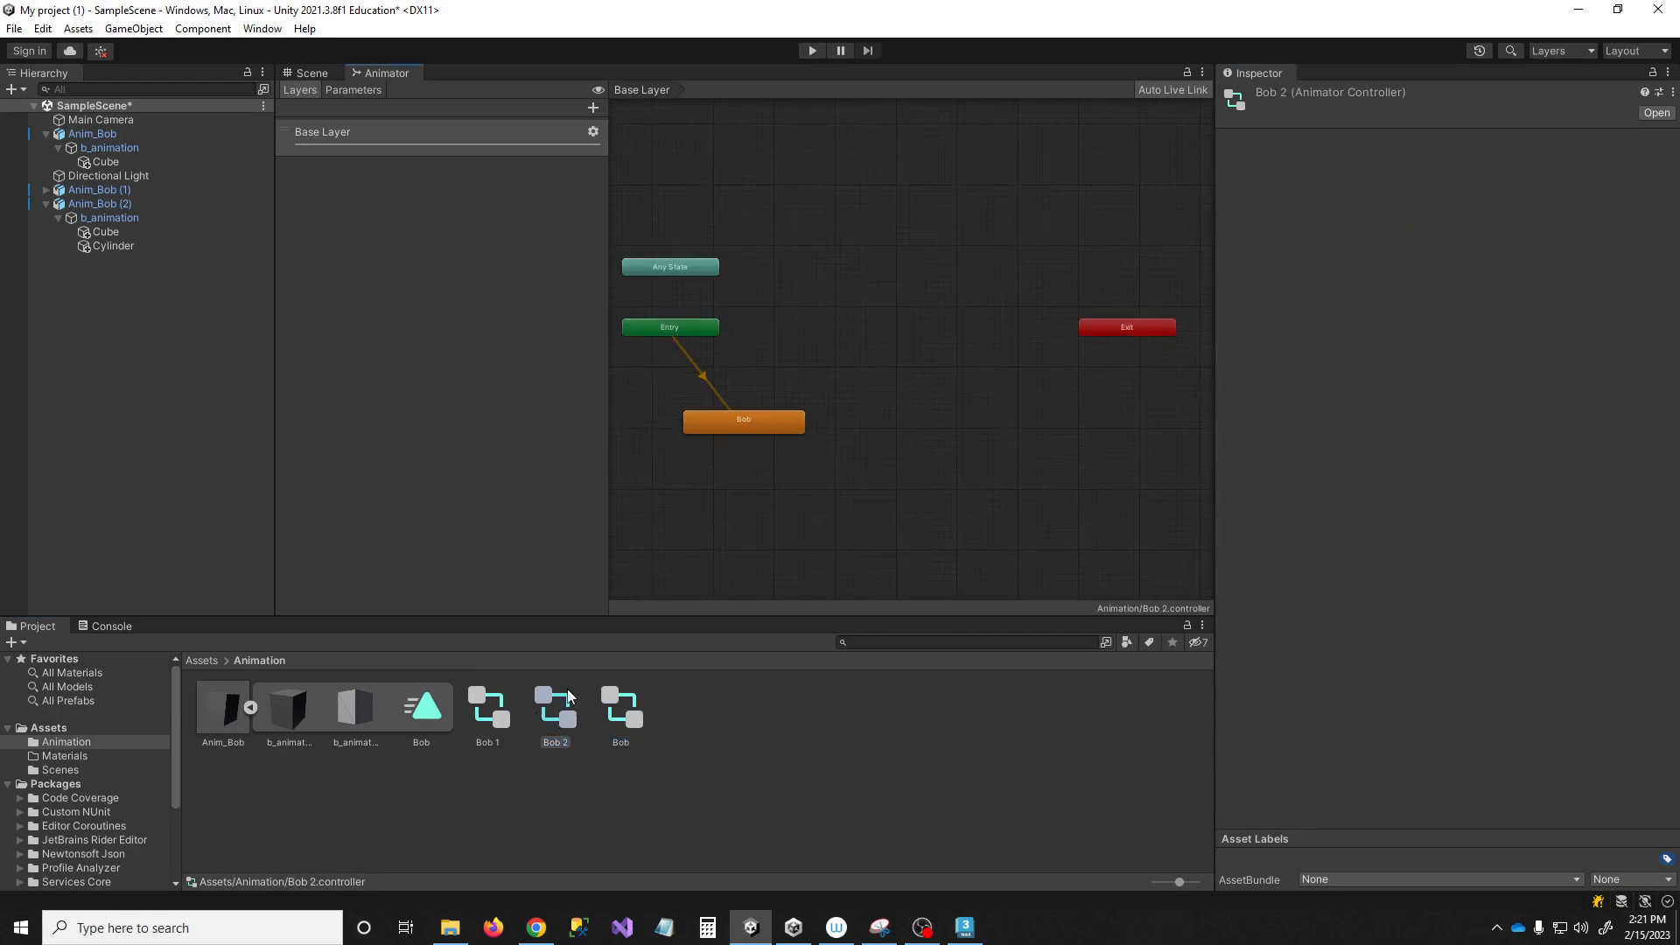
click(758, 419)
click(1485, 156)
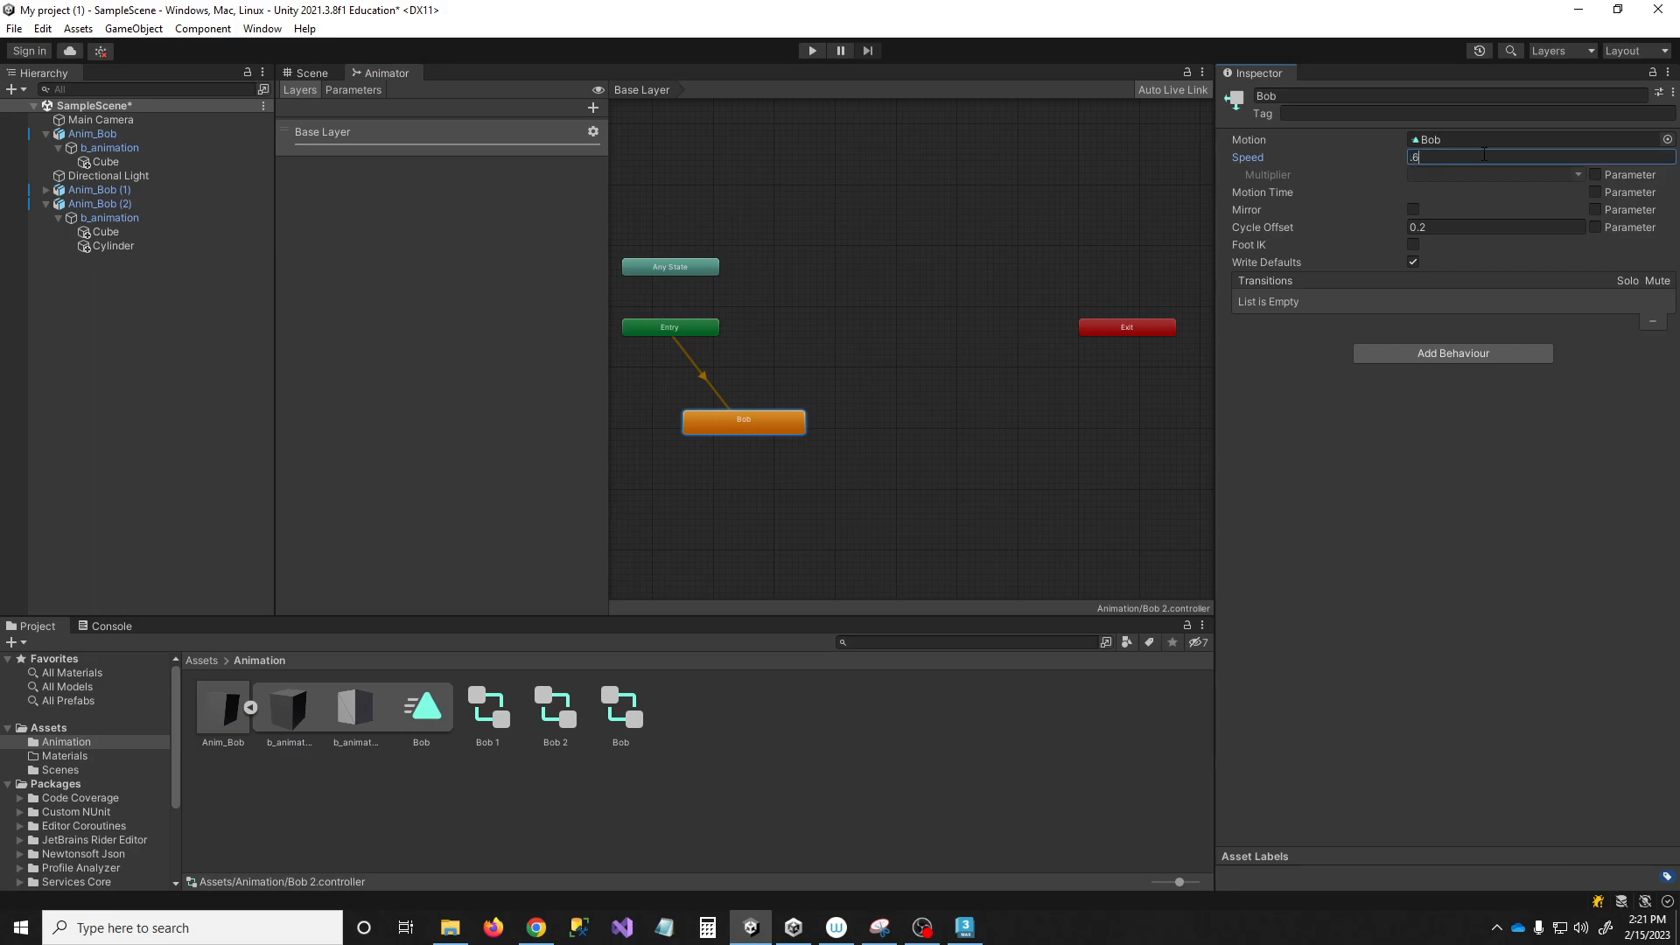
click(1433, 229)
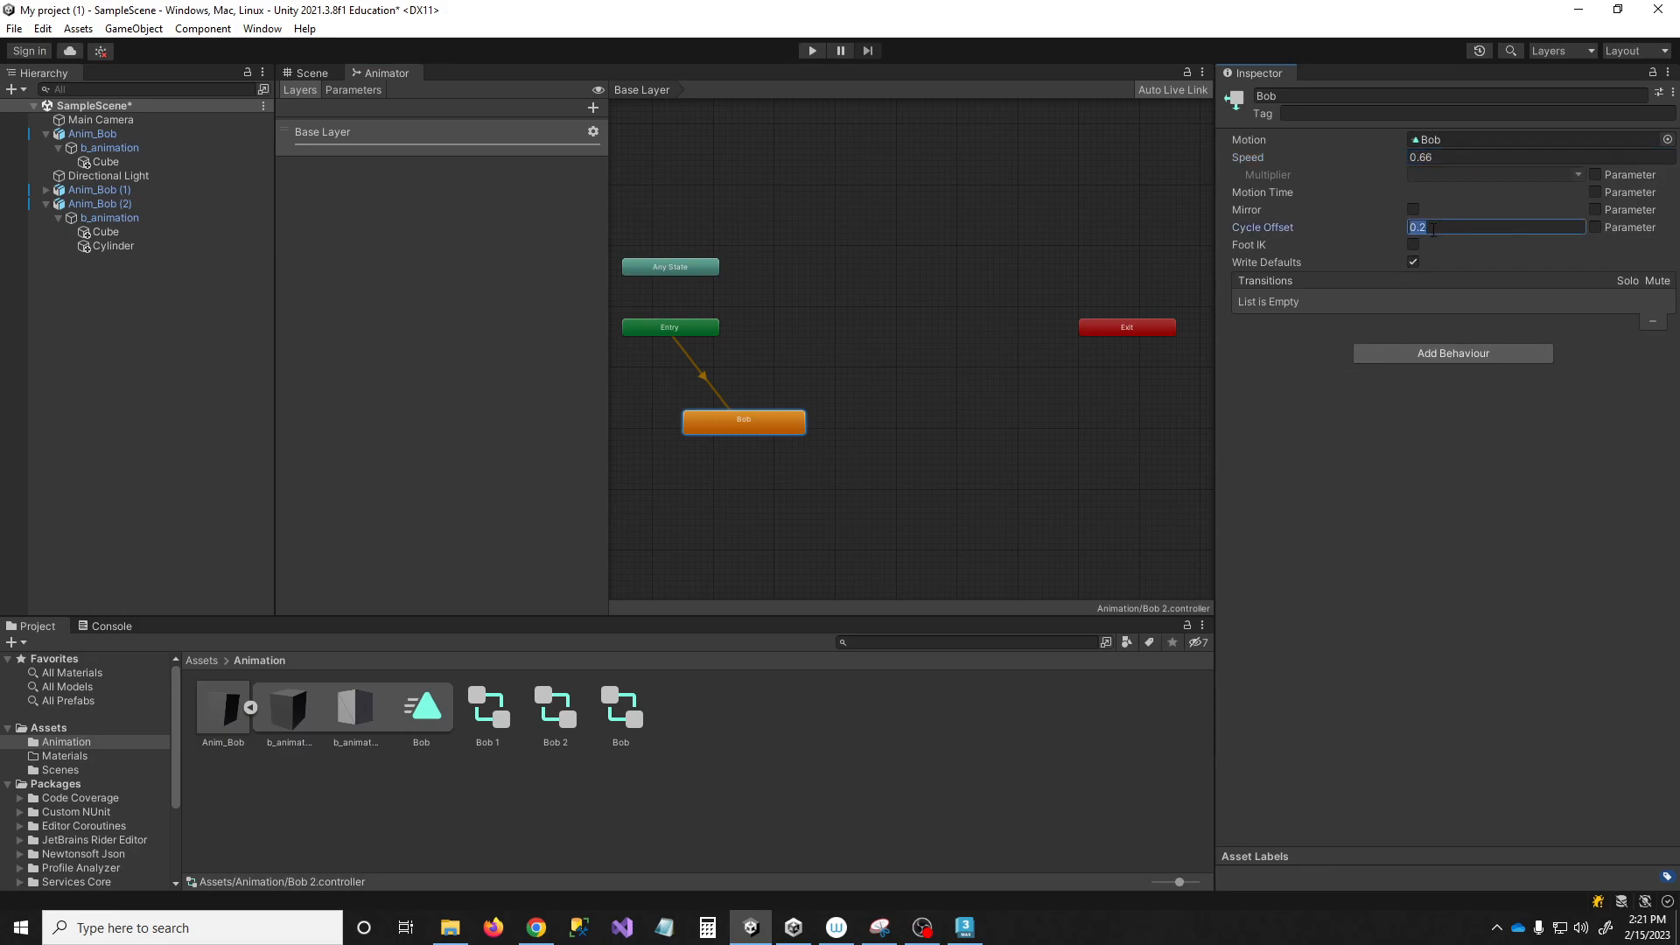
text(0.8)
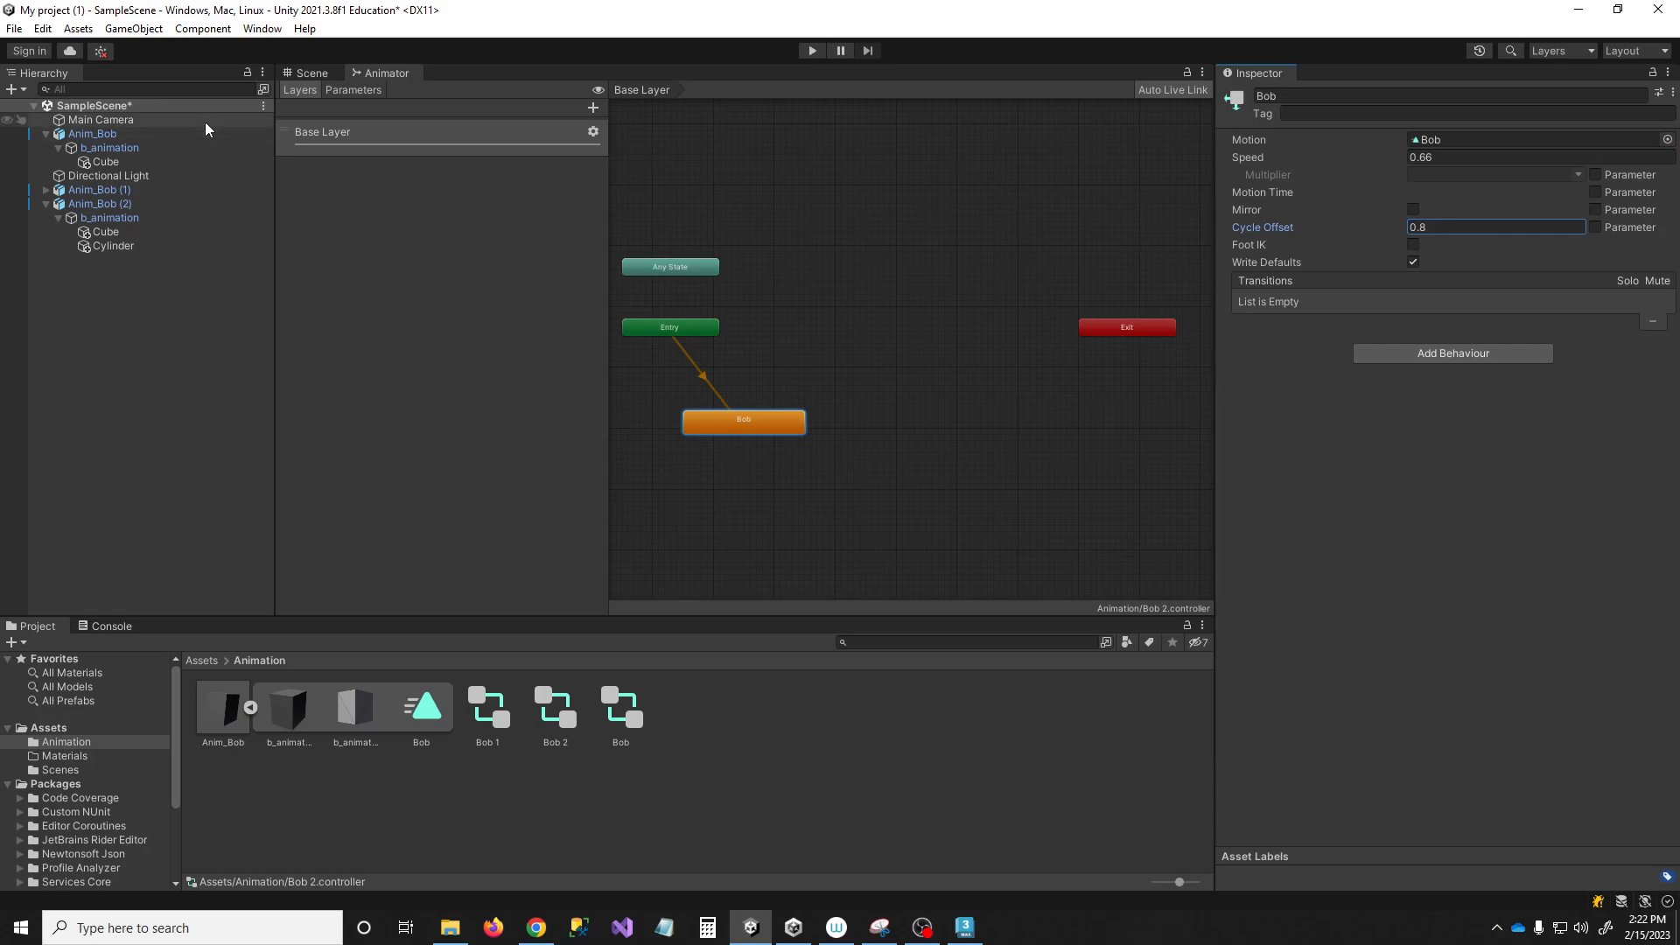
- Assign the Bob 1 controller to Anim_Bob (1)'s Animator and the Bob 2 controller to Anim_Bob (2)'s Animator
click(312, 72)
click(82, 207)
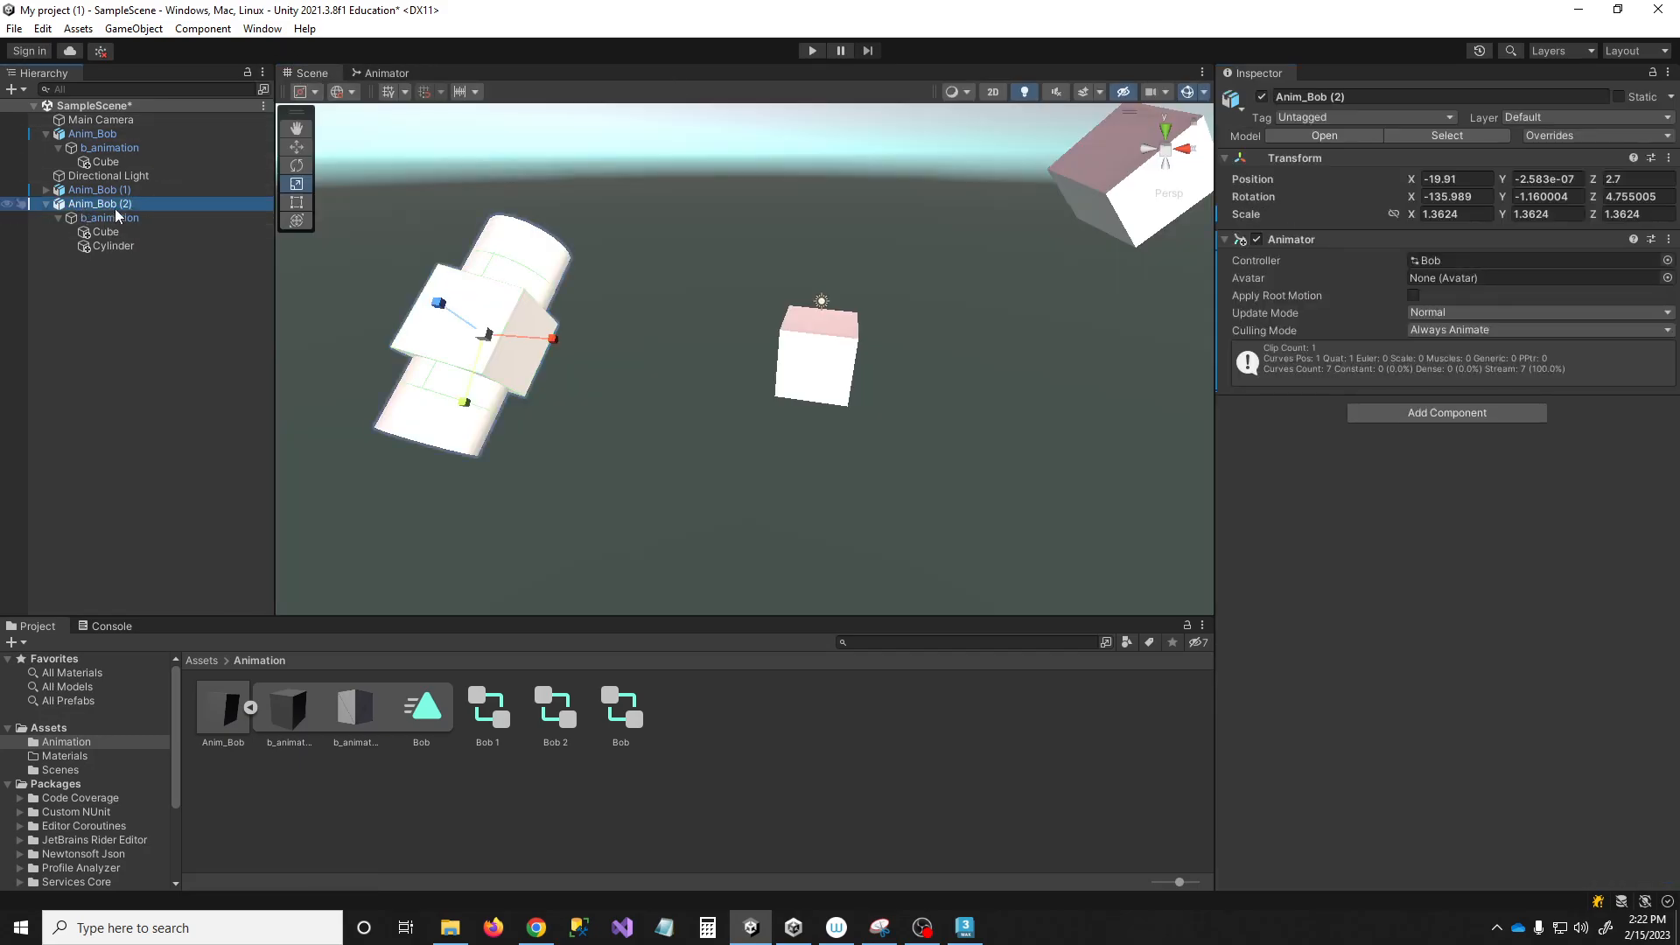
click(96, 189)
drag(487, 709, 1519, 260)
click(100, 204)
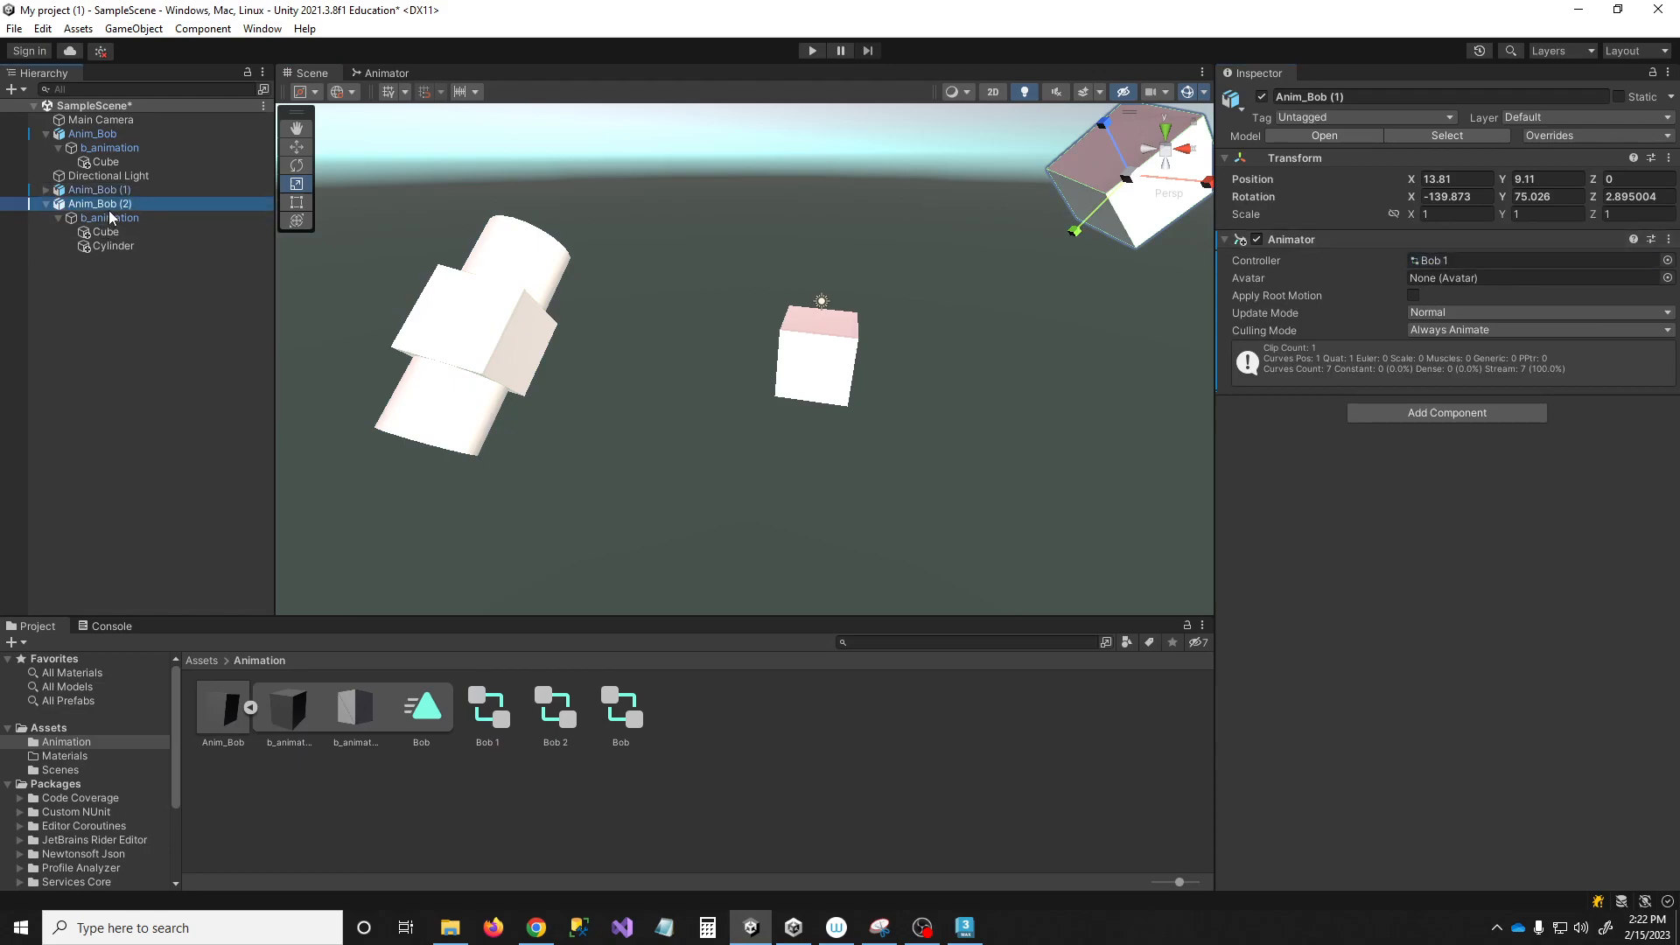
drag(559, 710, 1460, 263)
click(819, 300)
- Play the scene to compare the differently timed floating objects from a wider view, and stop playback
click(812, 51)
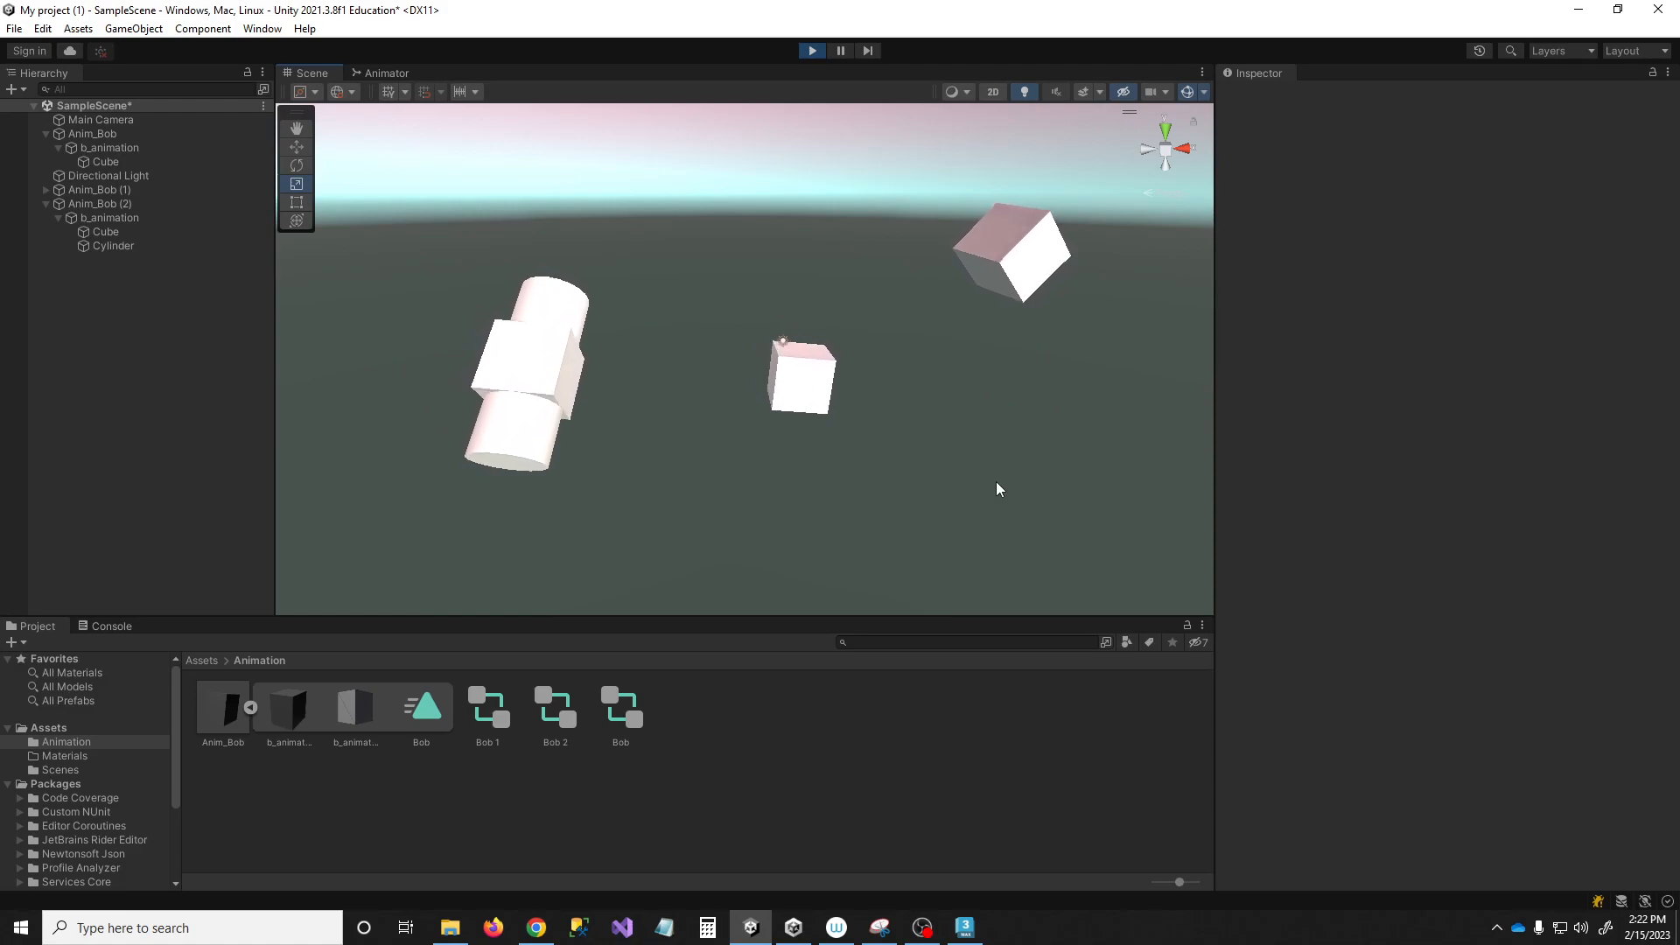
right_drag(996, 482, 929, 388)
scroll(929, 389, down, 5)
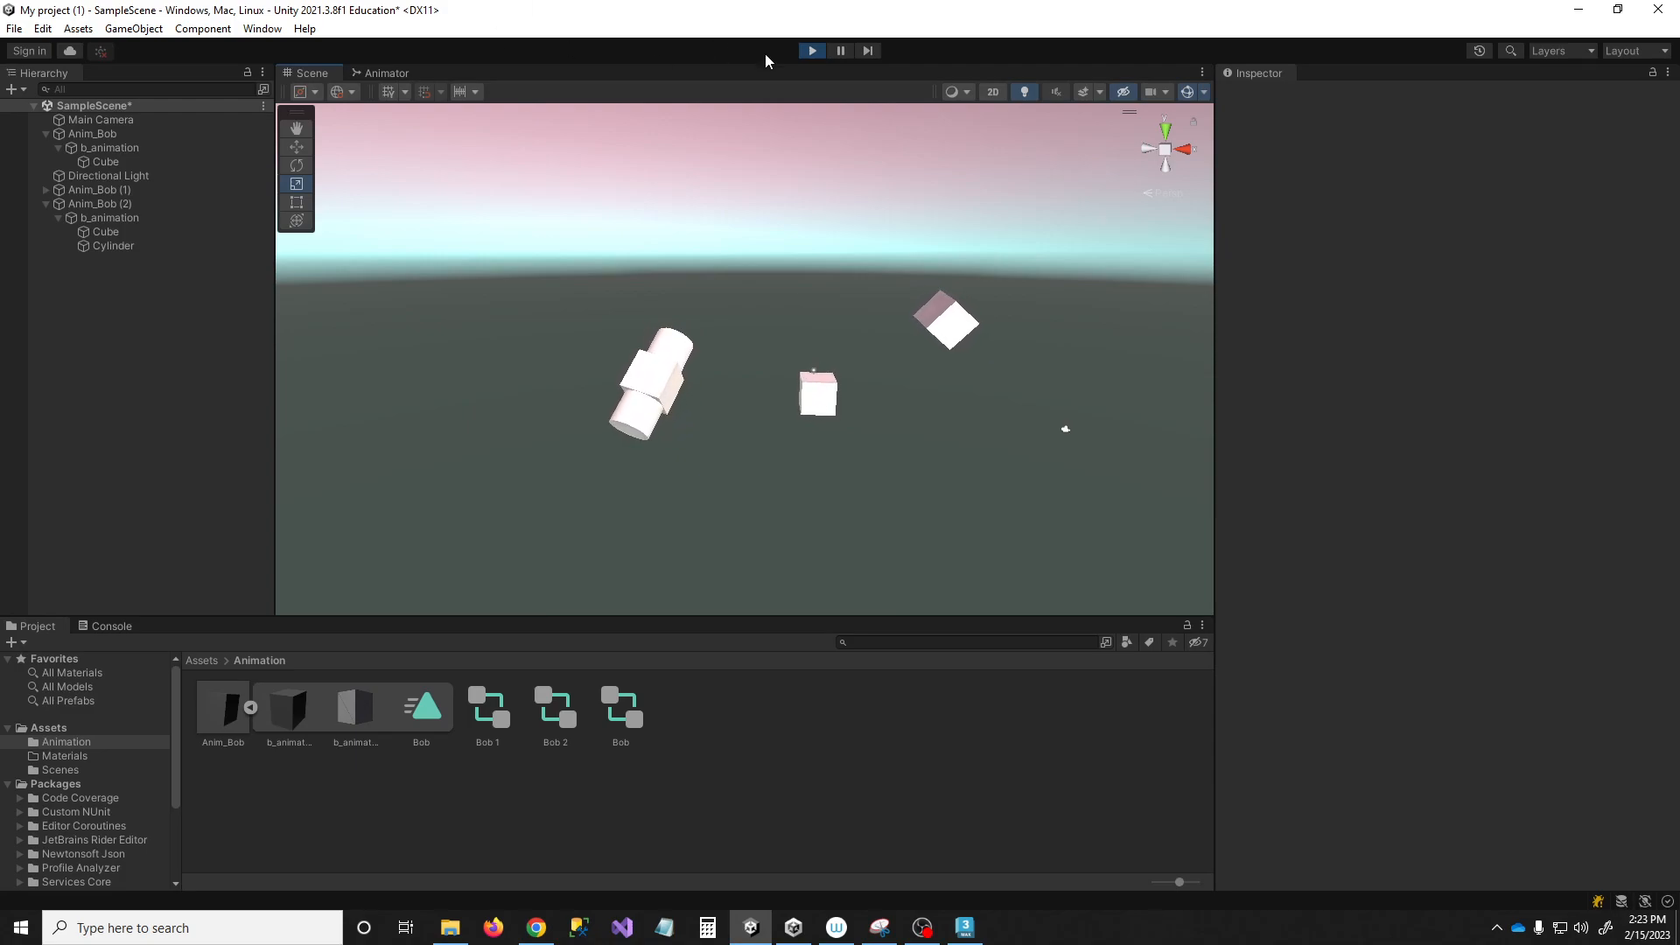
click(812, 50)
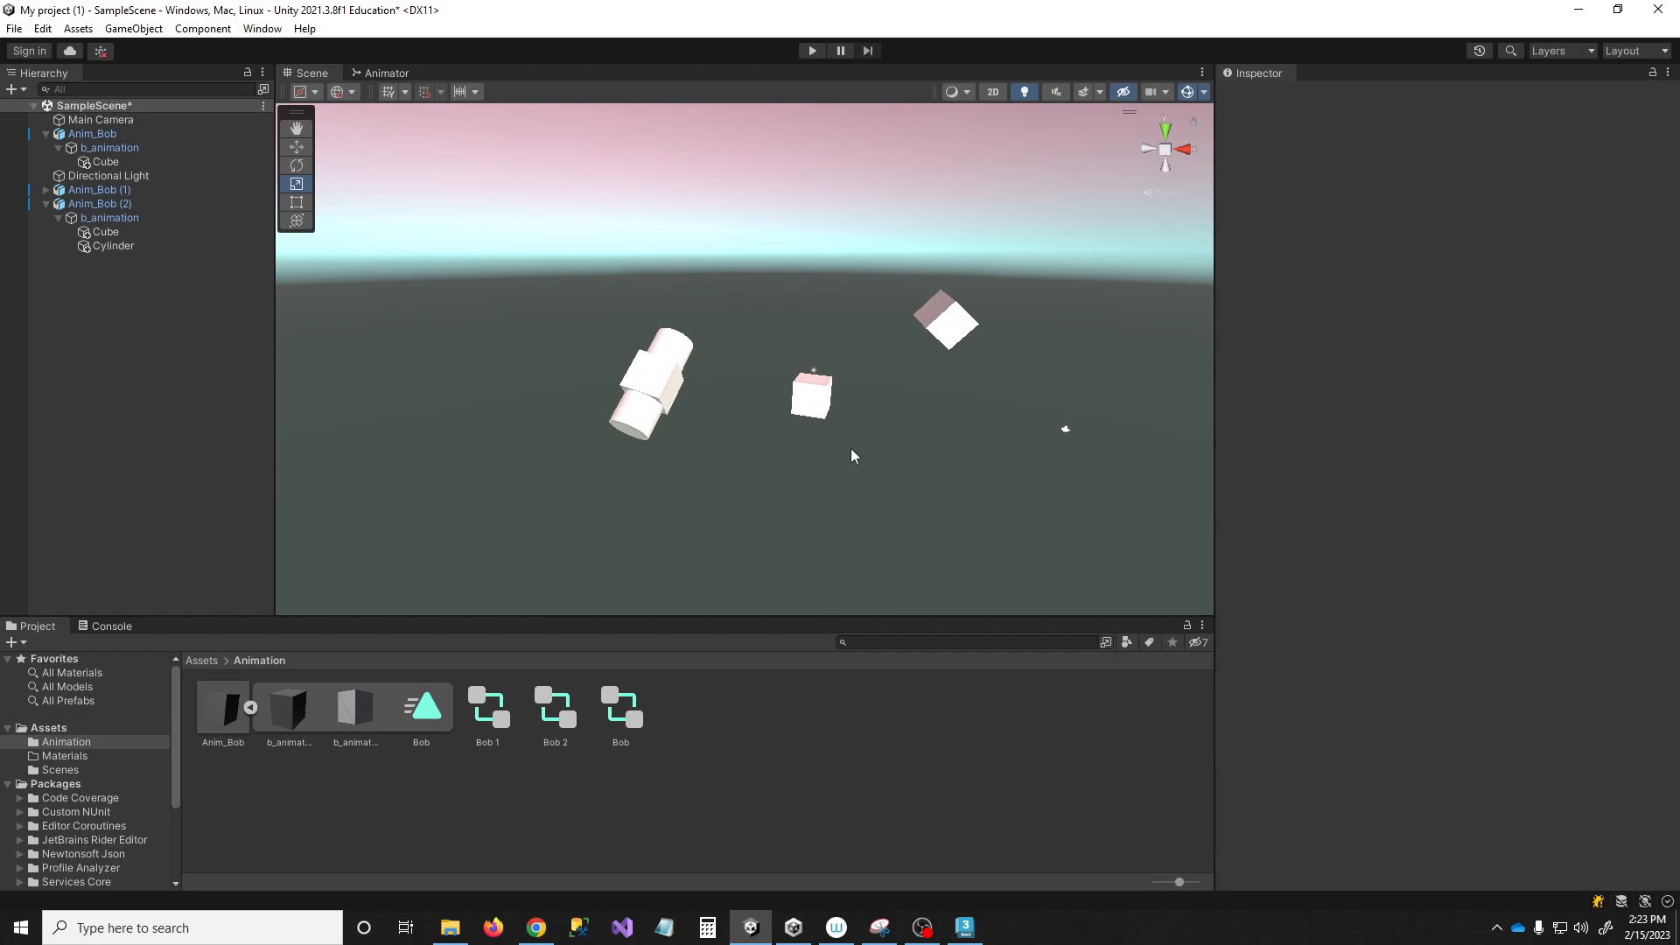